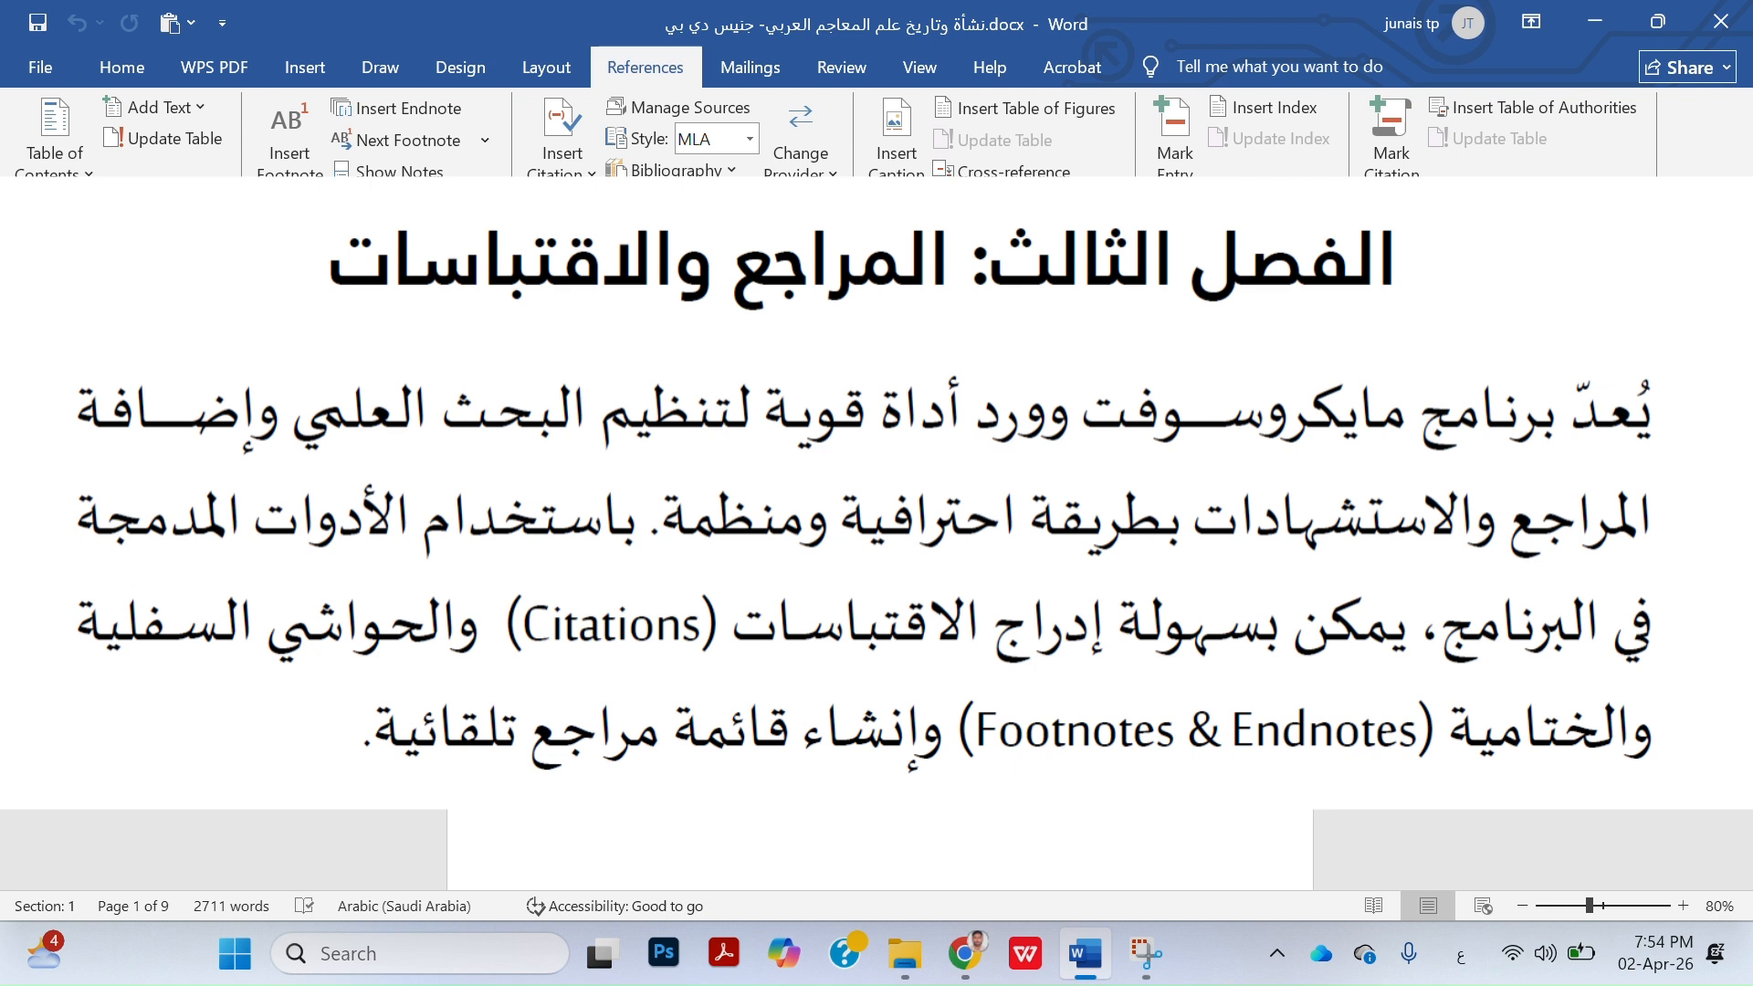
Look through the article from its title to page 2, examining the footnotes and their reference marks in the body text
{"action": "left_click", "coordinate": [736, 56]}
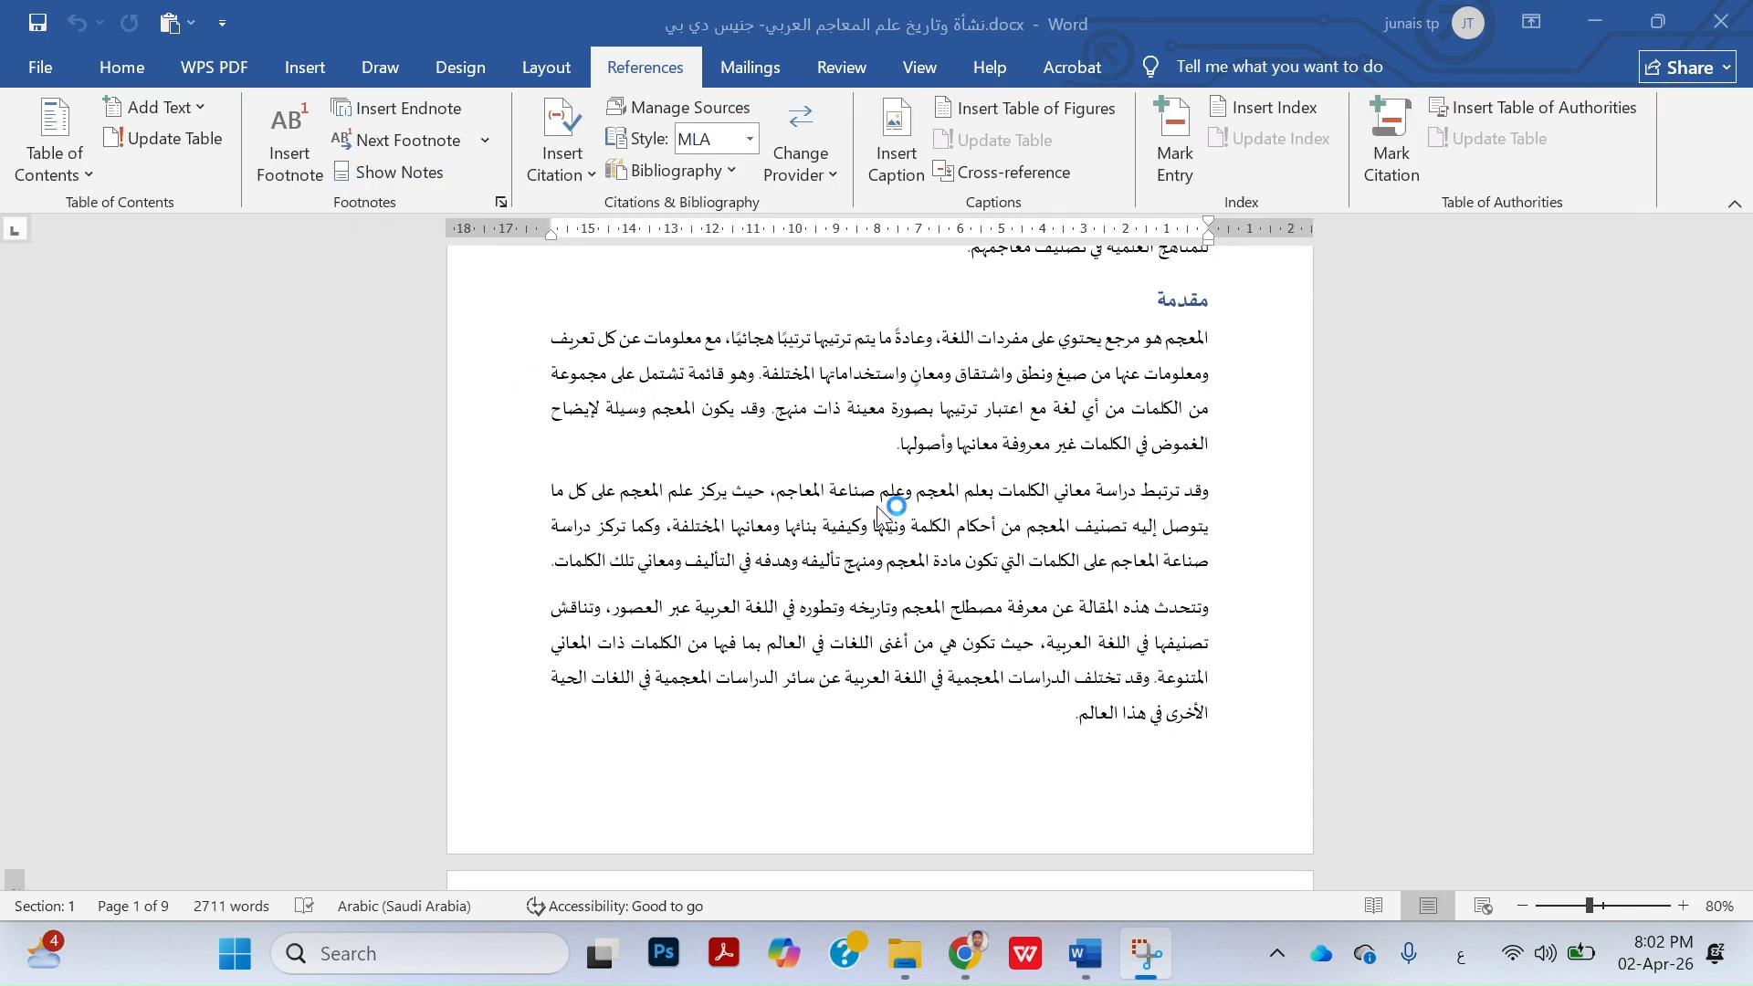
{"action": "scroll", "coordinate": [877, 508], "scroll_direction": "down", "scroll_amount": 2}
{"action": "scroll", "coordinate": [877, 507], "scroll_direction": "up", "scroll_amount": 9}
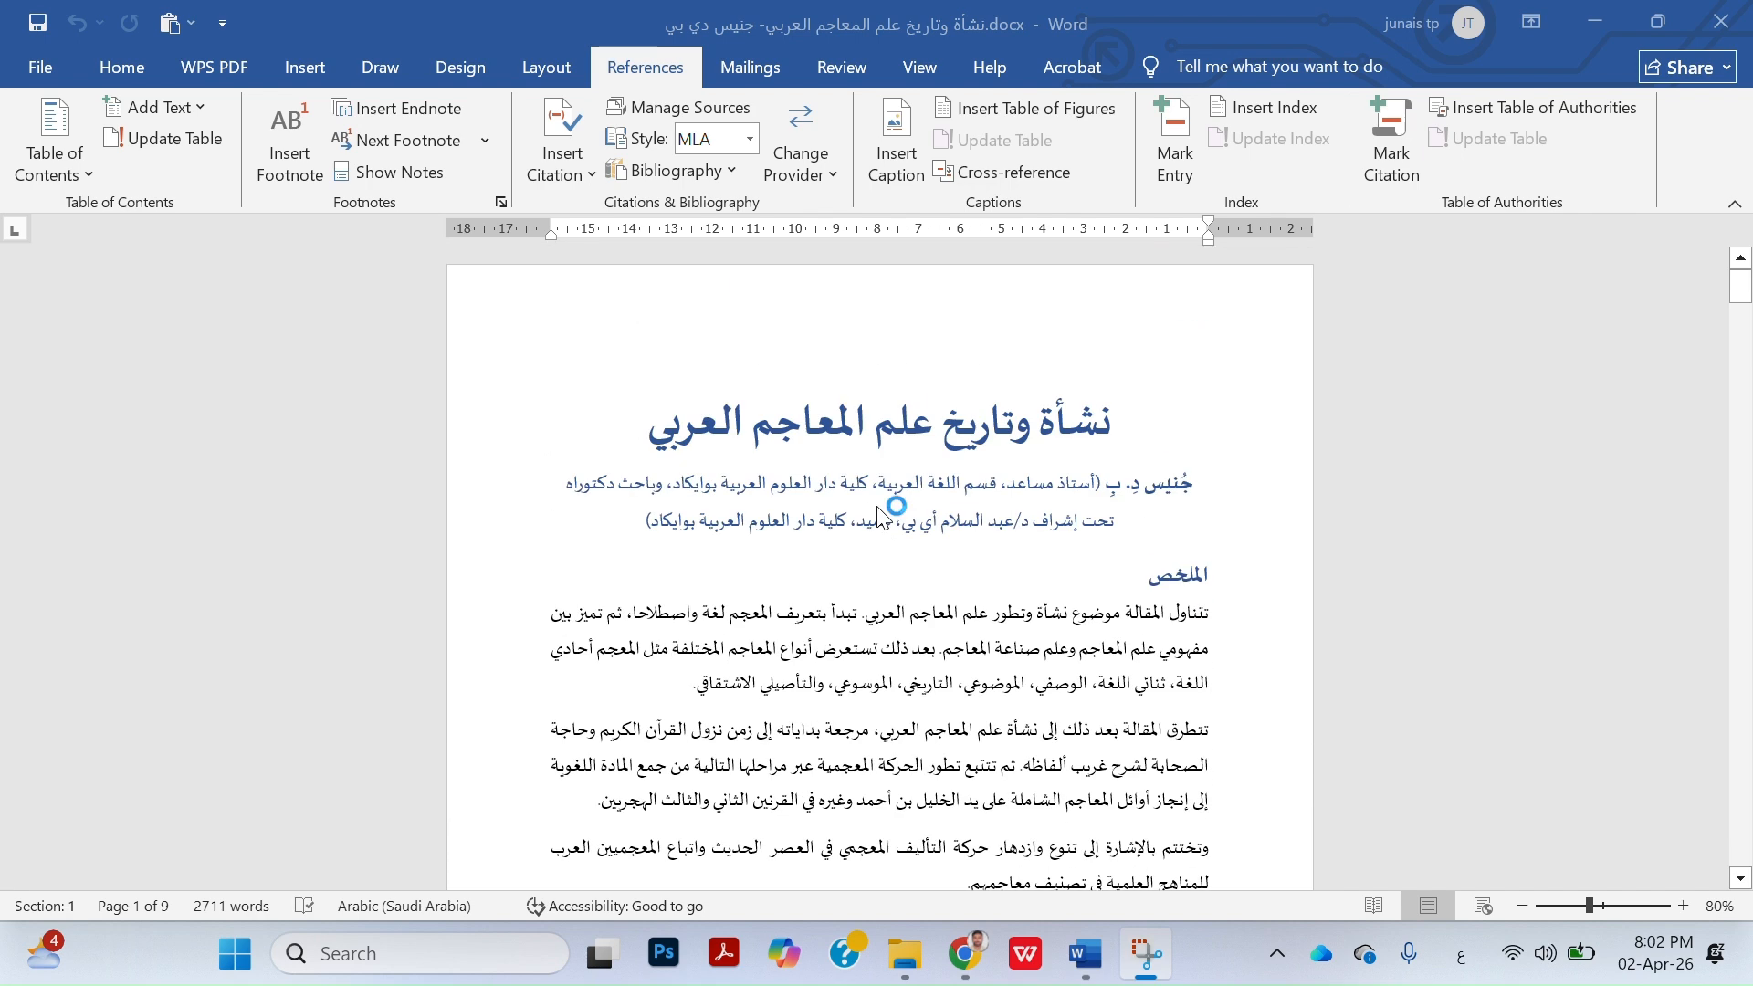
{"action": "scroll", "coordinate": [878, 507], "scroll_direction": "down", "scroll_amount": 1}
{"action": "scroll", "coordinate": [878, 507], "scroll_direction": "down", "scroll_amount": 1}
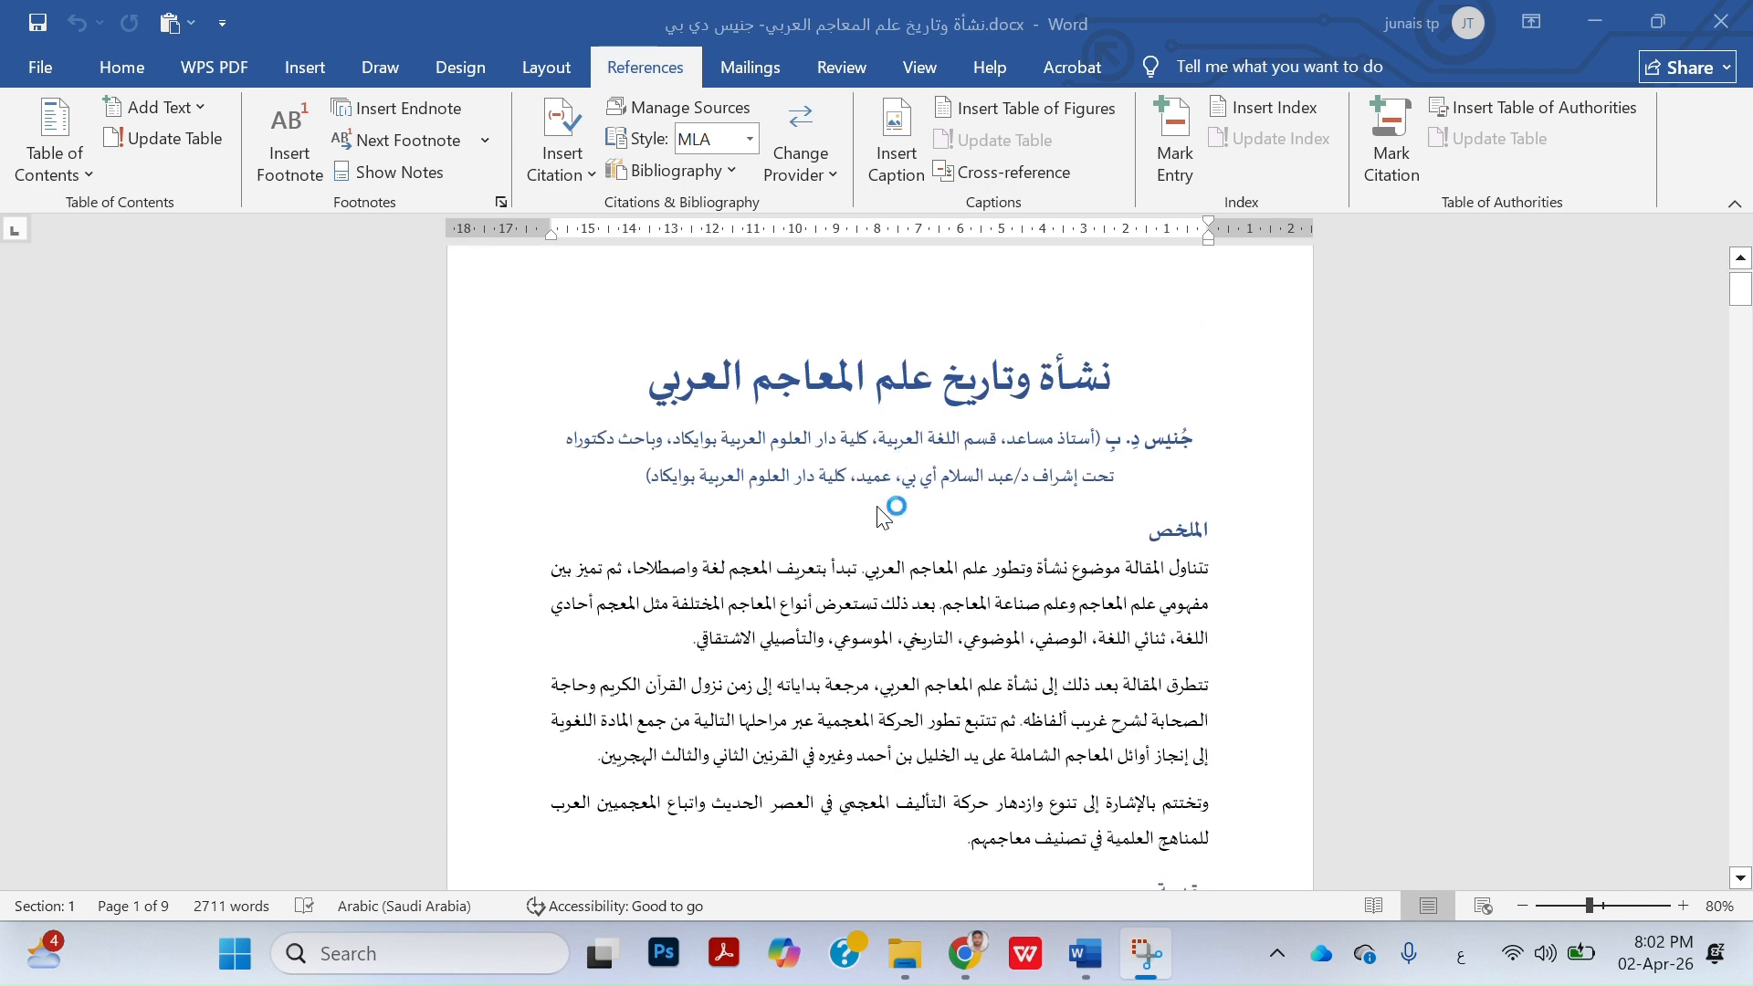
{"action": "scroll", "coordinate": [878, 508], "scroll_direction": "down", "scroll_amount": 8}
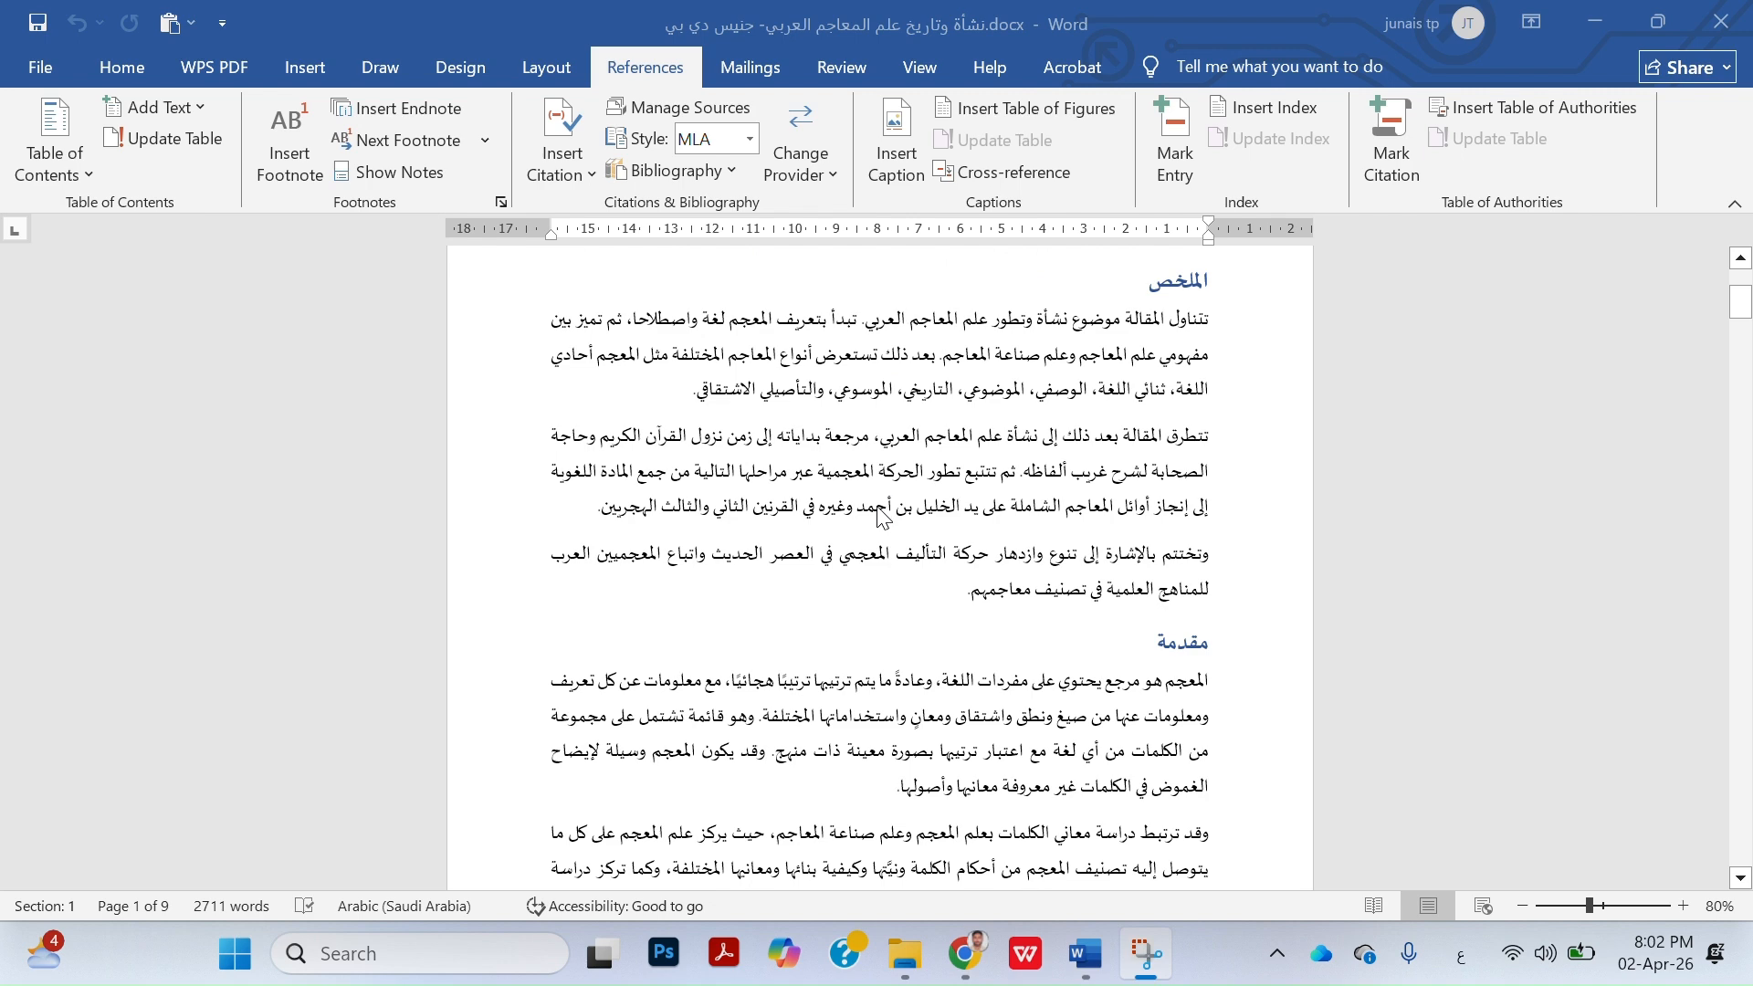
{"action": "scroll", "coordinate": [878, 507], "scroll_direction": "down", "scroll_amount": 20}
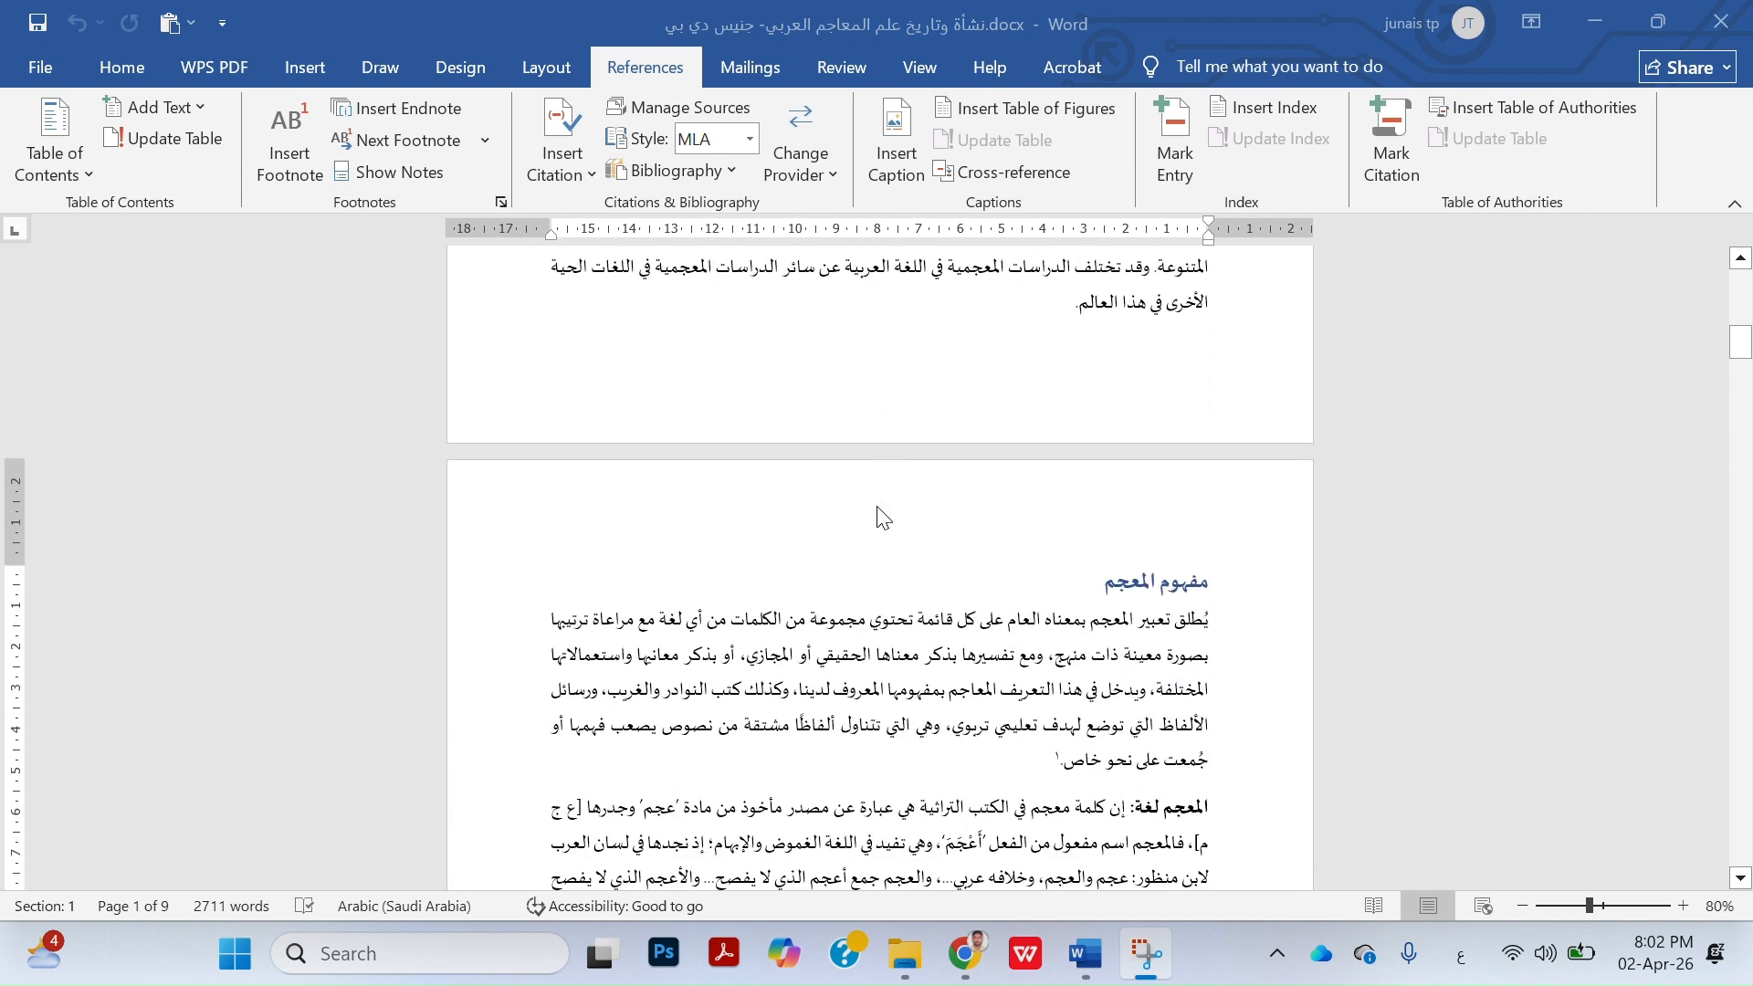
{"action": "scroll", "coordinate": [877, 508], "scroll_direction": "down", "scroll_amount": 5}
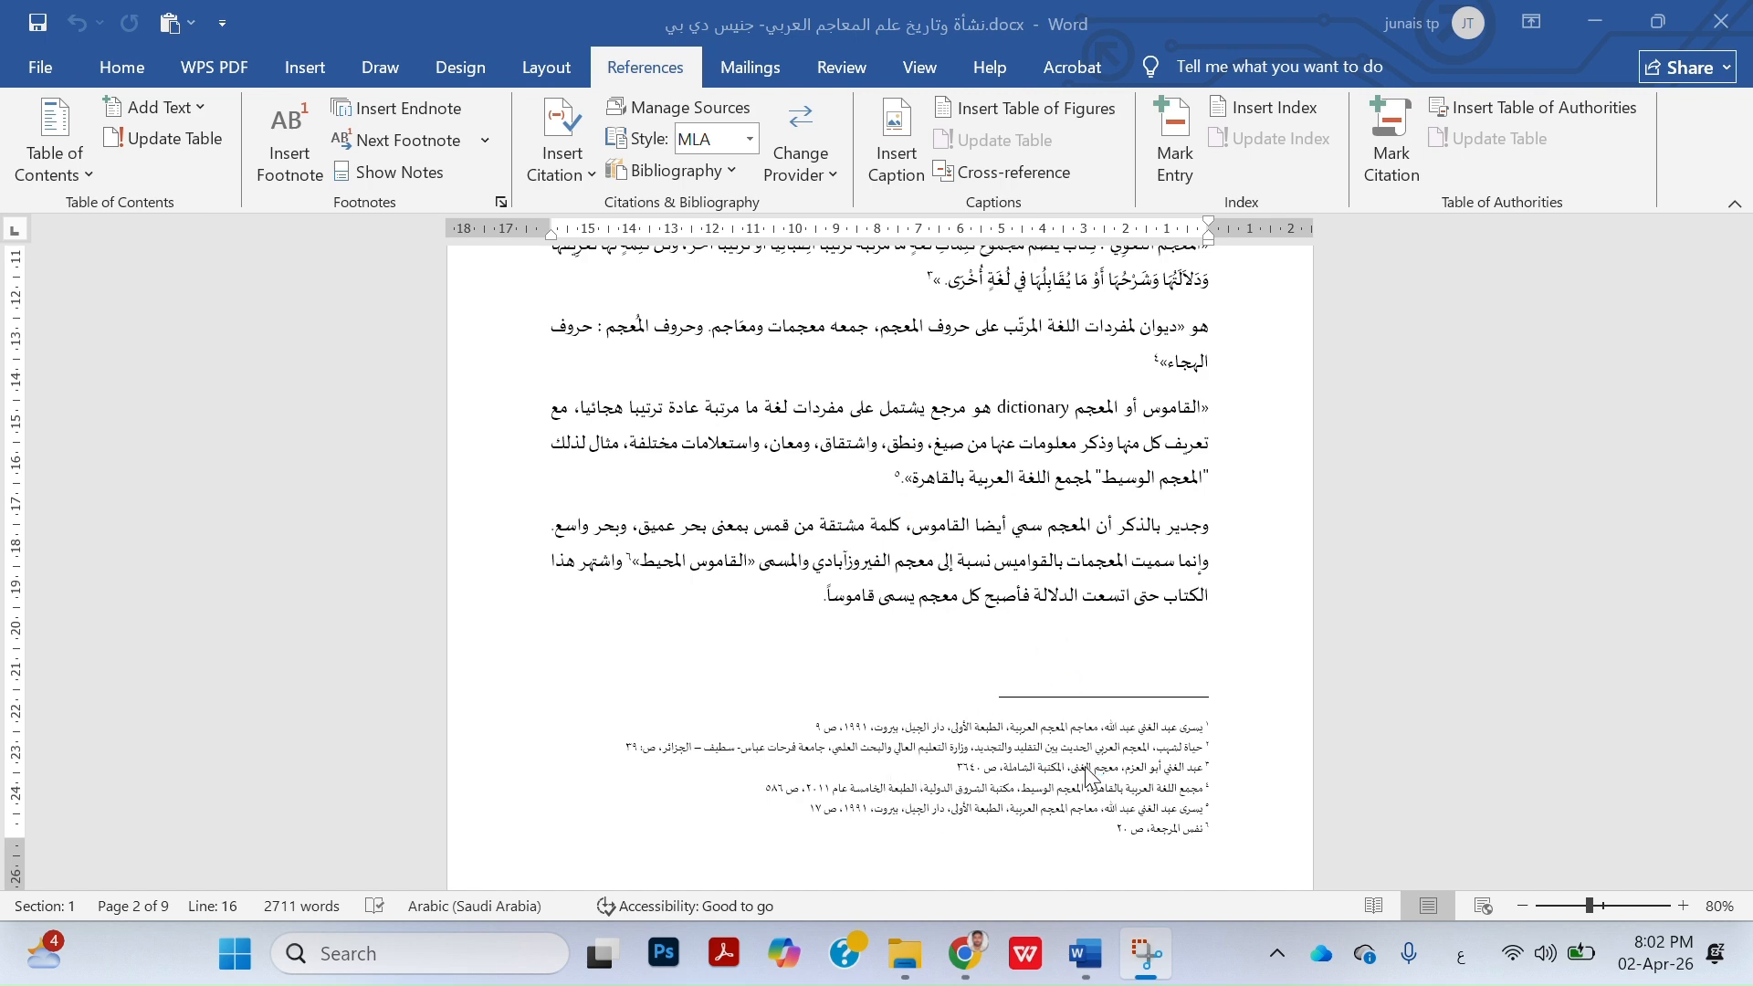
{"action": "scroll", "coordinate": [1087, 774], "scroll_direction": "up", "scroll_amount": 4}
{"action": "scroll", "coordinate": [1087, 774], "scroll_direction": "down", "scroll_amount": 2}
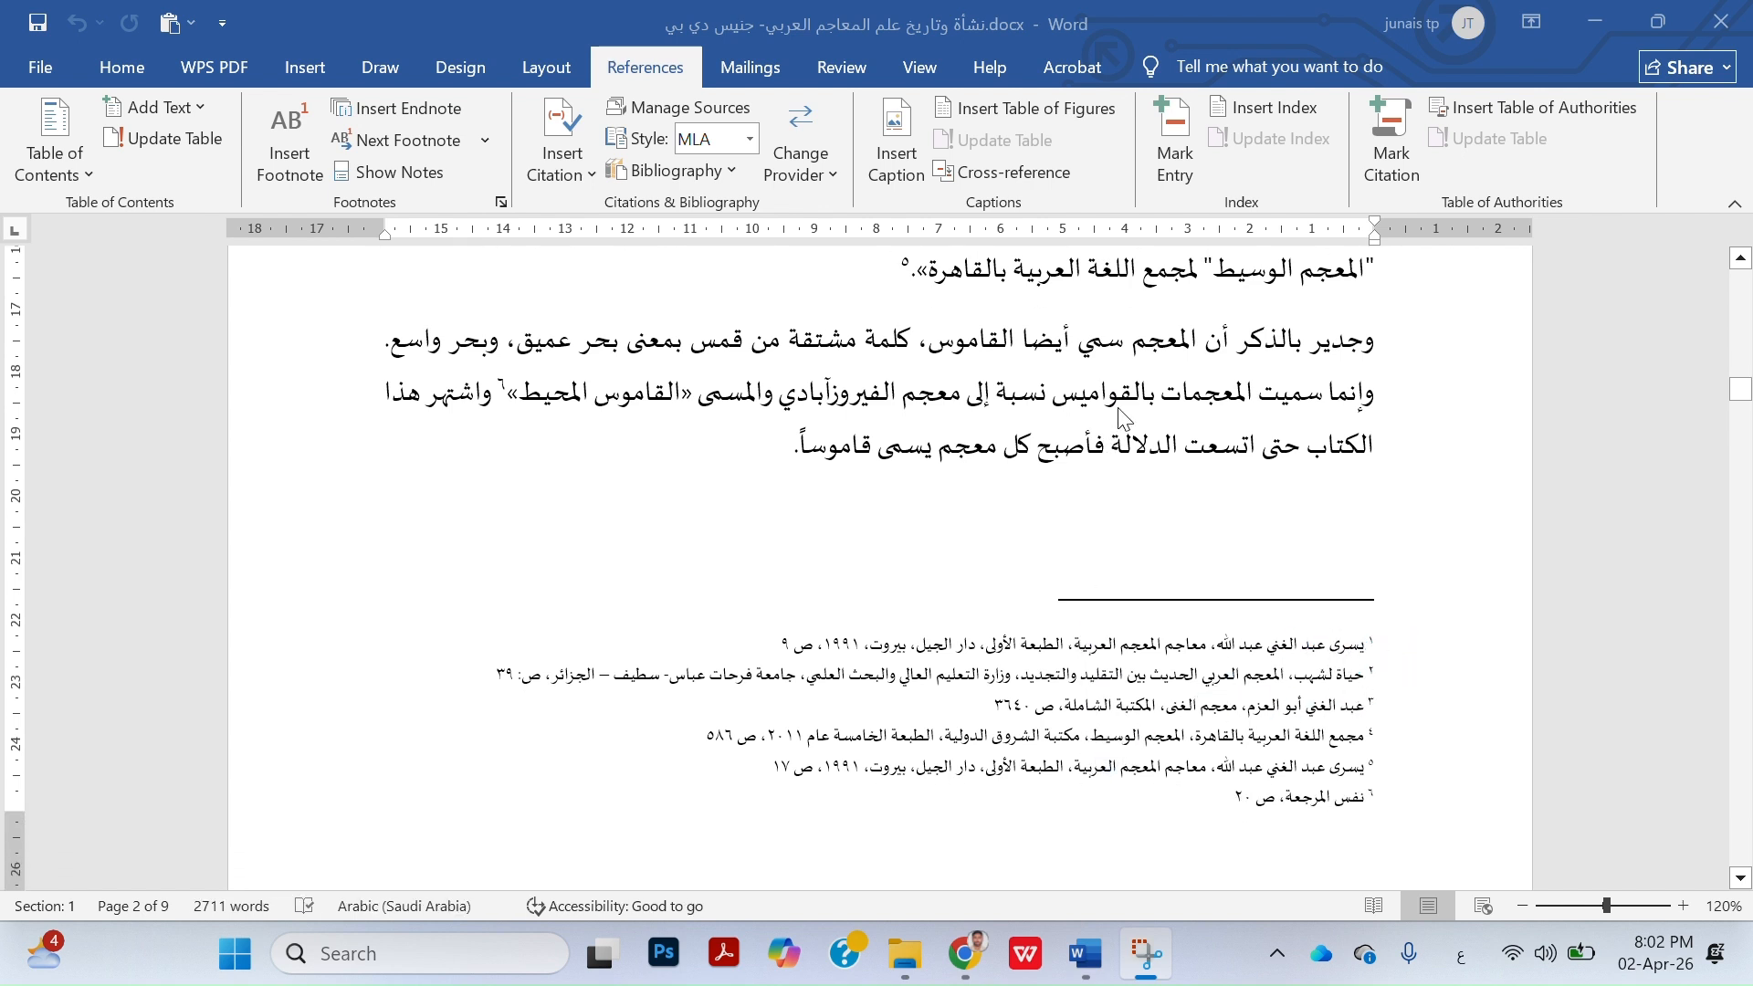
{"action": "scroll", "coordinate": [1114, 429], "scroll_direction": "up", "scroll_amount": 5}
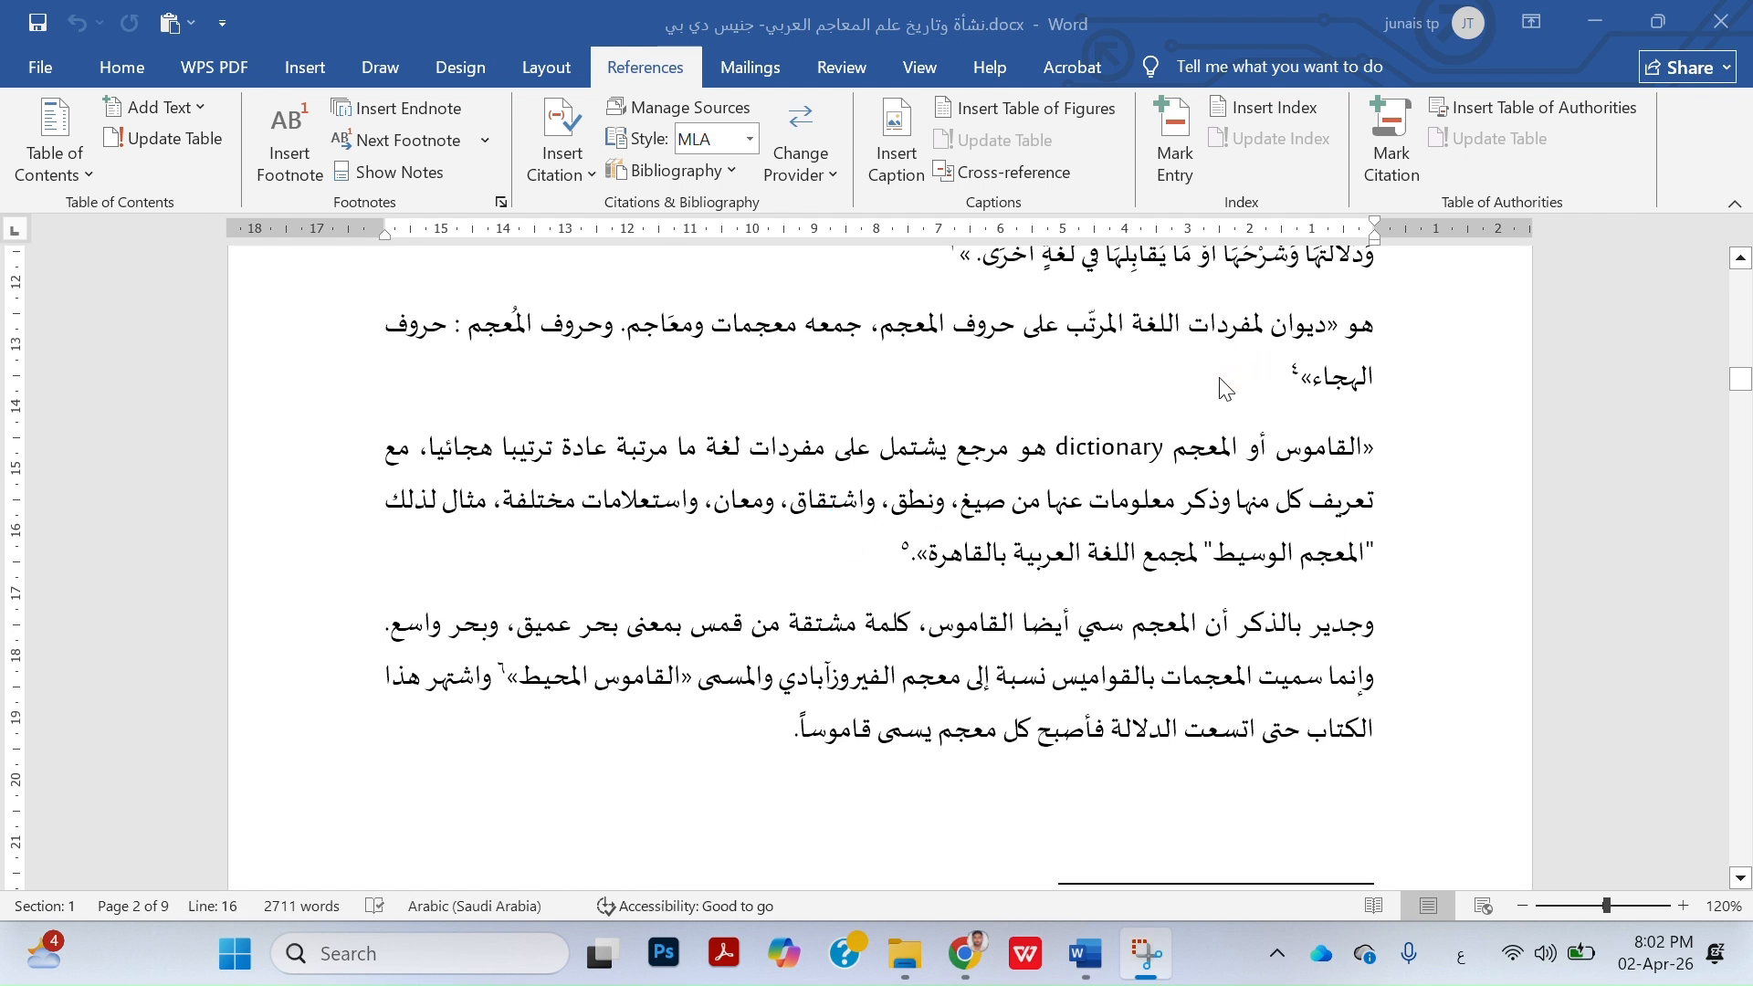
Select the reference mark of footnote 4 after the word "الهجاء» and examine the matching note at the foot of page 2
{"action": "left_click", "coordinate": [1249, 376]}
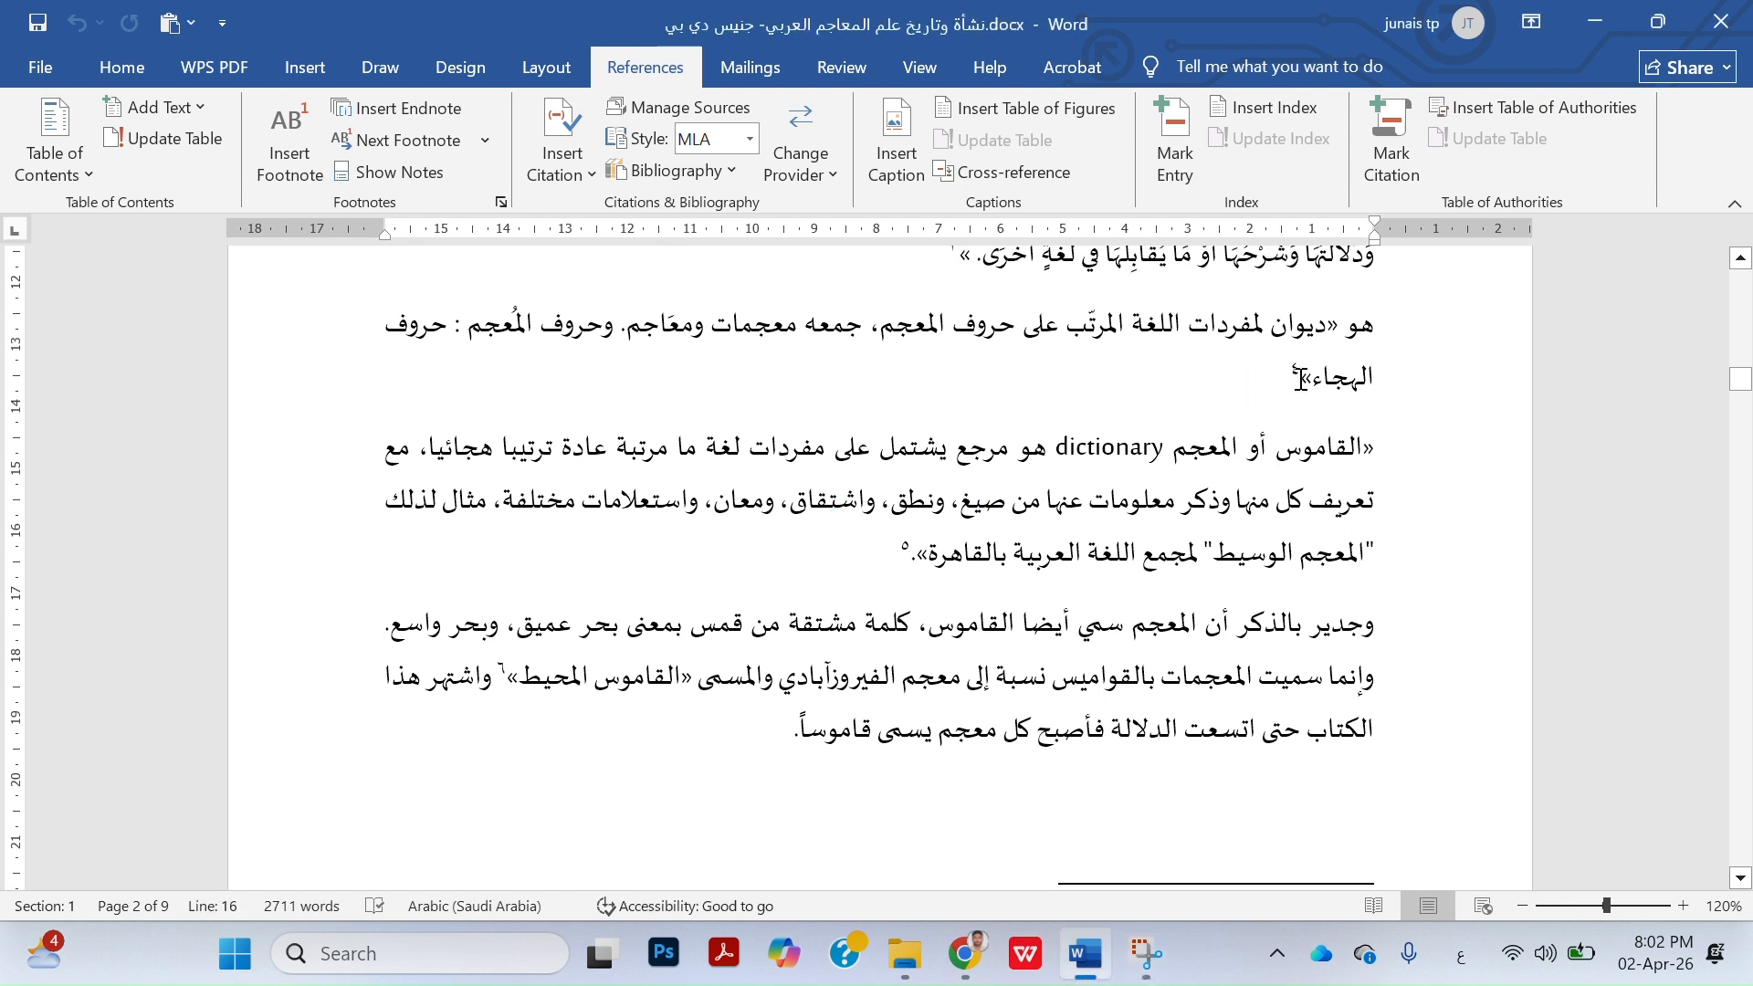
{"action": "left_click_drag", "start_coordinate": [1288, 376], "coordinate": [1309, 378]}
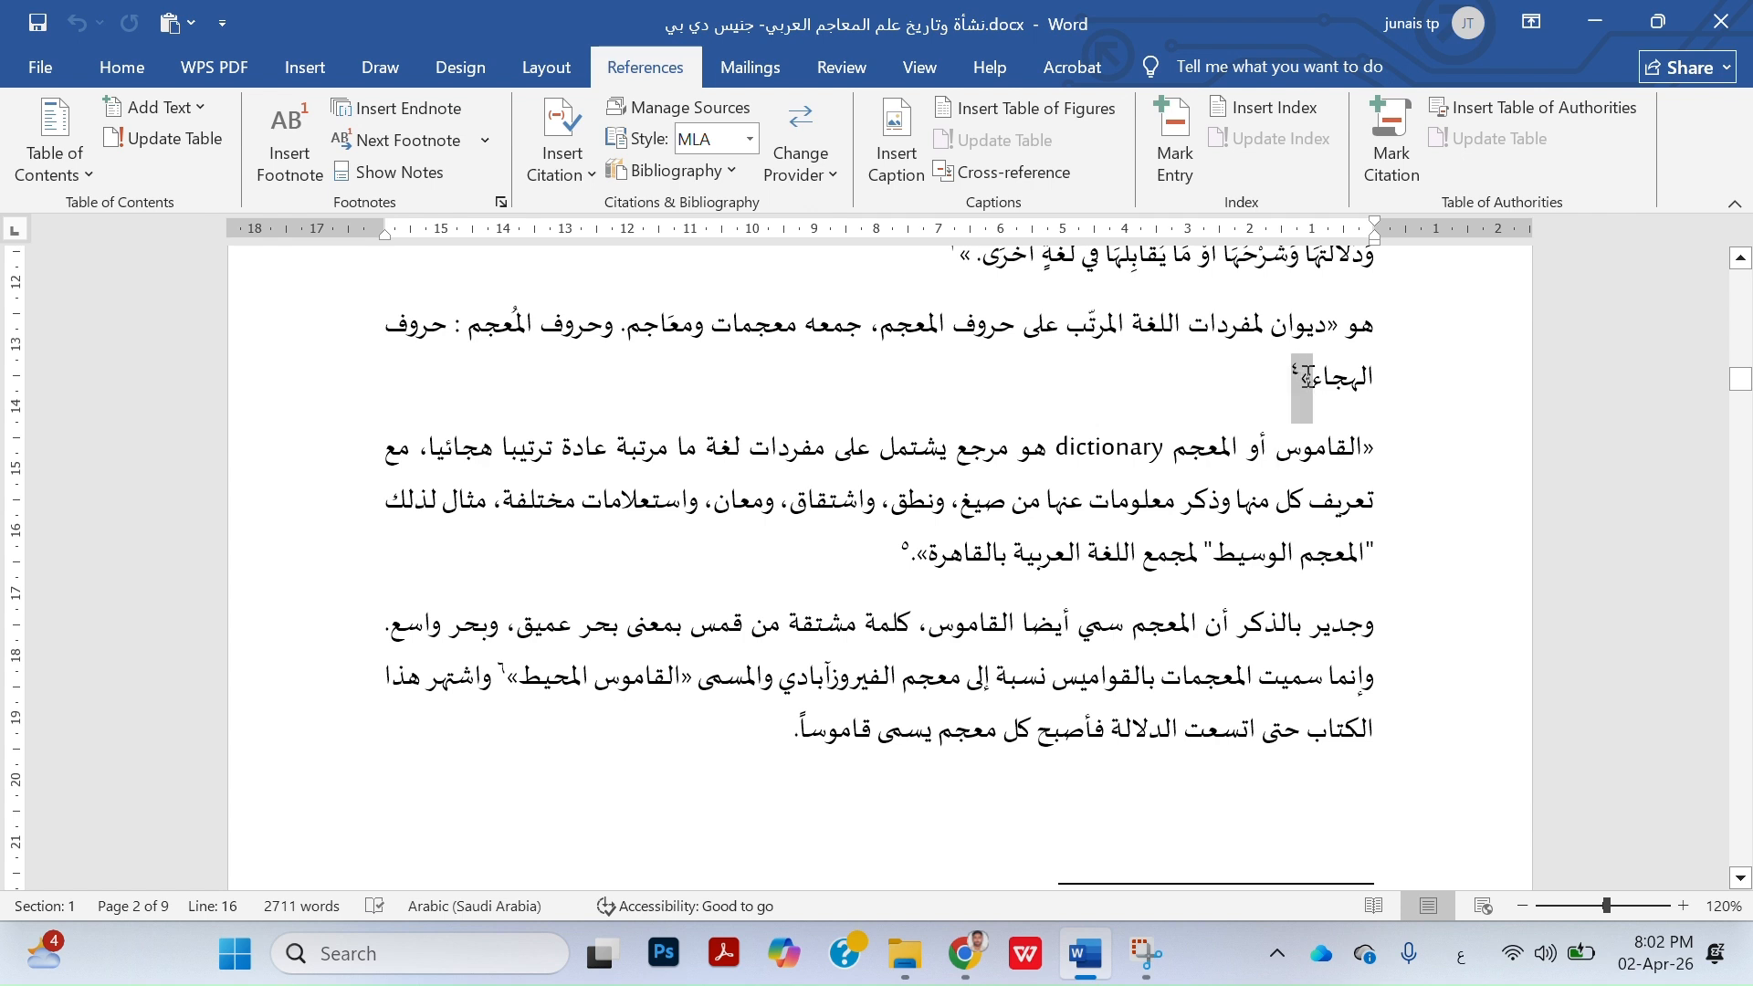
{"action": "key", "text": "Delete"}
{"action": "key", "text": "ctrl+z"}
{"action": "left_click_drag", "start_coordinate": [1290, 377], "coordinate": [1296, 370]}
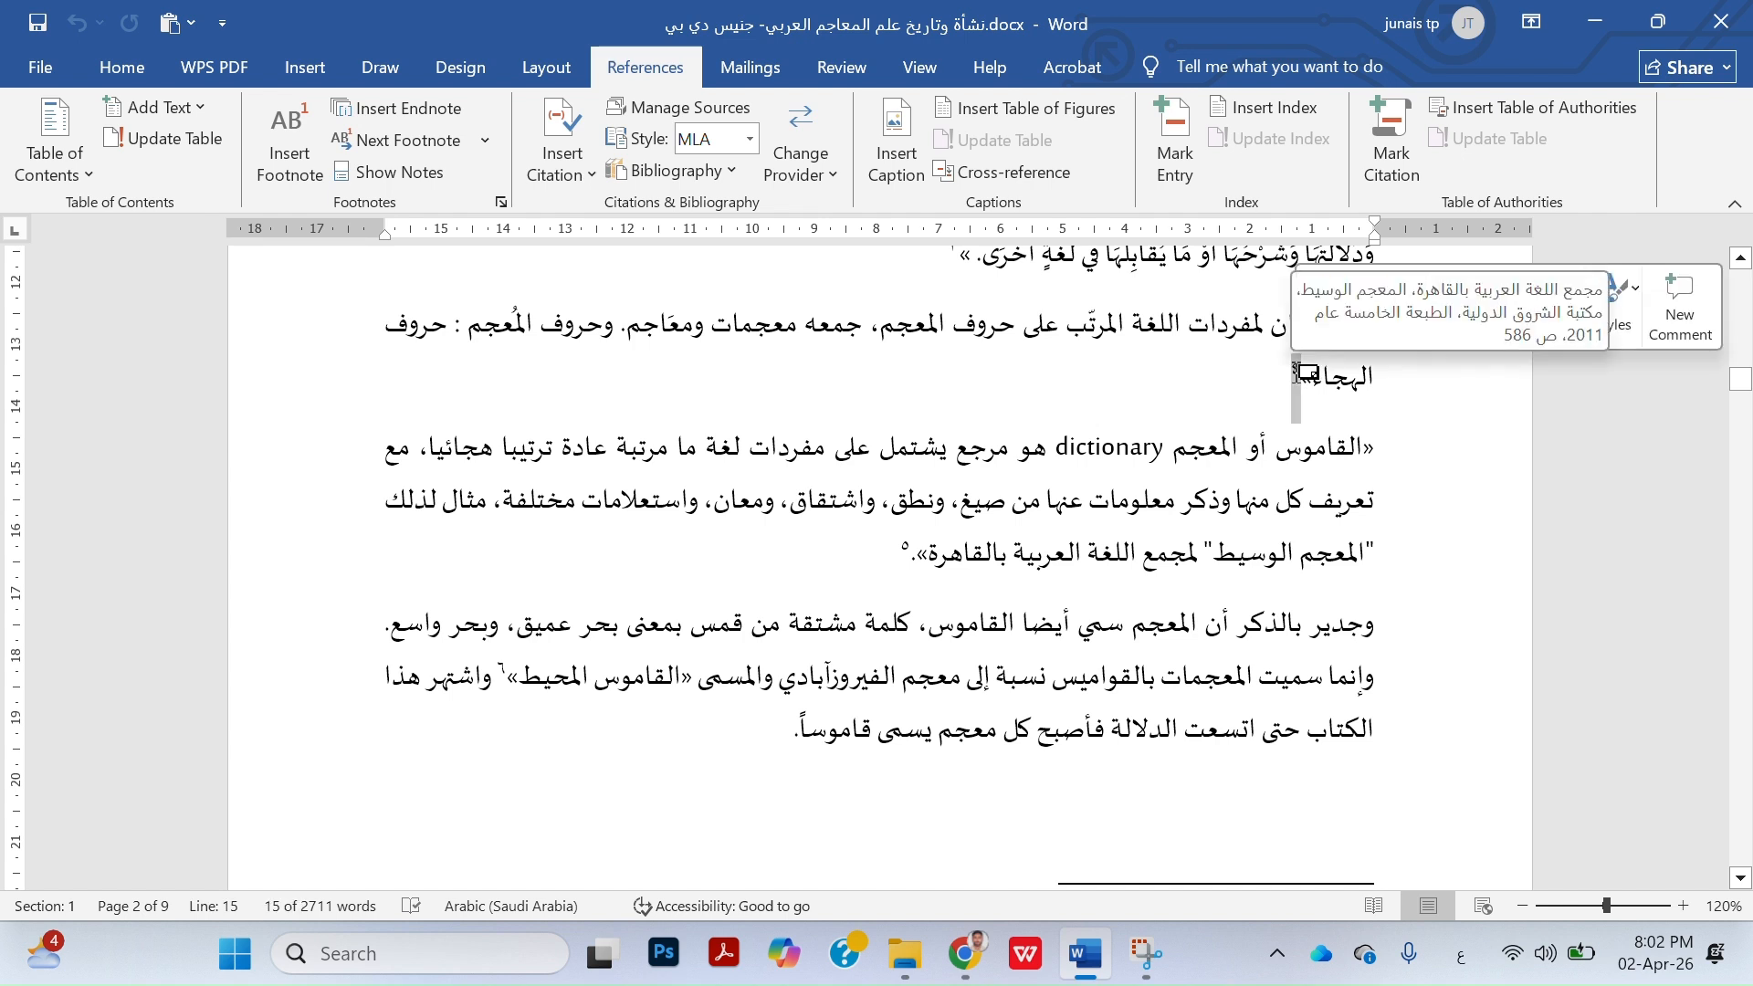
{"action": "scroll", "coordinate": [1189, 565], "scroll_direction": "down", "scroll_amount": 5}
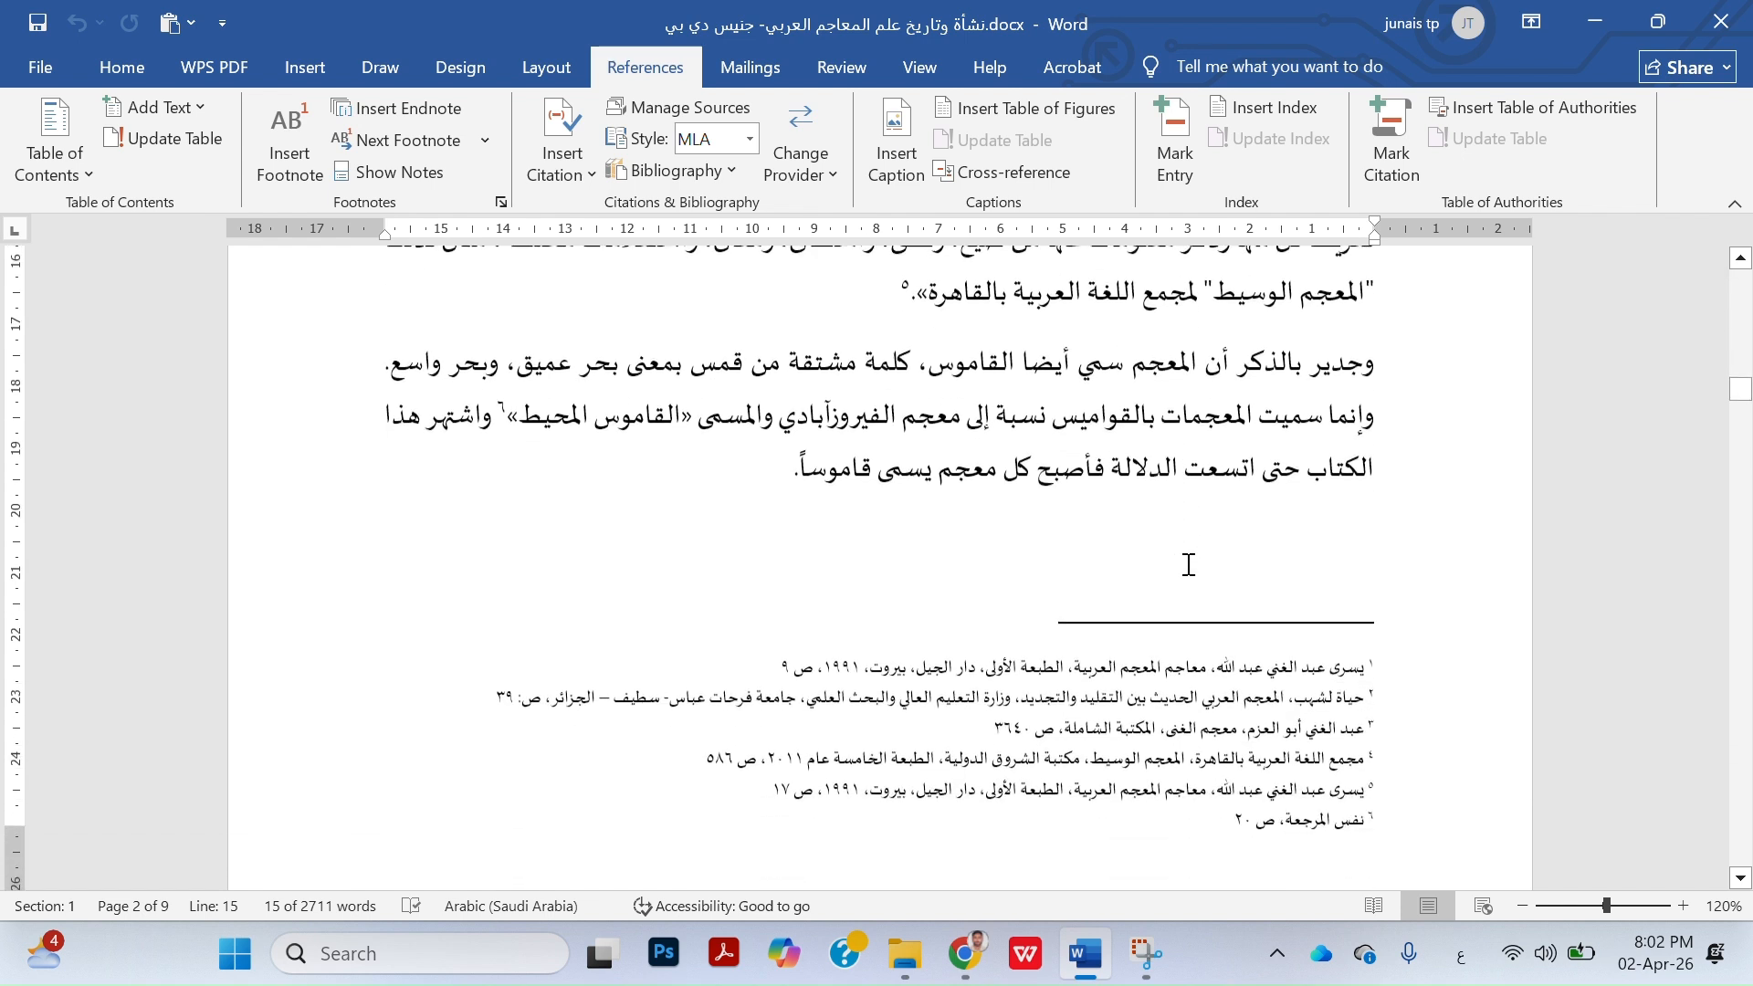
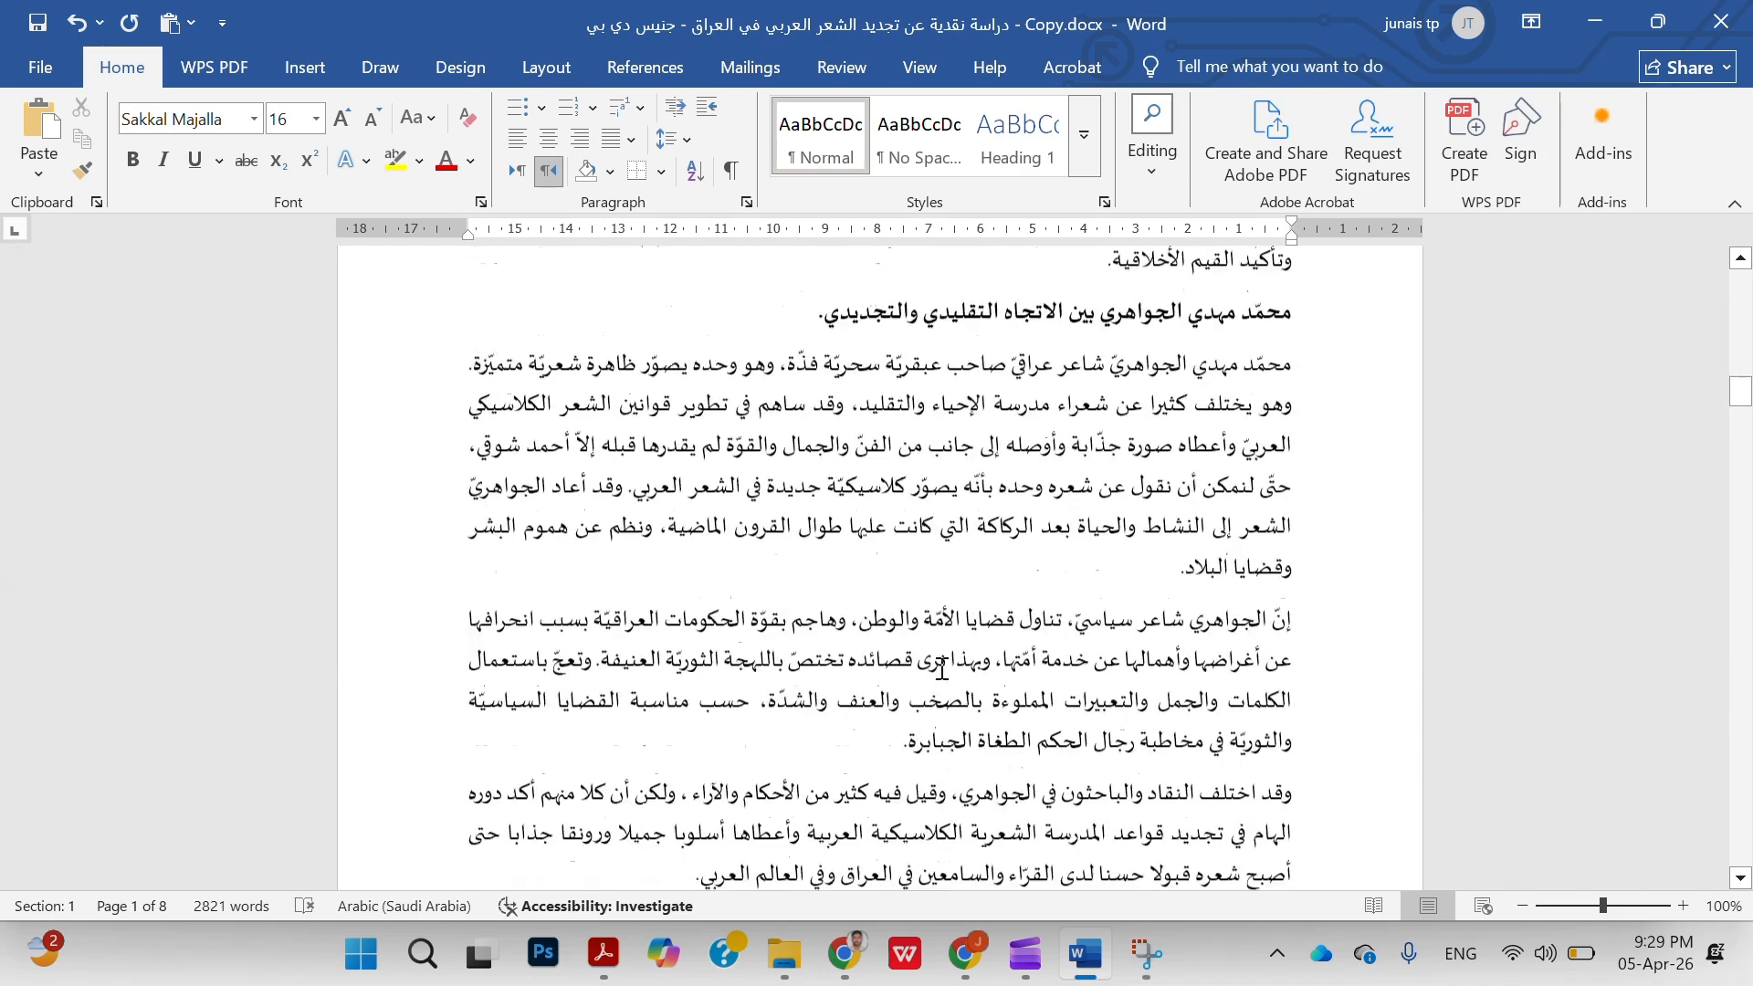
Insert a footnote after "من حواليه." at the end of the first paragraph under the heading "مرحلة الرصافي والزهاوي والكاظمي والشبيبي"
{"action": "scroll", "coordinate": [942, 669], "scroll_direction": "up", "scroll_amount": 12}
{"action": "scroll", "coordinate": [942, 670], "scroll_direction": "up", "scroll_amount": 10}
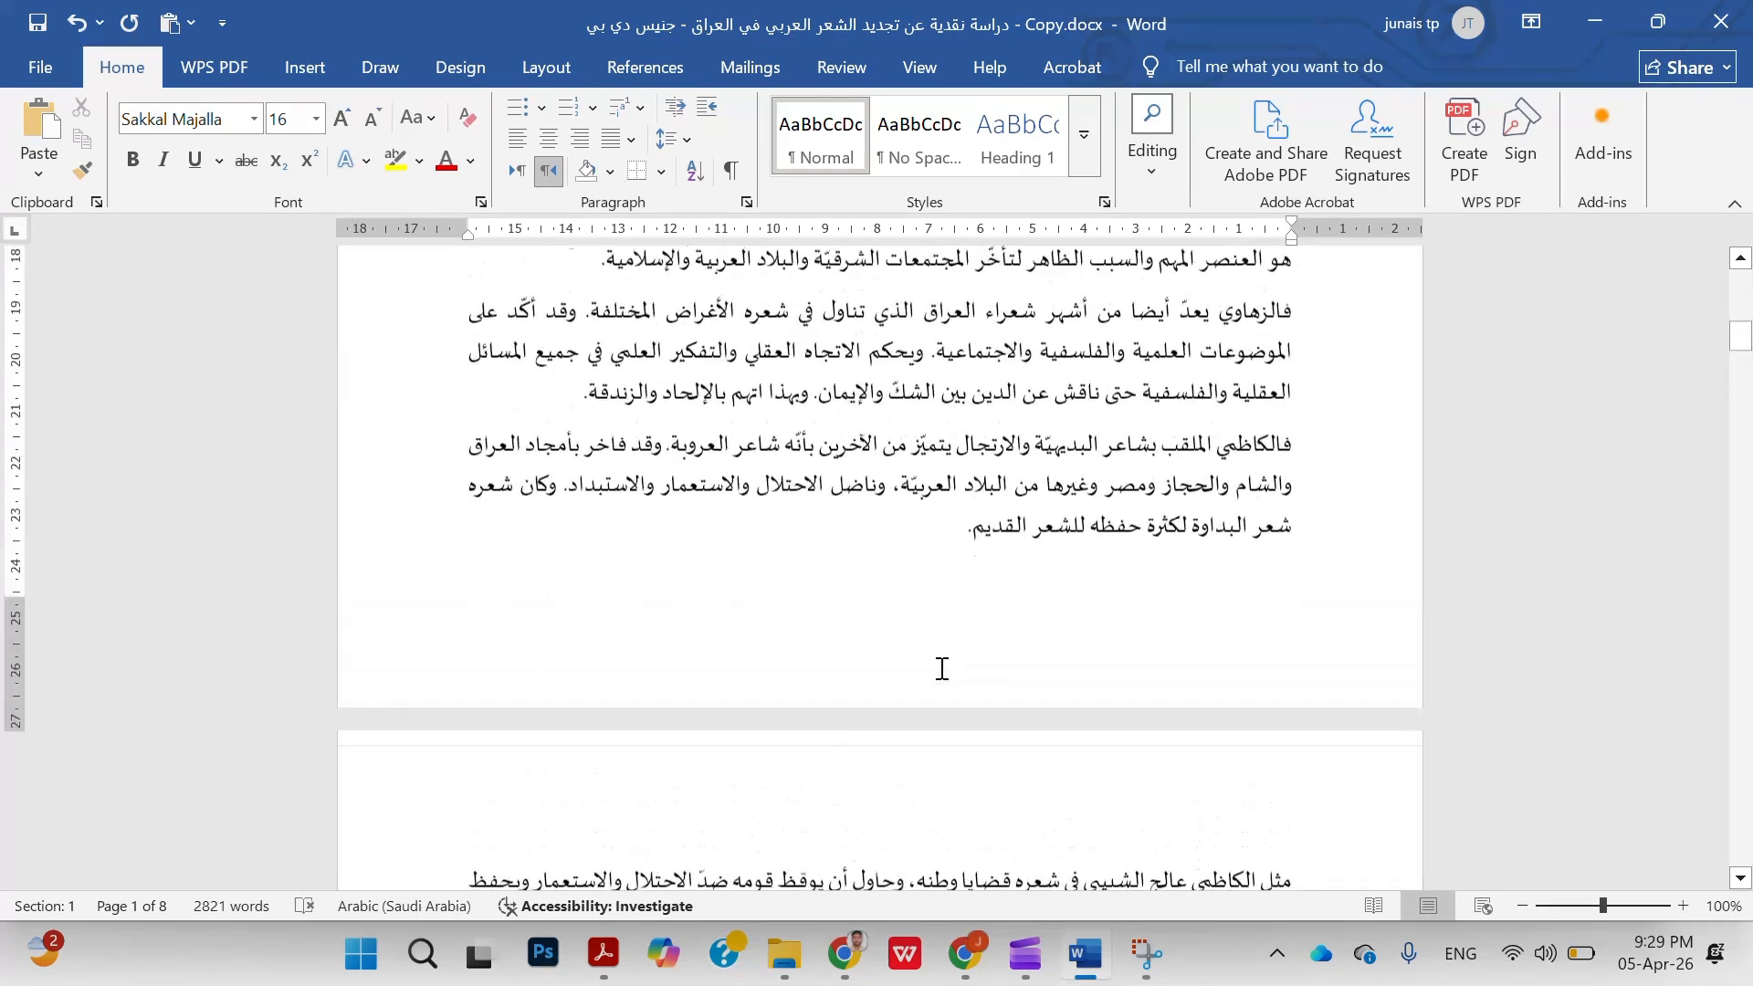
{"action": "left_click", "coordinate": [933, 516]}
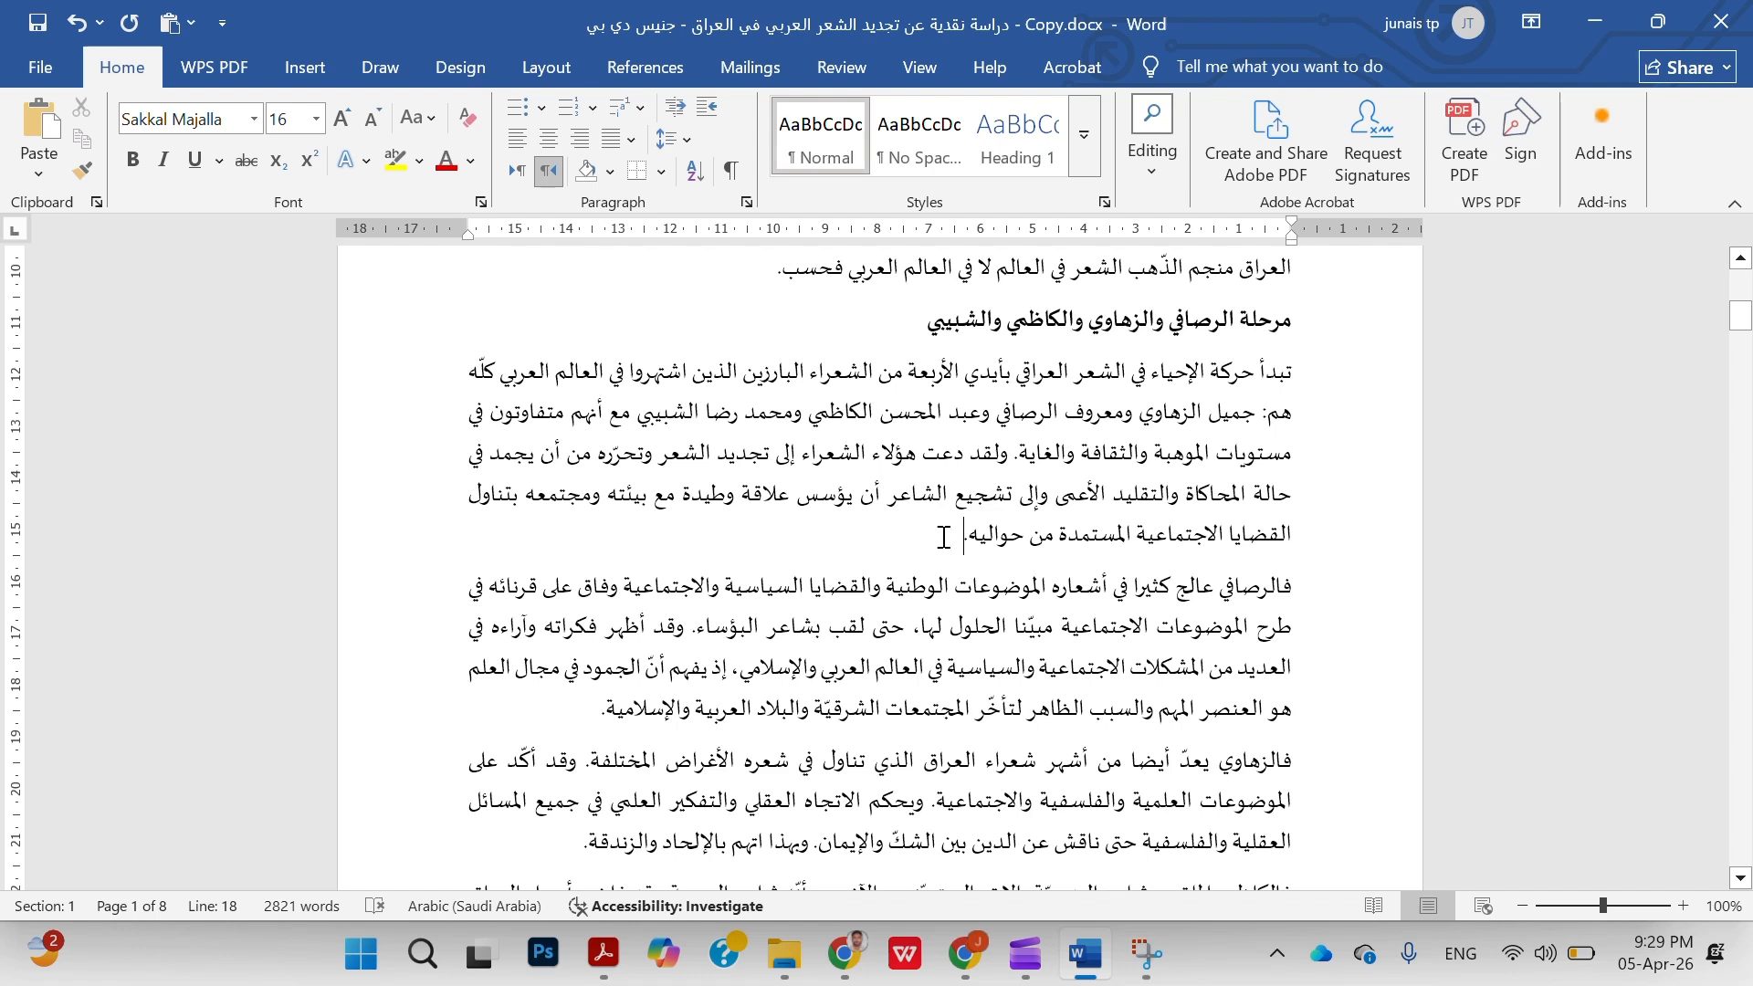
{"action": "left_click_drag", "start_coordinate": [945, 537], "coordinate": [1116, 538]}
{"action": "left_click", "coordinate": [940, 539]}
{"action": "left_click", "coordinate": [652, 68]}
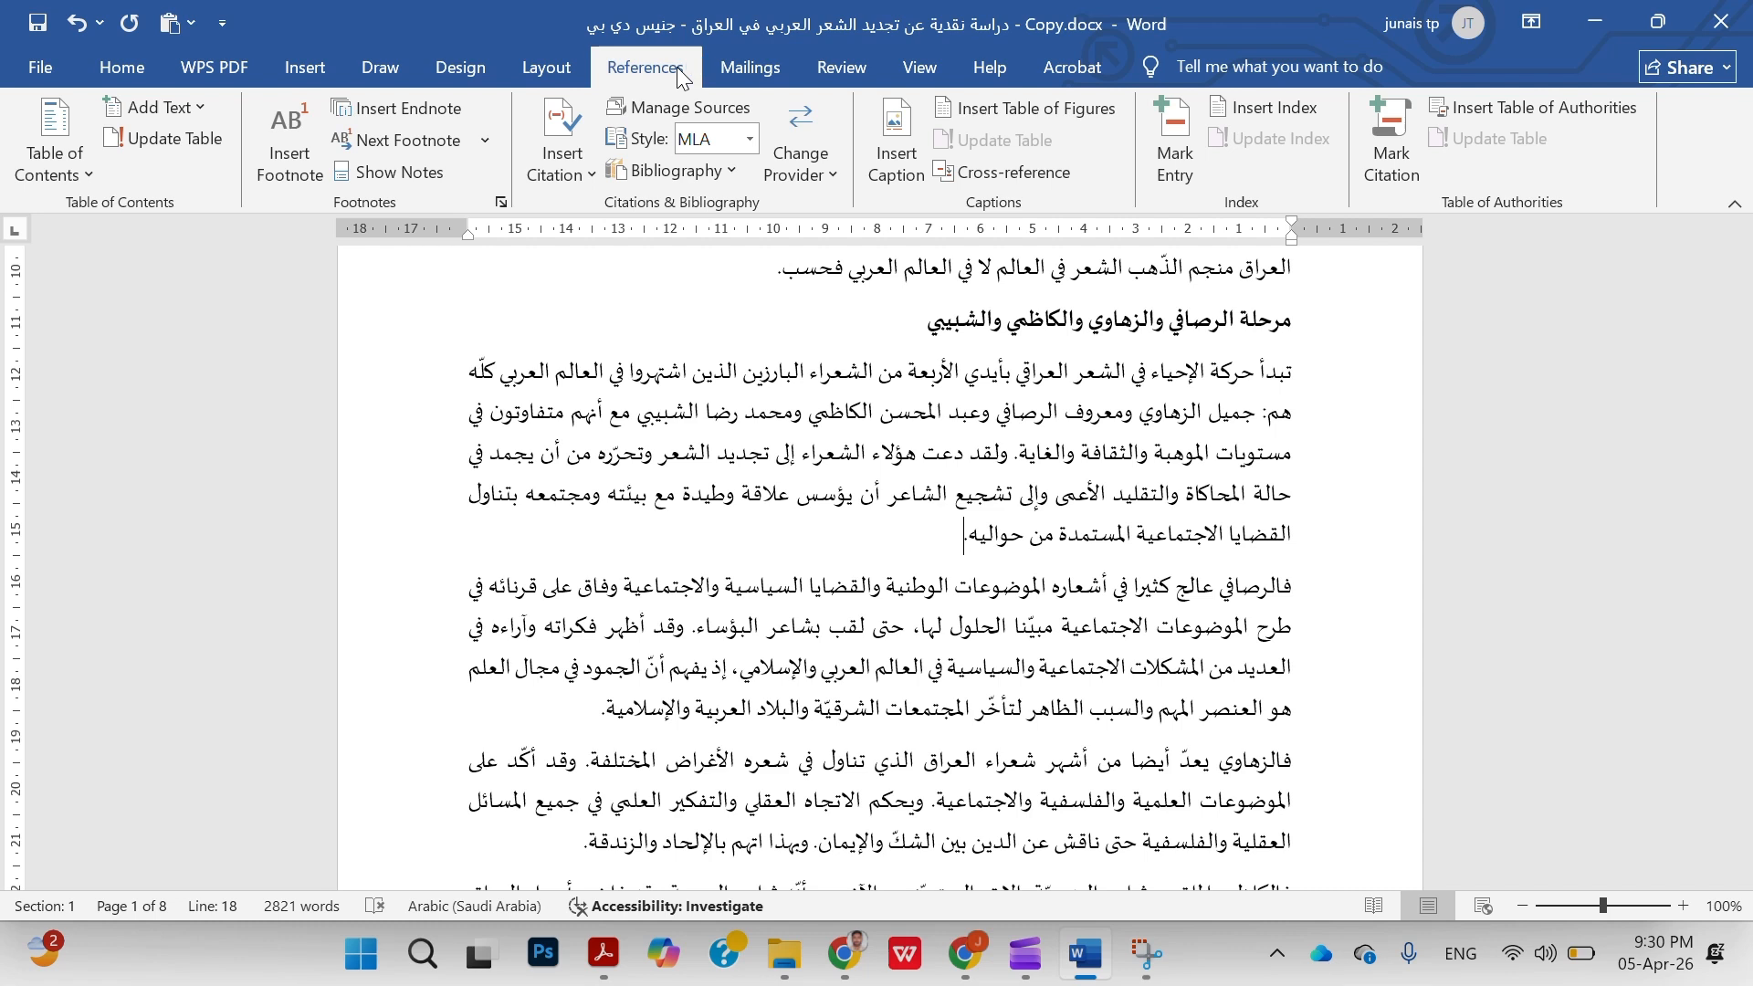
{"action": "left_click", "coordinate": [305, 140]}
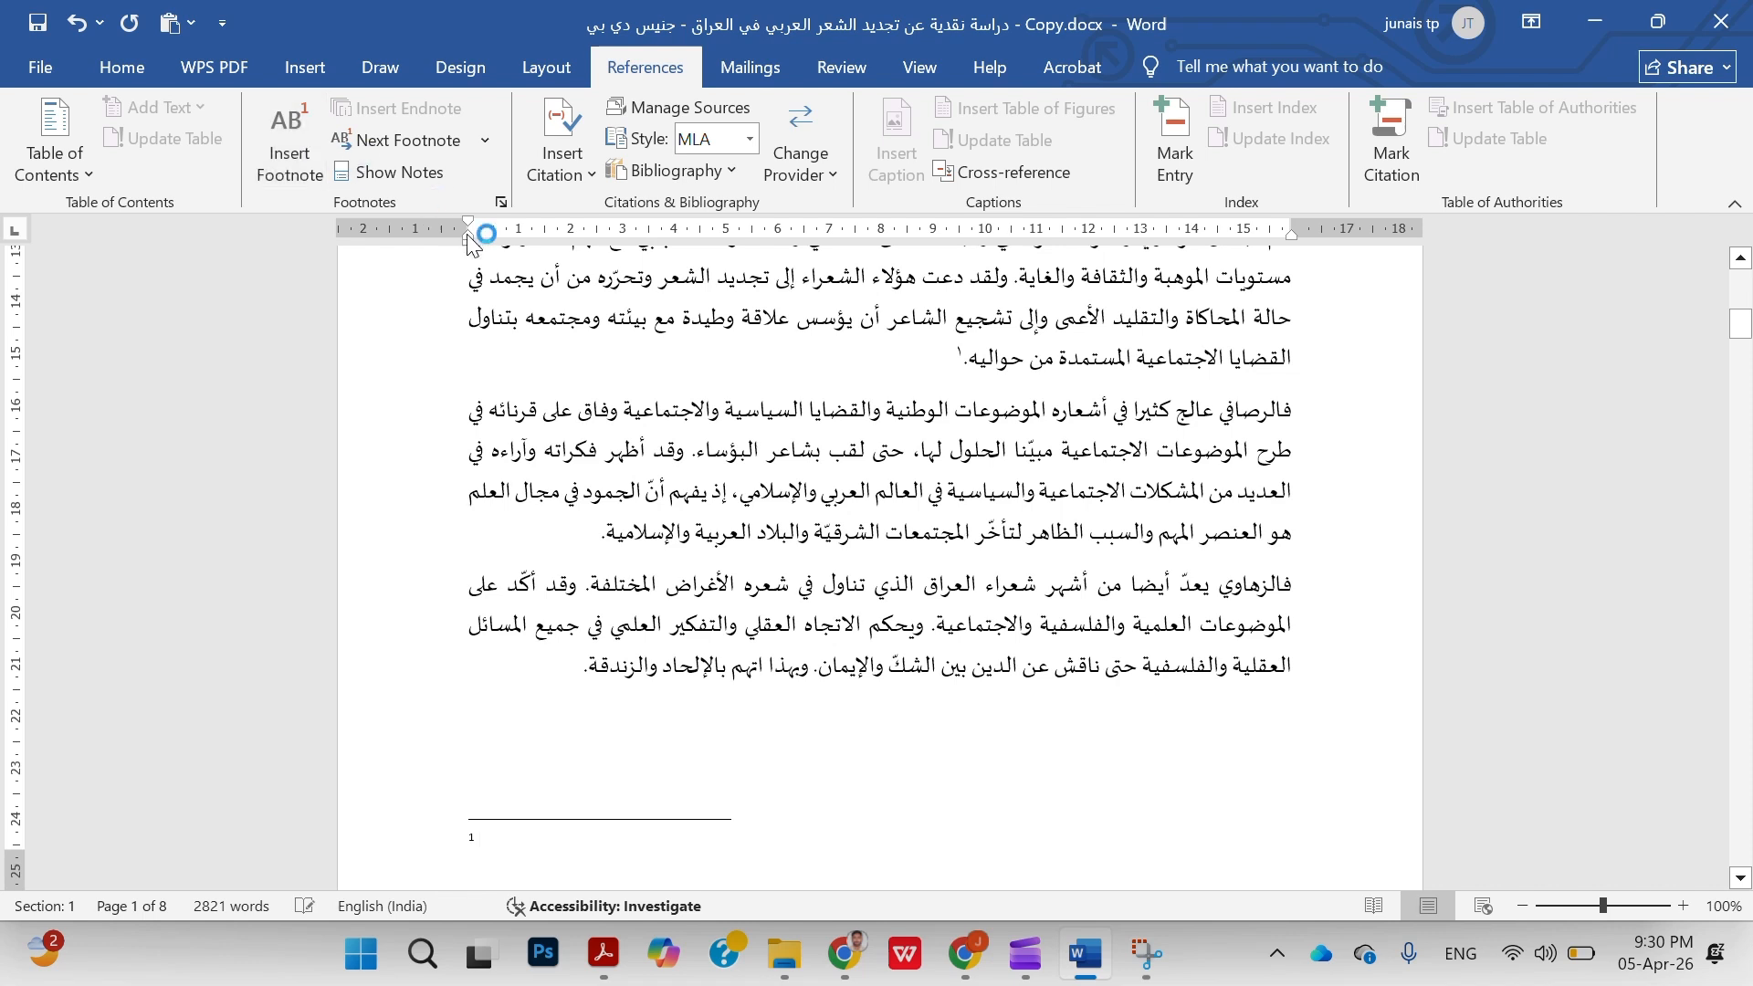
Examine the new footnote's reference mark after "من حواليه." in the body text at a larger zoom
{"action": "left_click", "coordinate": [884, 356]}
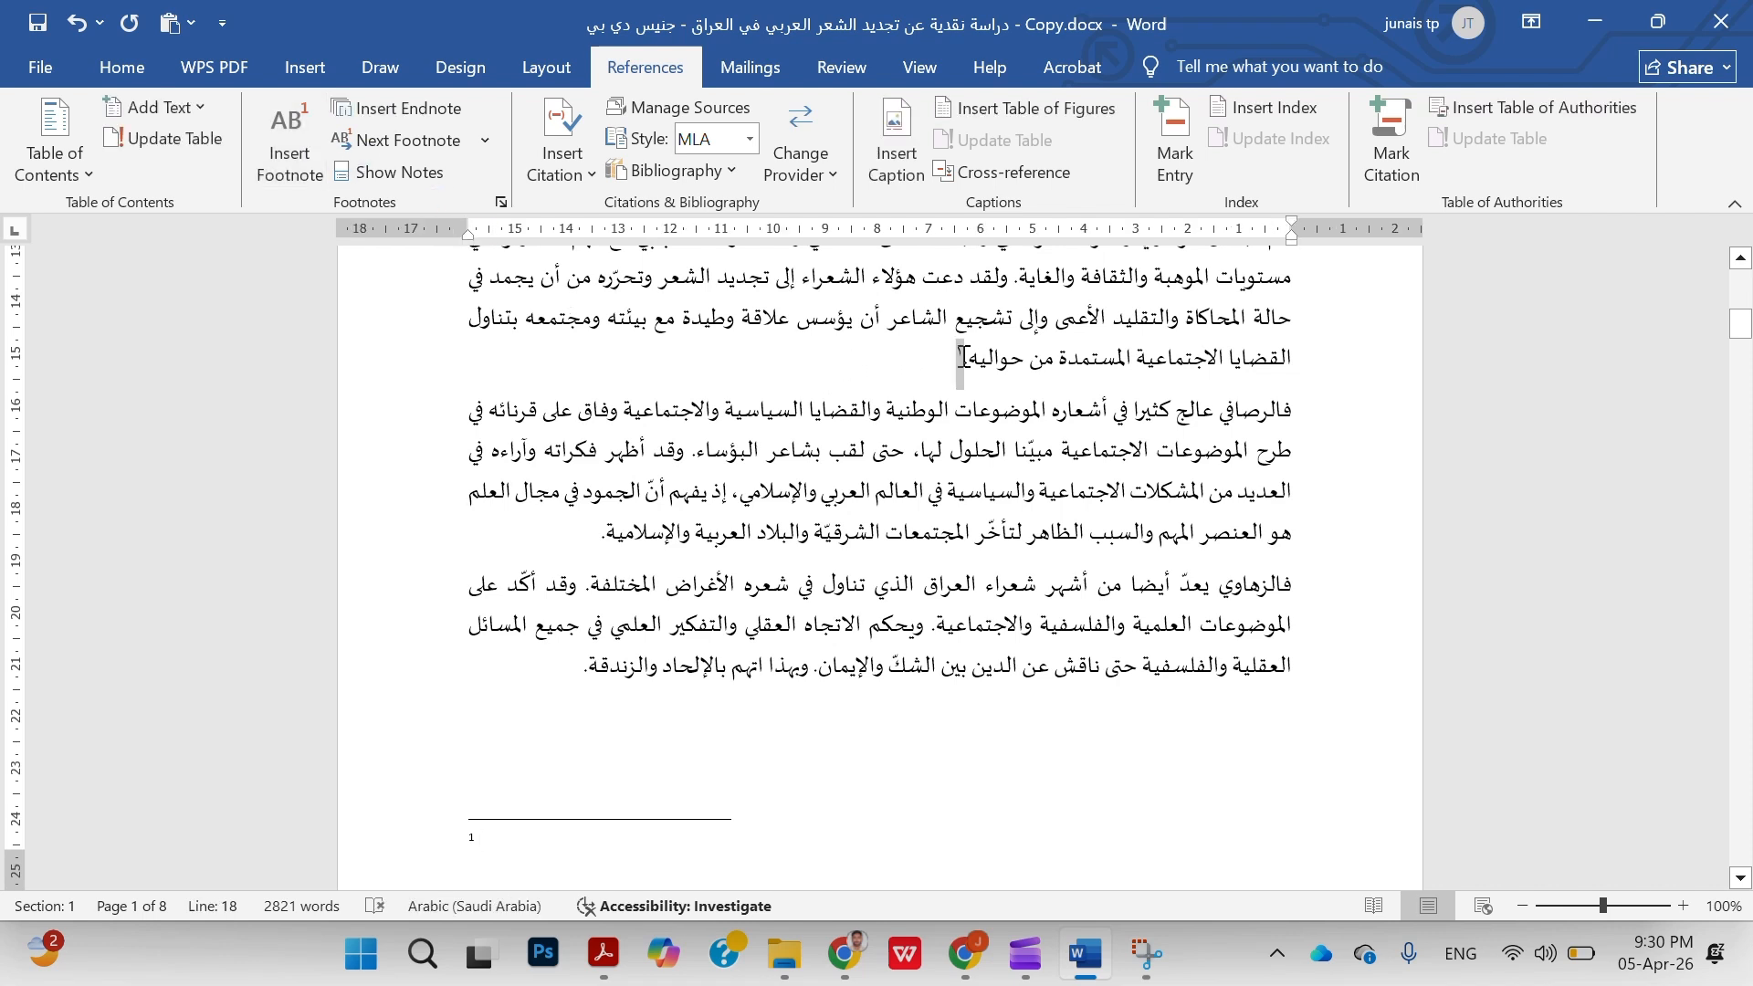
{"action": "right_click", "coordinate": [966, 357]}
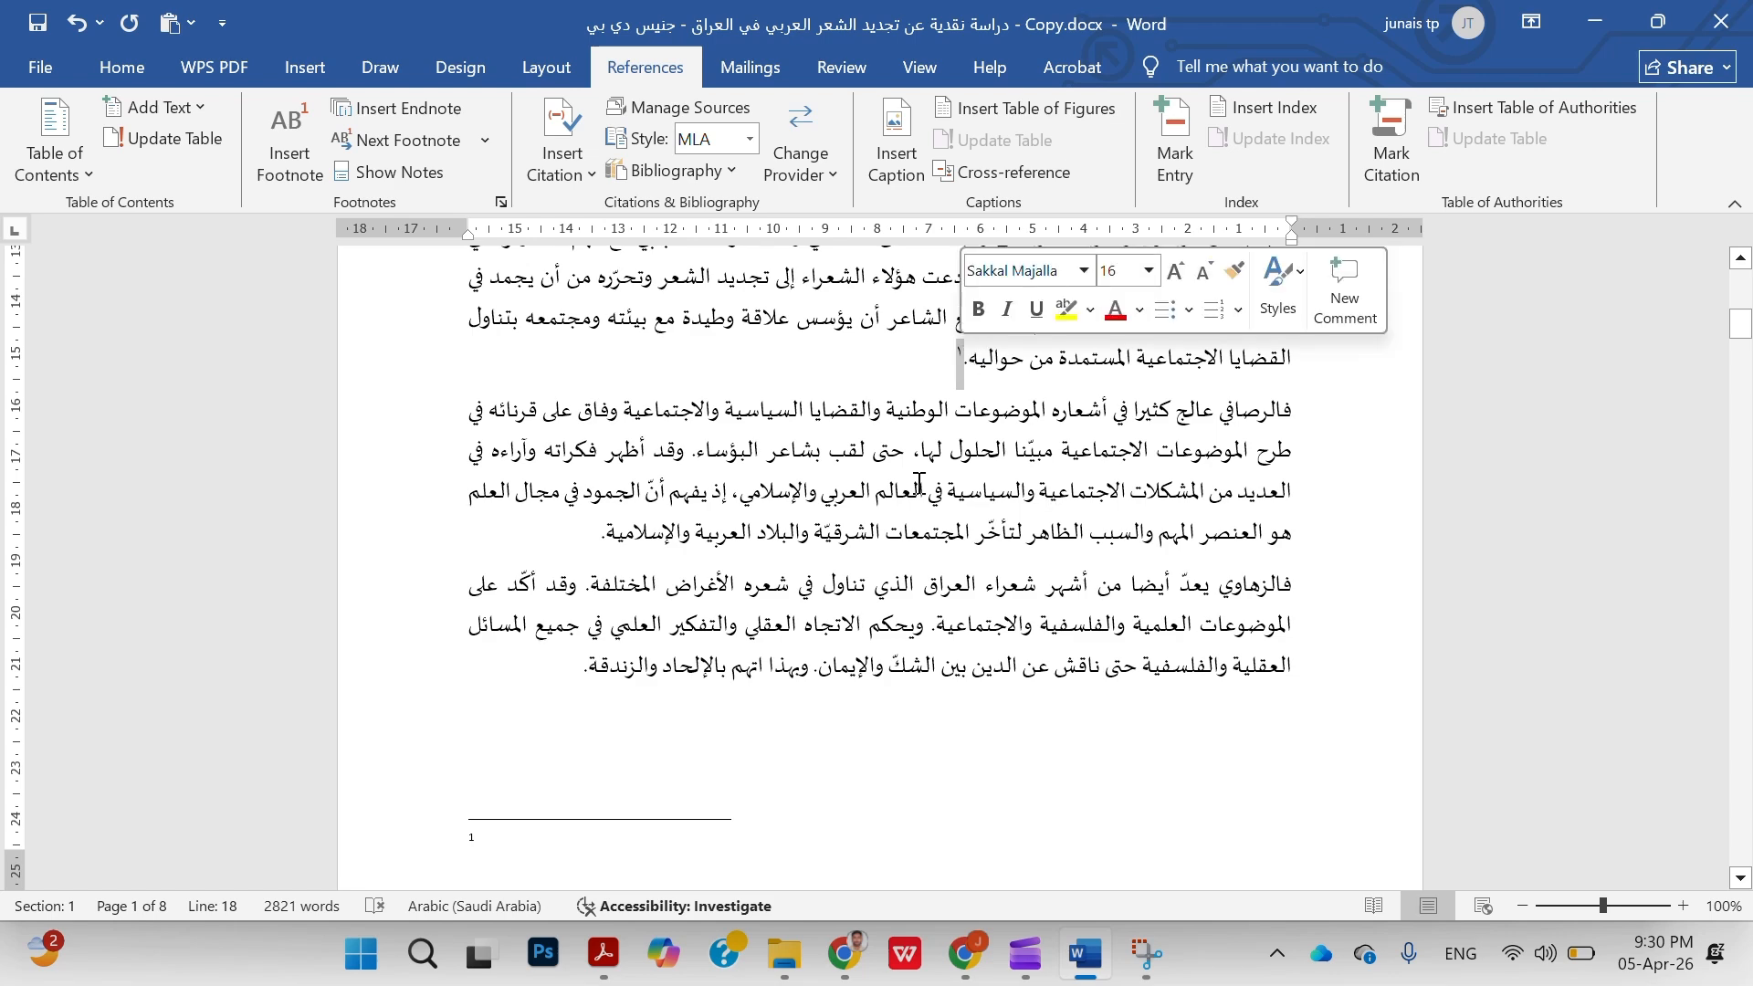
{"action": "mouse_move", "coordinate": [955, 371]}
{"action": "scroll", "coordinate": [955, 370], "scroll_direction": "up", "scroll_amount": 6, "text": "ctrl"}
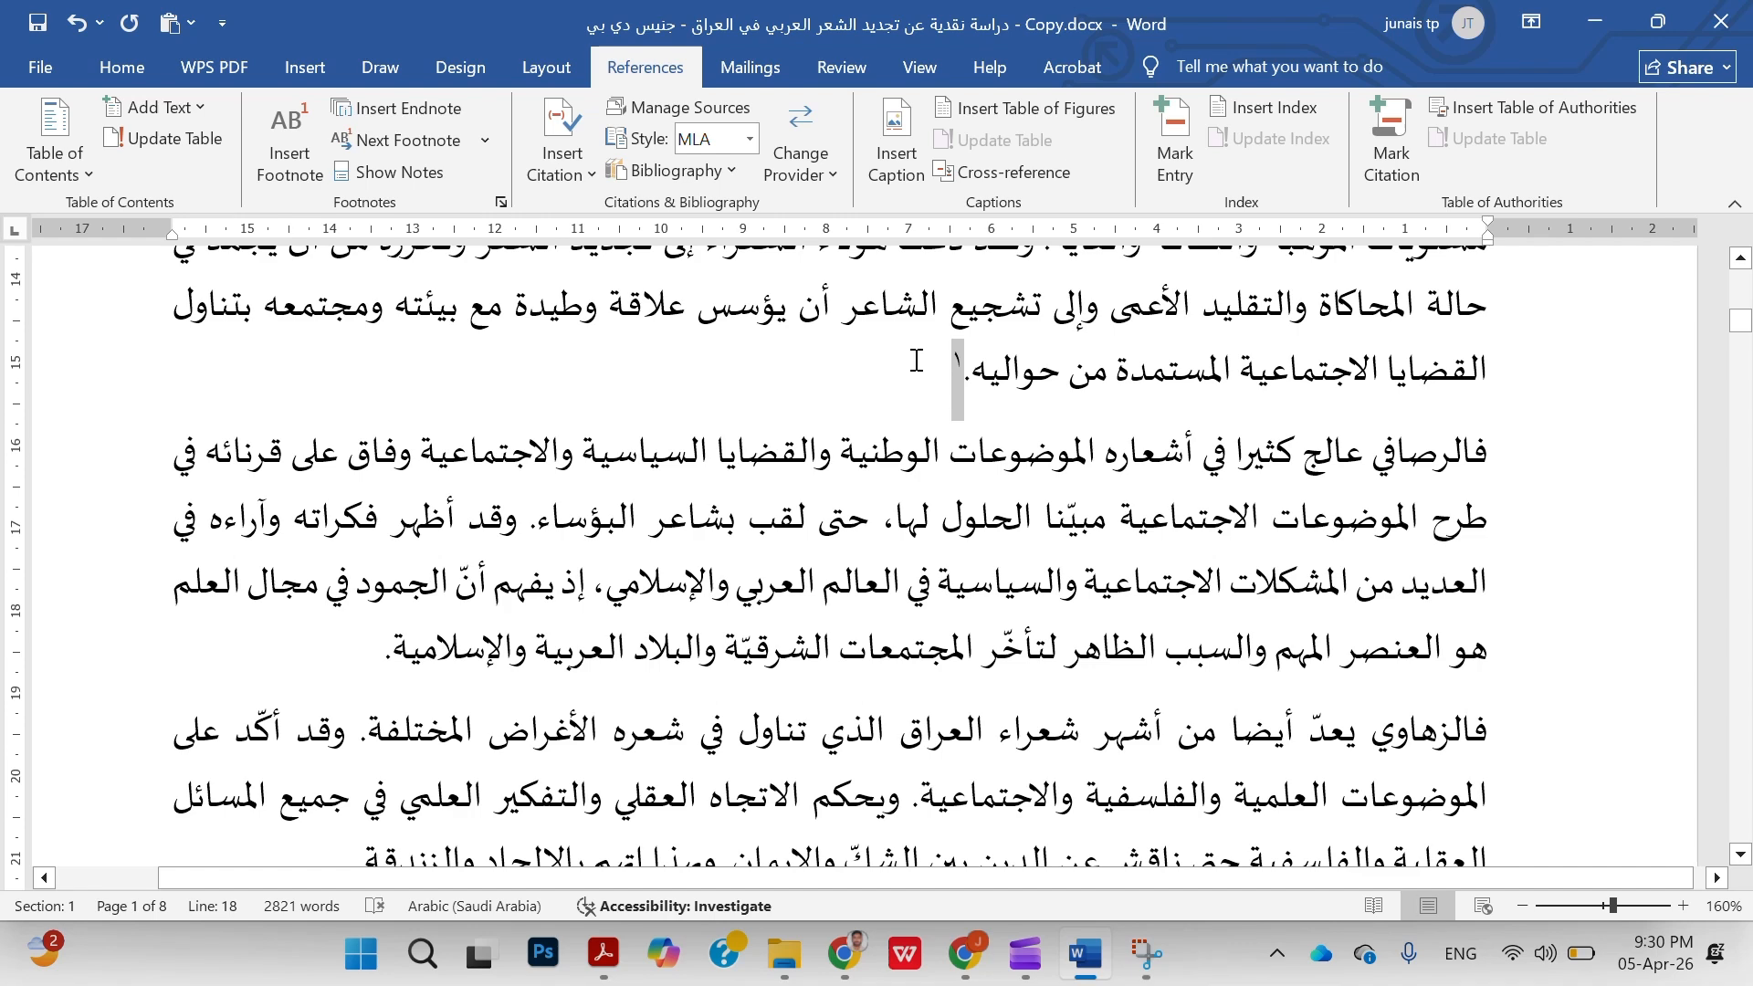
{"action": "left_click", "coordinate": [916, 360]}
Place the cursor in the empty note at the foot of page 1 and review the Footnote and Endnote options
{"action": "scroll", "coordinate": [916, 360], "scroll_direction": "down", "scroll_amount": 2}
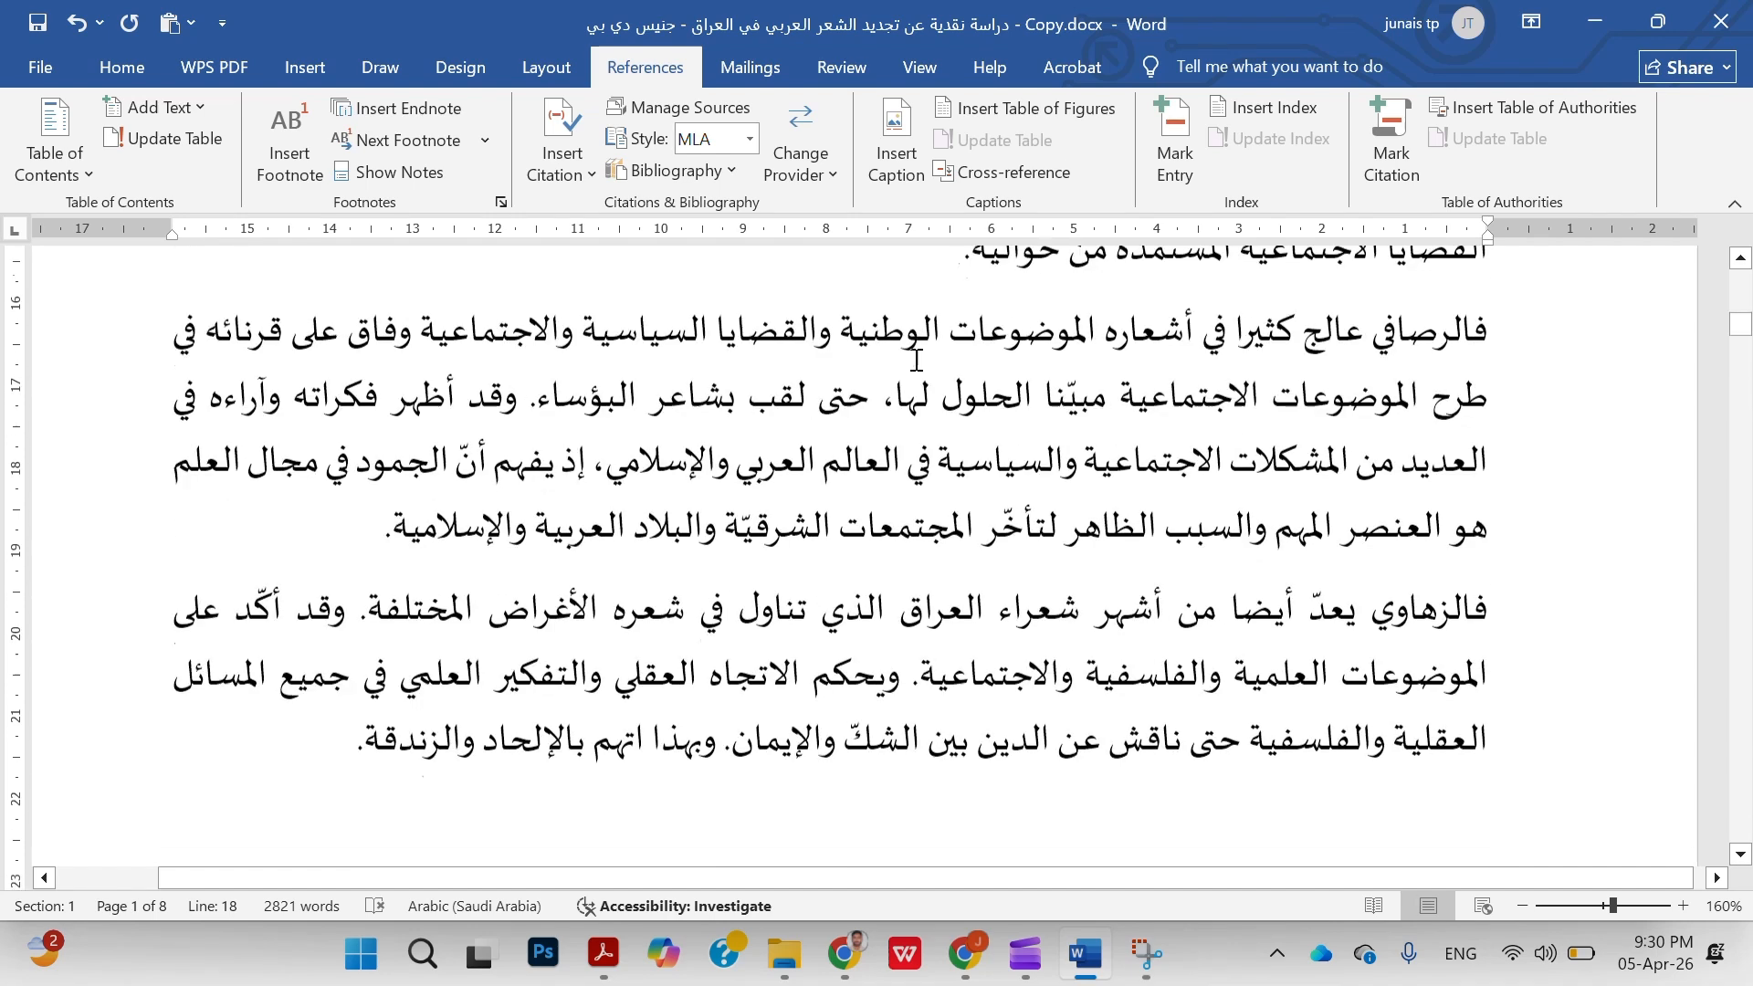
{"action": "scroll", "coordinate": [916, 360], "scroll_direction": "down", "scroll_amount": 2}
{"action": "scroll", "coordinate": [916, 360], "scroll_direction": "down", "scroll_amount": 3, "text": "ctrl"}
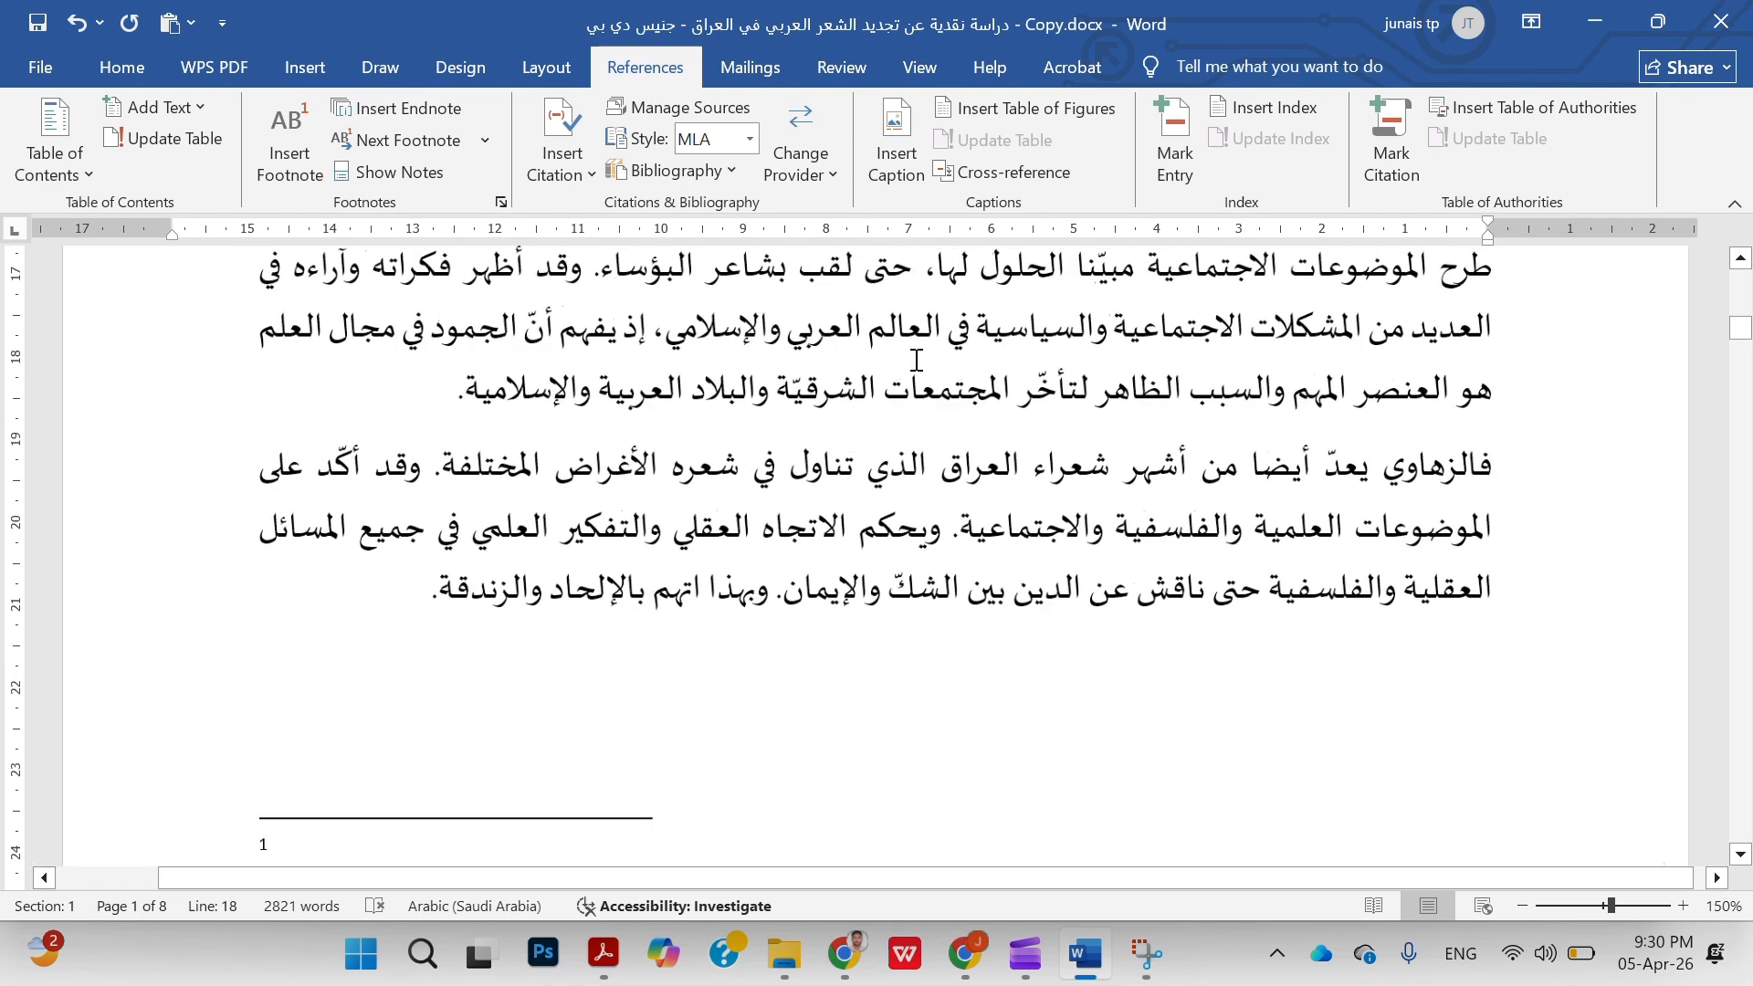
{"action": "scroll", "coordinate": [841, 567], "scroll_direction": "down", "scroll_amount": 3}
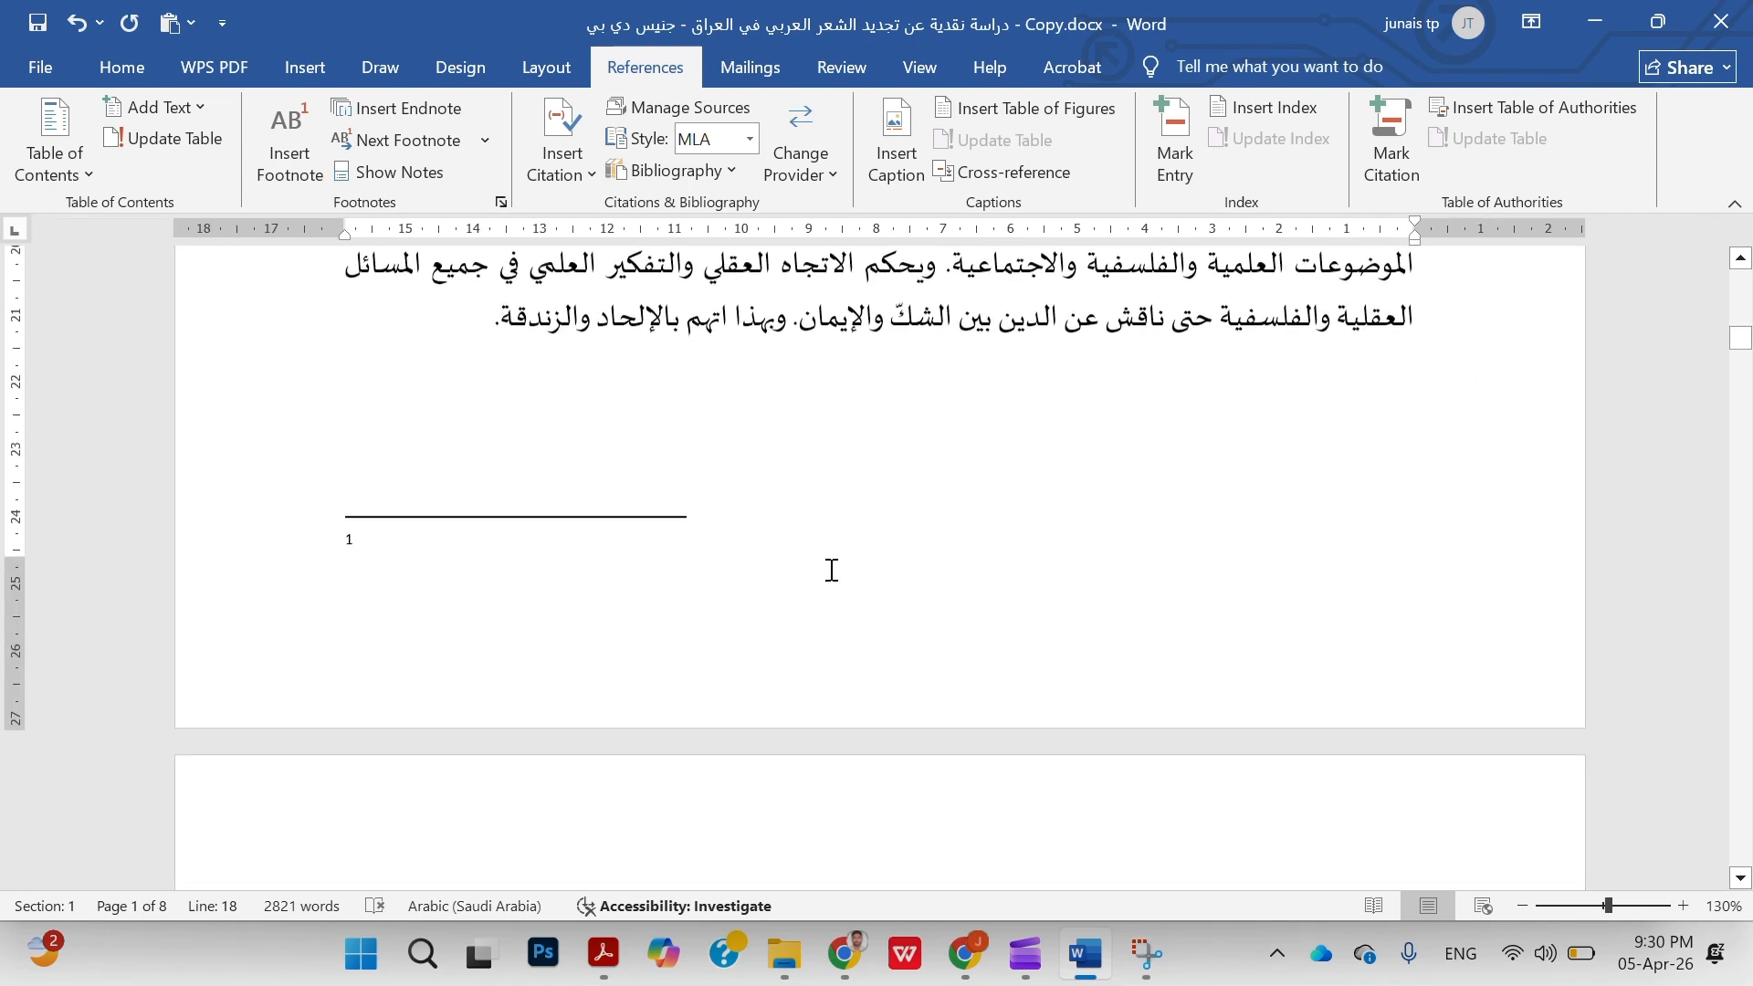
{"action": "left_click", "coordinate": [564, 529]}
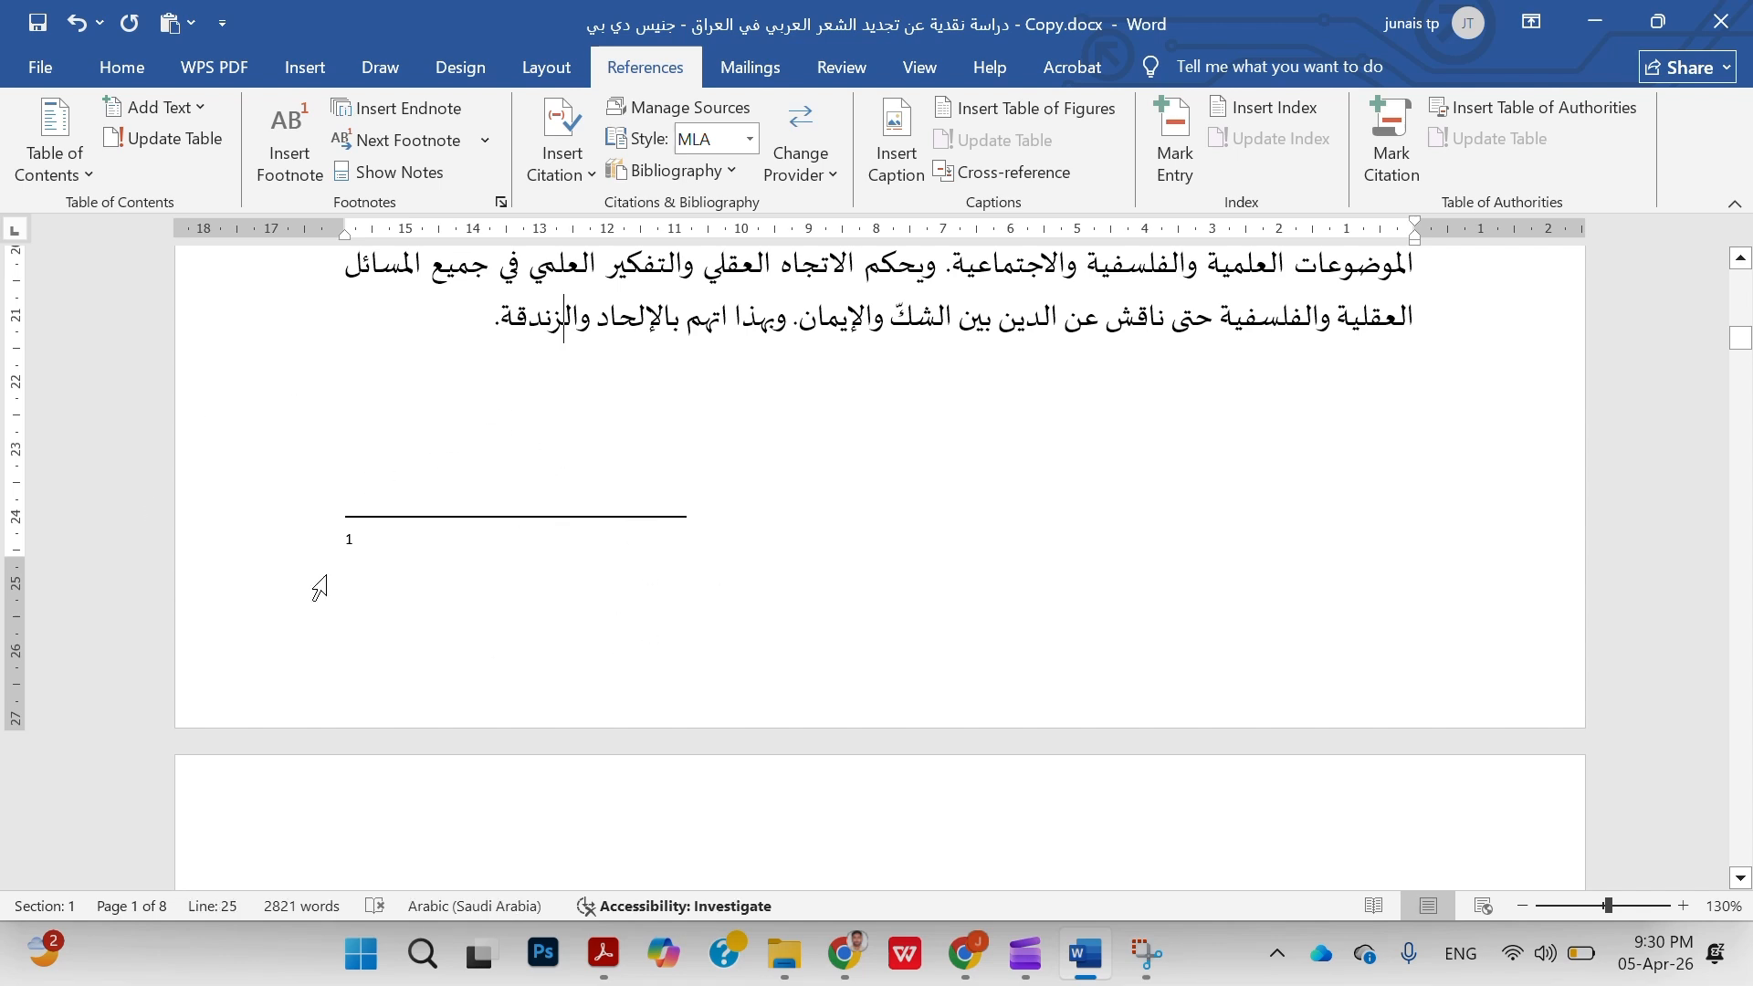
{"action": "scroll", "coordinate": [454, 552], "scroll_direction": "up", "scroll_amount": 3, "text": "ctrl"}
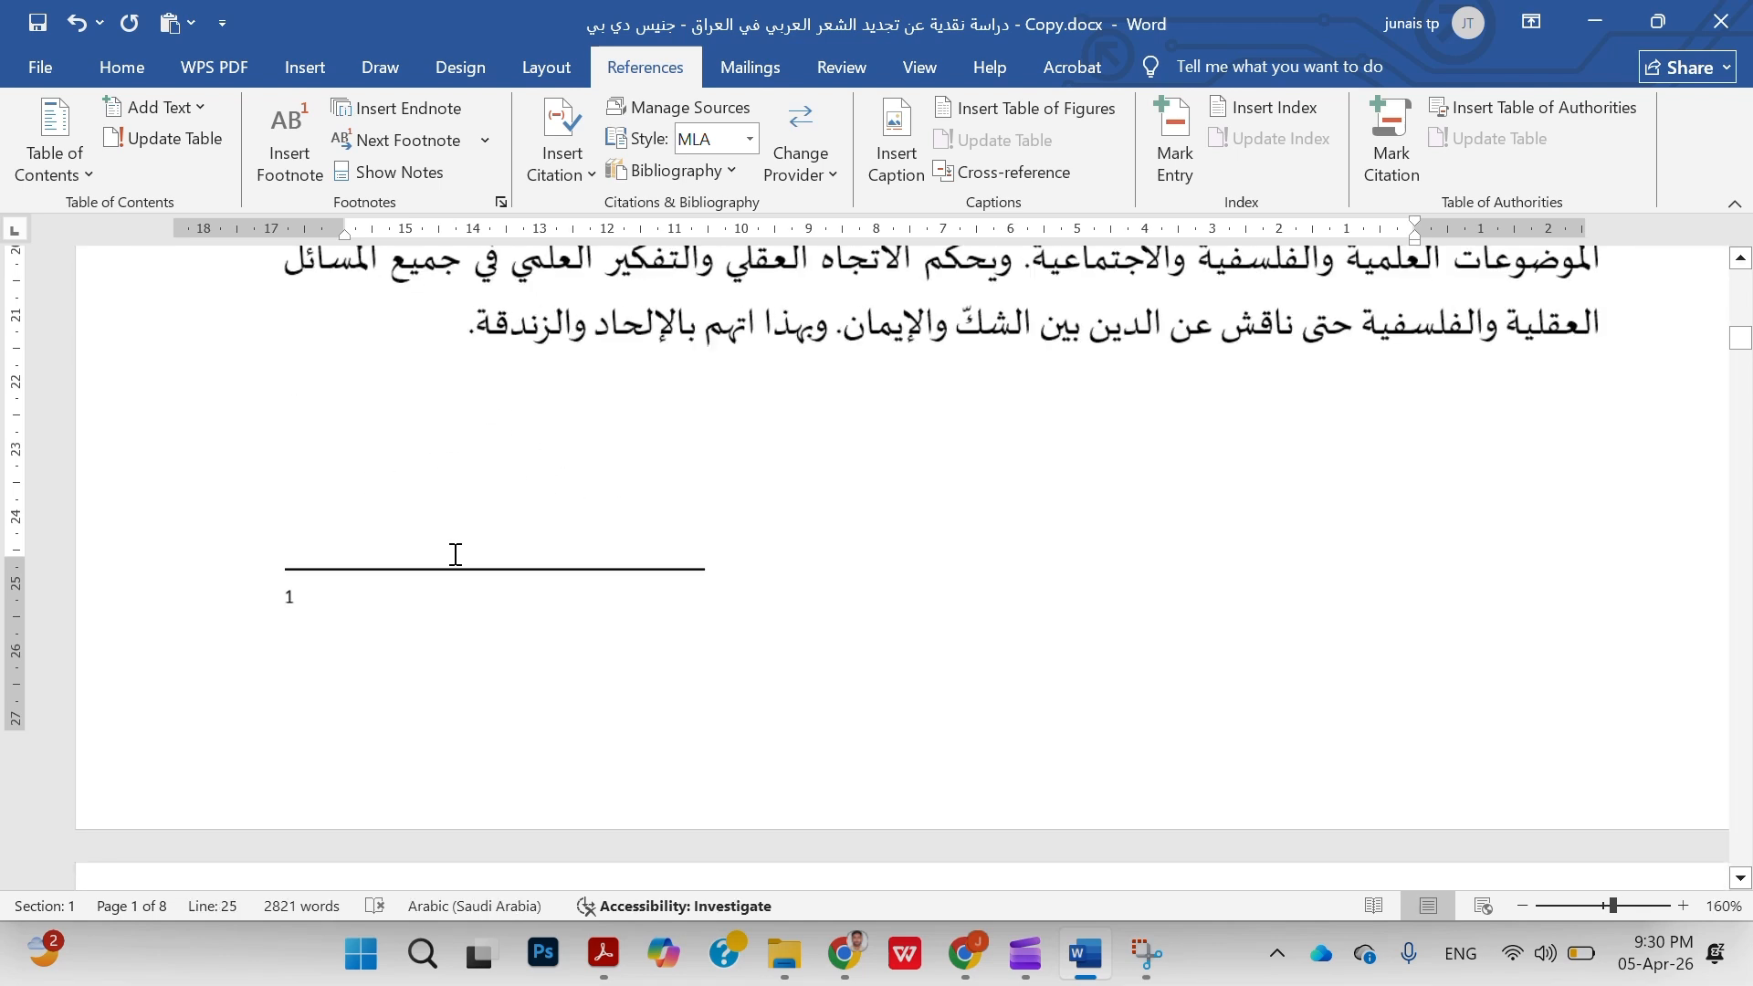
{"action": "left_click", "coordinate": [487, 609]}
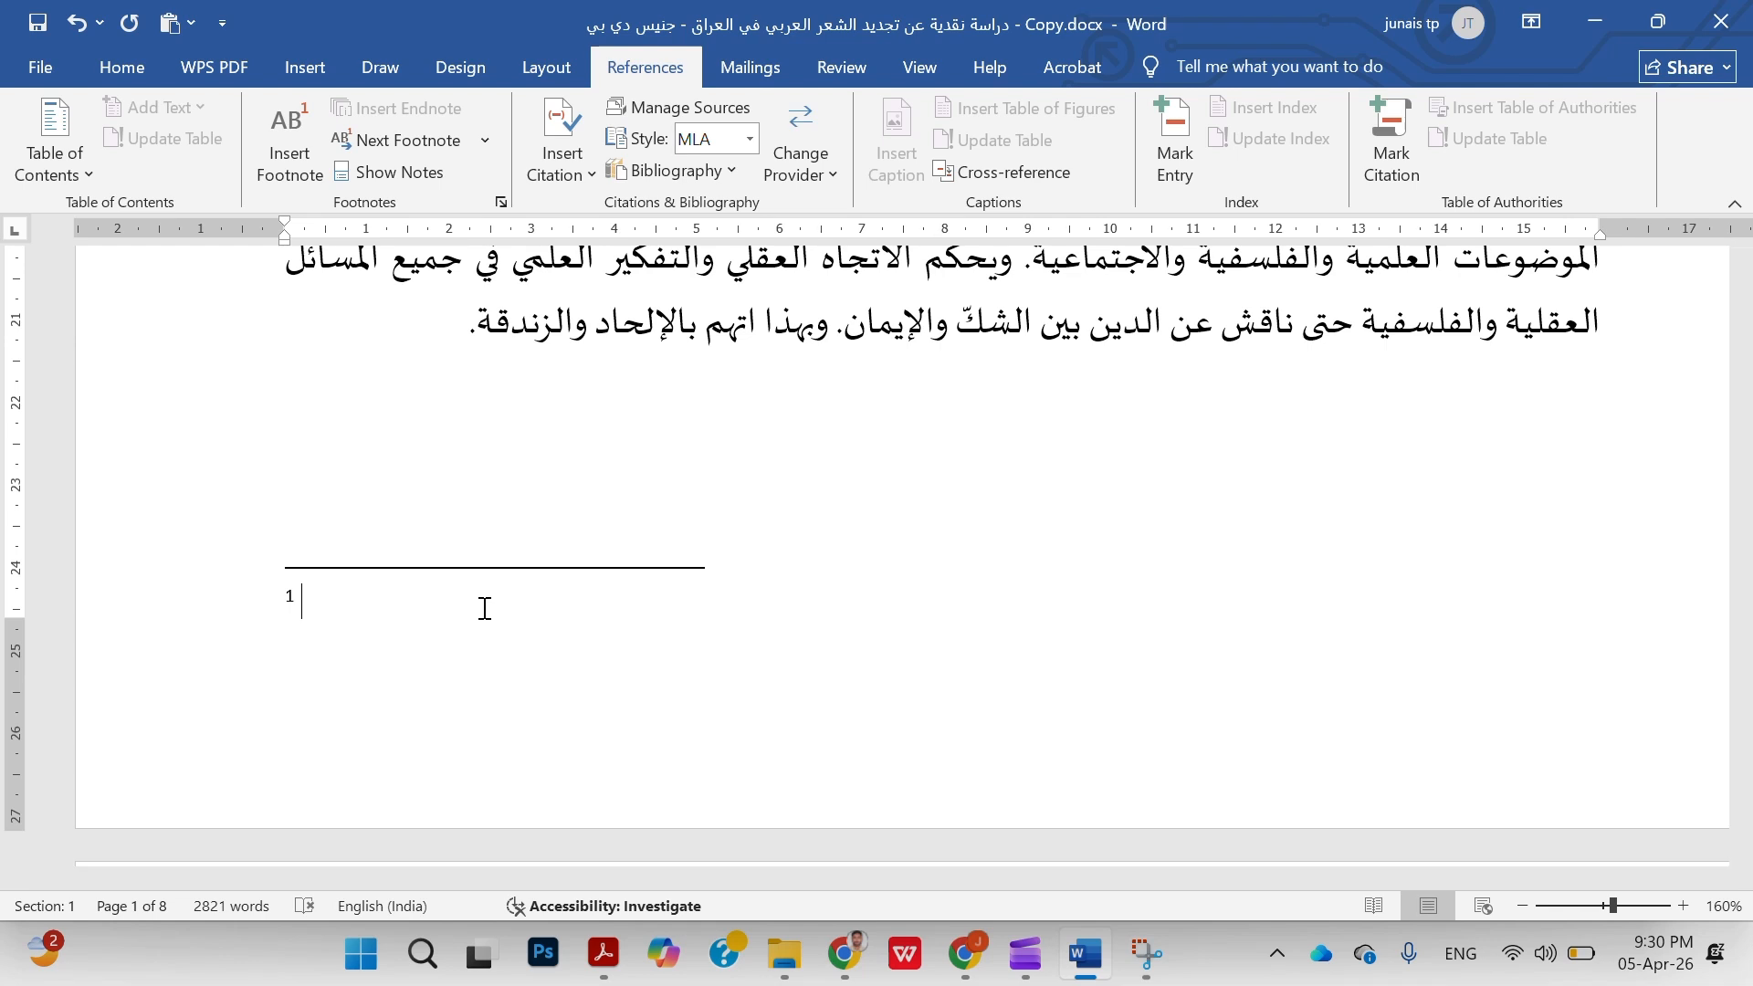
{"action": "left_click", "coordinate": [502, 202]}
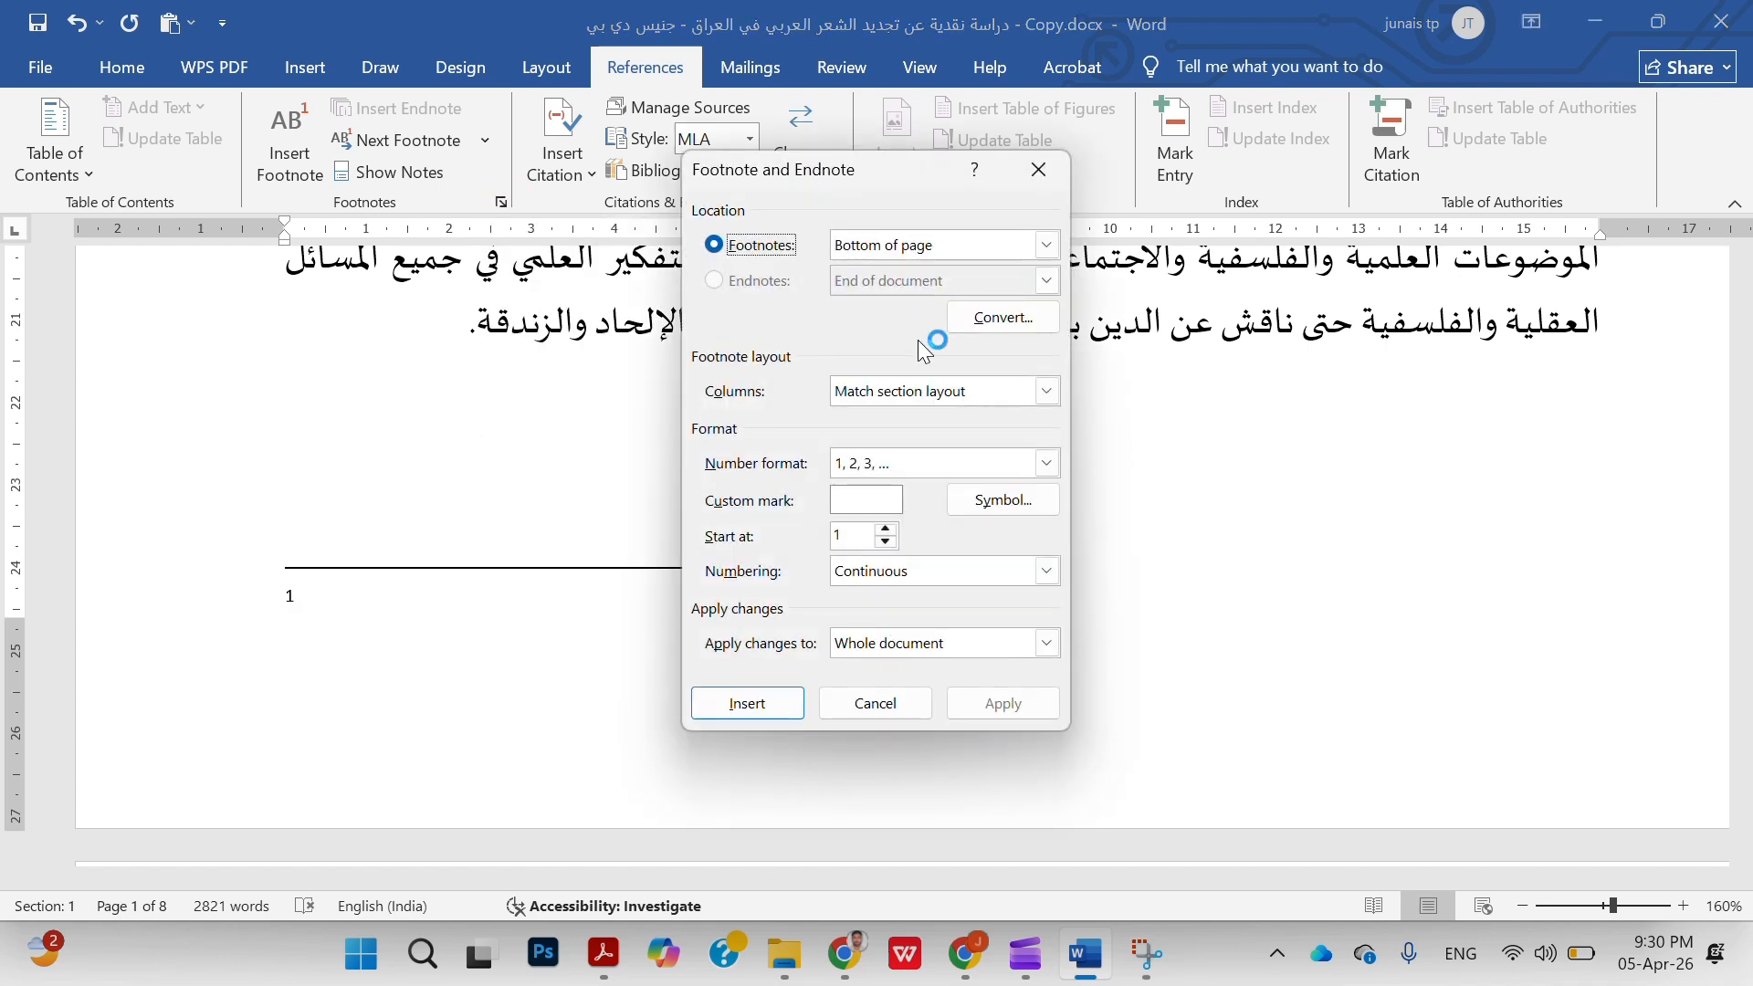
{"action": "left_click", "coordinate": [1052, 183]}
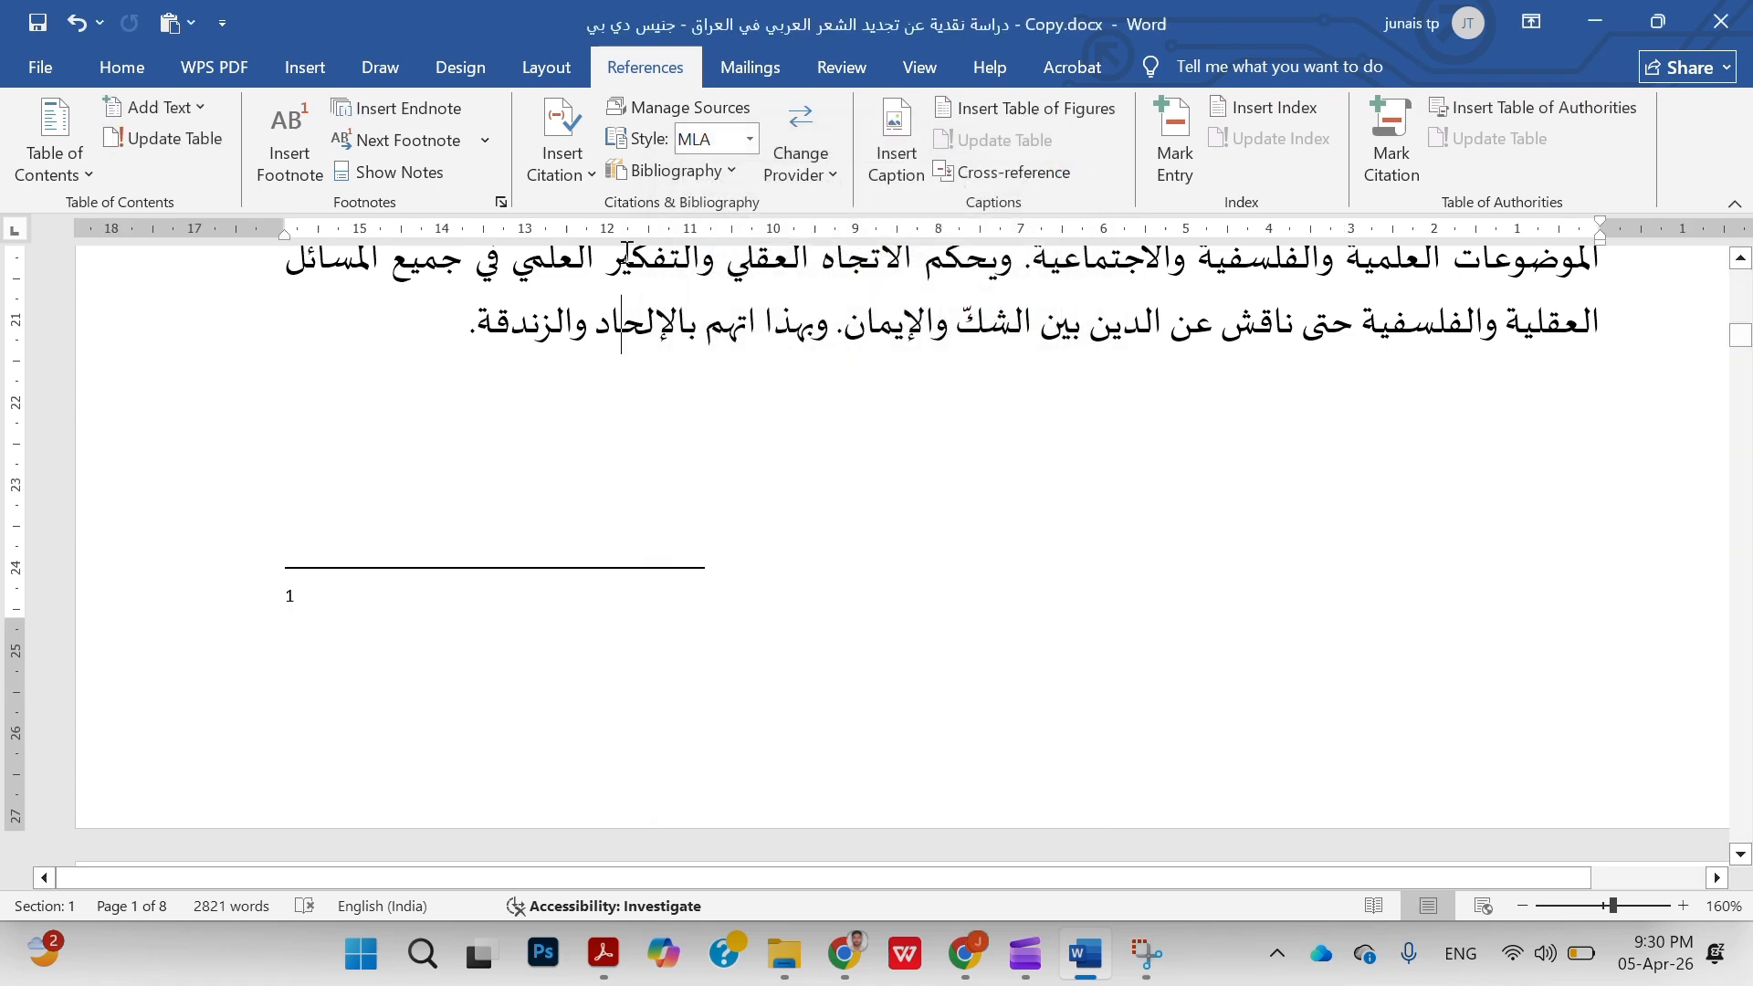
Set the paragraph of footnote 1 to right-to-left direction and switch the input language to Arabic for the note
{"action": "left_click", "coordinate": [146, 66]}
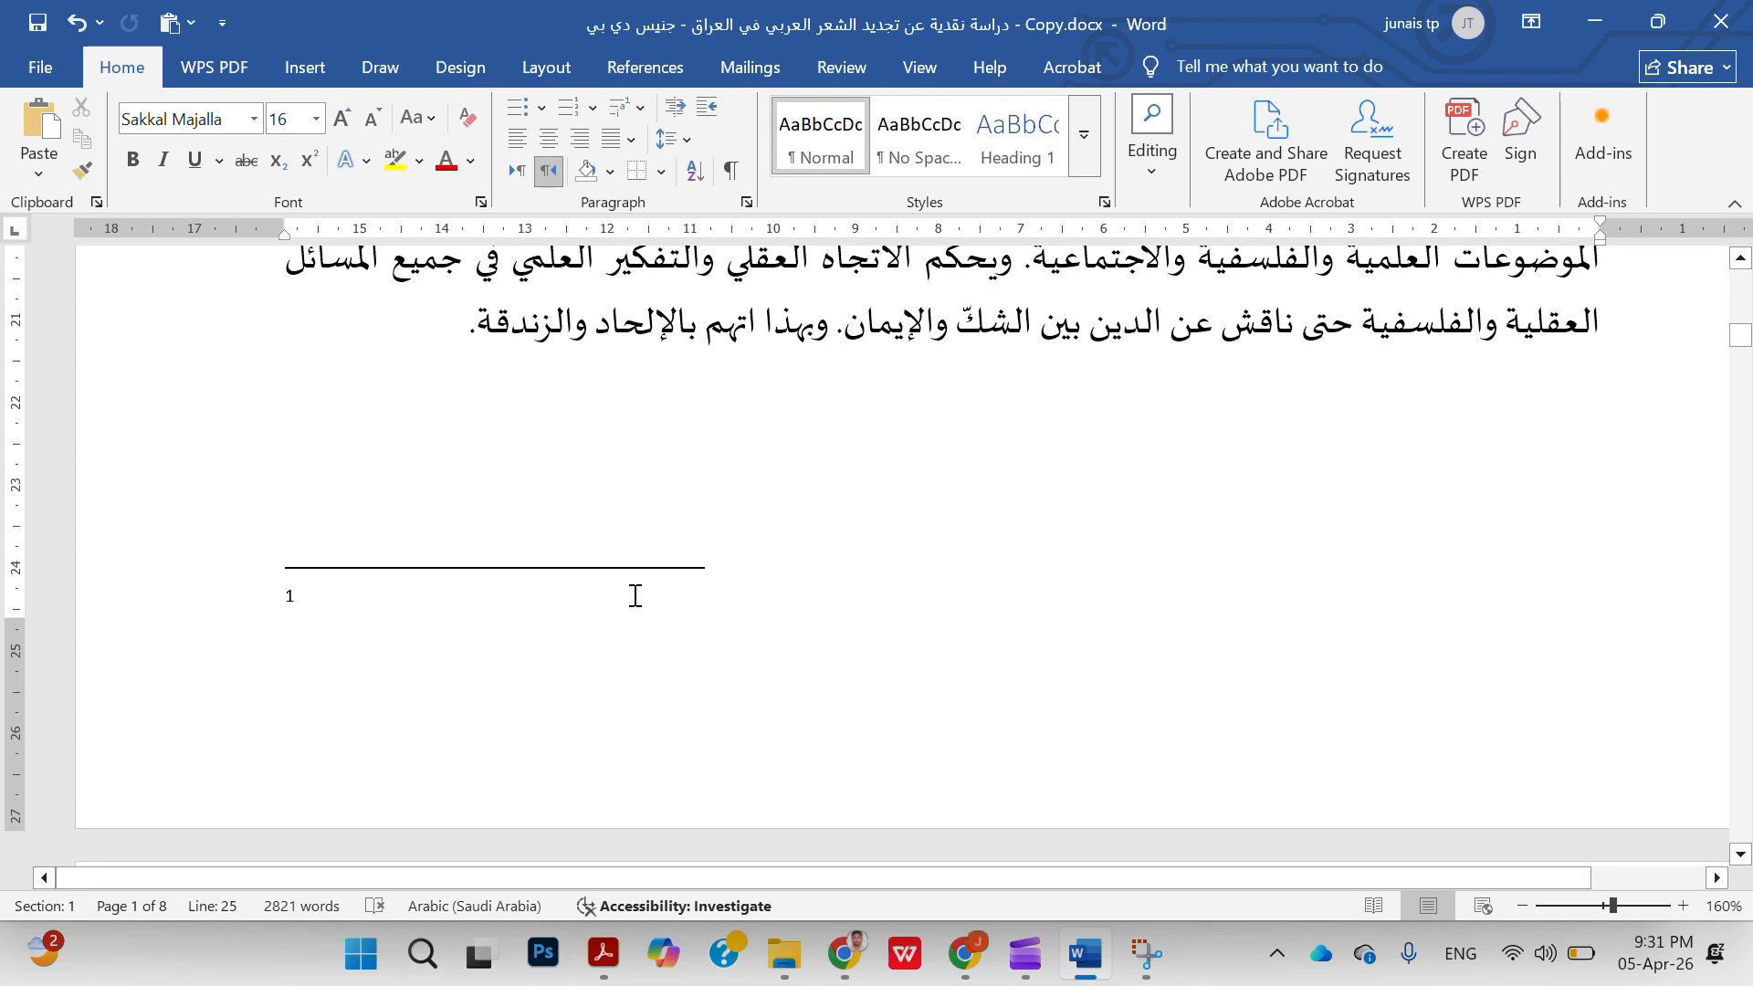
{"action": "left_click_drag", "start_coordinate": [304, 595], "coordinate": [260, 591]}
{"action": "left_click", "coordinate": [550, 171]}
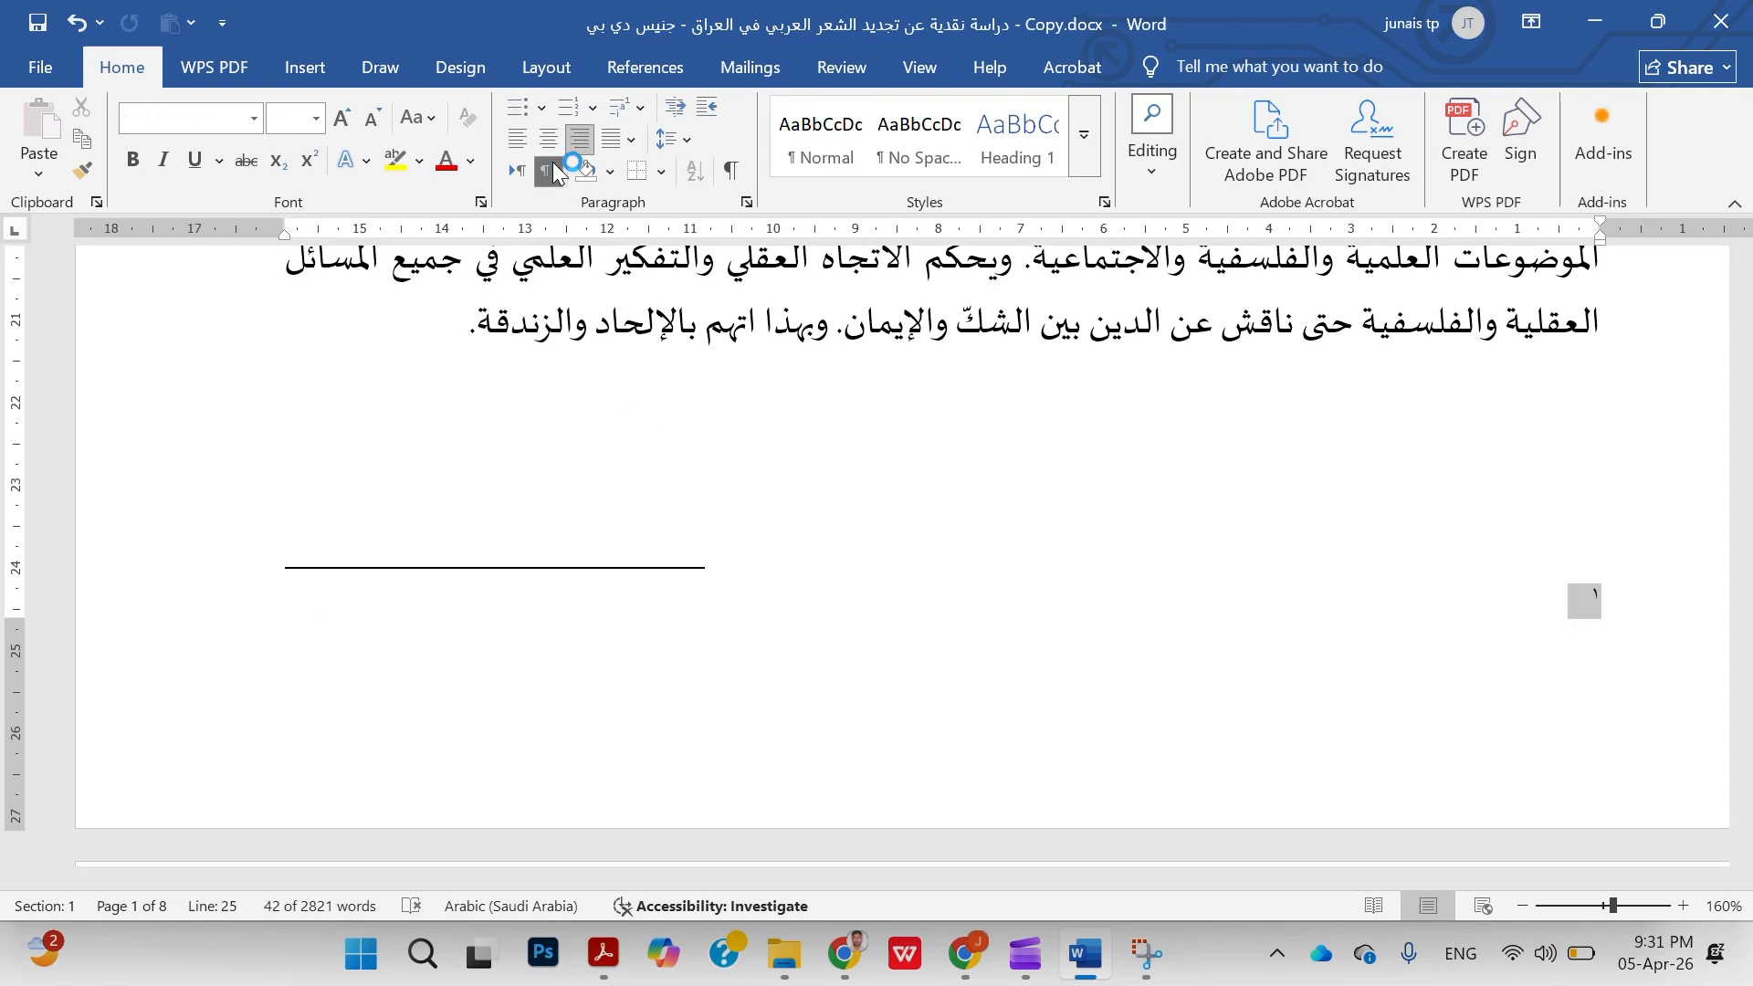
{"action": "left_click", "coordinate": [938, 617]}
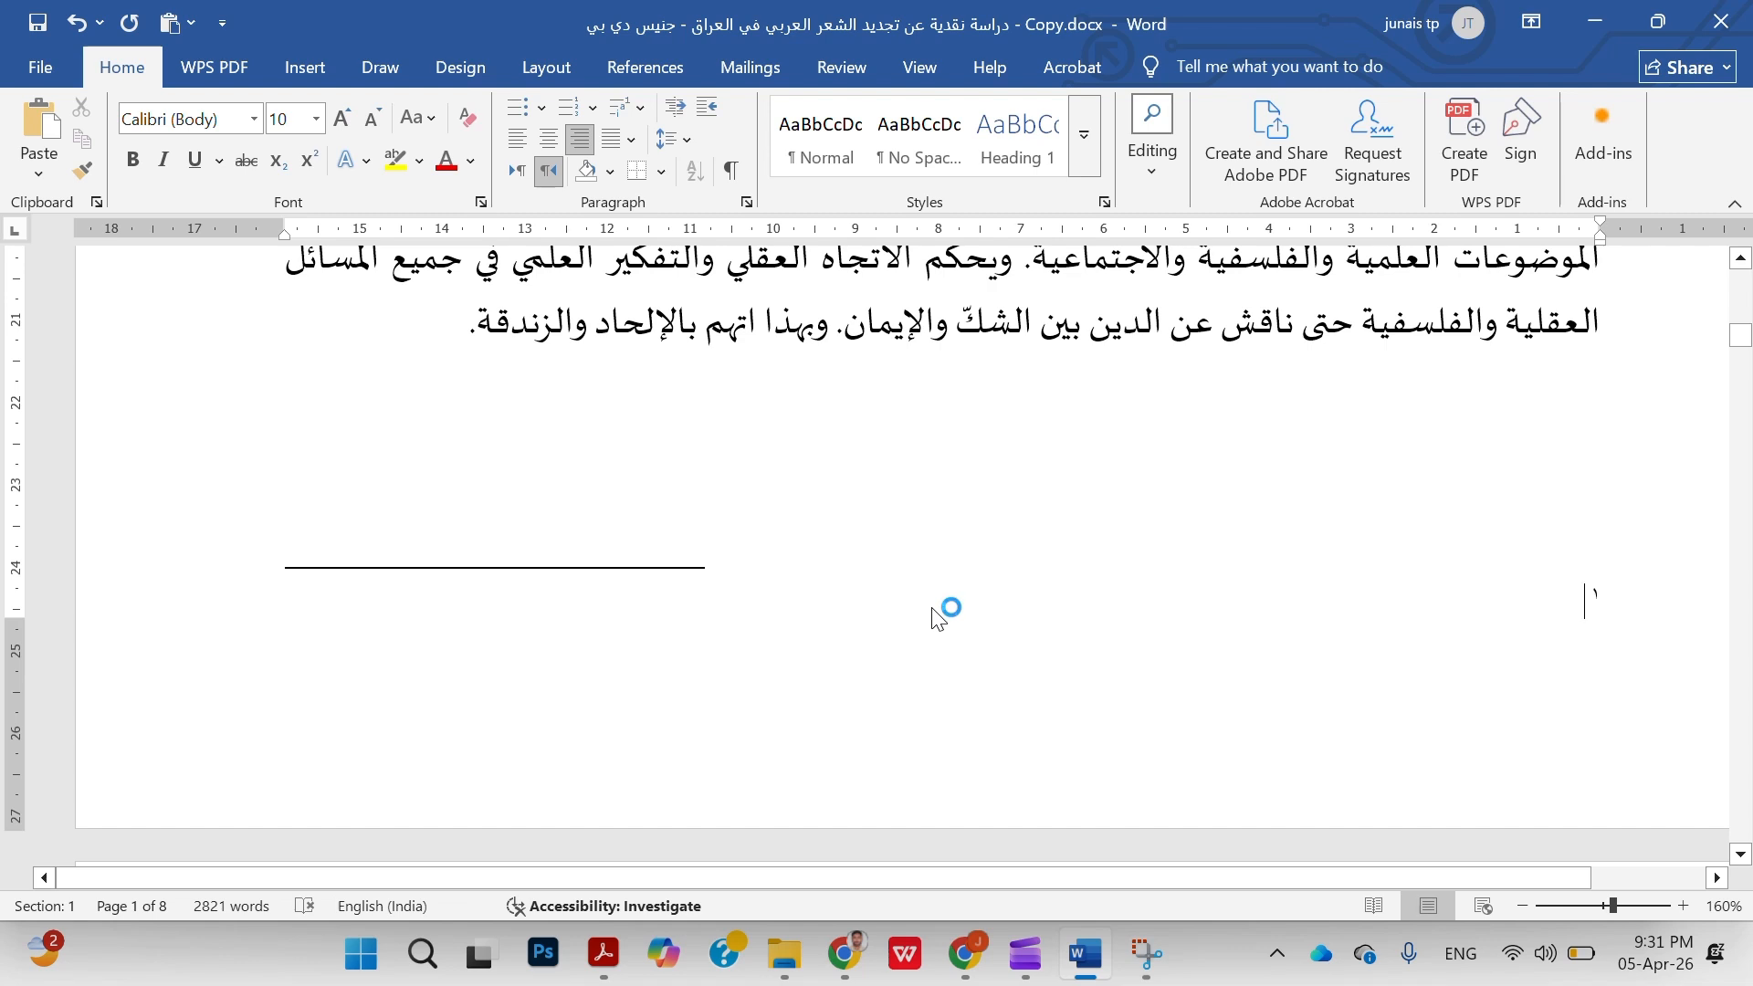
{"action": "key", "text": "alt+shift"}
Fill footnote 1 with random Arabic placeholder text and compare it with its reference mark in the body
{"action": "type", "text": "يمكبي تكشبم بكمشيسبن"}
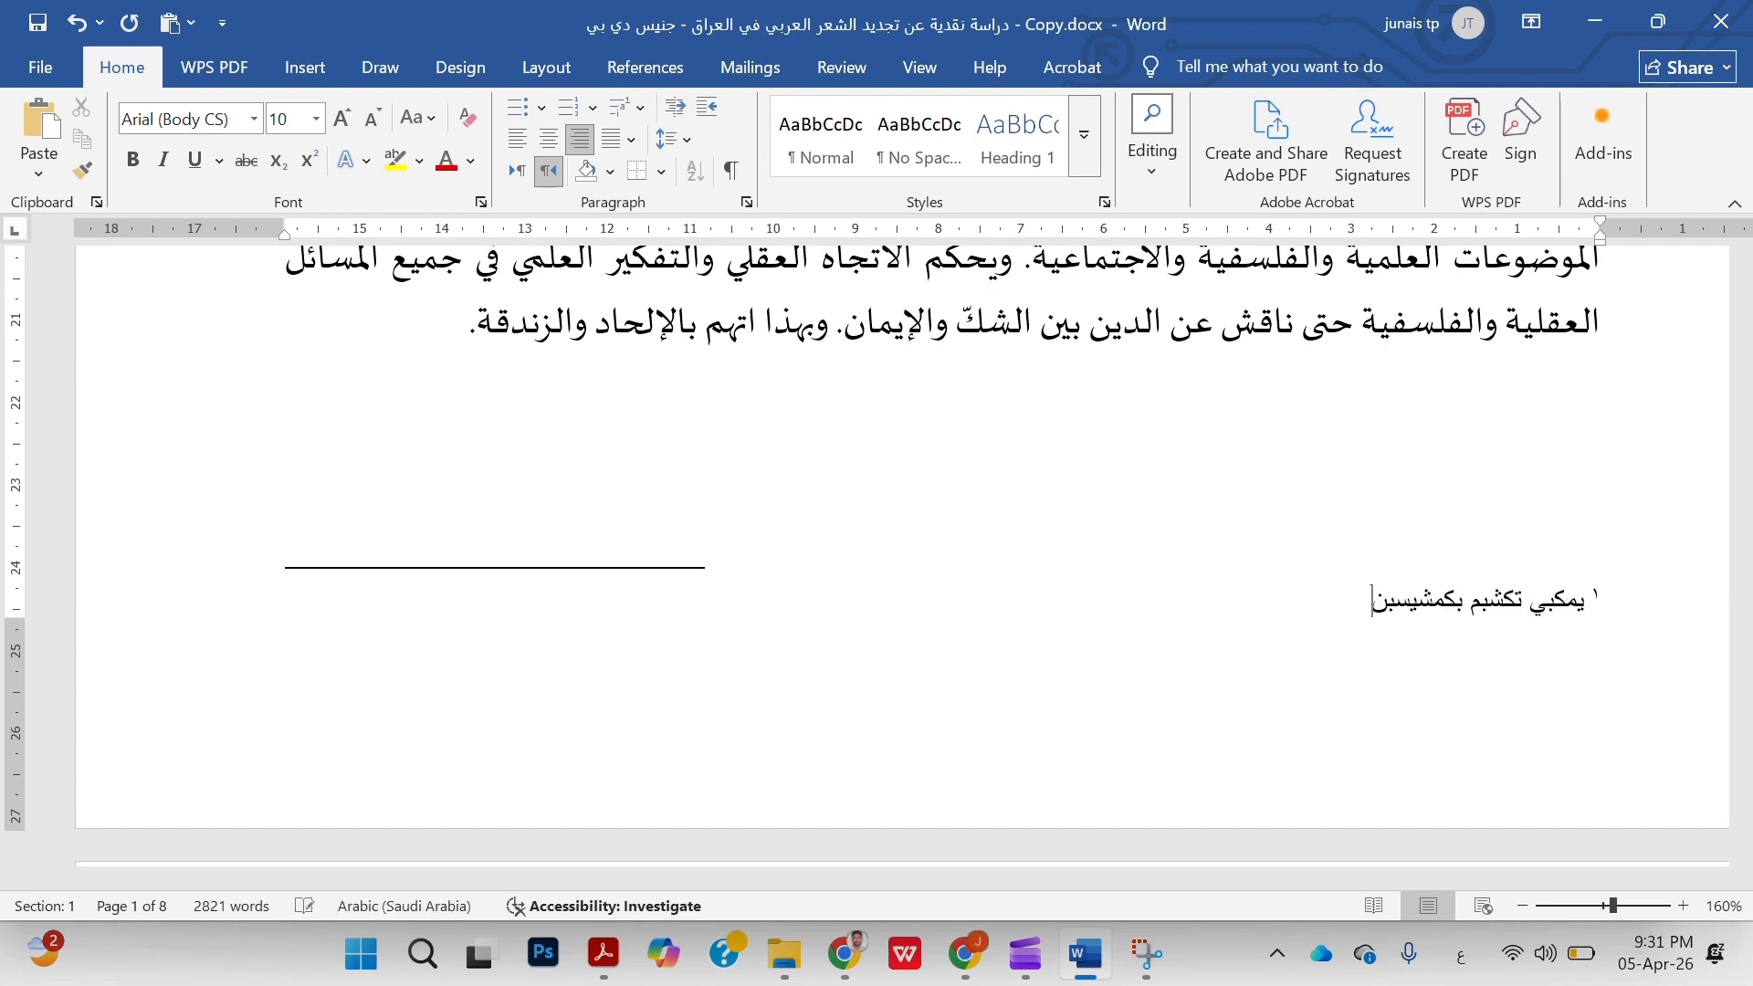
{"action": "type", "text": " يس نم تتن بنشيس"}
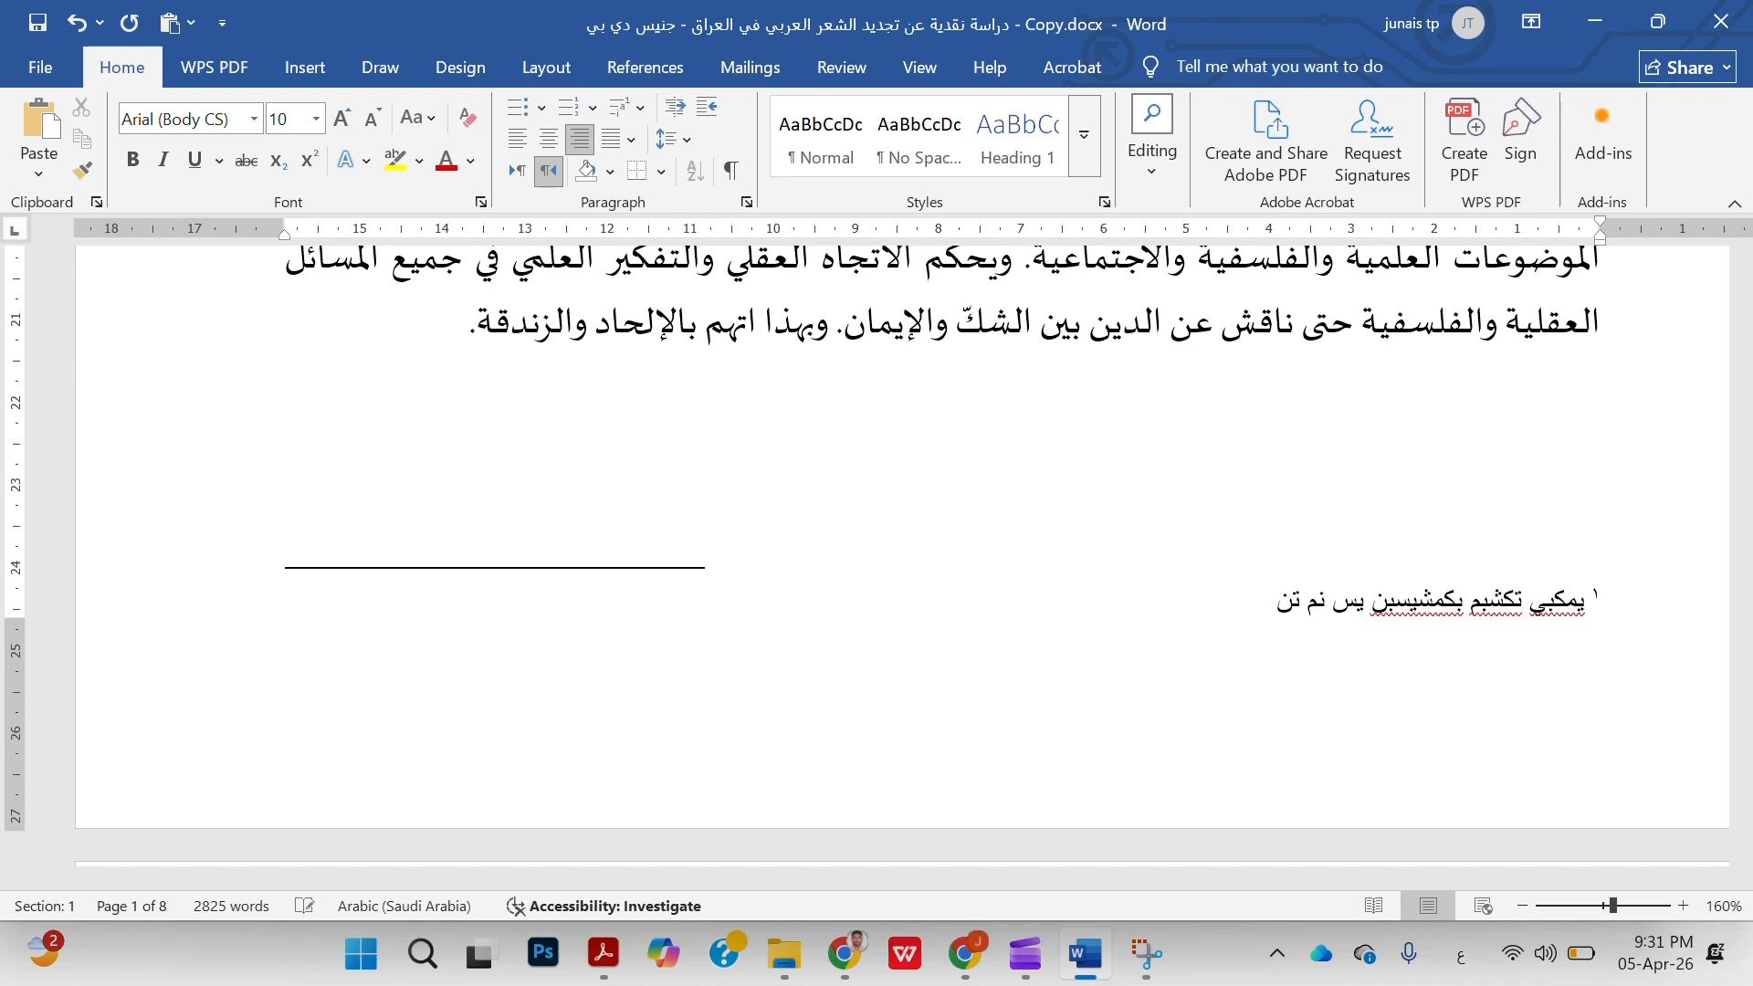
{"action": "scroll", "coordinate": [877, 548], "scroll_direction": "up", "scroll_amount": 1}
{"action": "scroll", "coordinate": [986, 826], "scroll_direction": "up", "scroll_amount": 10}
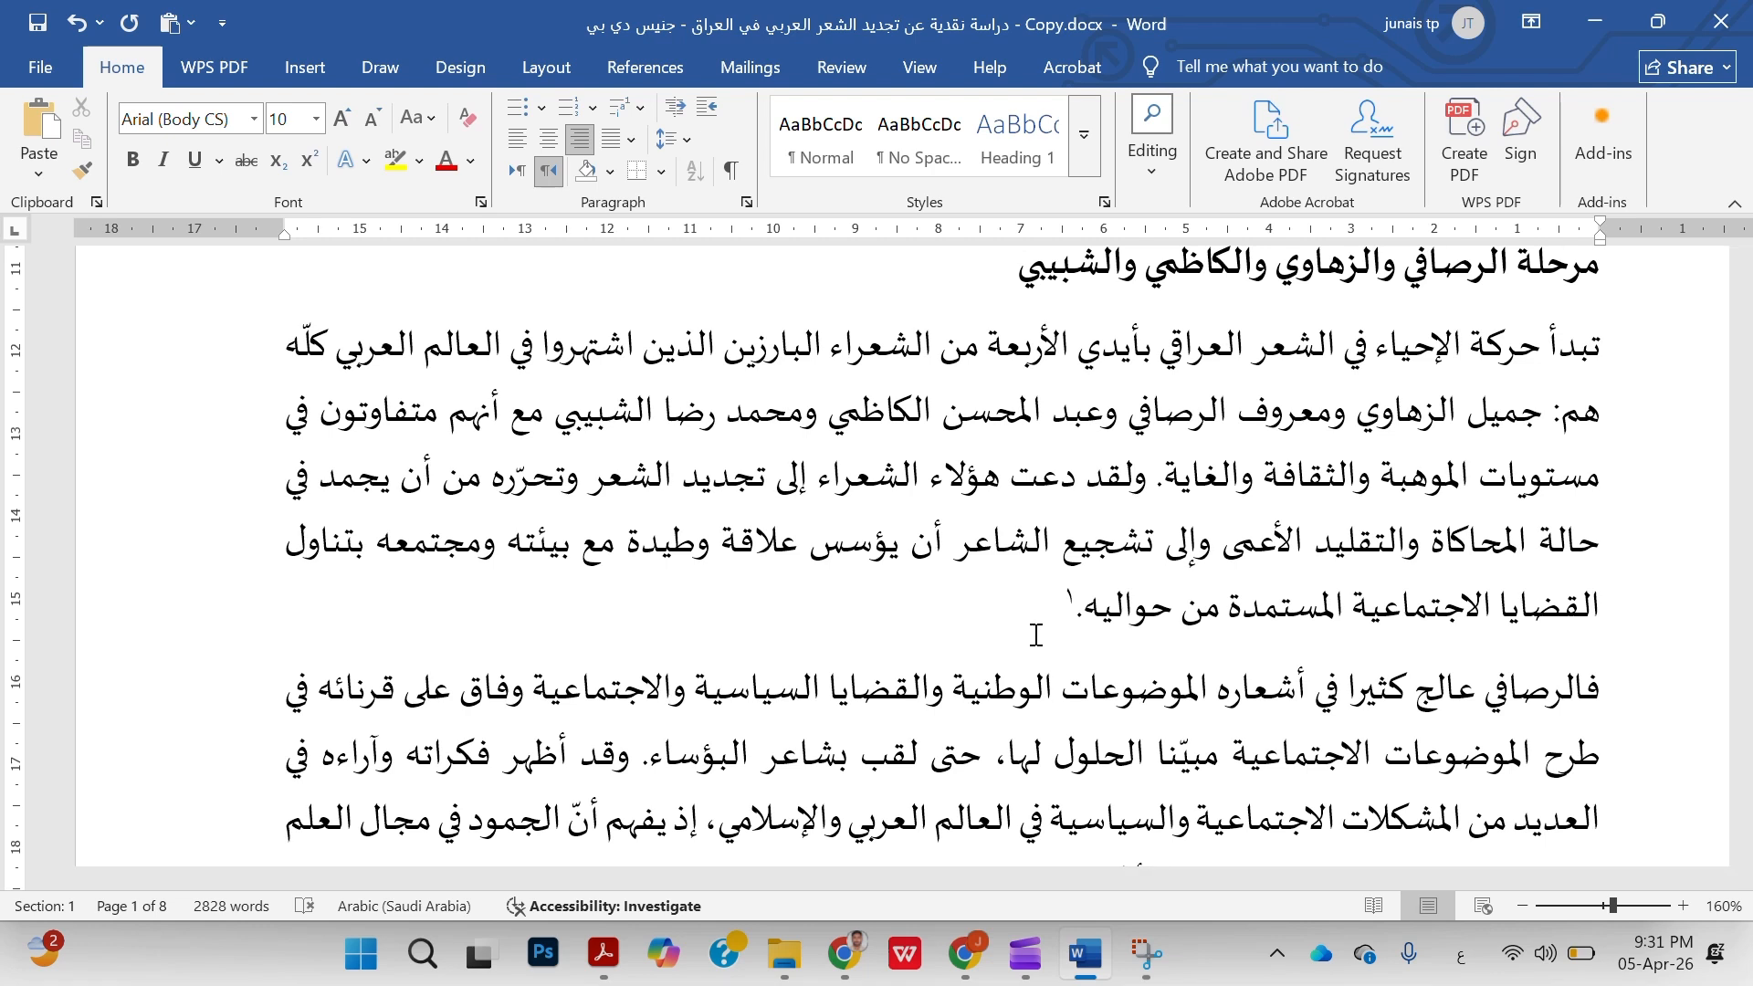
{"action": "scroll", "coordinate": [1036, 635], "scroll_direction": "down", "scroll_amount": 10}
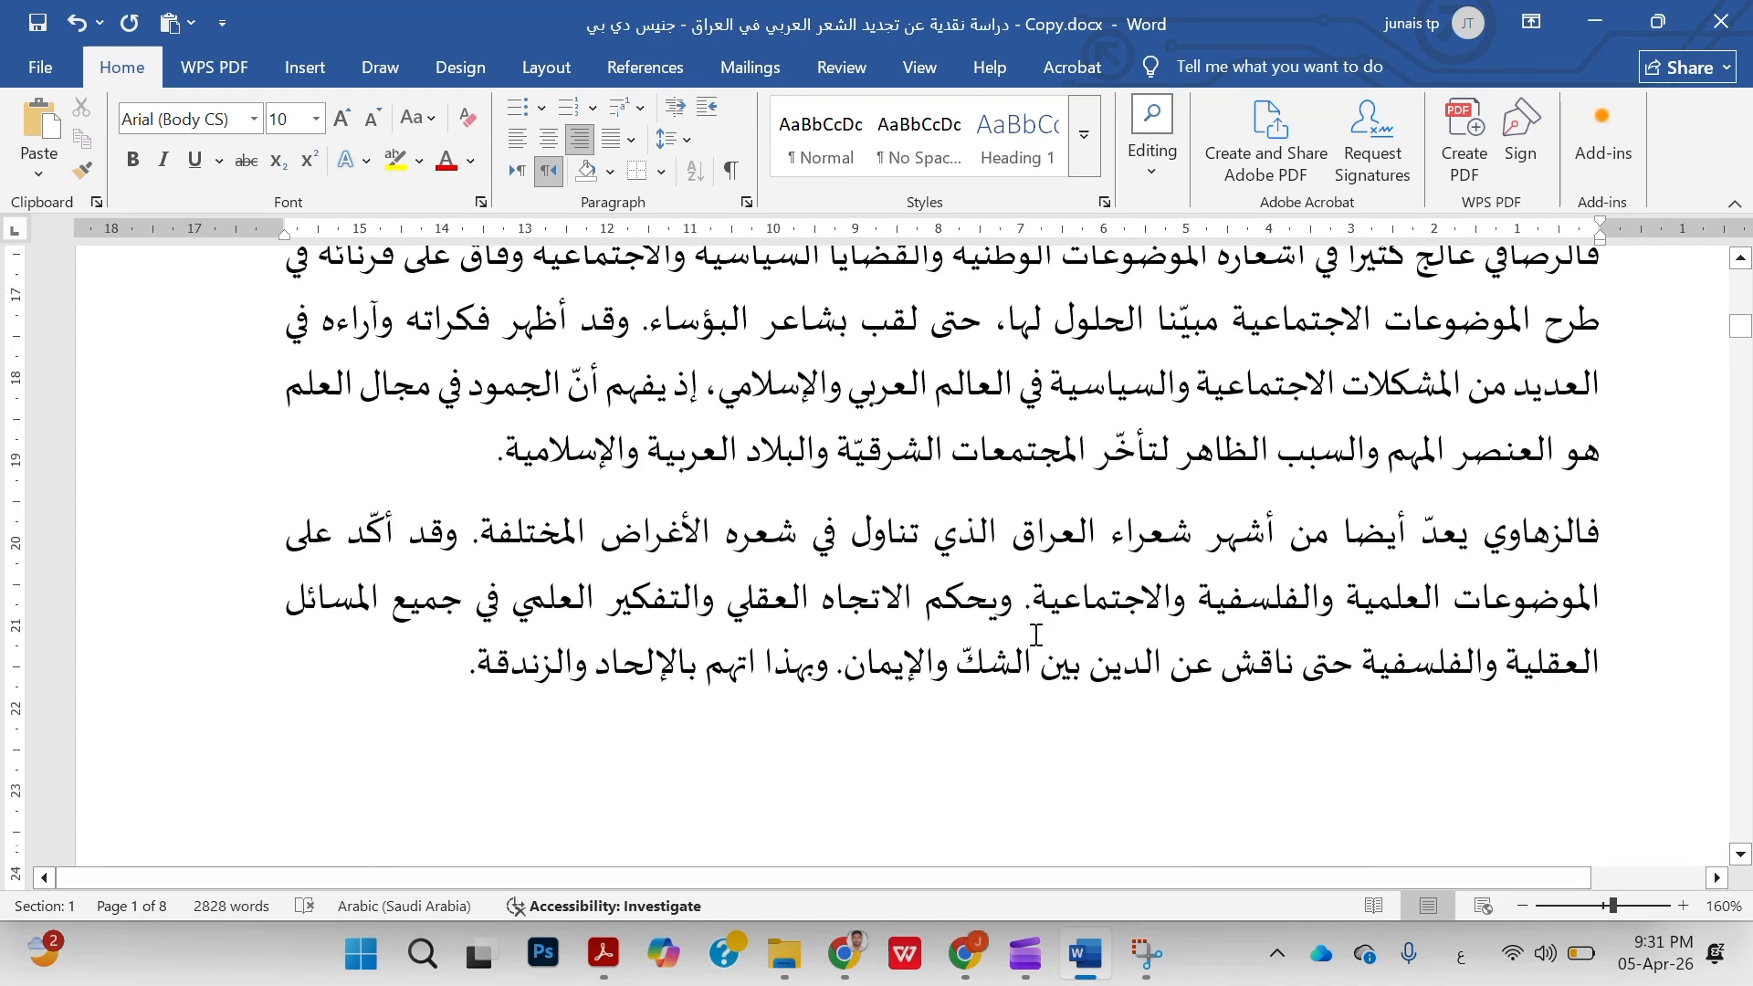
Replace the placeholder text of footnote 1 with the sample citation "محمد حسين هيكل، زينب،" followed by a row of commas
{"action": "left_click_drag", "start_coordinate": [1202, 699], "coordinate": [1555, 713]}
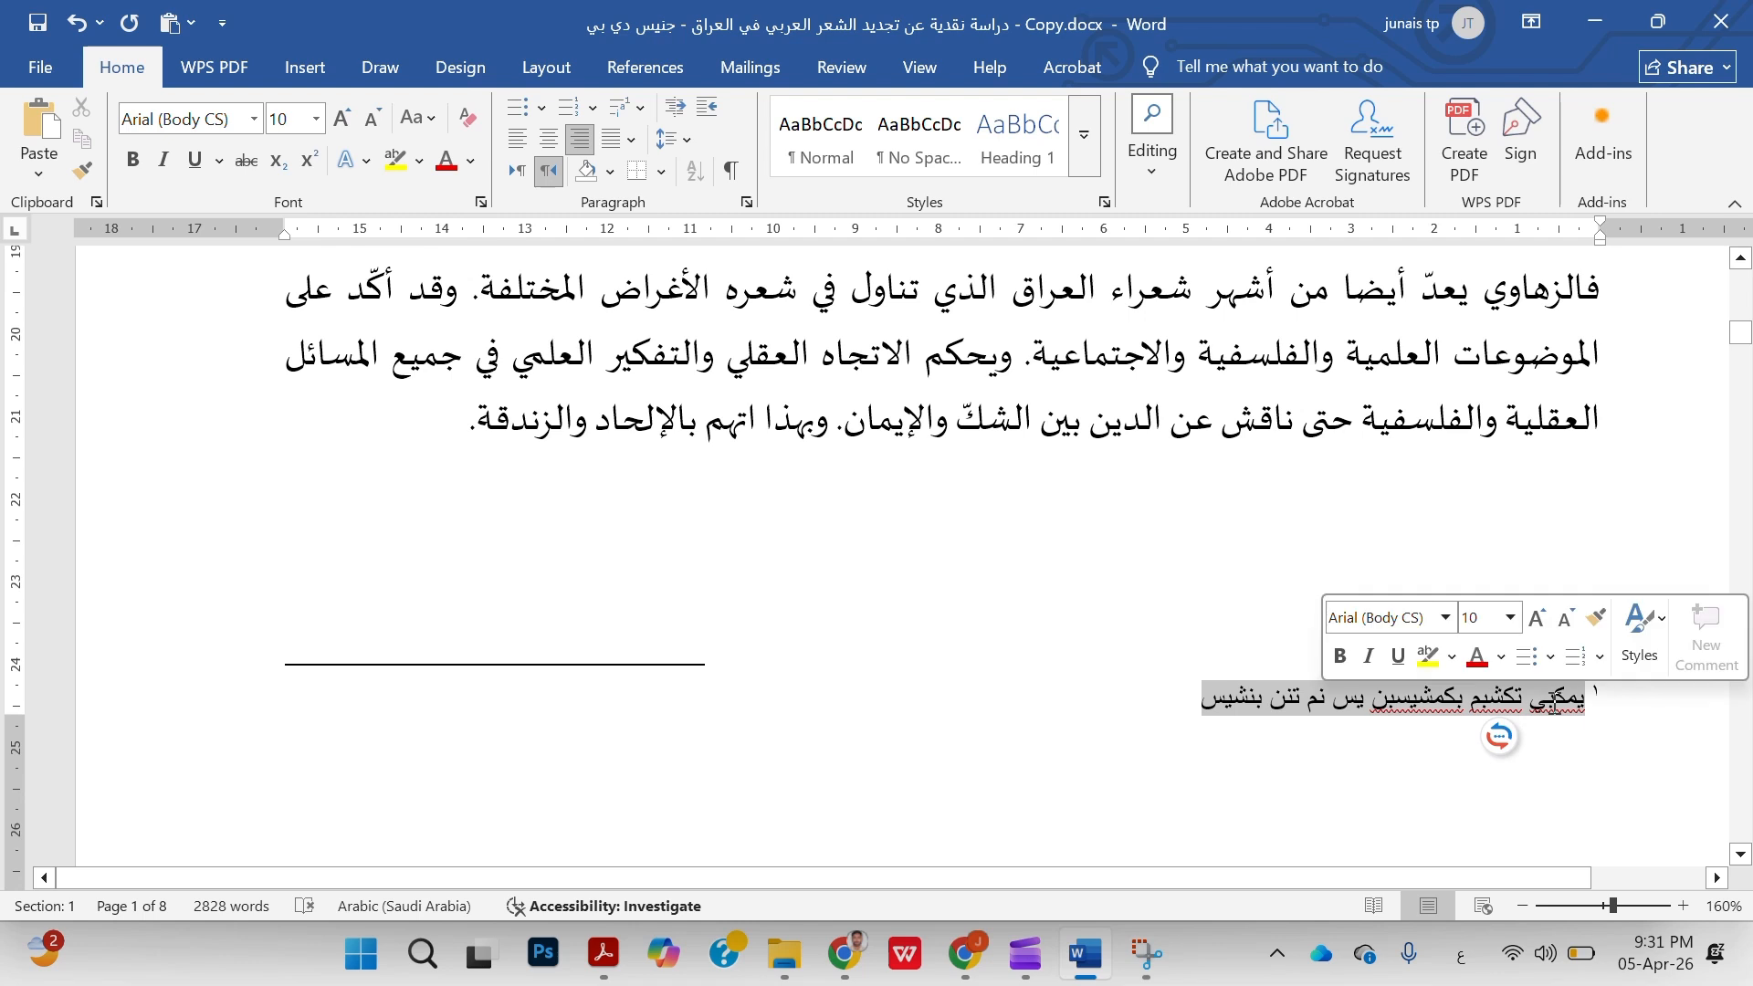
{"action": "type", "text": "محمس"}
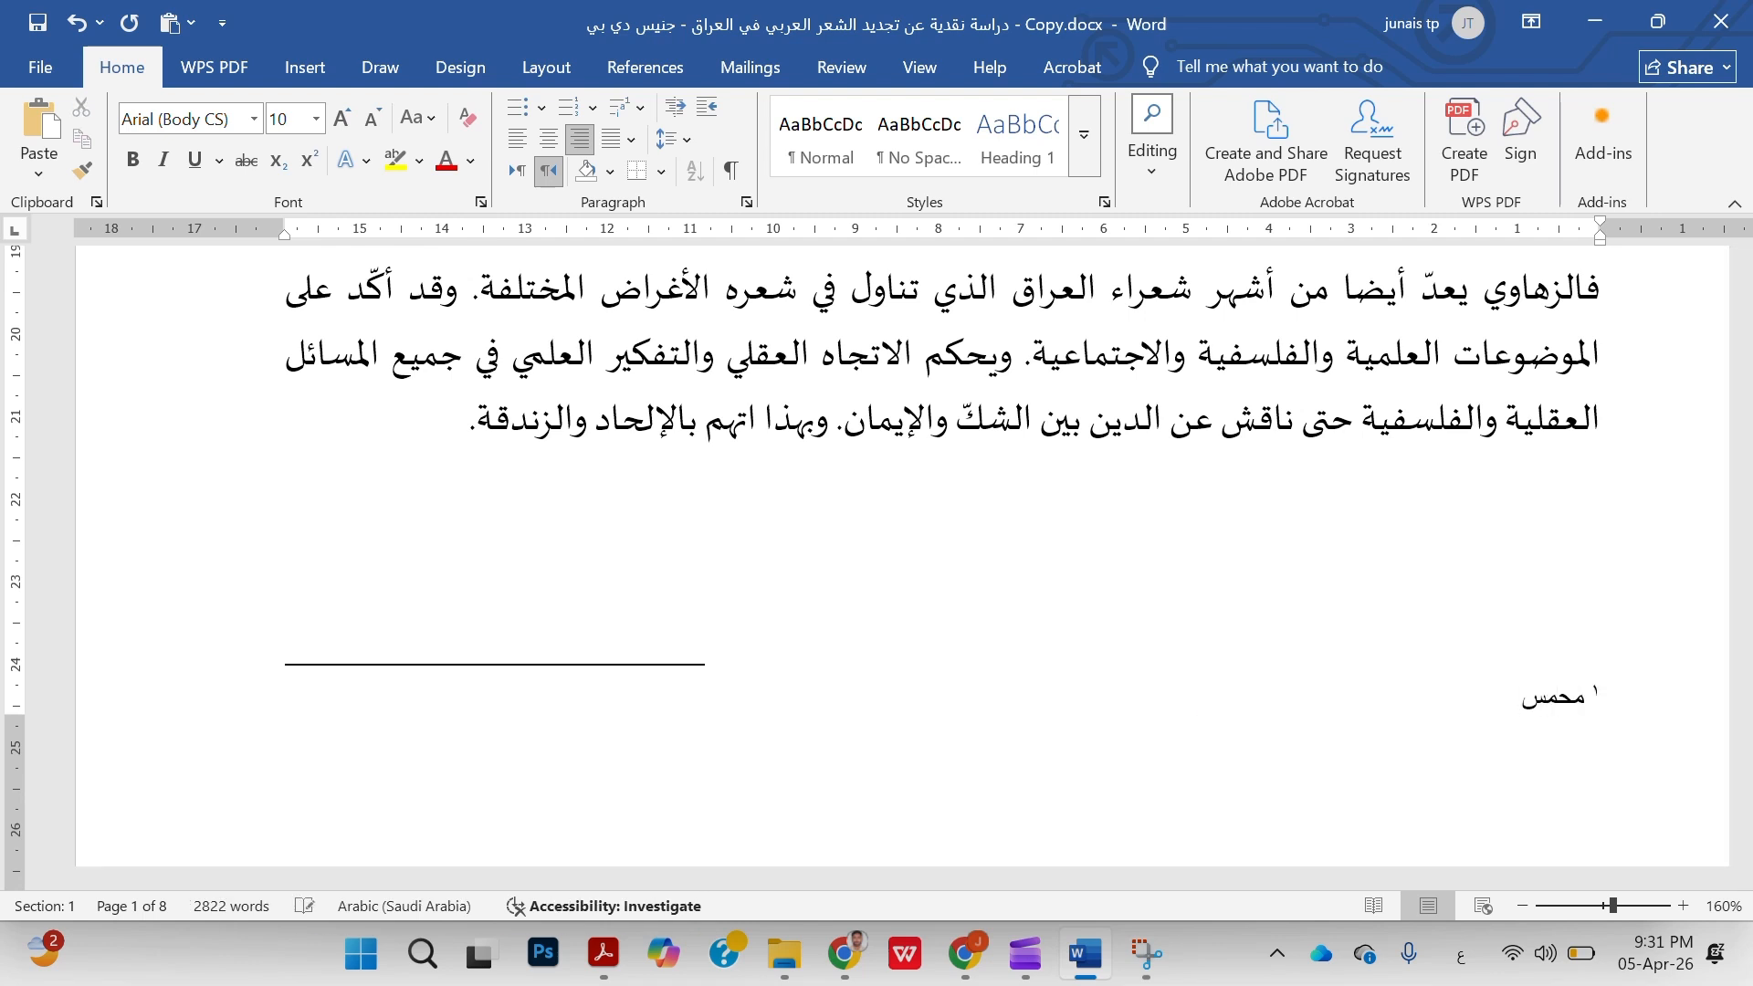
{"action": "key", "text": "BackSpace"}
{"action": "type", "text": "د حسين هيكل، زينب، ززز"}
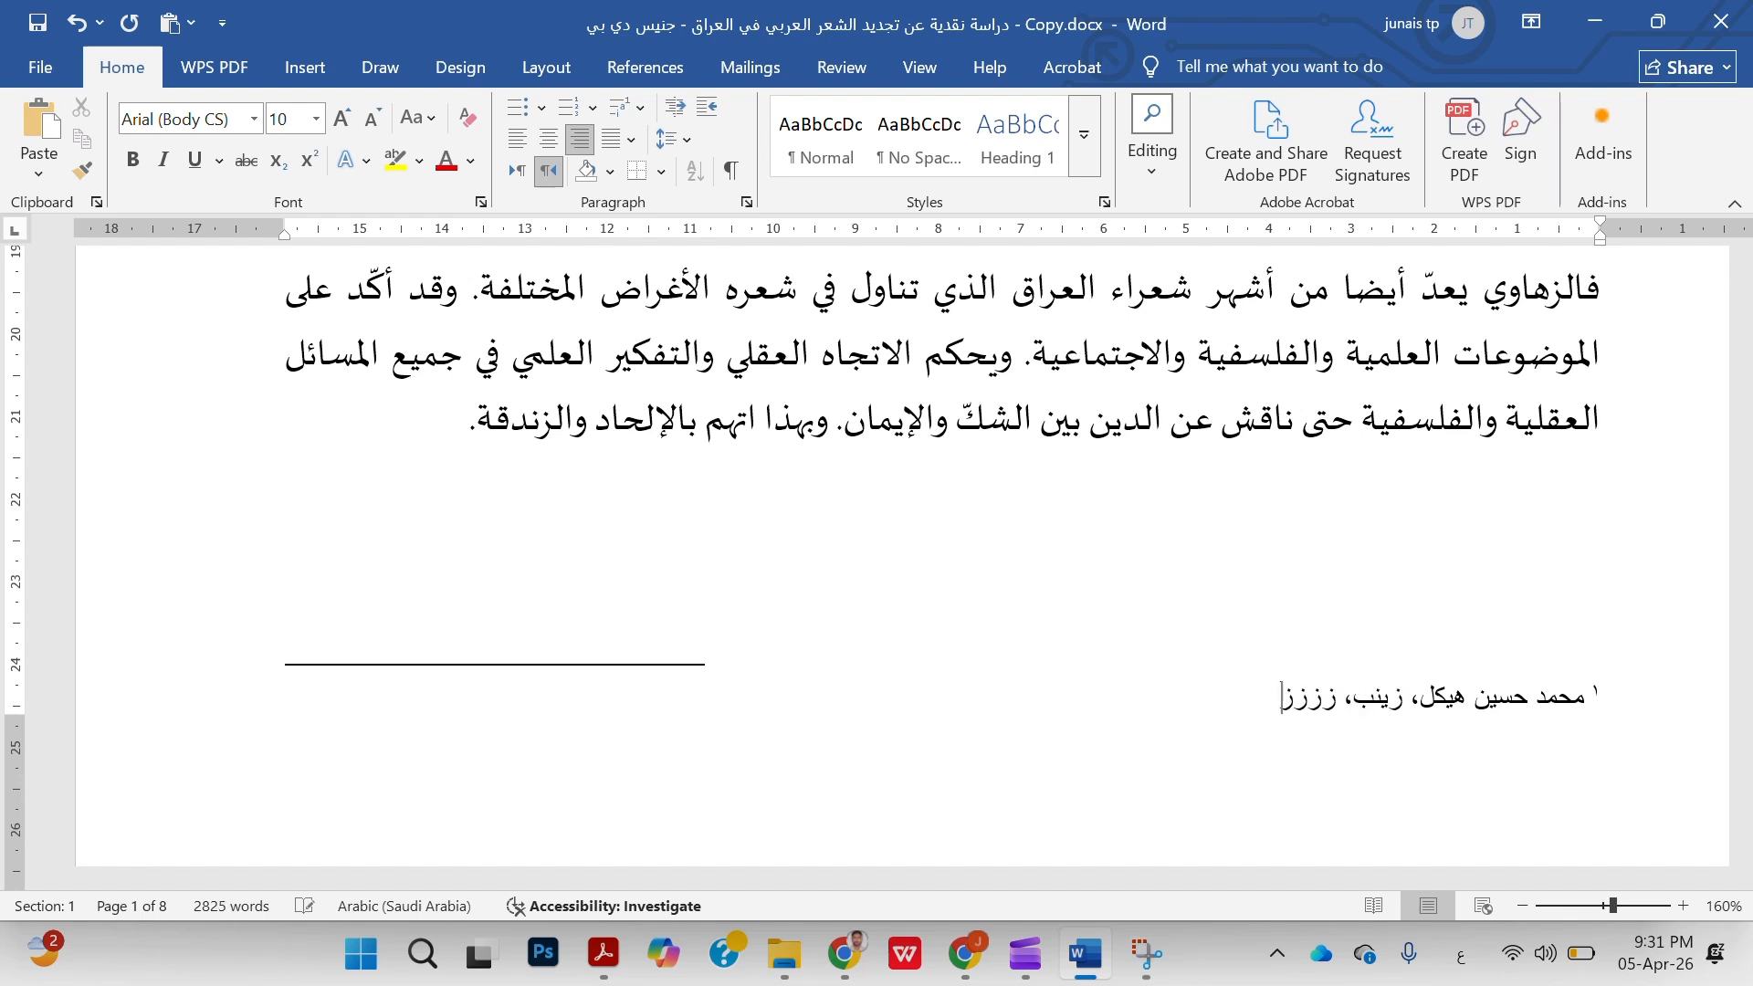
{"action": "key", "text": "BackSpace"}
{"action": "key", "text": "BackSpace"}
{"action": "key", "text": "BackSpace"}
{"action": "key", "text": "BackSpace"}
{"action": "type", "text": ",,,,,"}
Compare the reference mark after "من حواليه." with the citation at the foot of page 1
{"action": "scroll", "coordinate": [1555, 704], "scroll_direction": "up", "scroll_amount": 6}
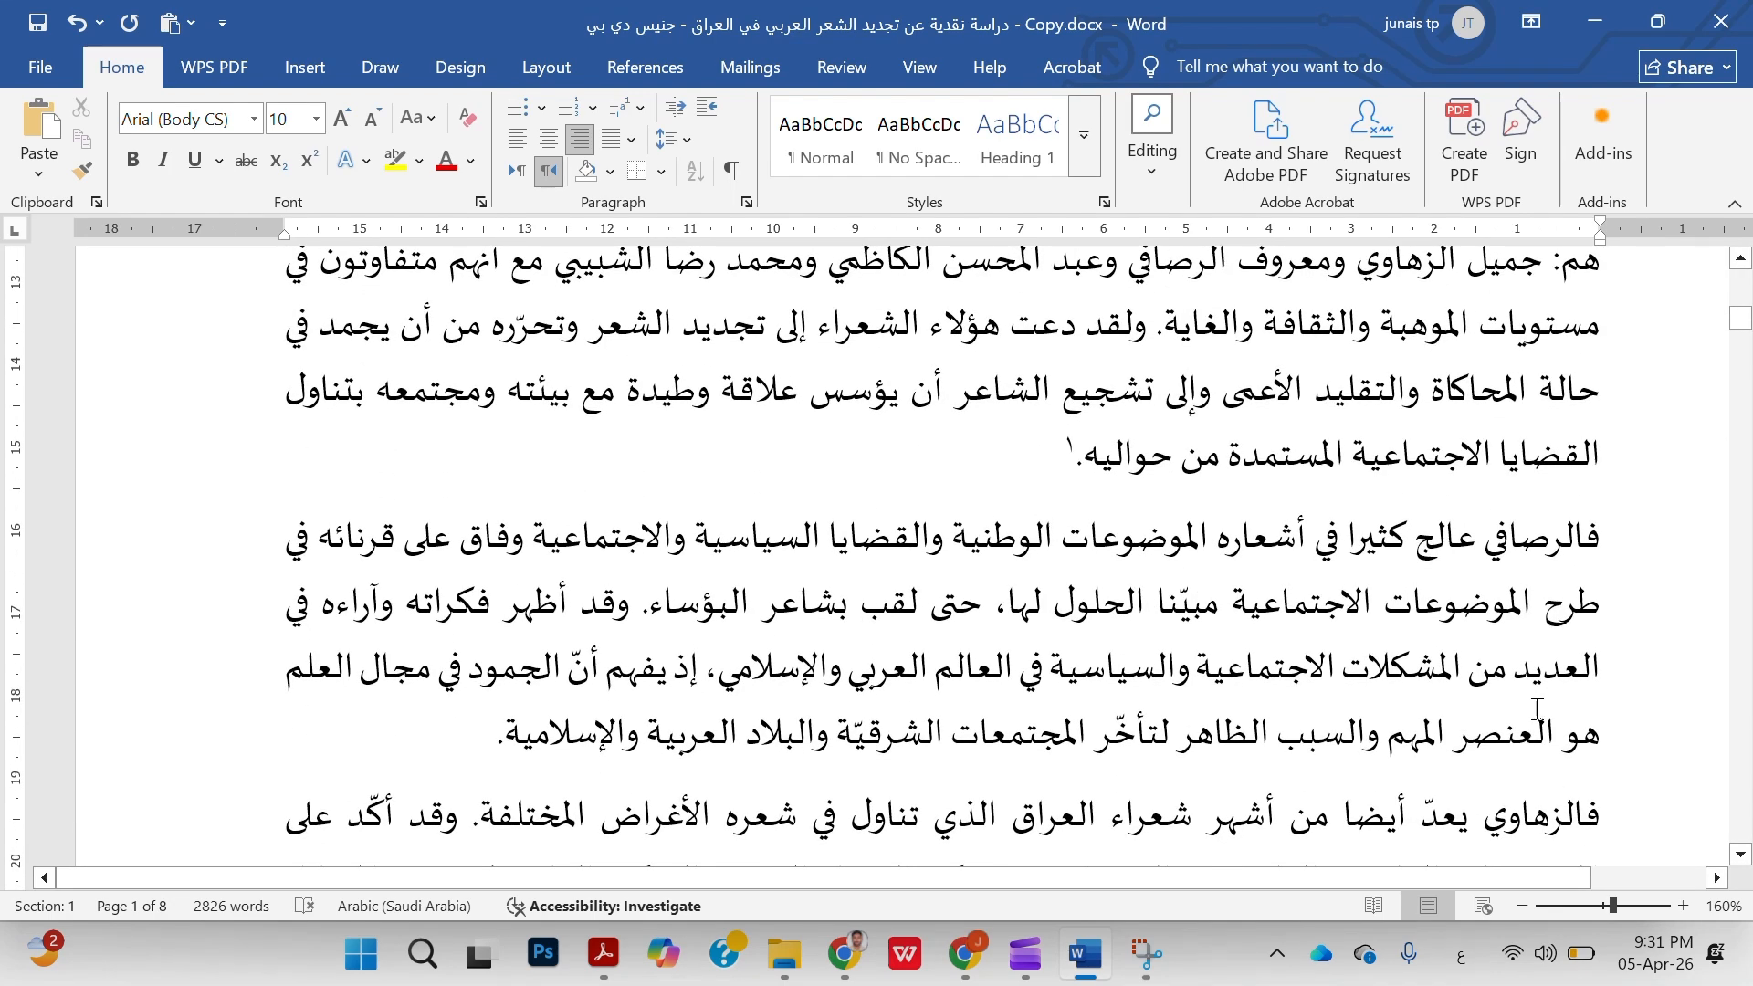
{"action": "left_click", "coordinate": [1041, 459]}
{"action": "scroll", "coordinate": [1041, 460], "scroll_direction": "down", "scroll_amount": 1}
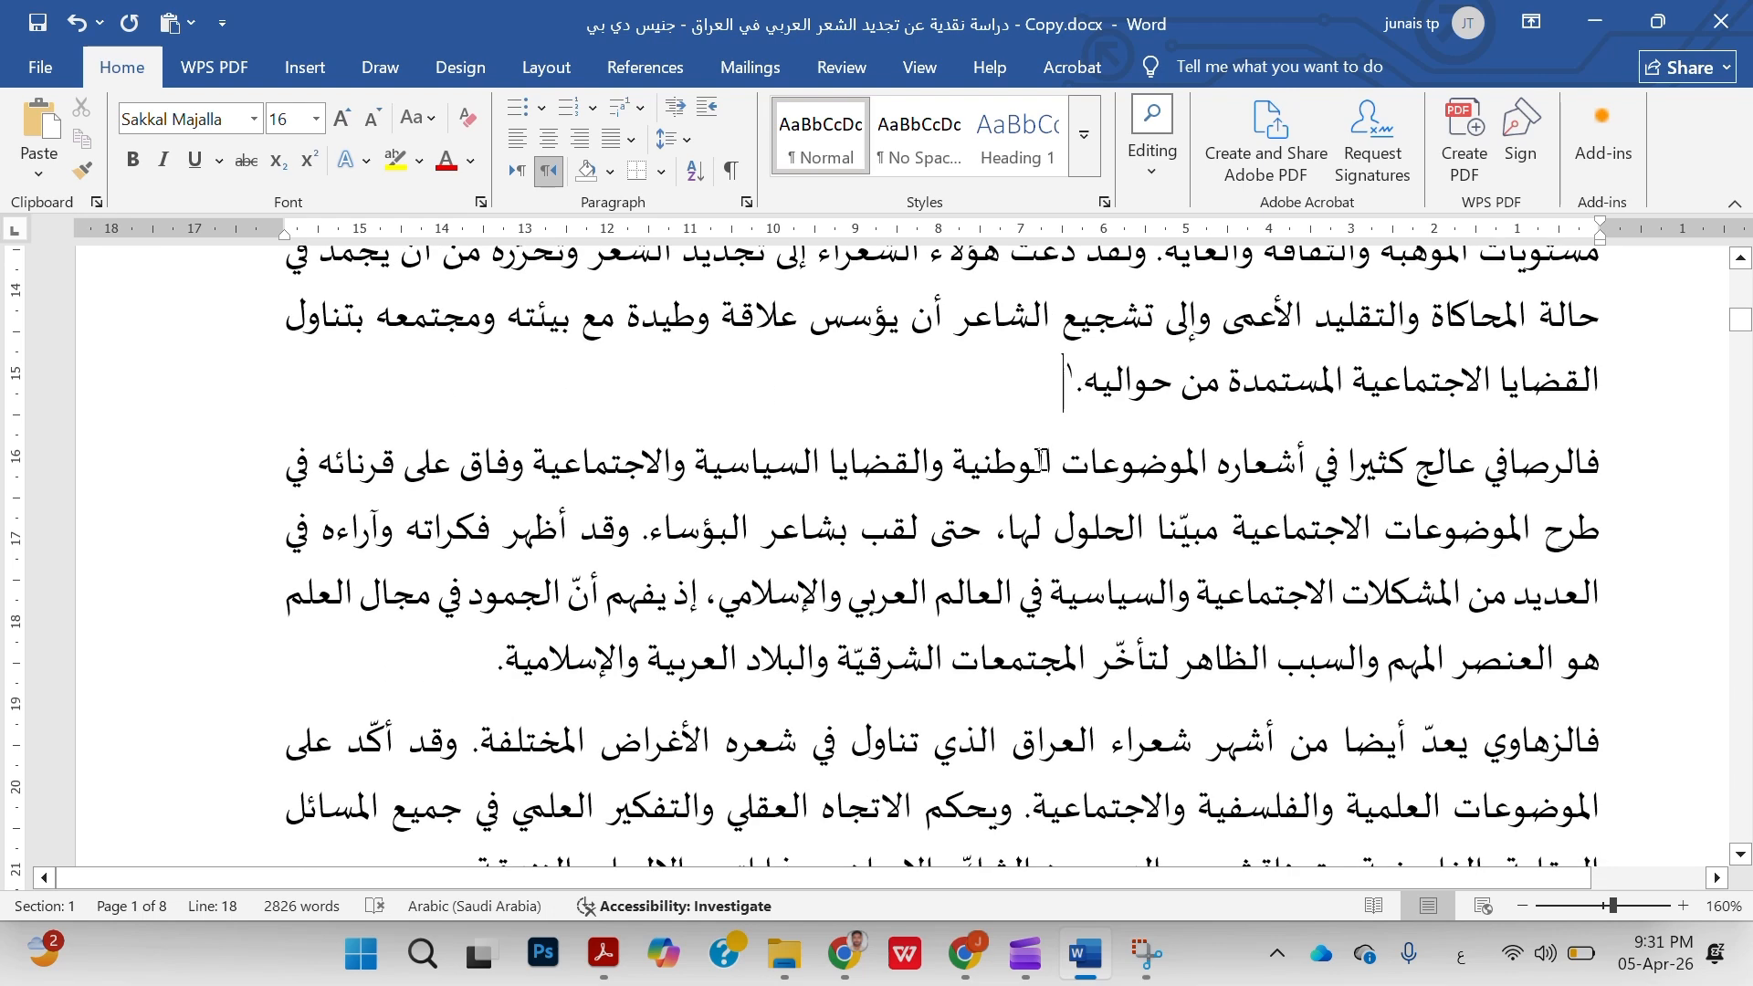
{"action": "scroll", "coordinate": [1041, 460], "scroll_direction": "down", "scroll_amount": 5, "text": "ctrl"}
{"action": "scroll", "coordinate": [1041, 459], "scroll_direction": "down", "scroll_amount": 1}
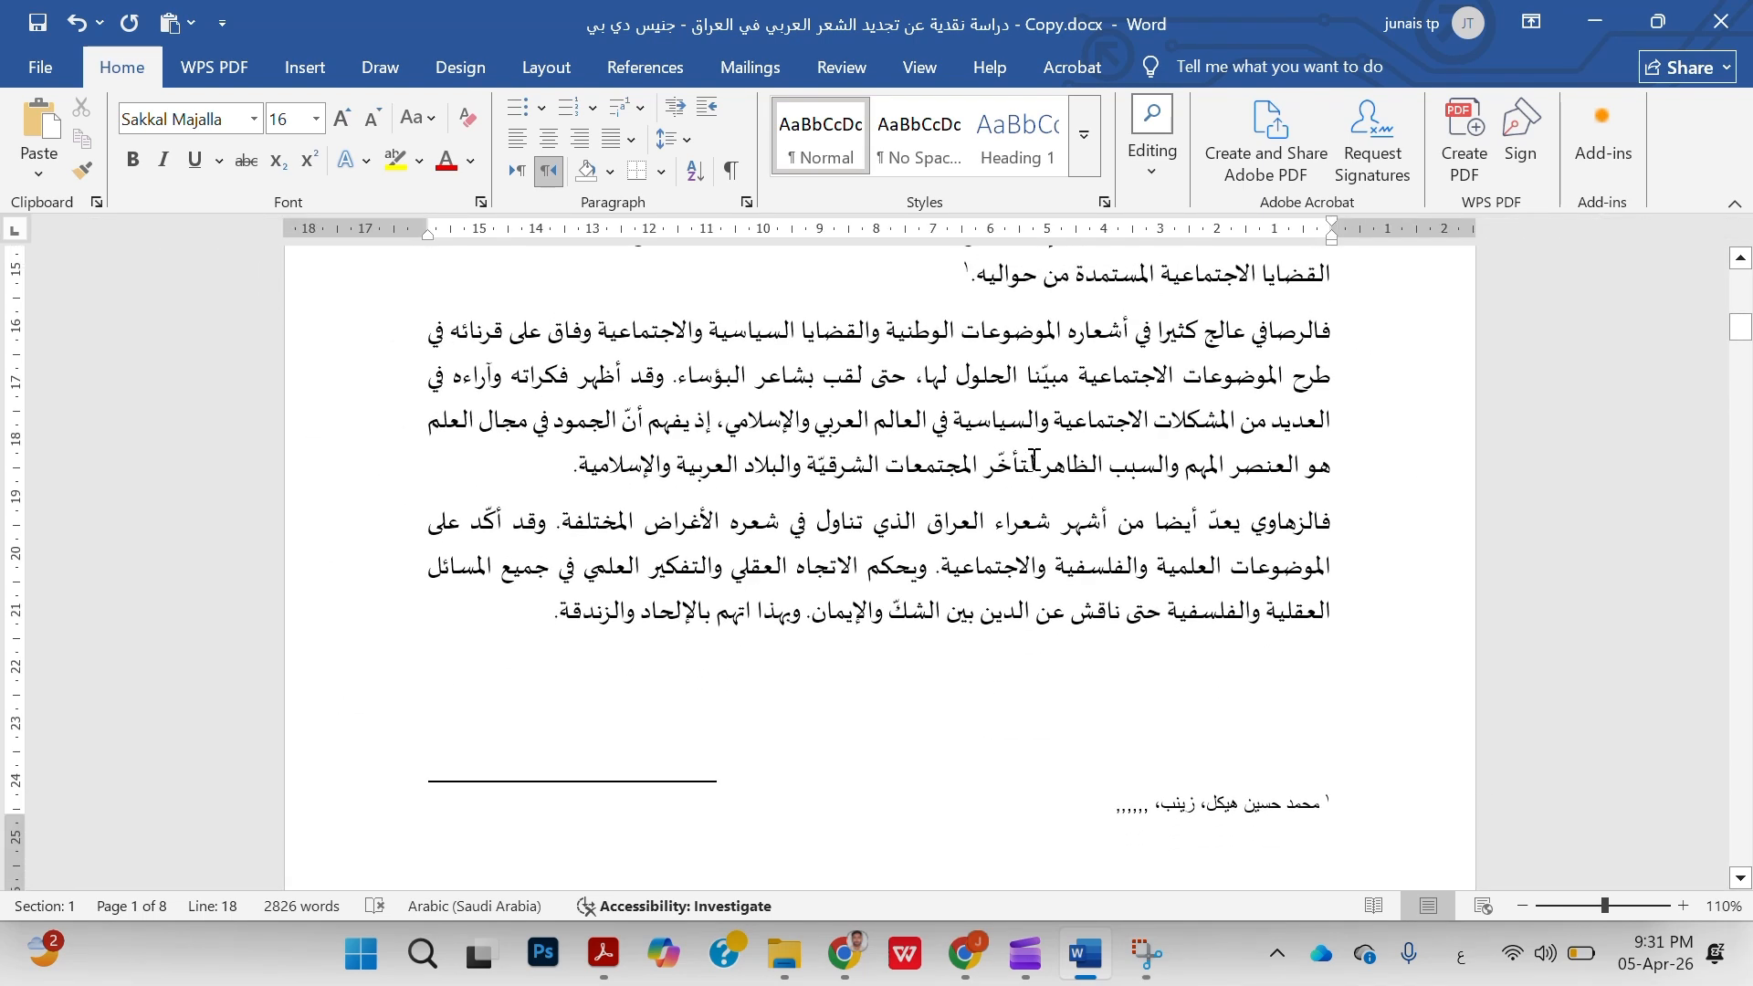
Modify the Footnote Text style from the note's text, setting its Latin font to Sakkal Majalla at 12 pt
{"action": "left_click", "coordinate": [1072, 808]}
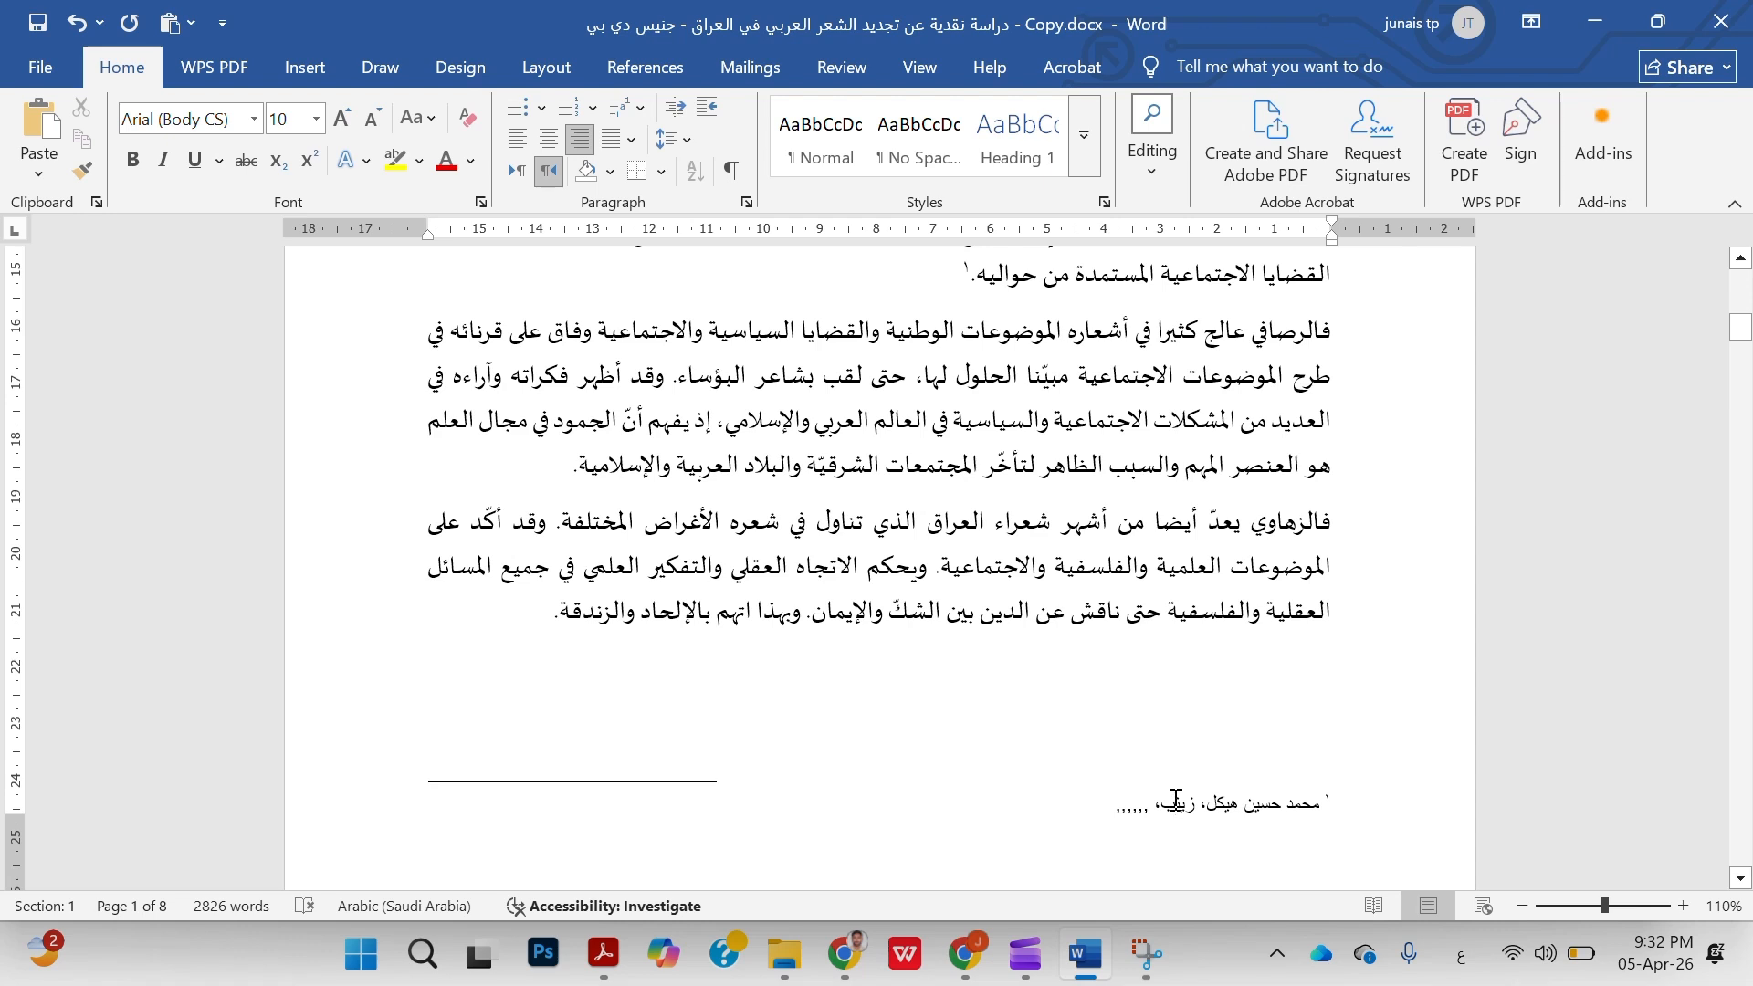
{"action": "right_click", "coordinate": [1107, 812]}
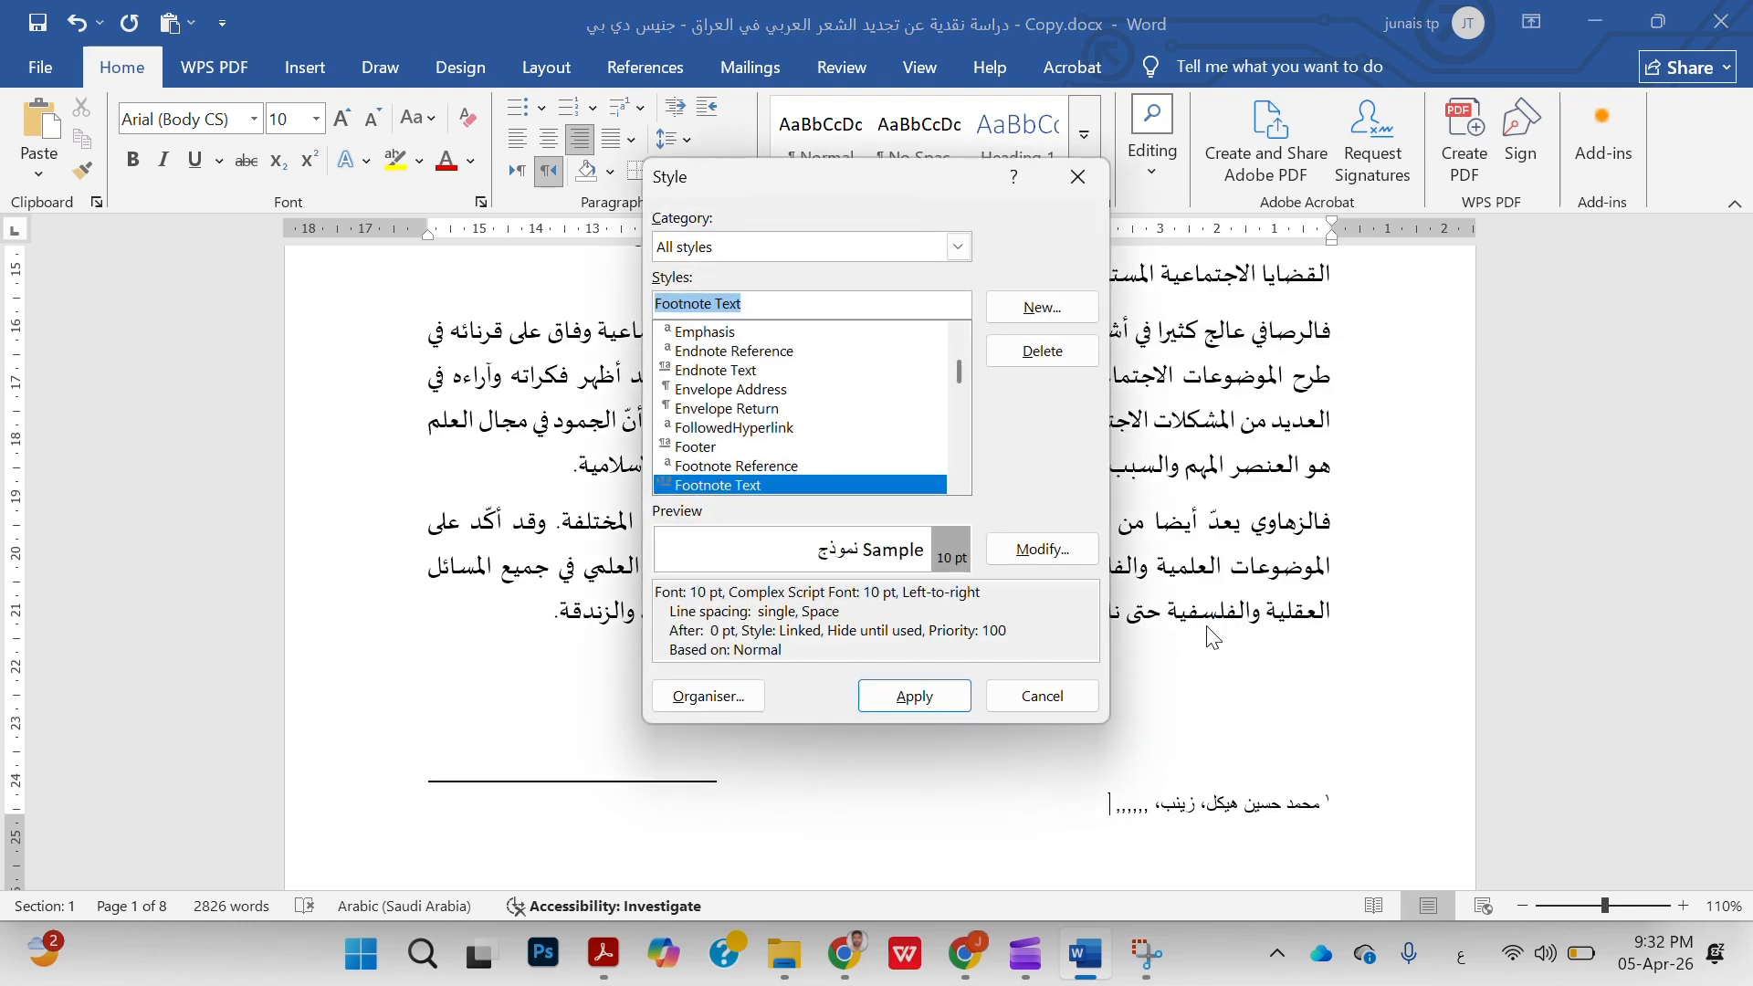
{"action": "left_click", "coordinate": [1059, 551]}
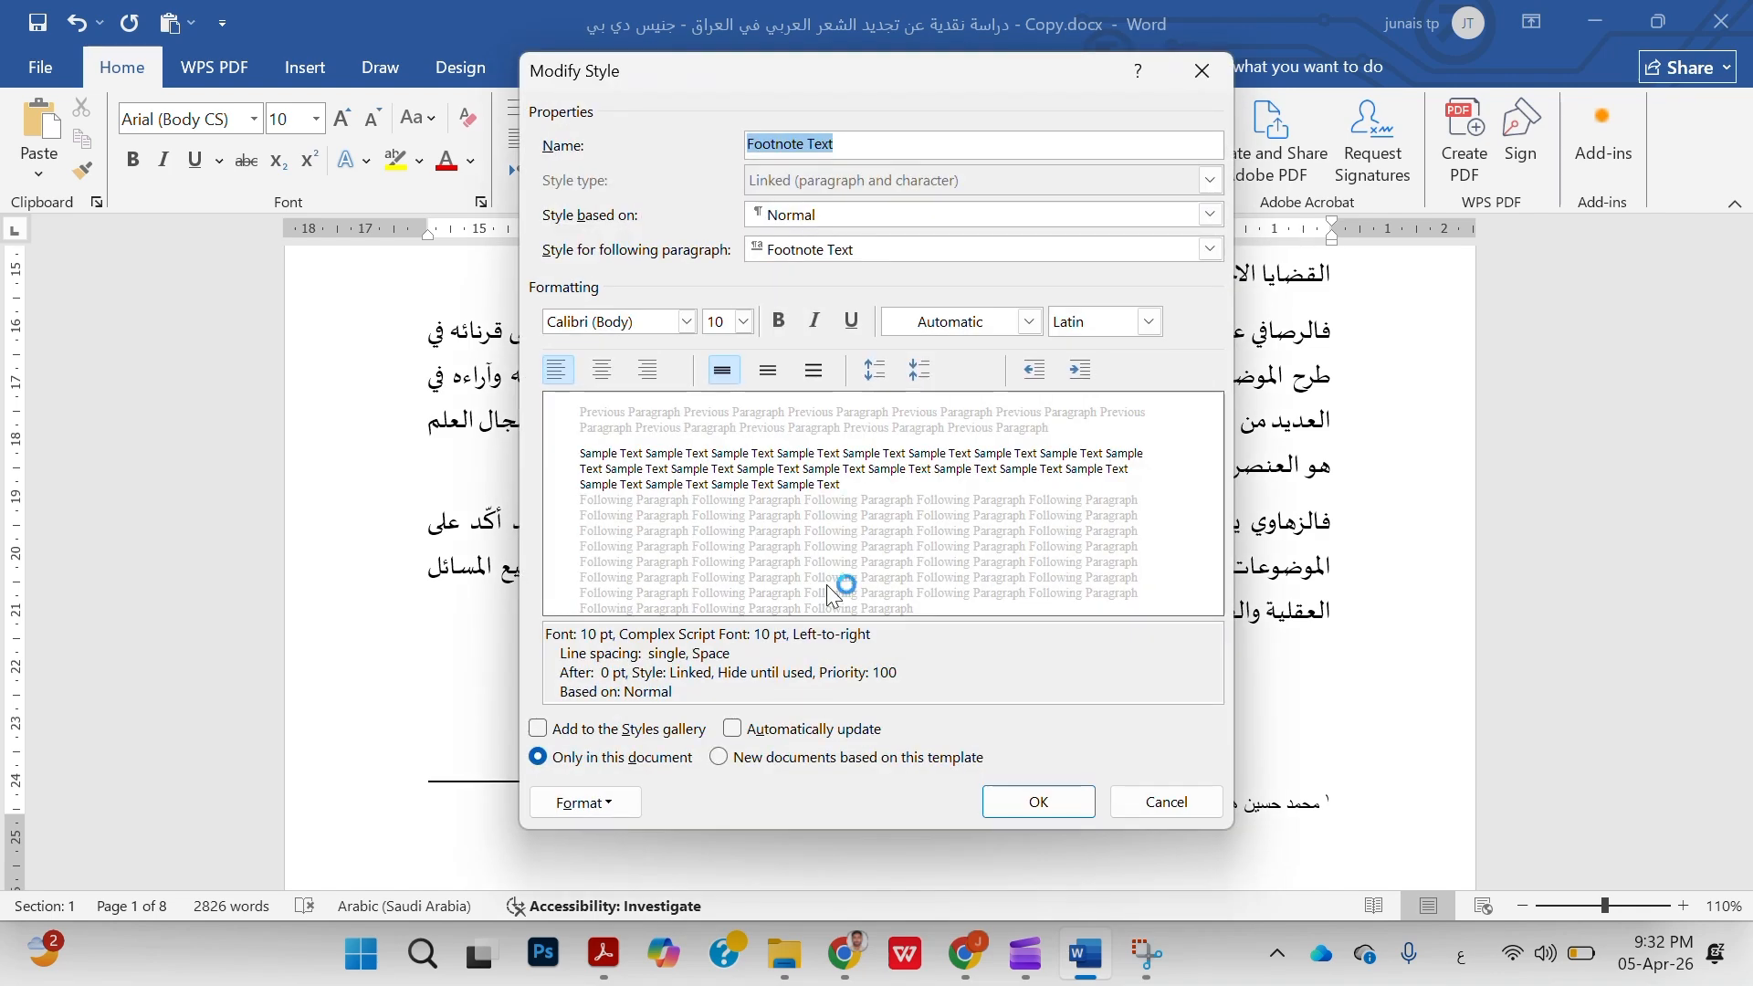
{"action": "left_click", "coordinate": [692, 318]}
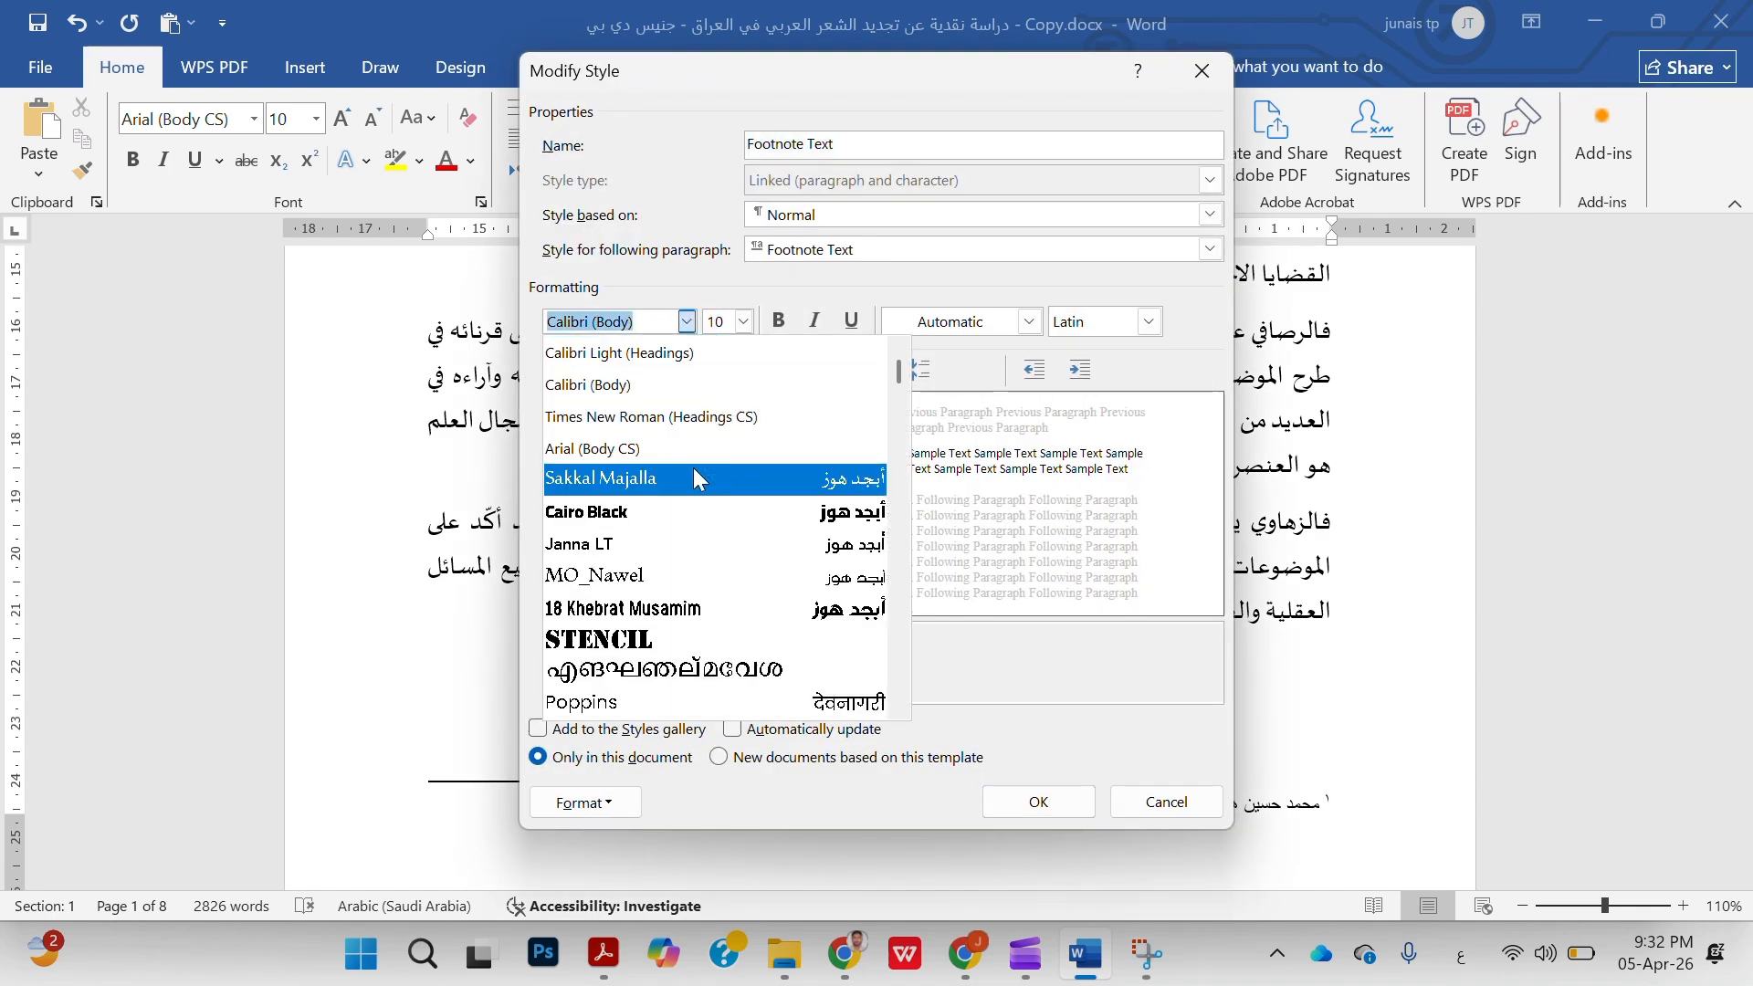
{"action": "left_click", "coordinate": [692, 477]}
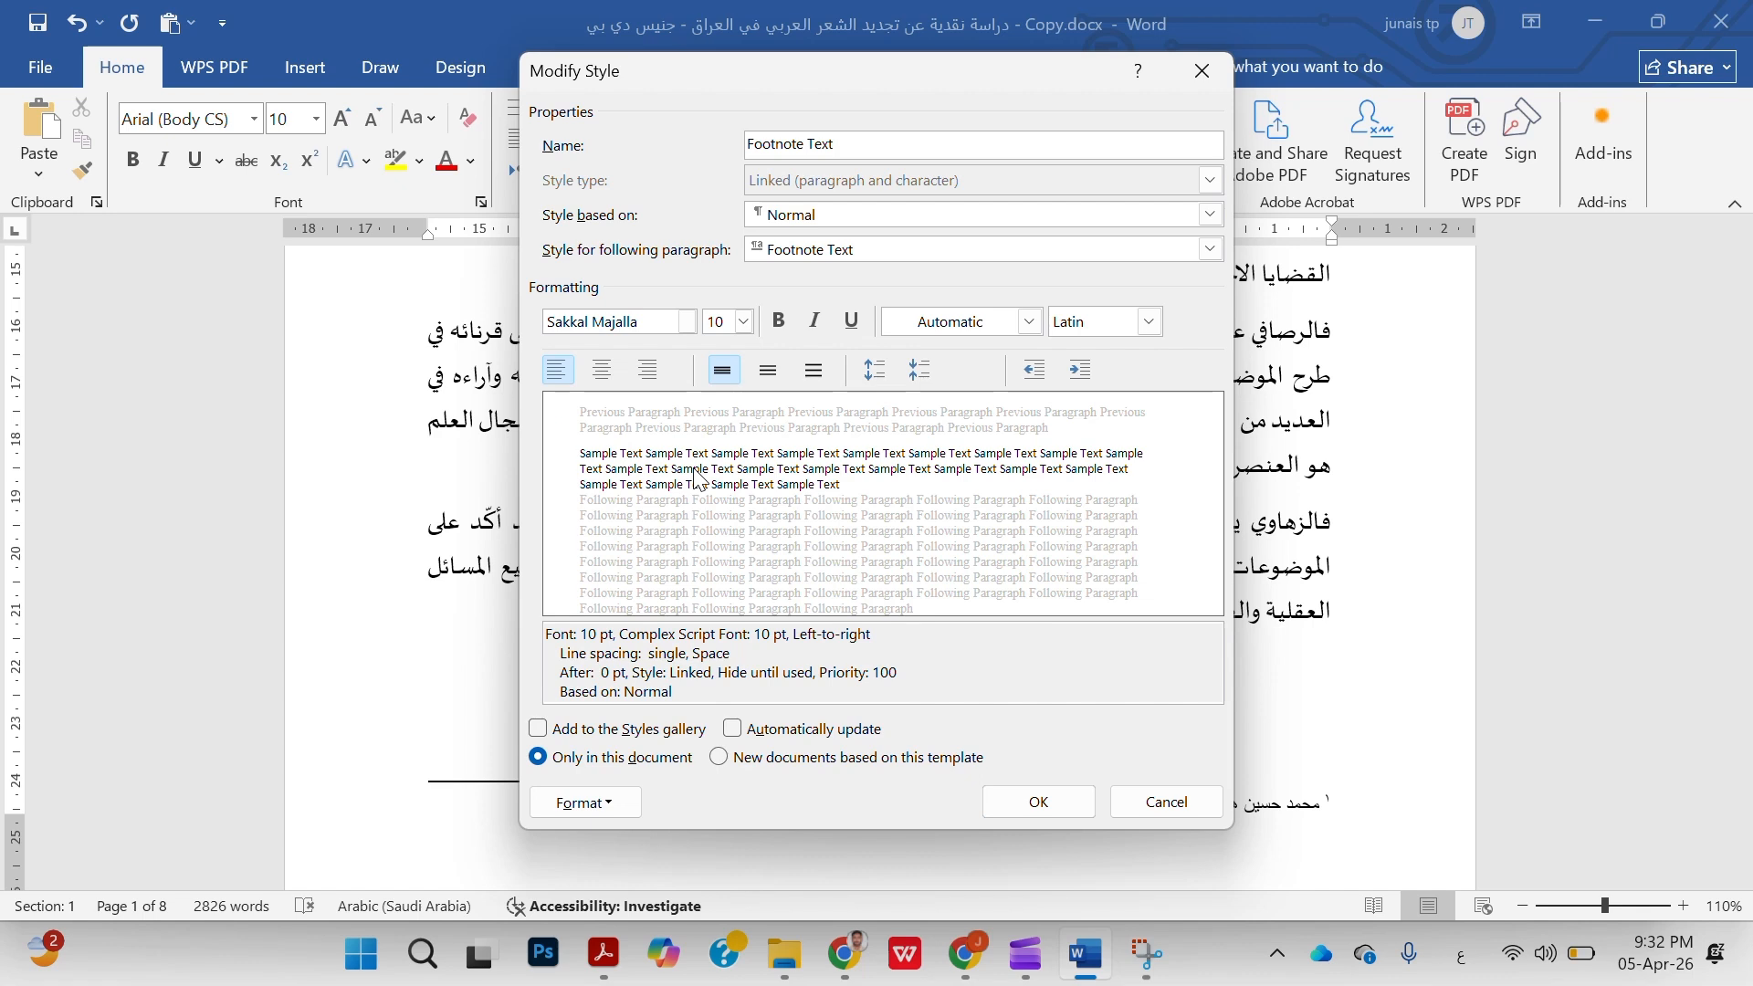
{"action": "left_click", "coordinate": [744, 321]}
{"action": "left_click", "coordinate": [731, 428]}
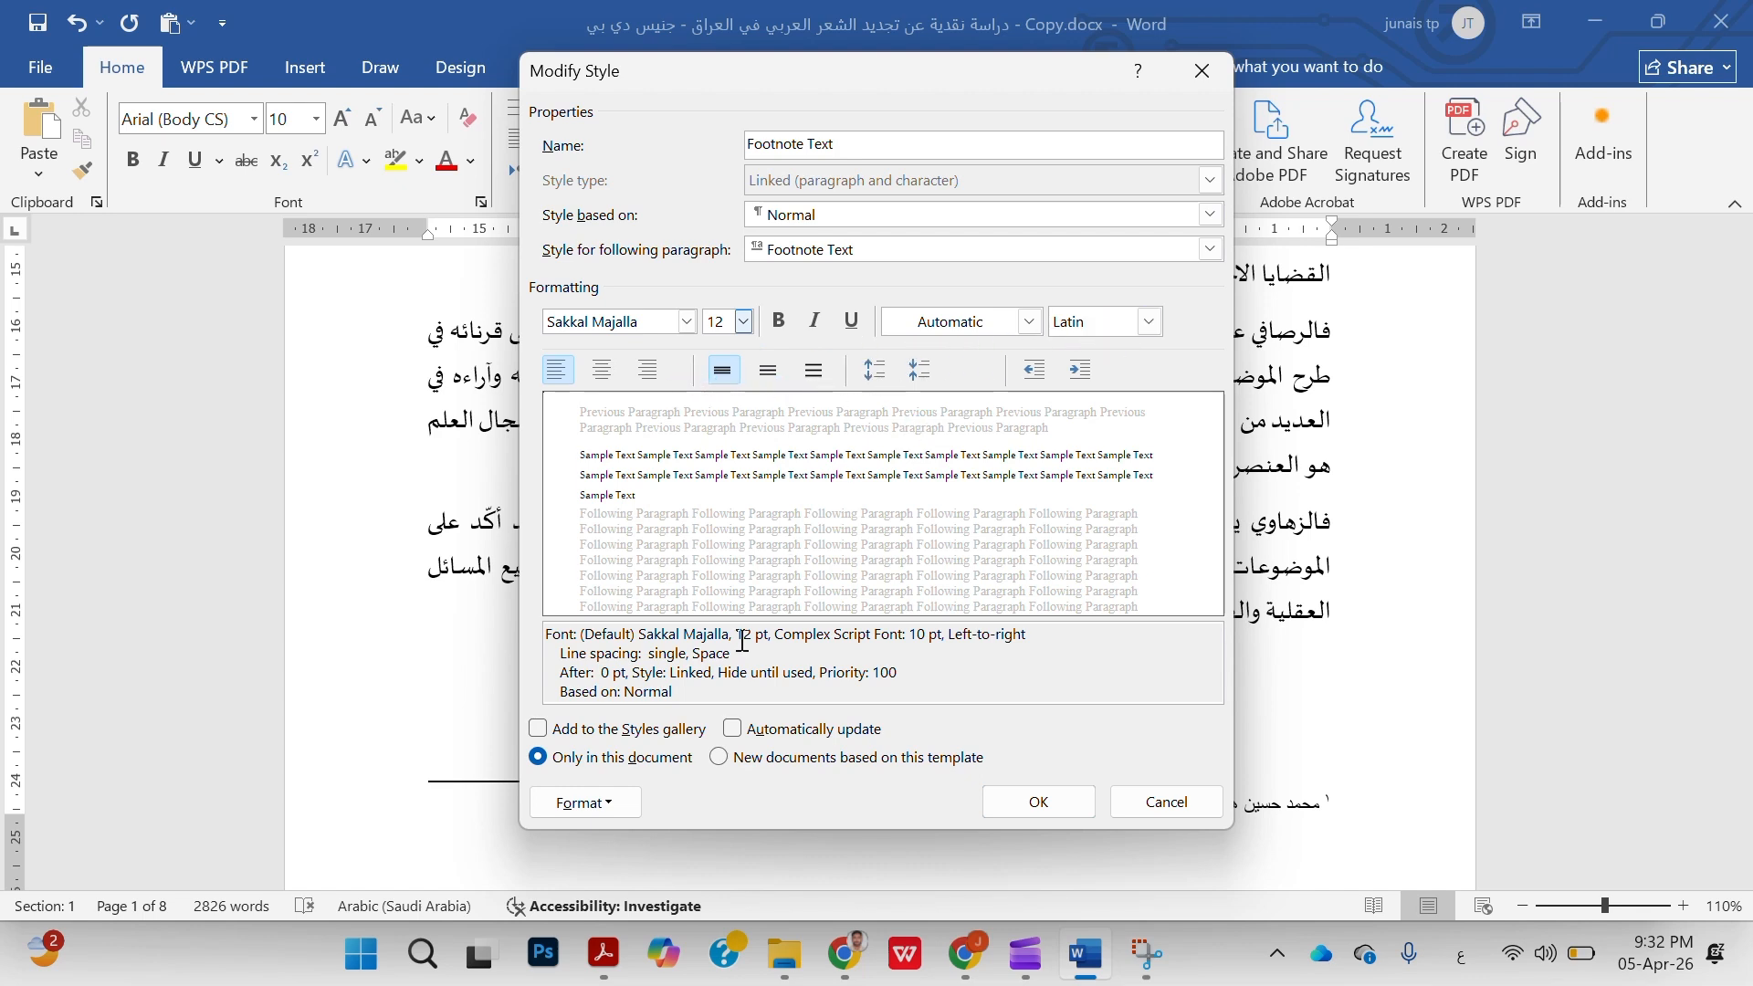
Set the Footnote Text style's font for all scripts to Sakkal Majalla at 12 pt
{"action": "left_click", "coordinate": [1148, 322]}
{"action": "left_click", "coordinate": [1096, 341]}
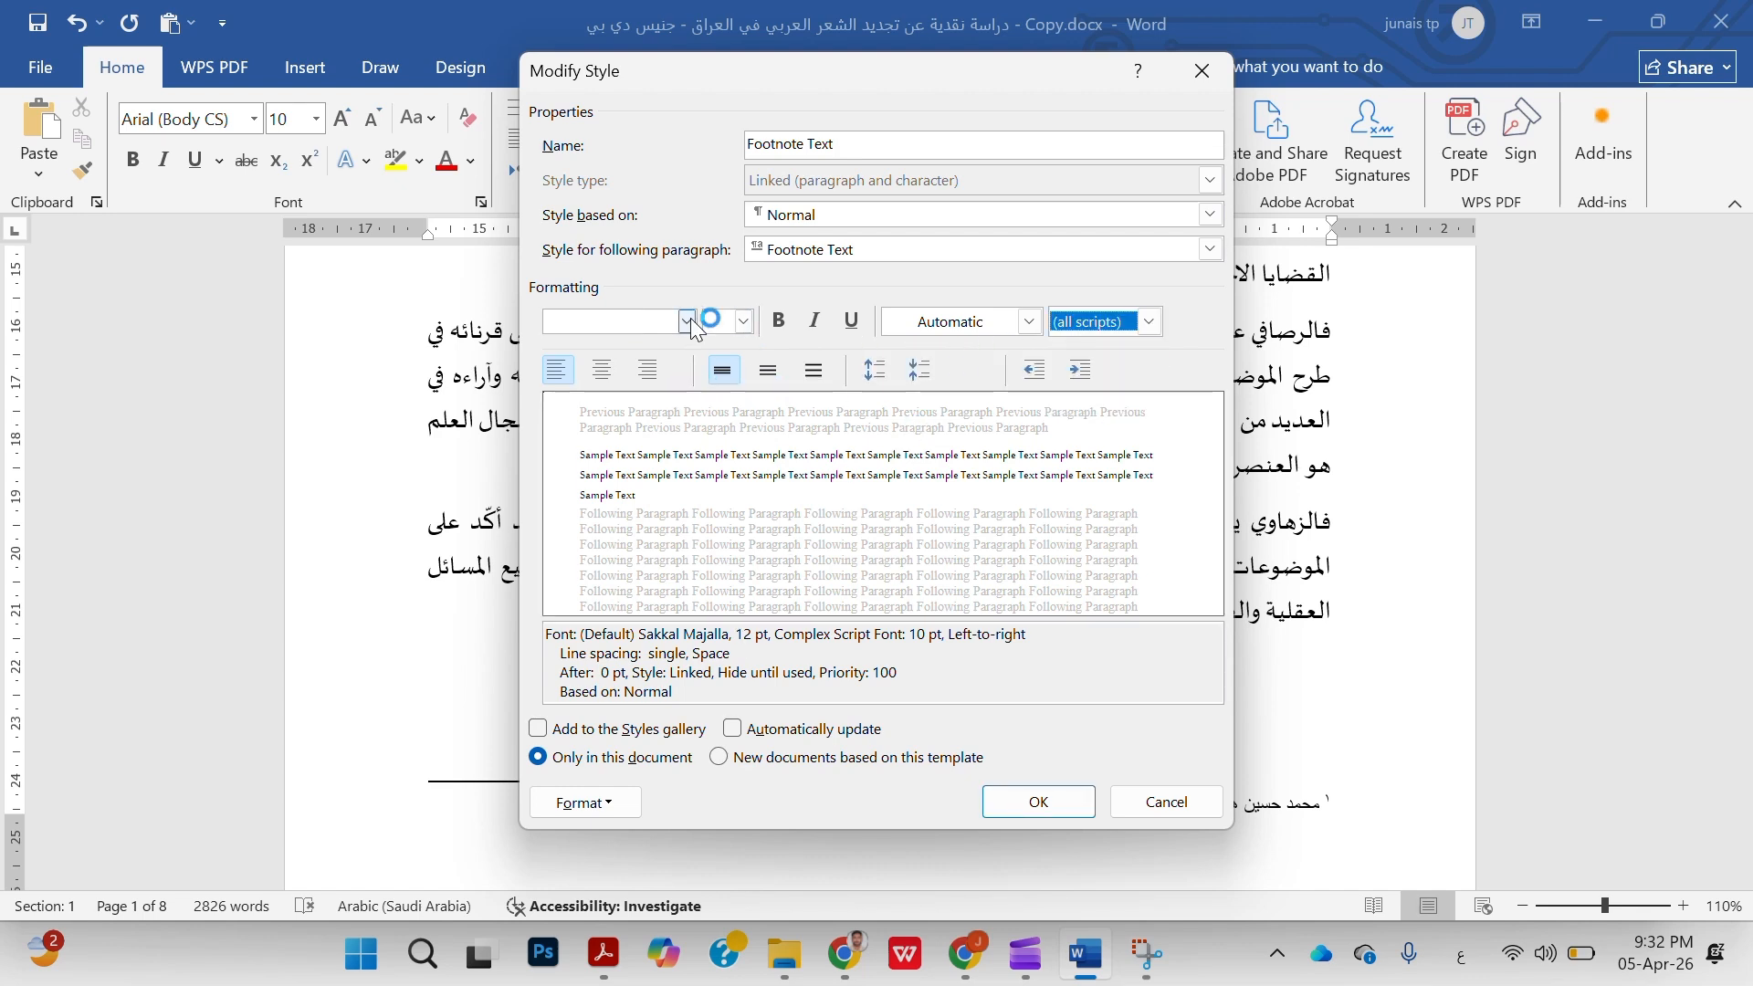
{"action": "left_click", "coordinate": [646, 322]}
{"action": "type", "text": "سش"}
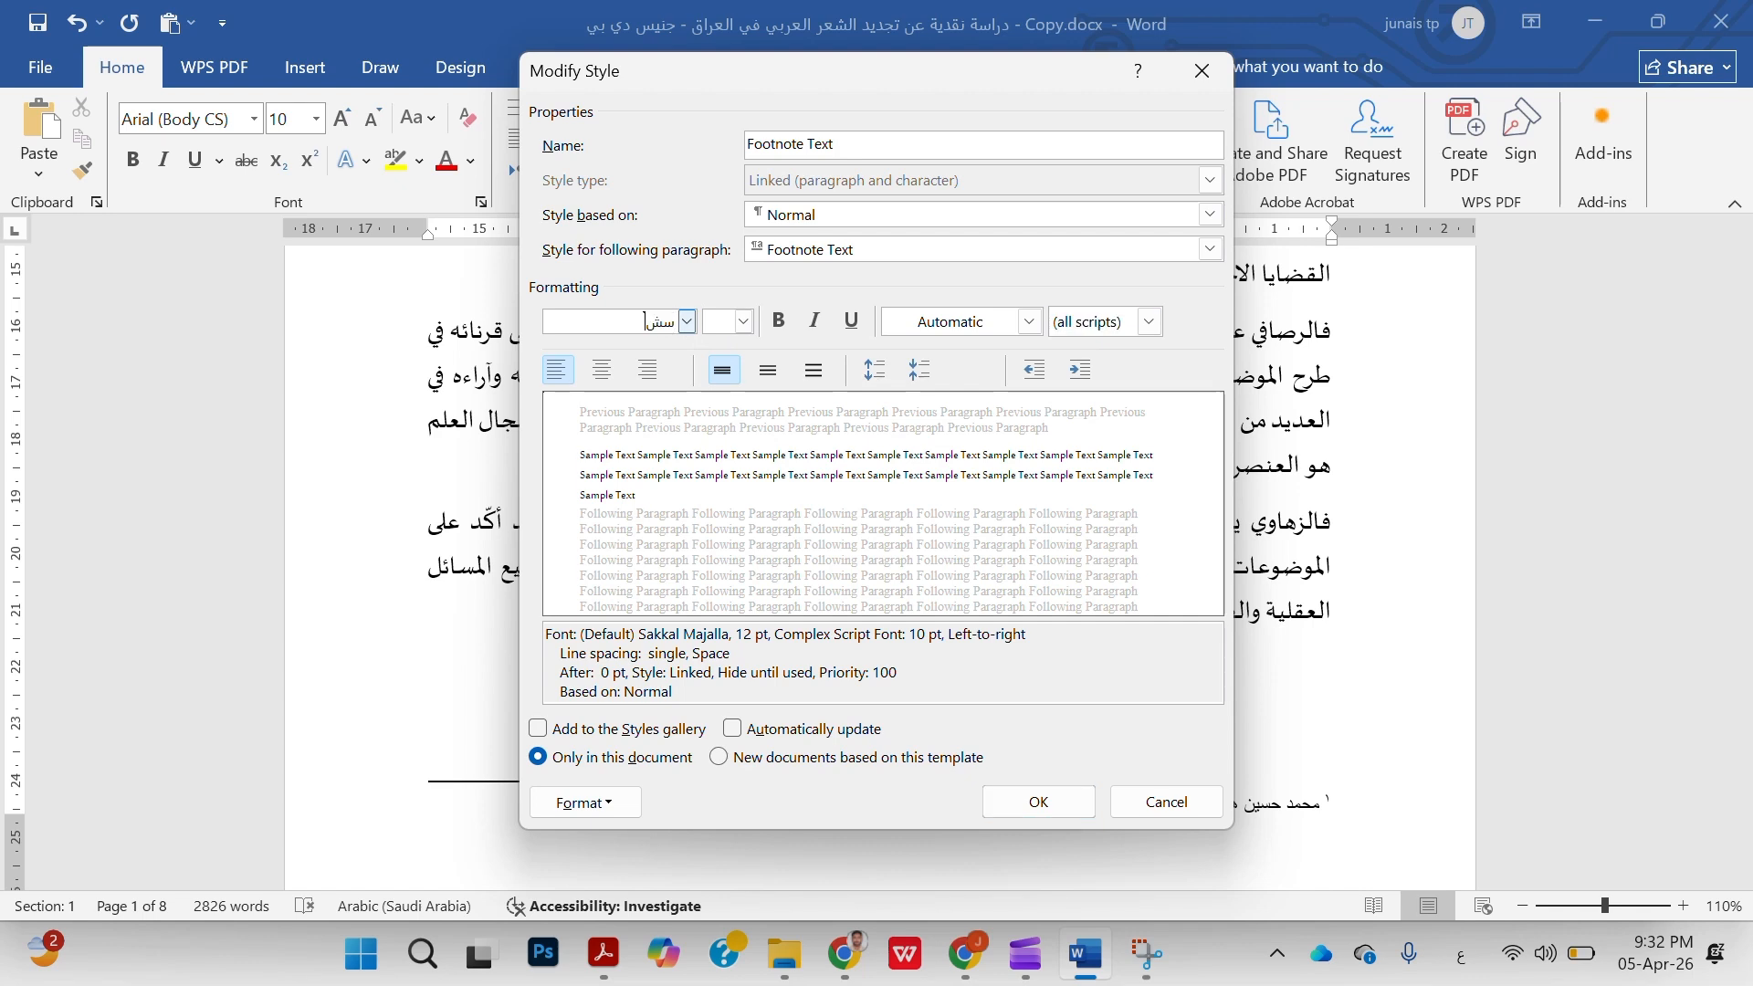
{"action": "key", "text": "BackSpace"}
{"action": "key", "text": "BackSpace"}
{"action": "key", "text": "alt+shift"}
{"action": "type", "text": "sa"}
{"action": "key", "text": "Tab"}
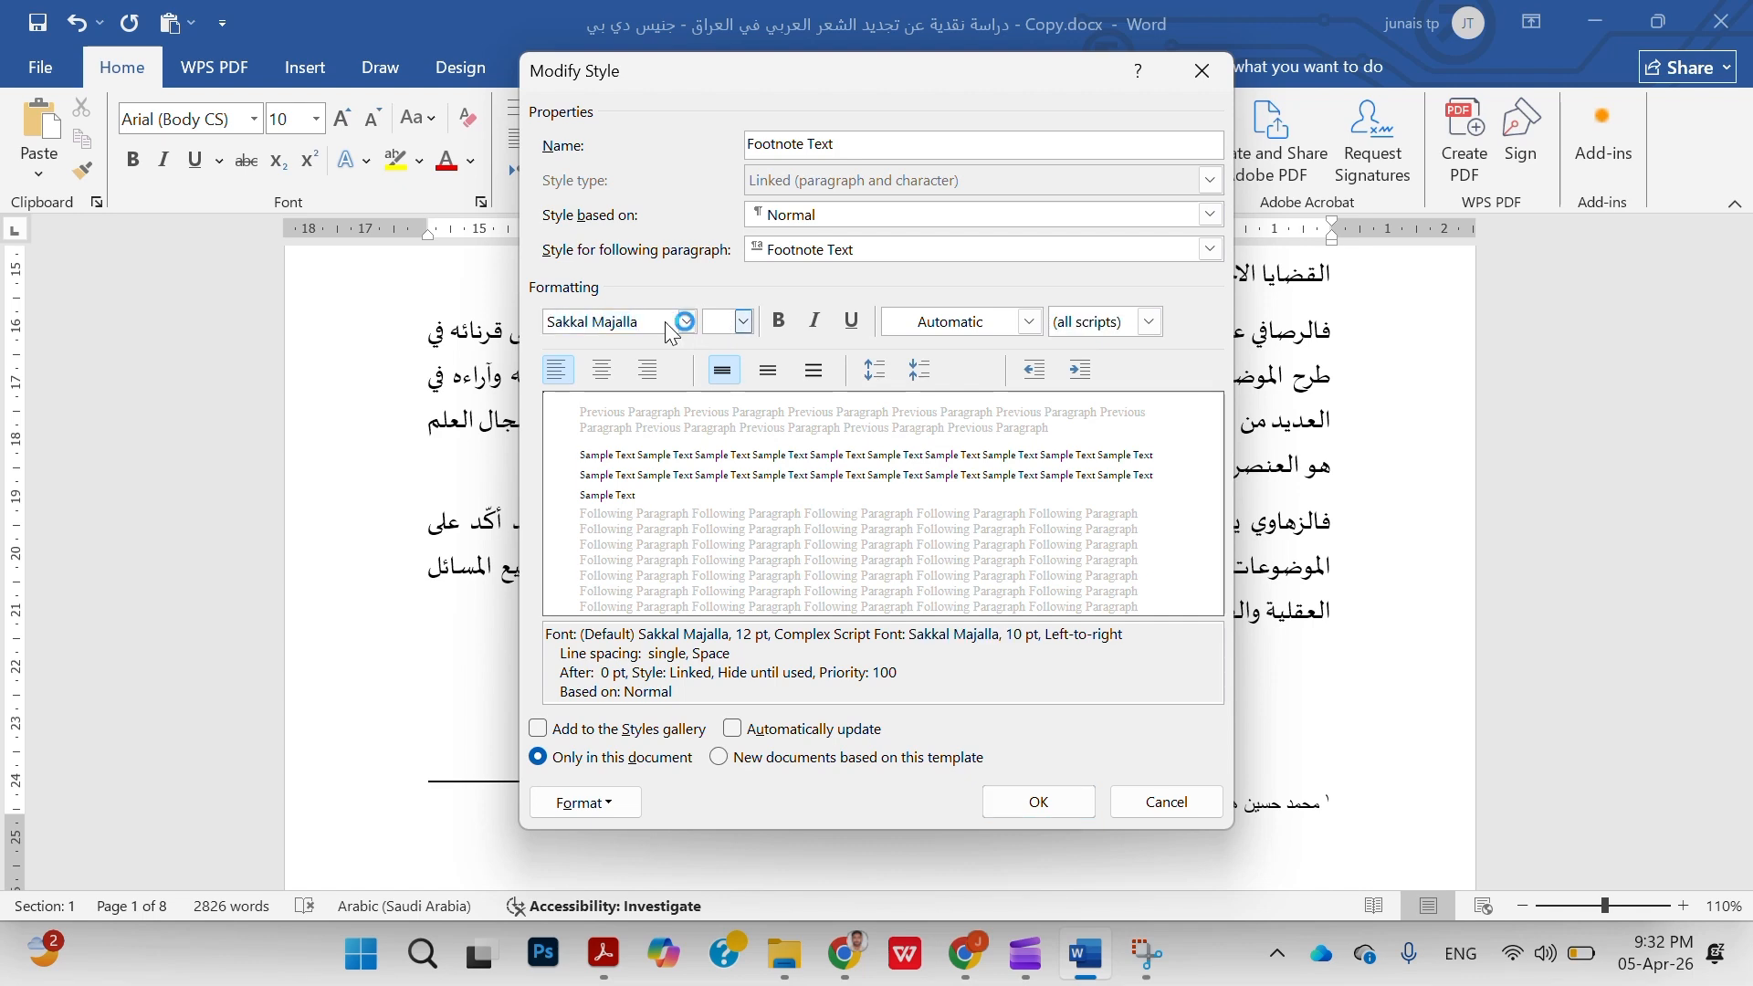
{"action": "left_click", "coordinate": [714, 322]}
{"action": "type", "text": "12"}
{"action": "key", "text": "Return"}
Keep single line spacing in the Footnote Text style's paragraph settings and apply the style to the footnote 1 citation
{"action": "left_click", "coordinate": [603, 812]}
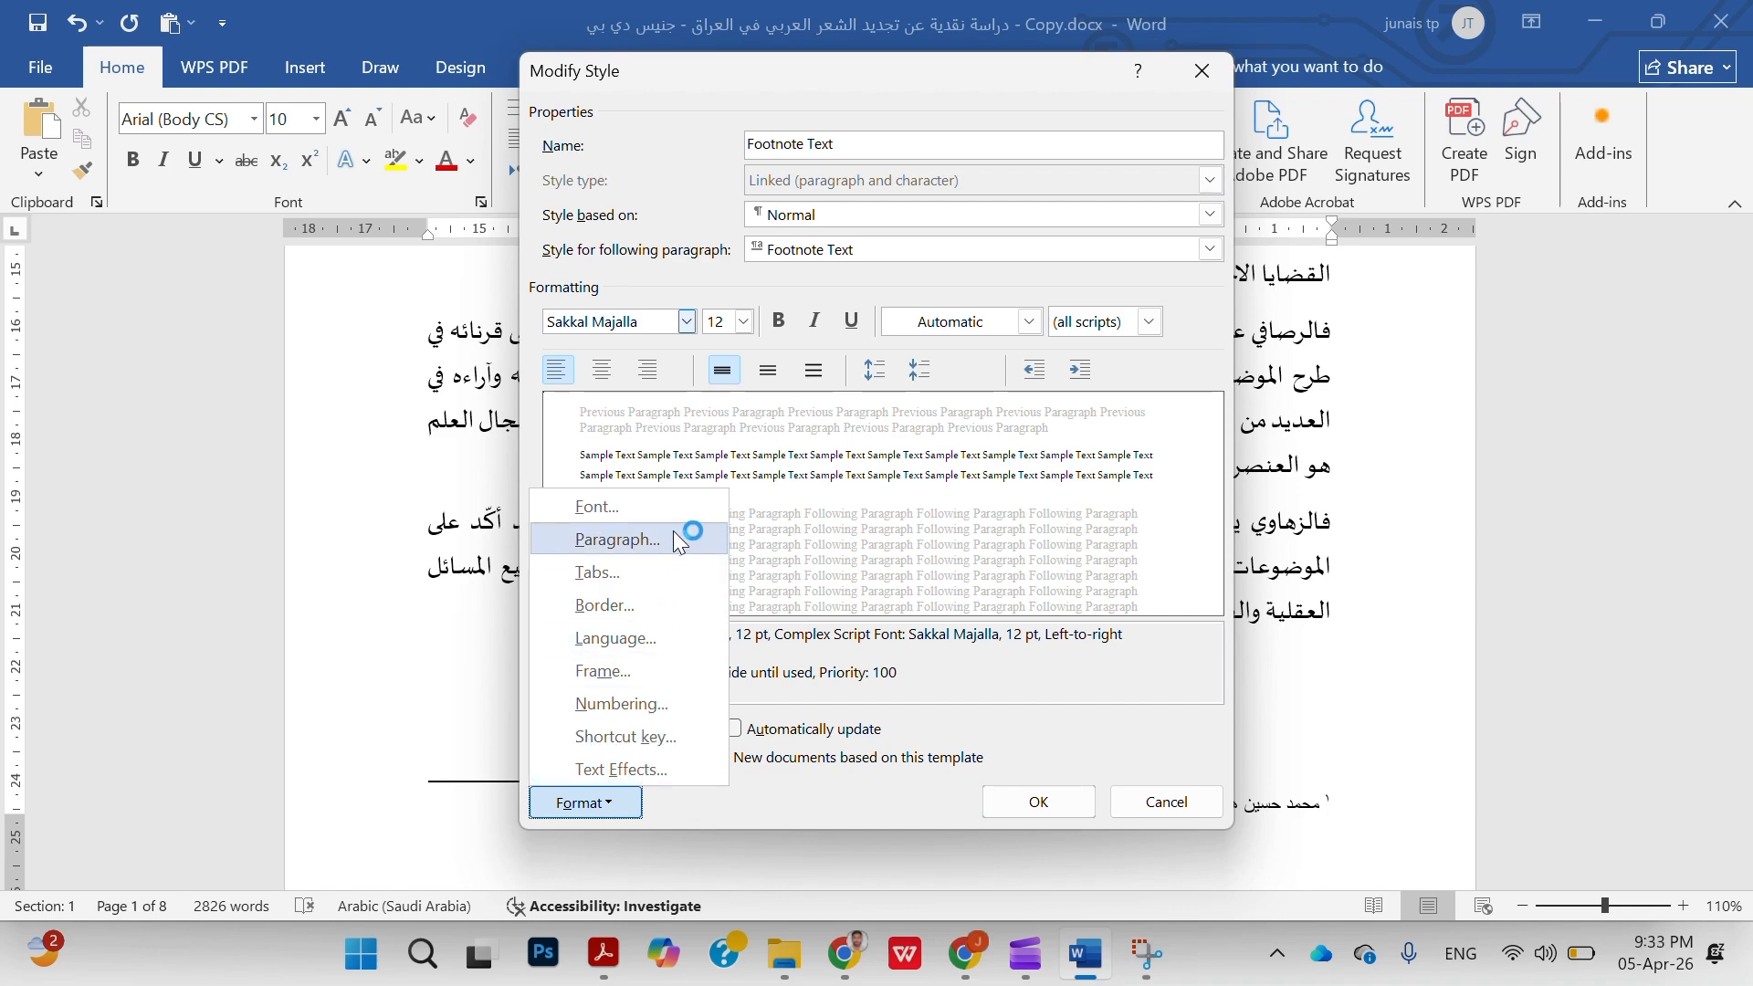
{"action": "left_click", "coordinate": [627, 540]}
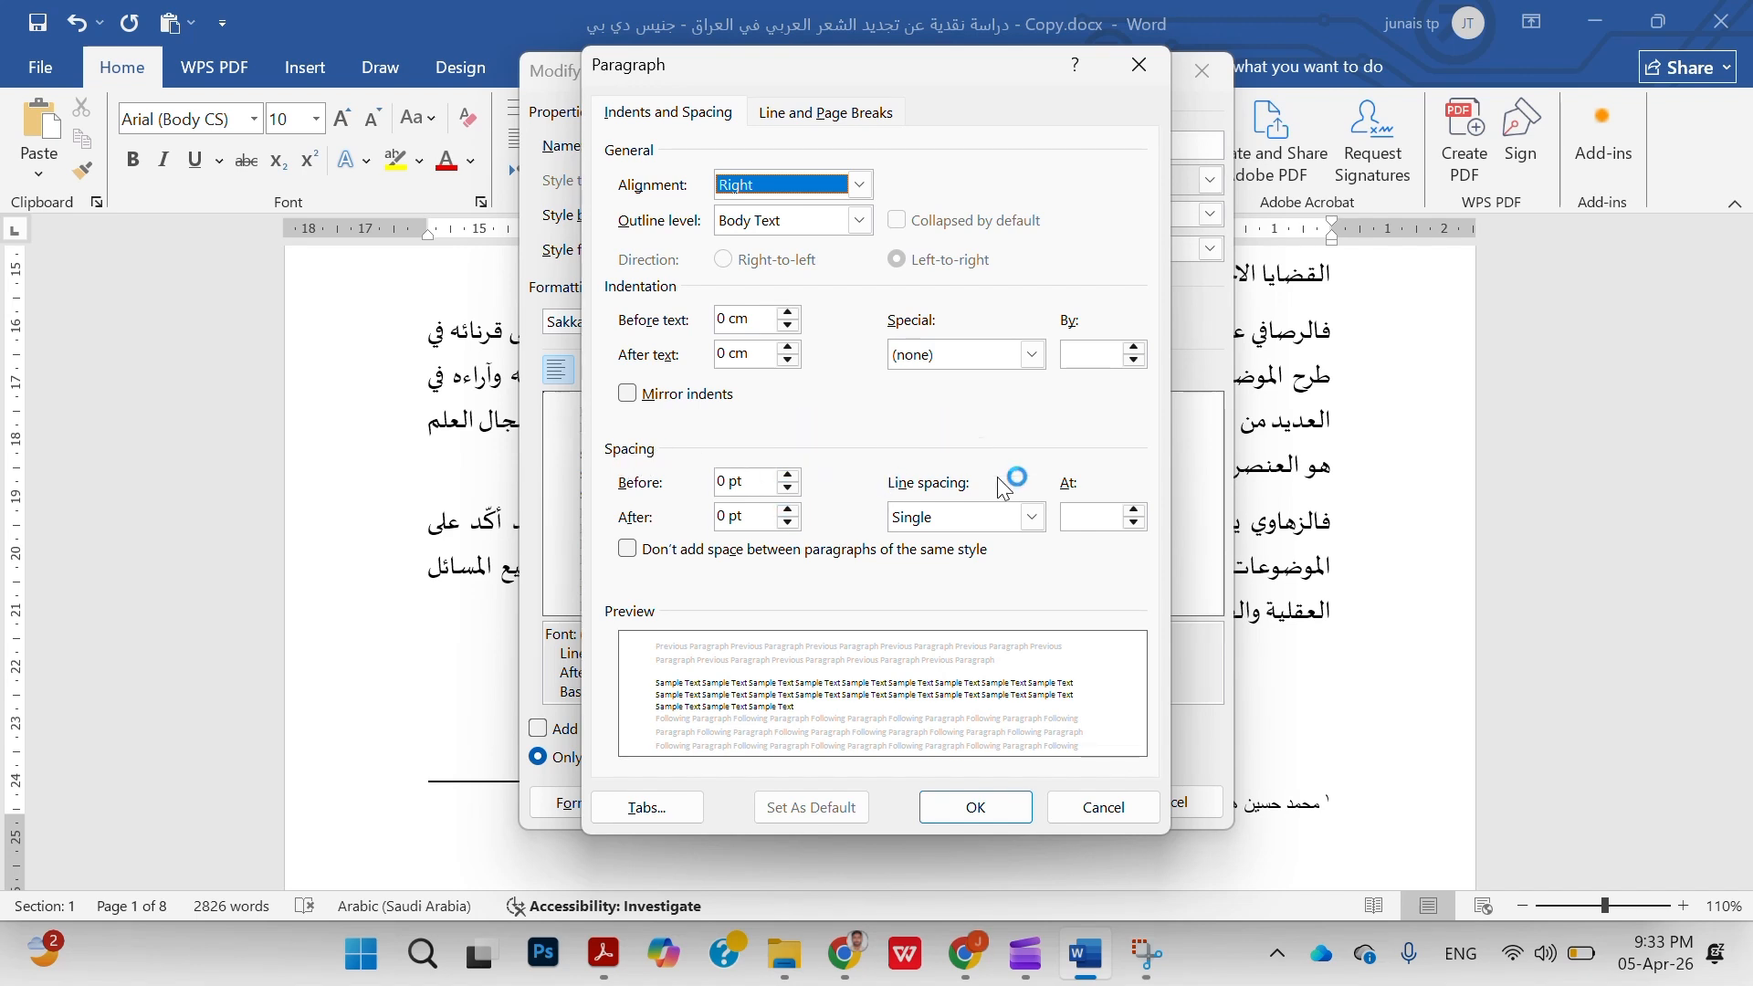
{"action": "left_click", "coordinate": [1033, 518]}
{"action": "left_click", "coordinate": [1034, 520]}
{"action": "left_click", "coordinate": [1034, 520]}
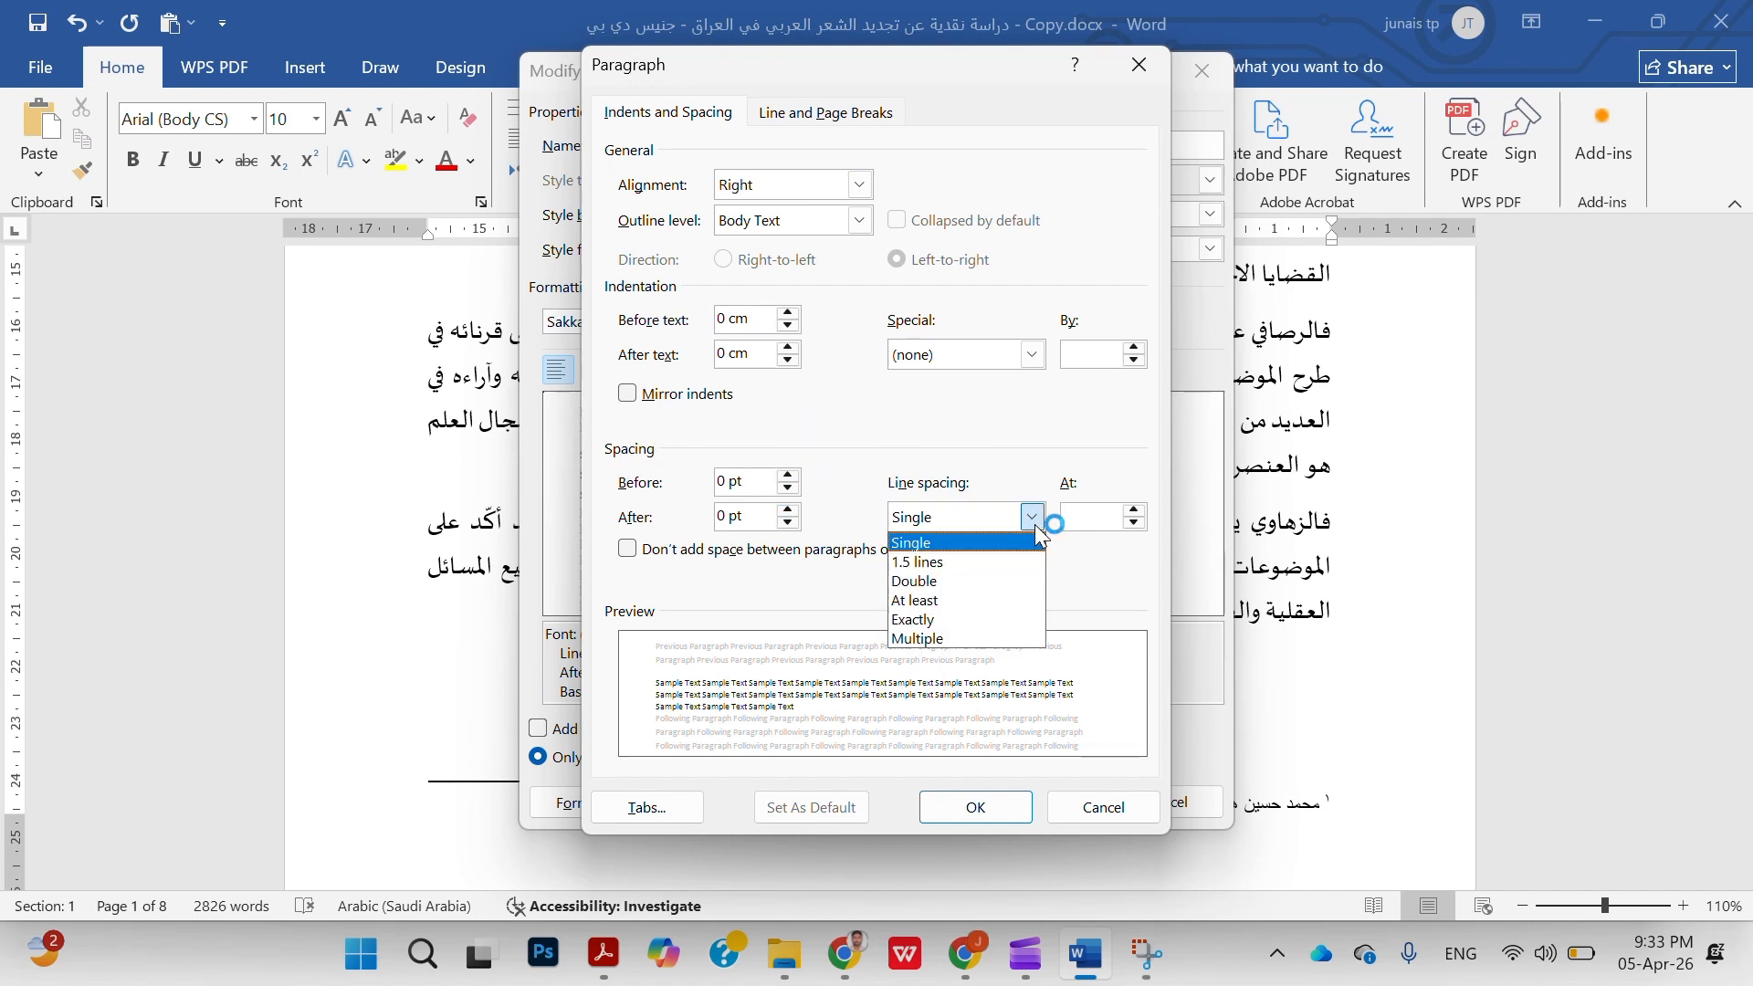
{"action": "left_click", "coordinate": [1033, 521]}
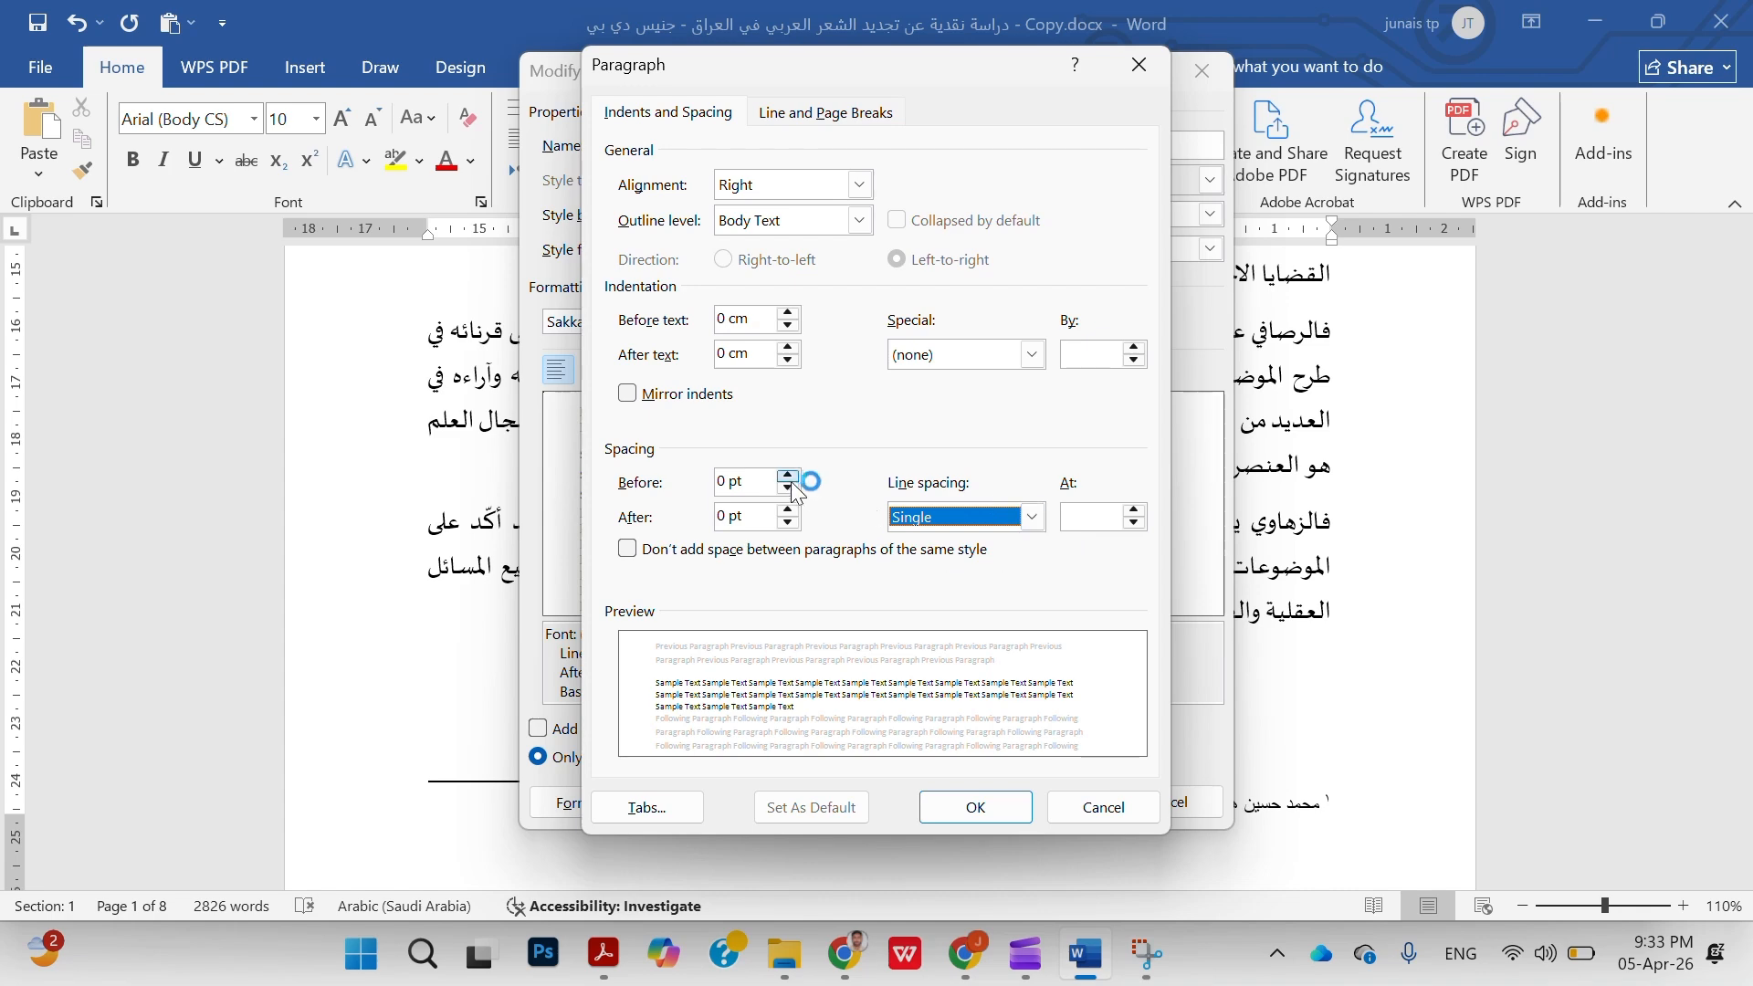
{"action": "left_click", "coordinate": [983, 818]}
{"action": "left_click", "coordinate": [1027, 803]}
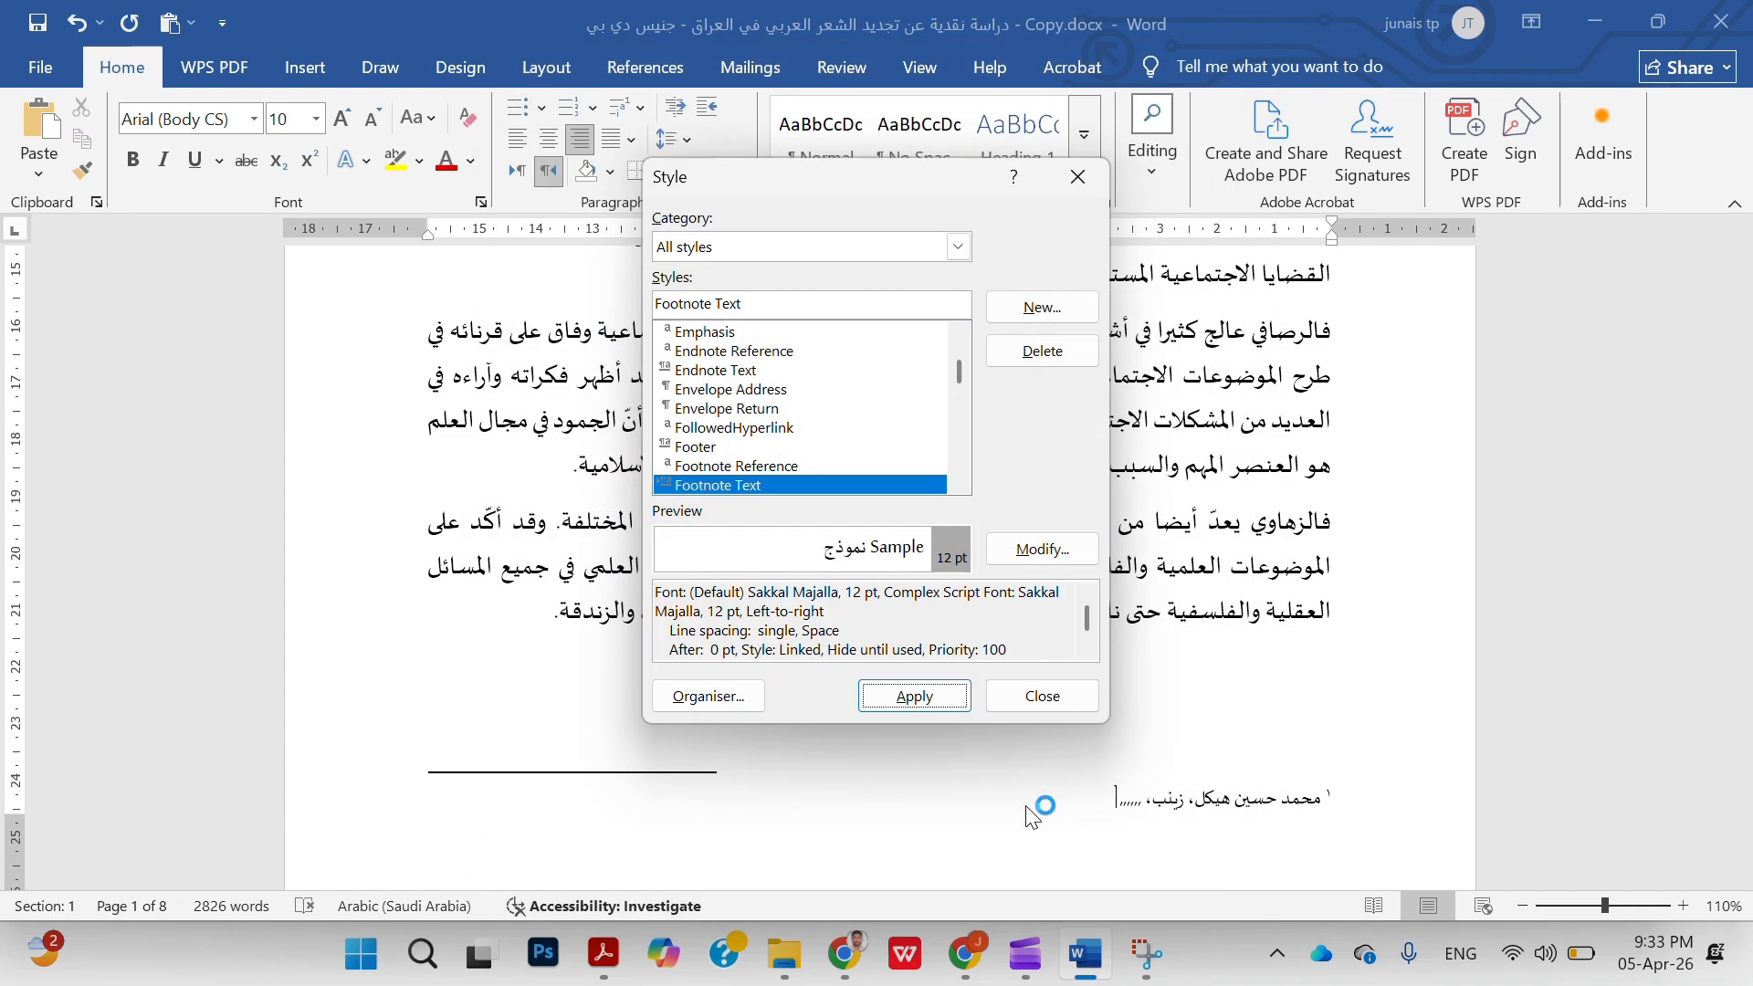
{"action": "left_click", "coordinate": [918, 701]}
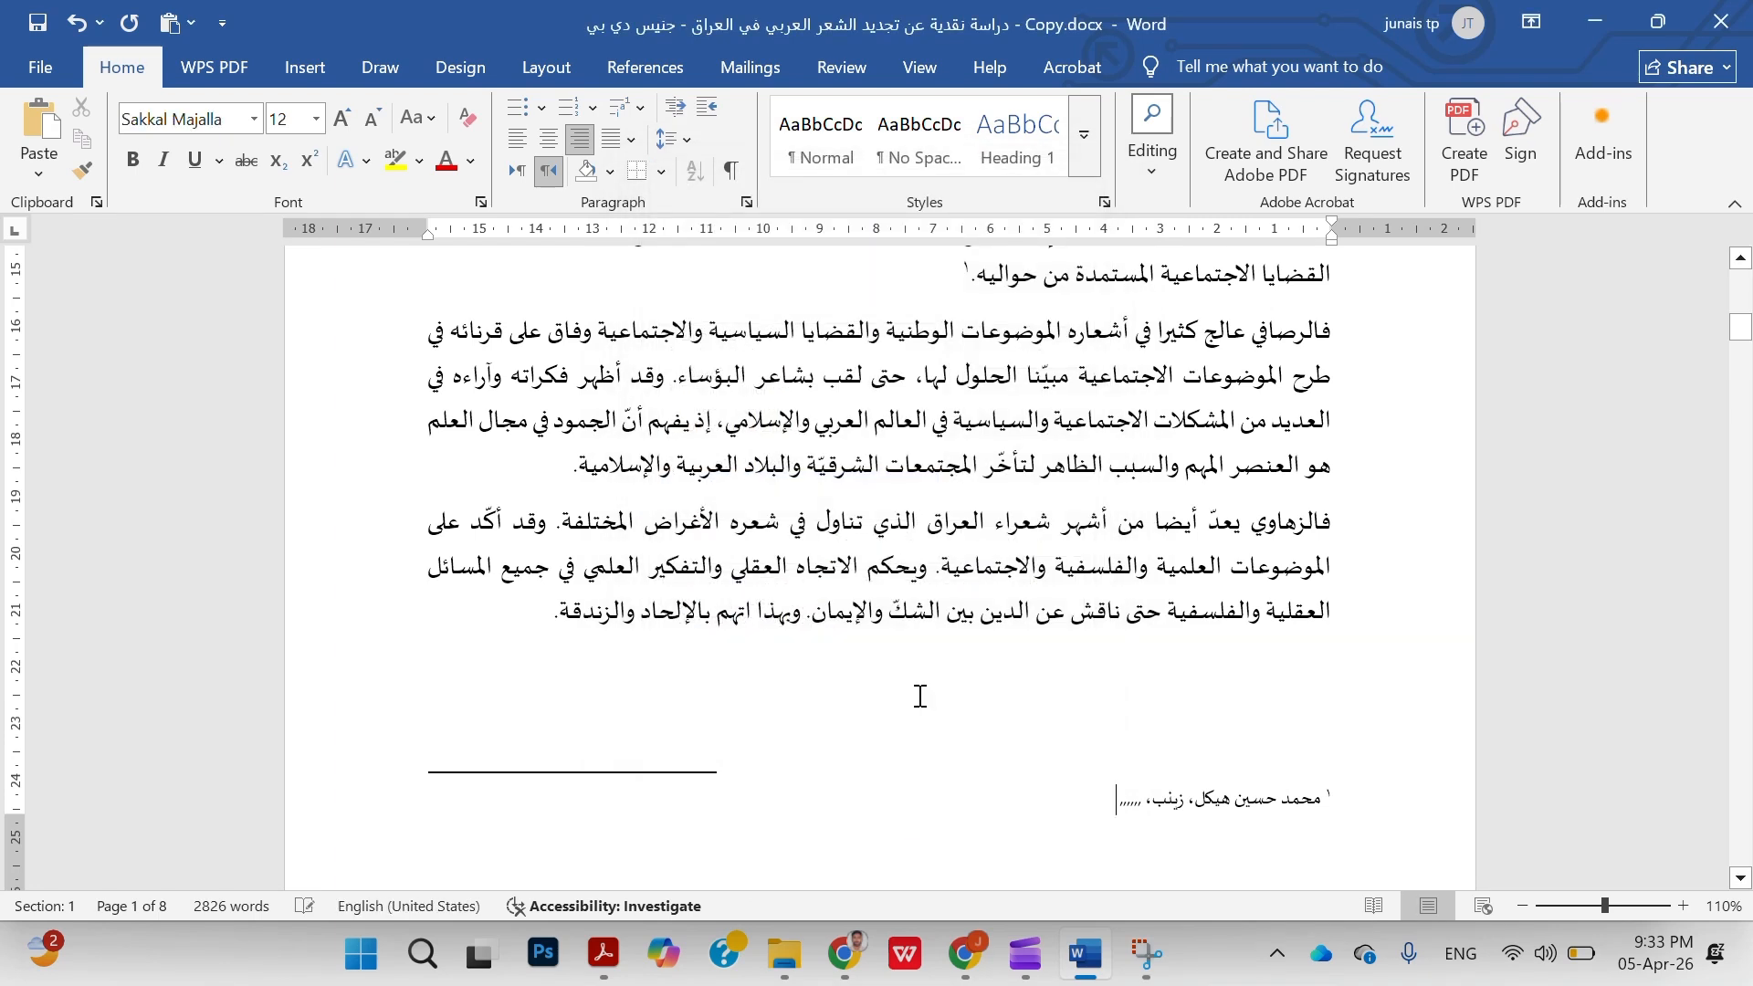
{"action": "left_click_drag", "start_coordinate": [1116, 804], "coordinate": [1324, 804]}
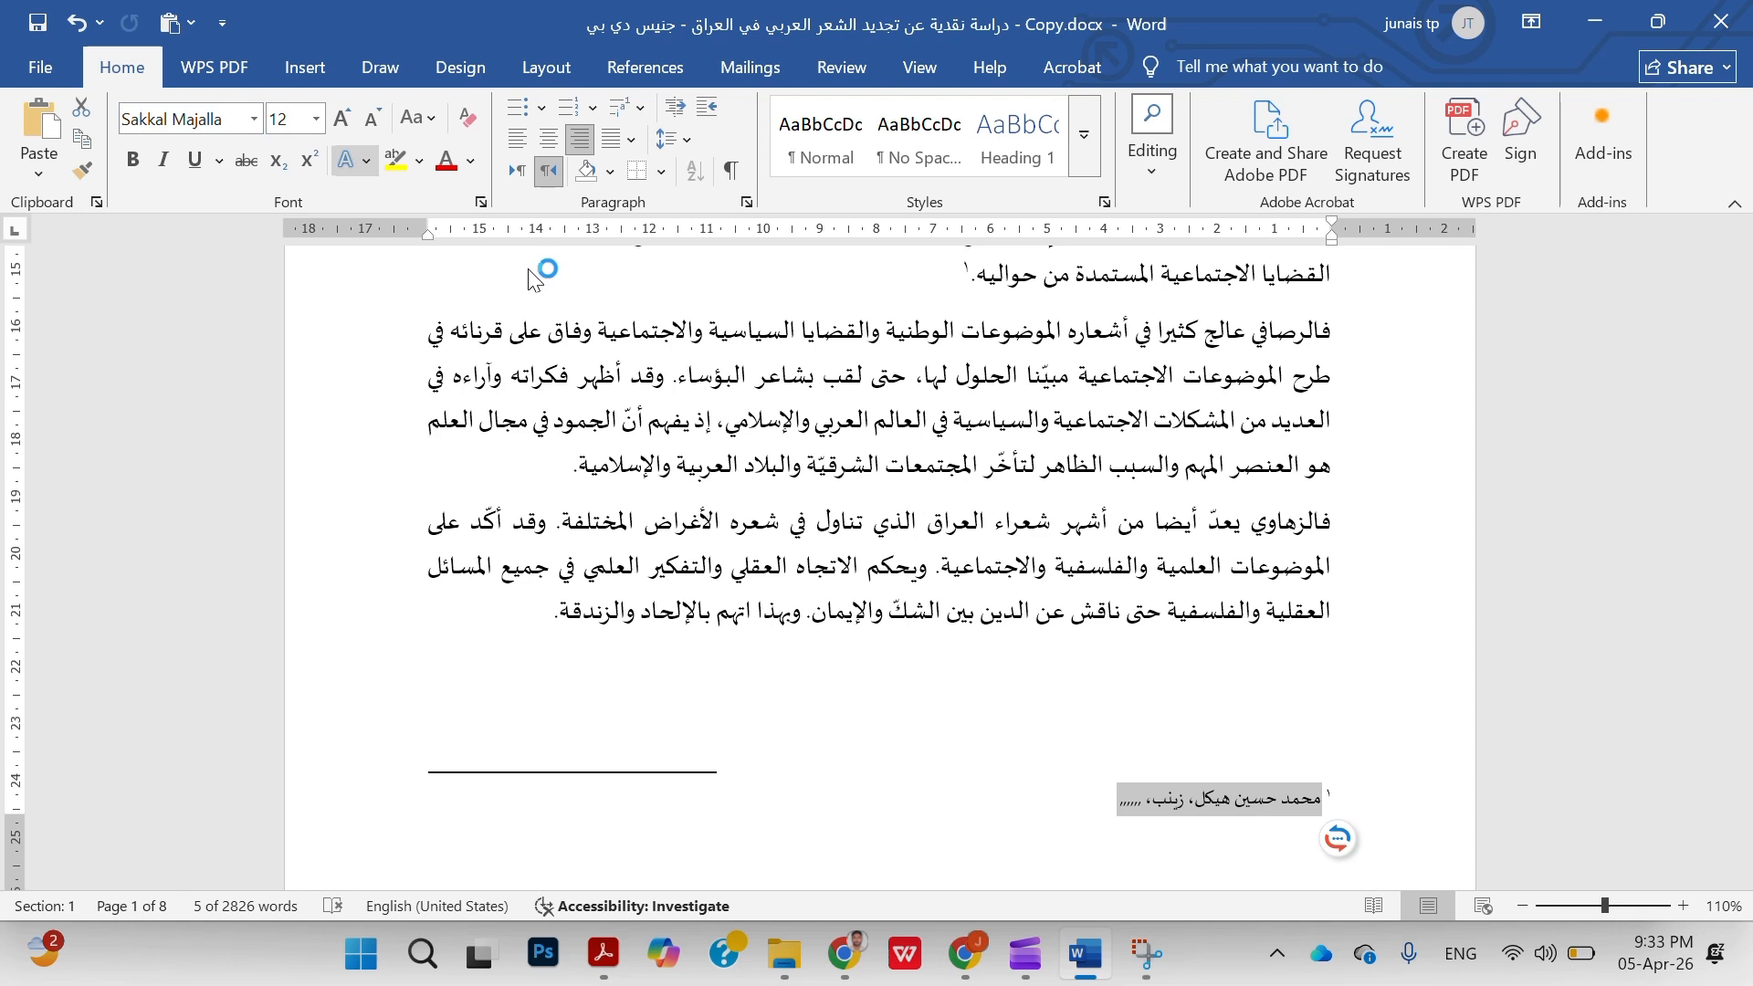
{"action": "left_click", "coordinate": [1112, 797]}
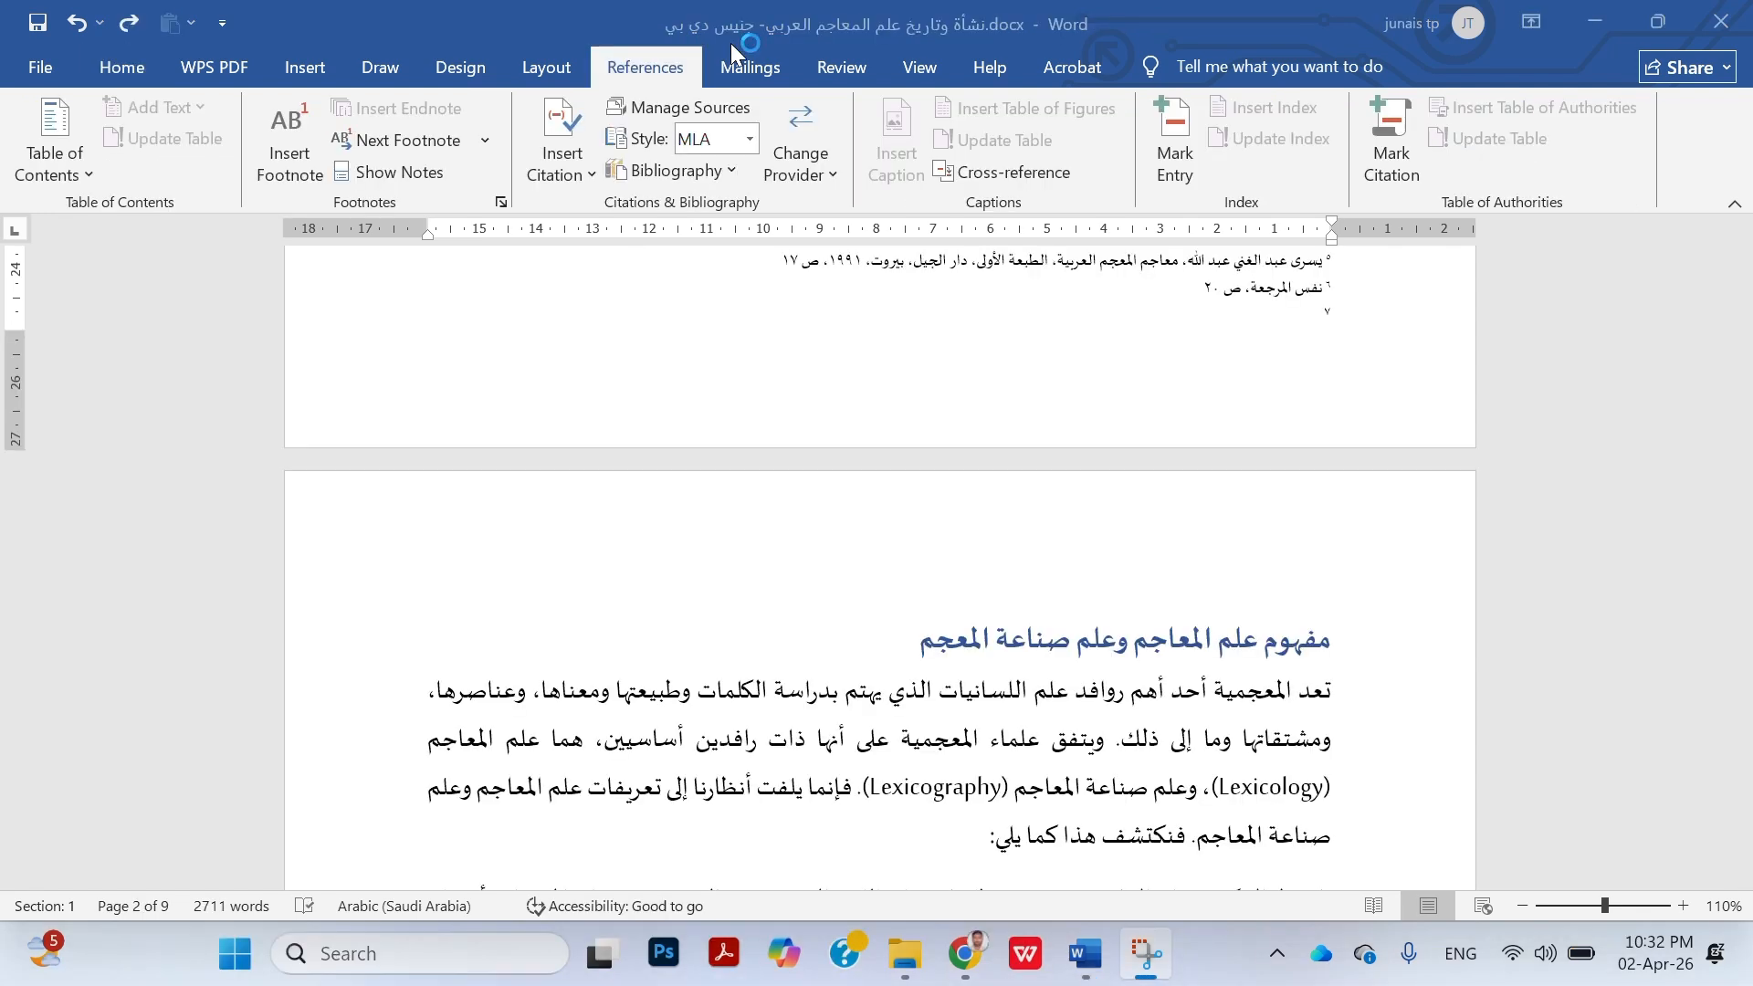
Change the footnote number format to "أ, ب, ت, ..." with continuous numbering for the whole document
{"action": "scroll", "coordinate": [1132, 375], "scroll_direction": "up", "scroll_amount": 3}
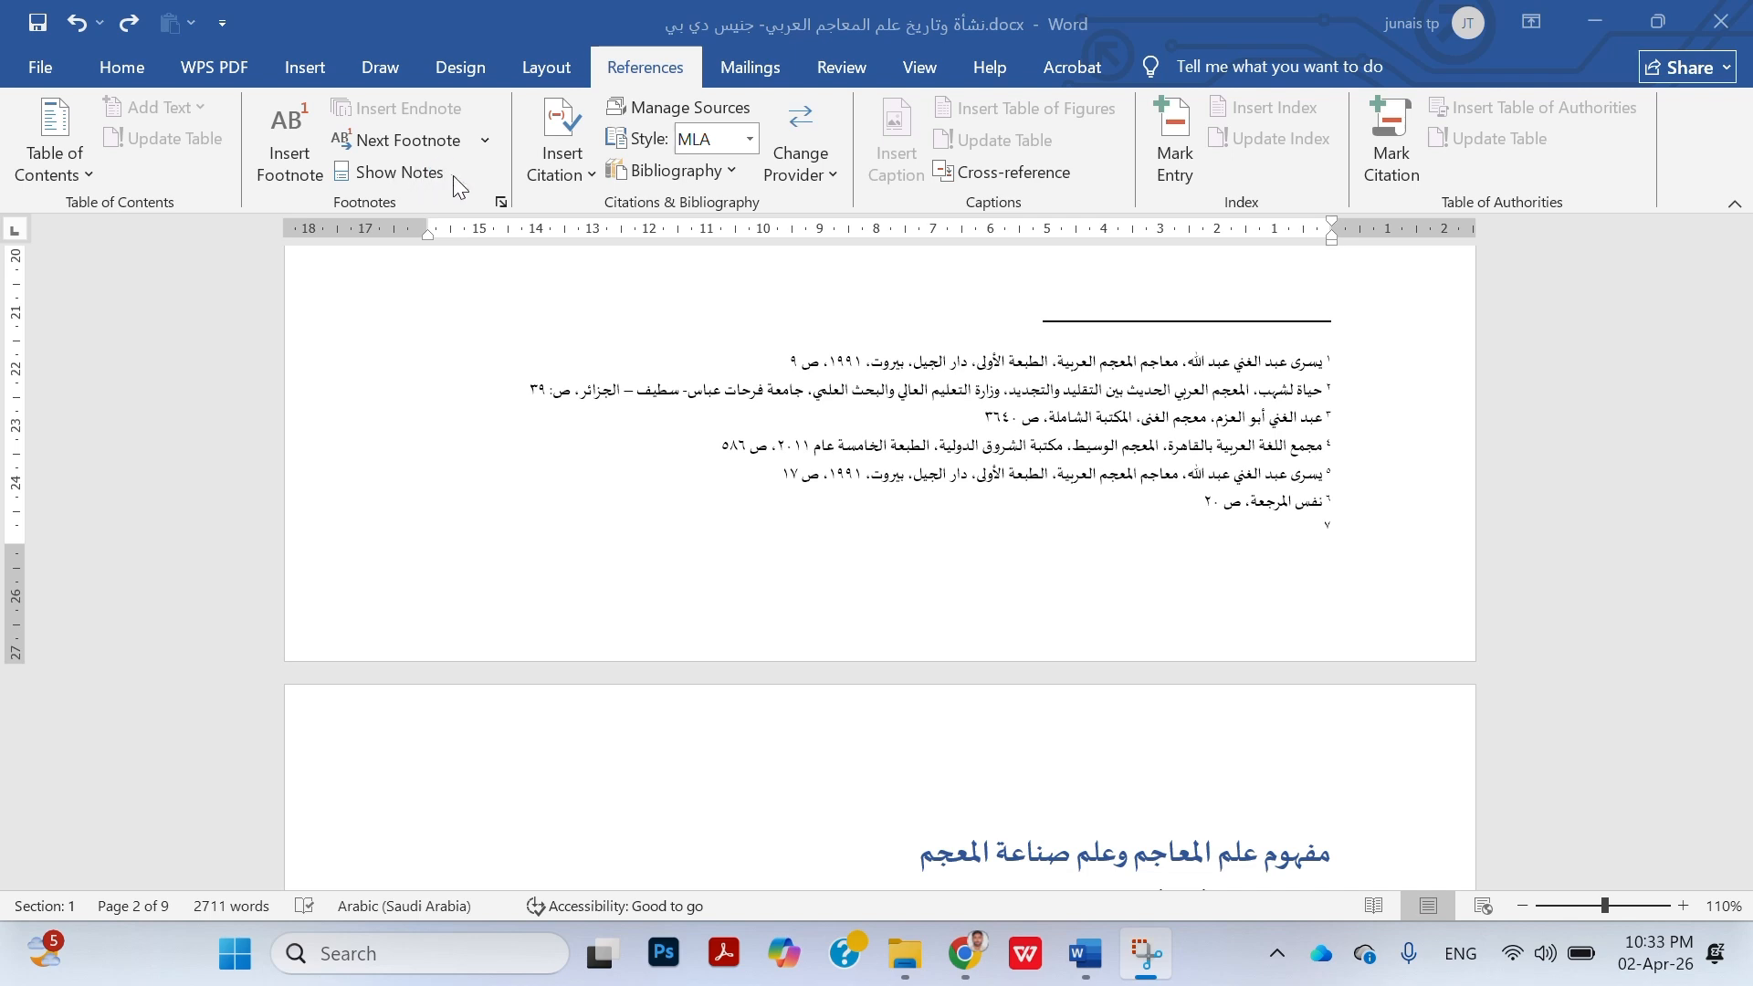
{"action": "left_click", "coordinate": [504, 204]}
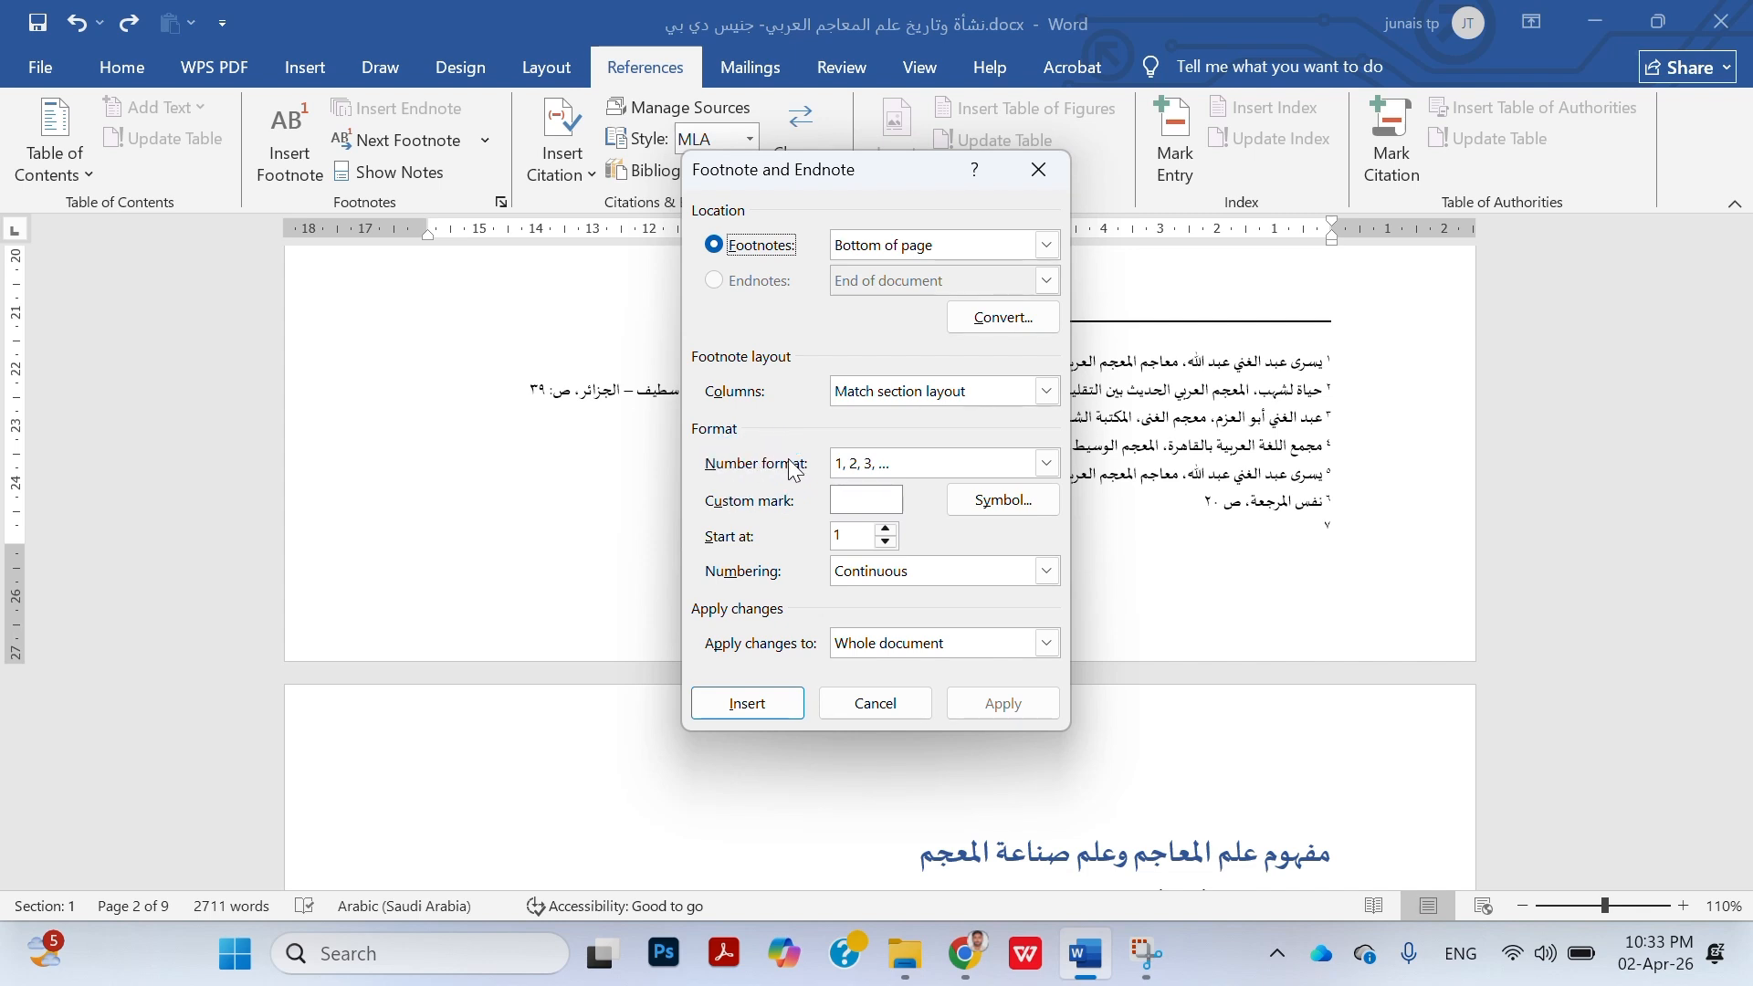
{"action": "left_click", "coordinate": [1046, 466]}
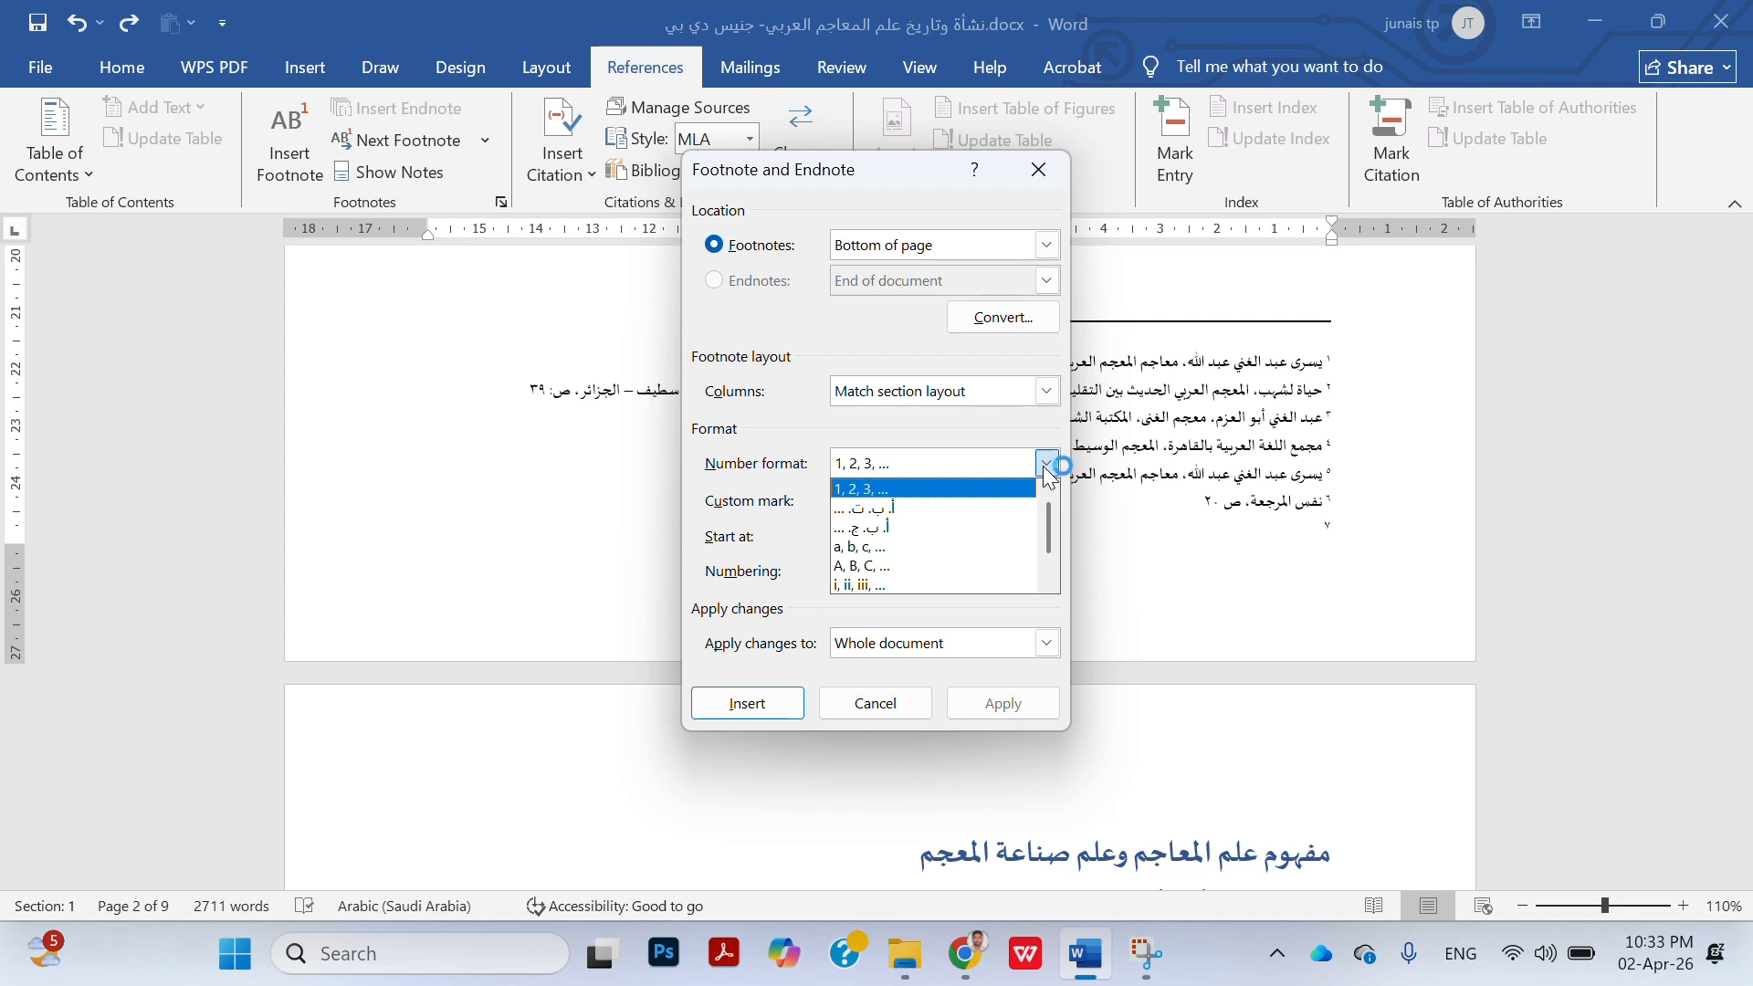
{"action": "left_click", "coordinate": [956, 509]}
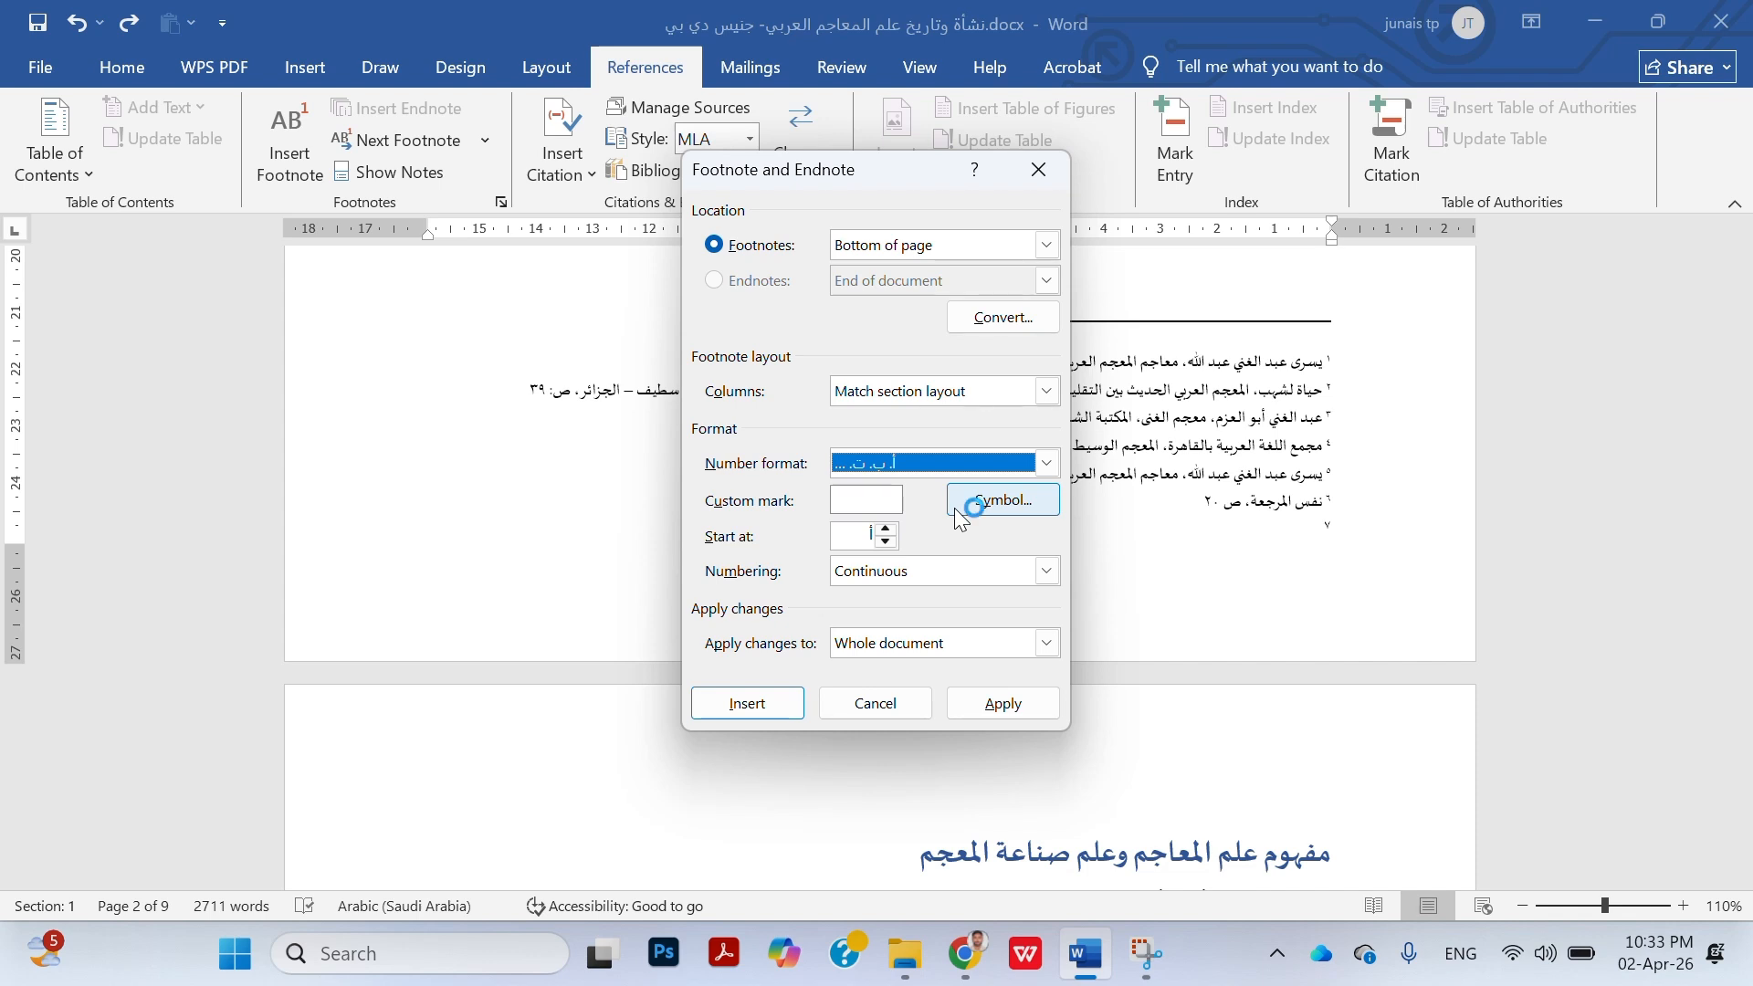
{"action": "left_click", "coordinate": [986, 577]}
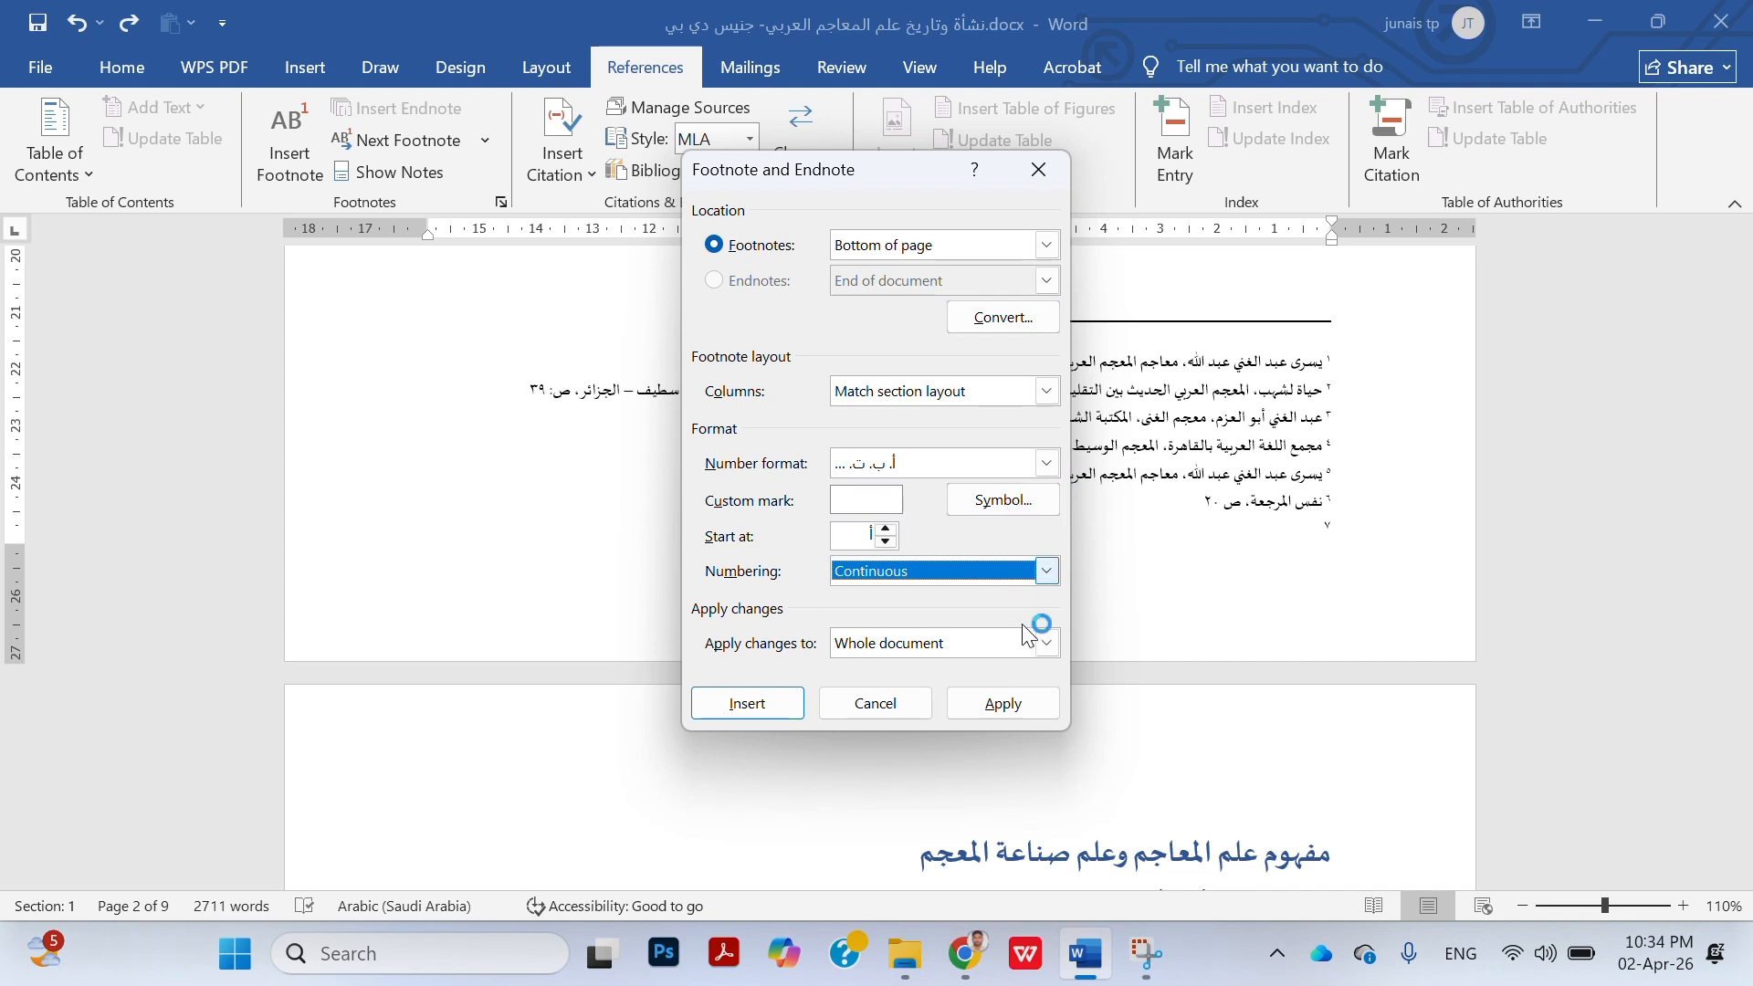
{"action": "left_click", "coordinate": [1006, 710]}
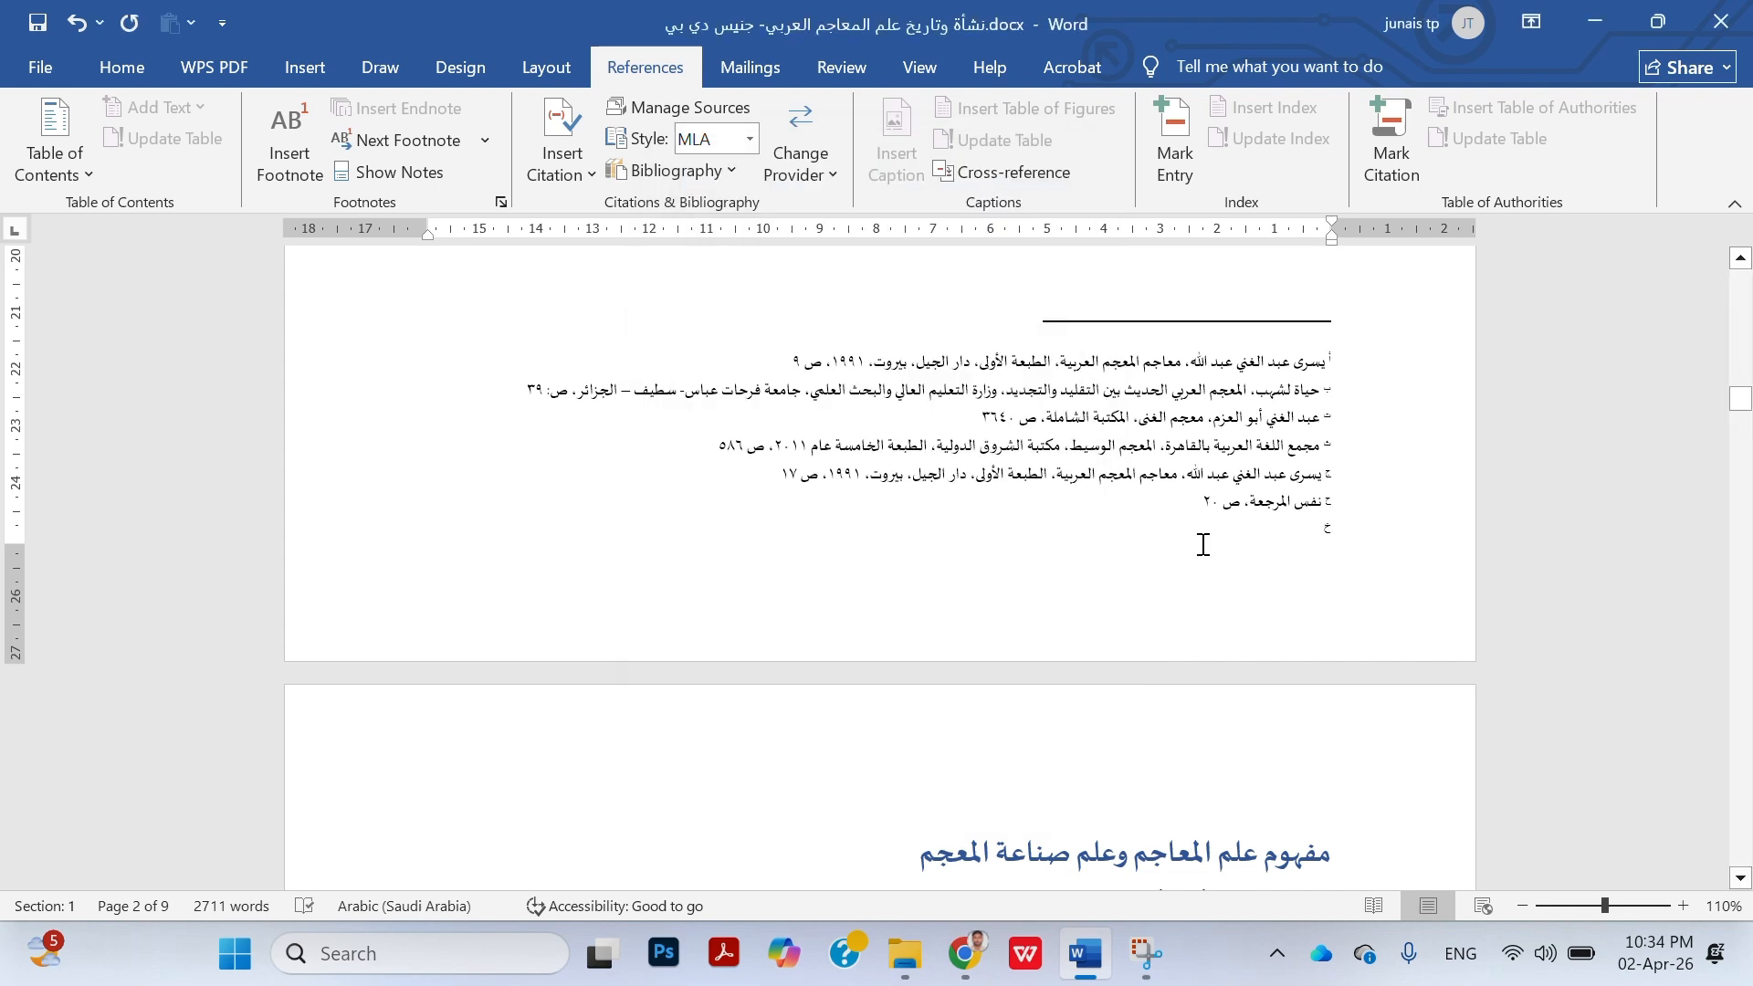
Convert all footnotes in the document to endnotes
{"action": "scroll", "coordinate": [1377, 391], "scroll_direction": "up", "scroll_amount": 4}
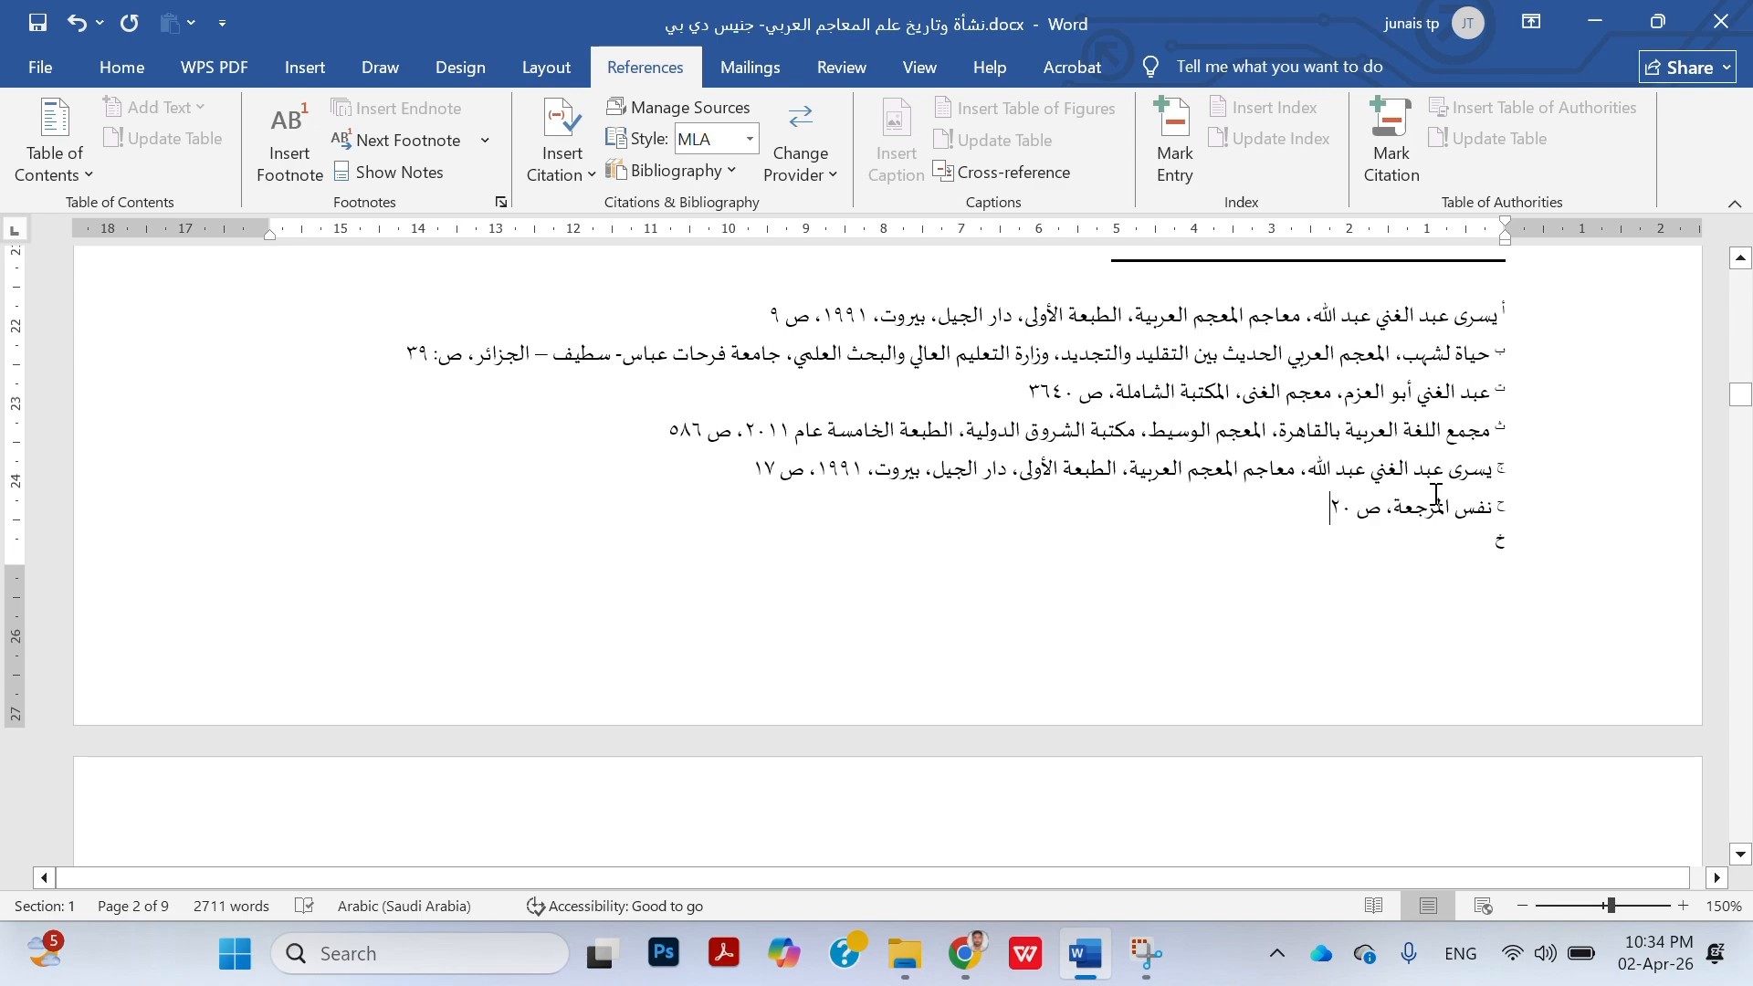
{"action": "scroll", "coordinate": [1437, 494], "scroll_direction": "down", "scroll_amount": 15}
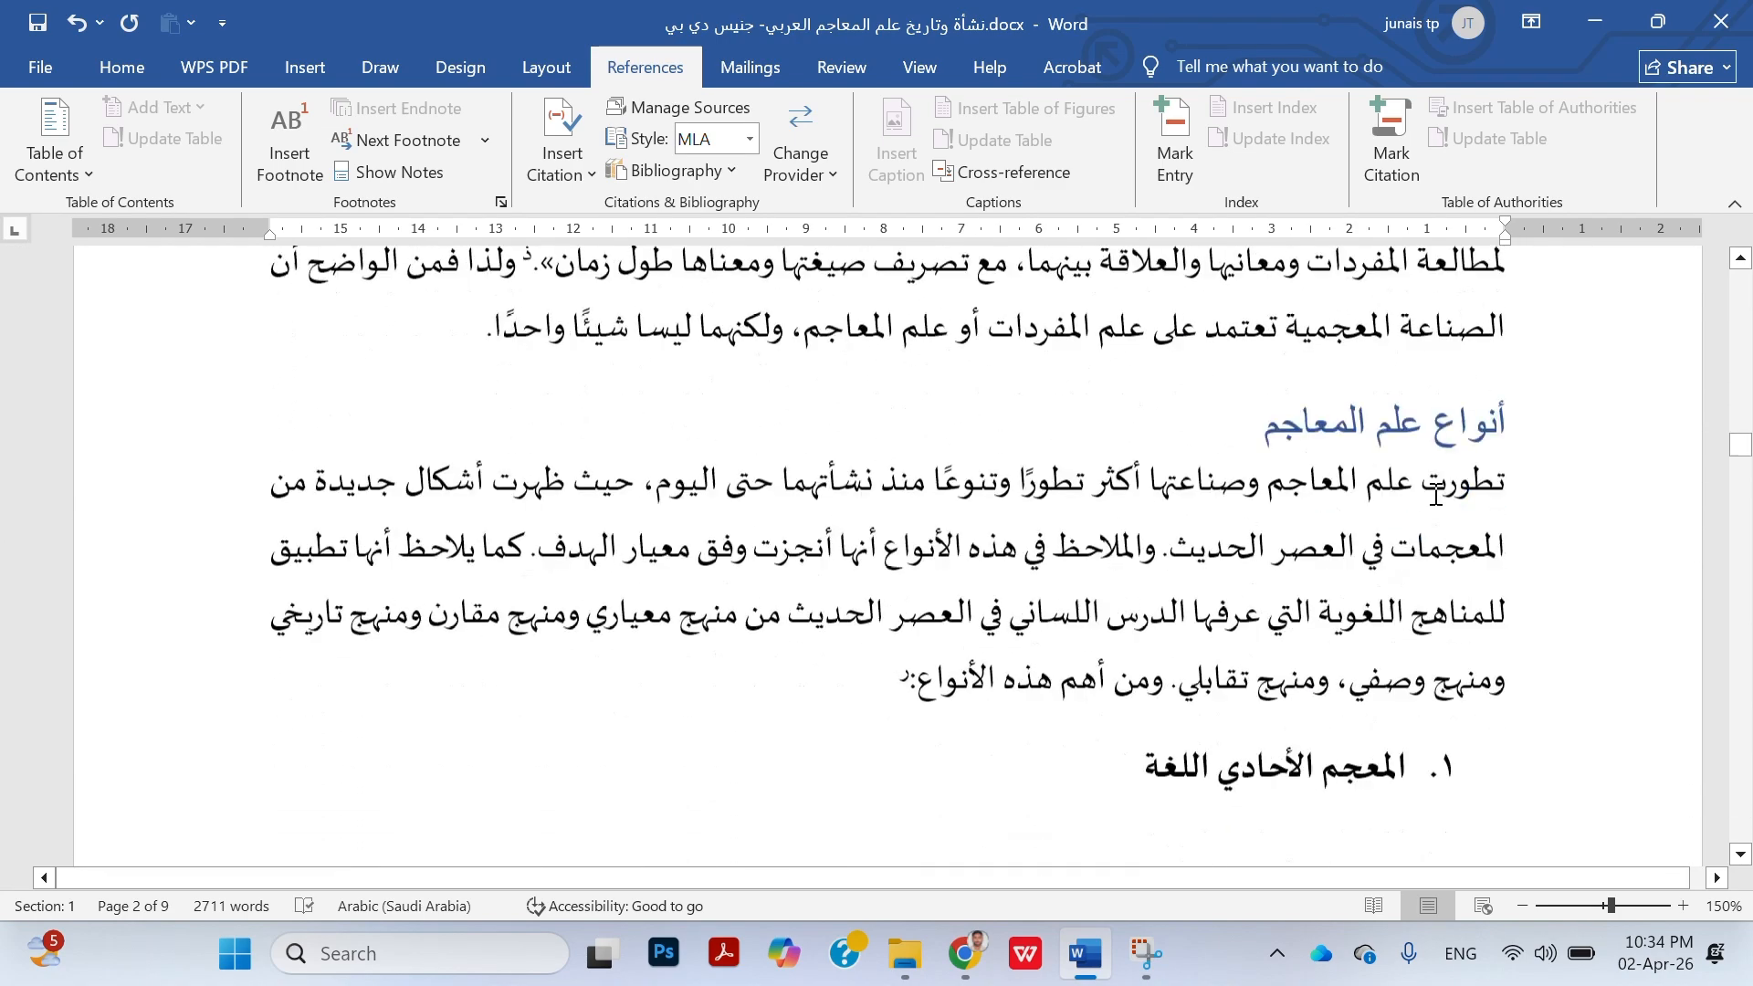
{"action": "scroll", "coordinate": [1436, 494], "scroll_direction": "down", "scroll_amount": 4}
{"action": "scroll", "coordinate": [1437, 494], "scroll_direction": "down", "scroll_amount": 4}
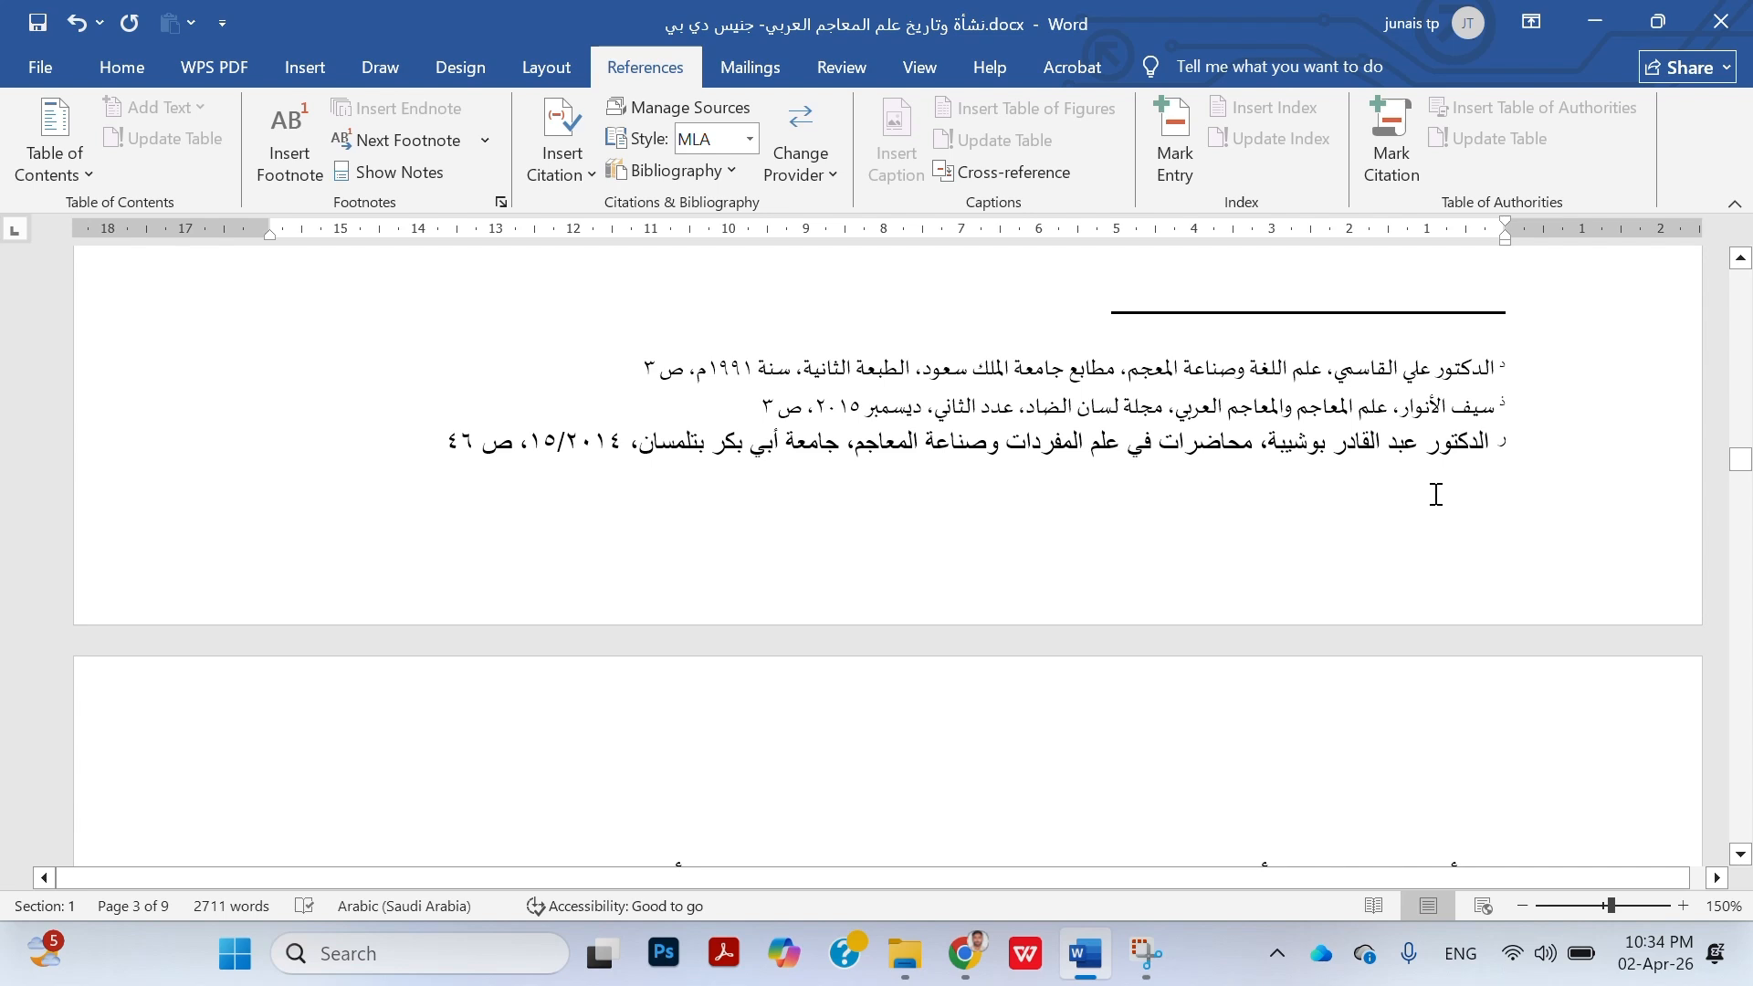
{"action": "scroll", "coordinate": [1437, 494], "scroll_direction": "down", "scroll_amount": 12}
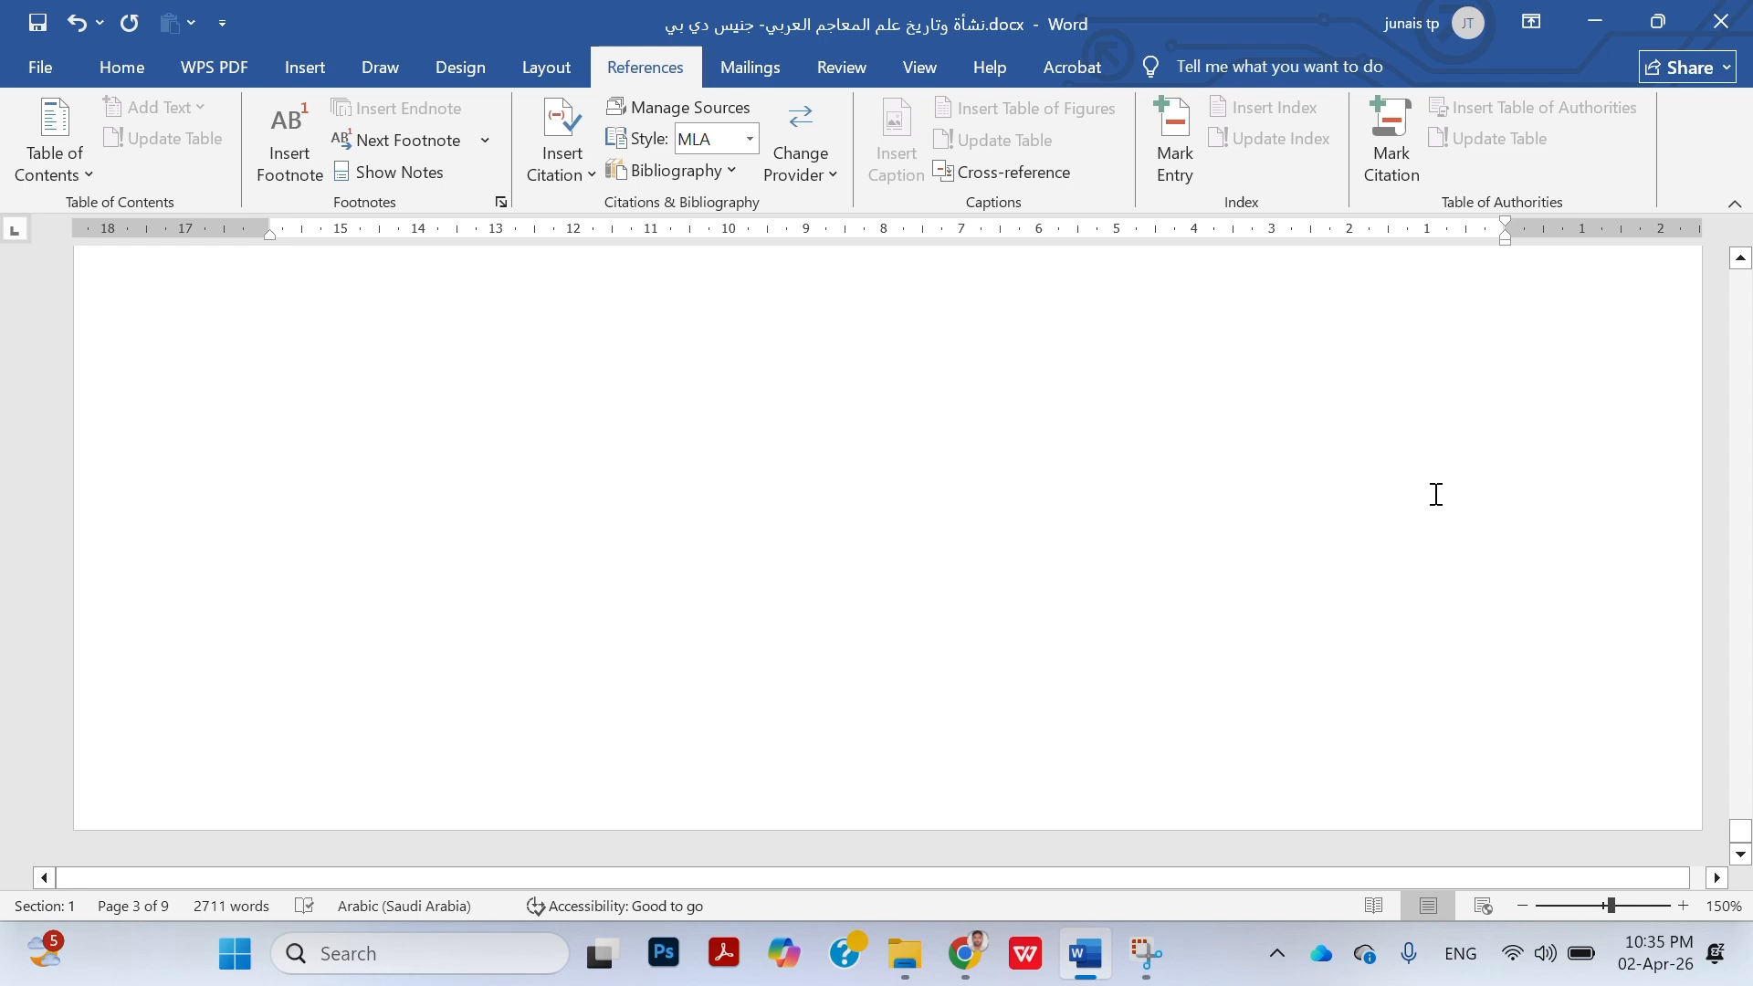
{"action": "left_click", "coordinate": [501, 202]}
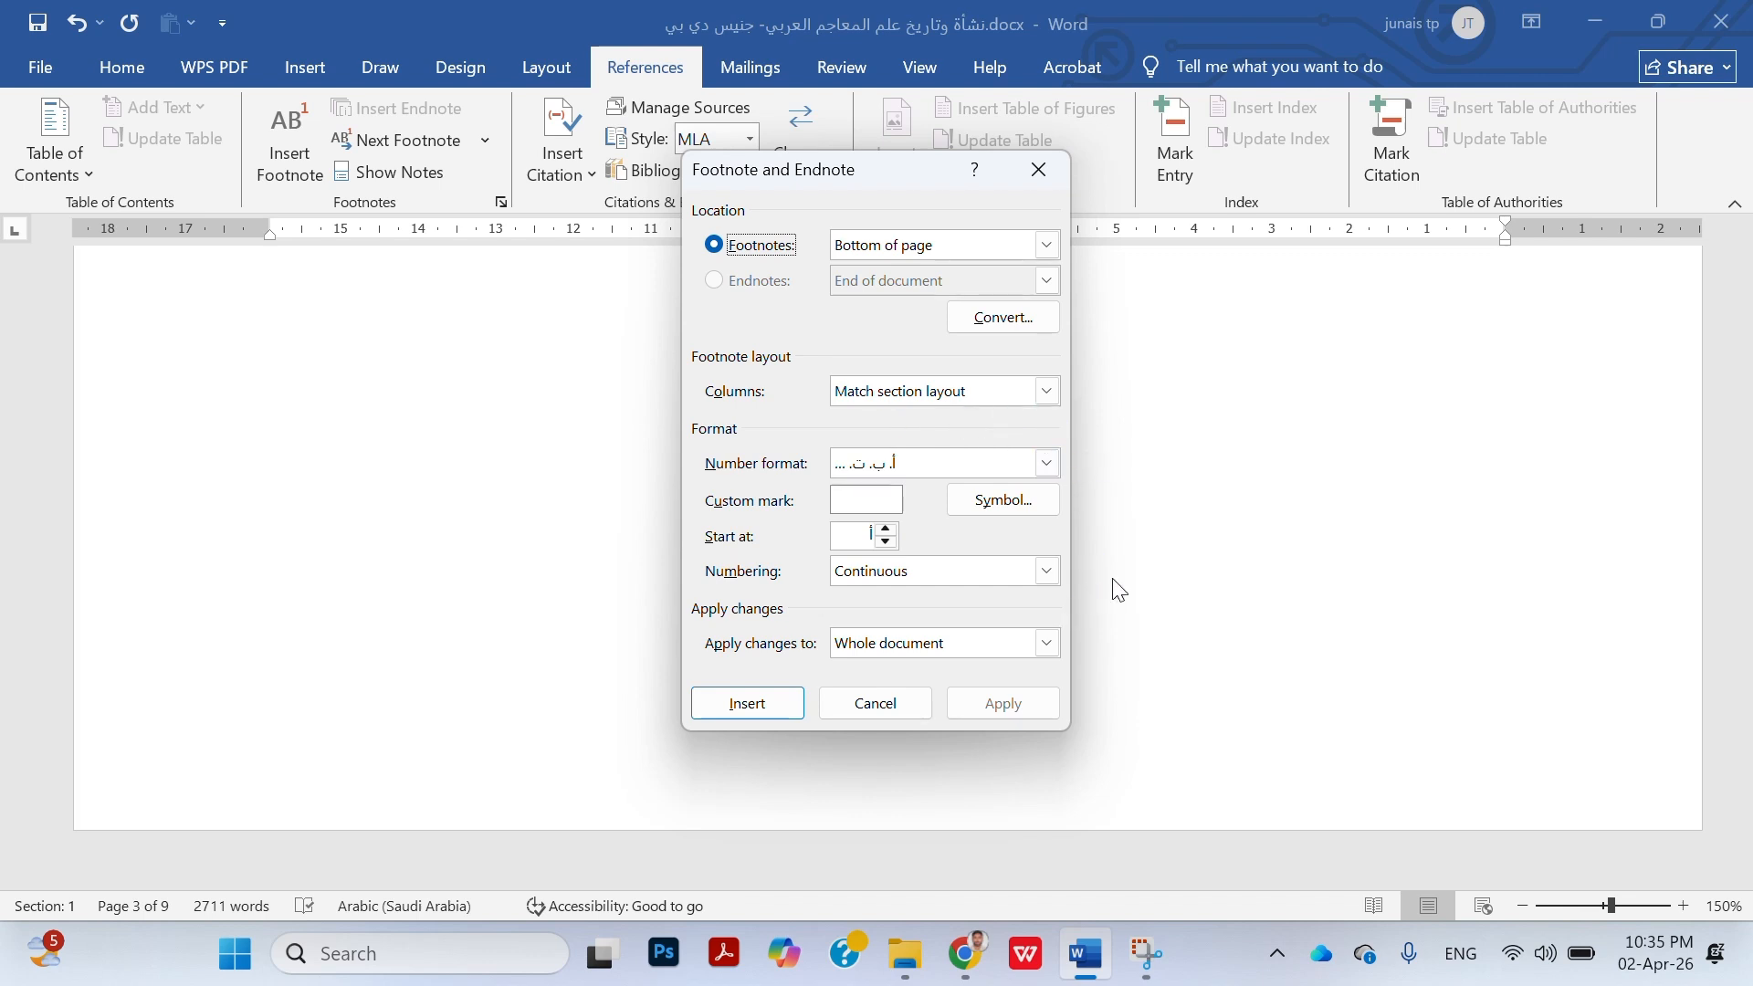
{"action": "left_click", "coordinate": [996, 326]}
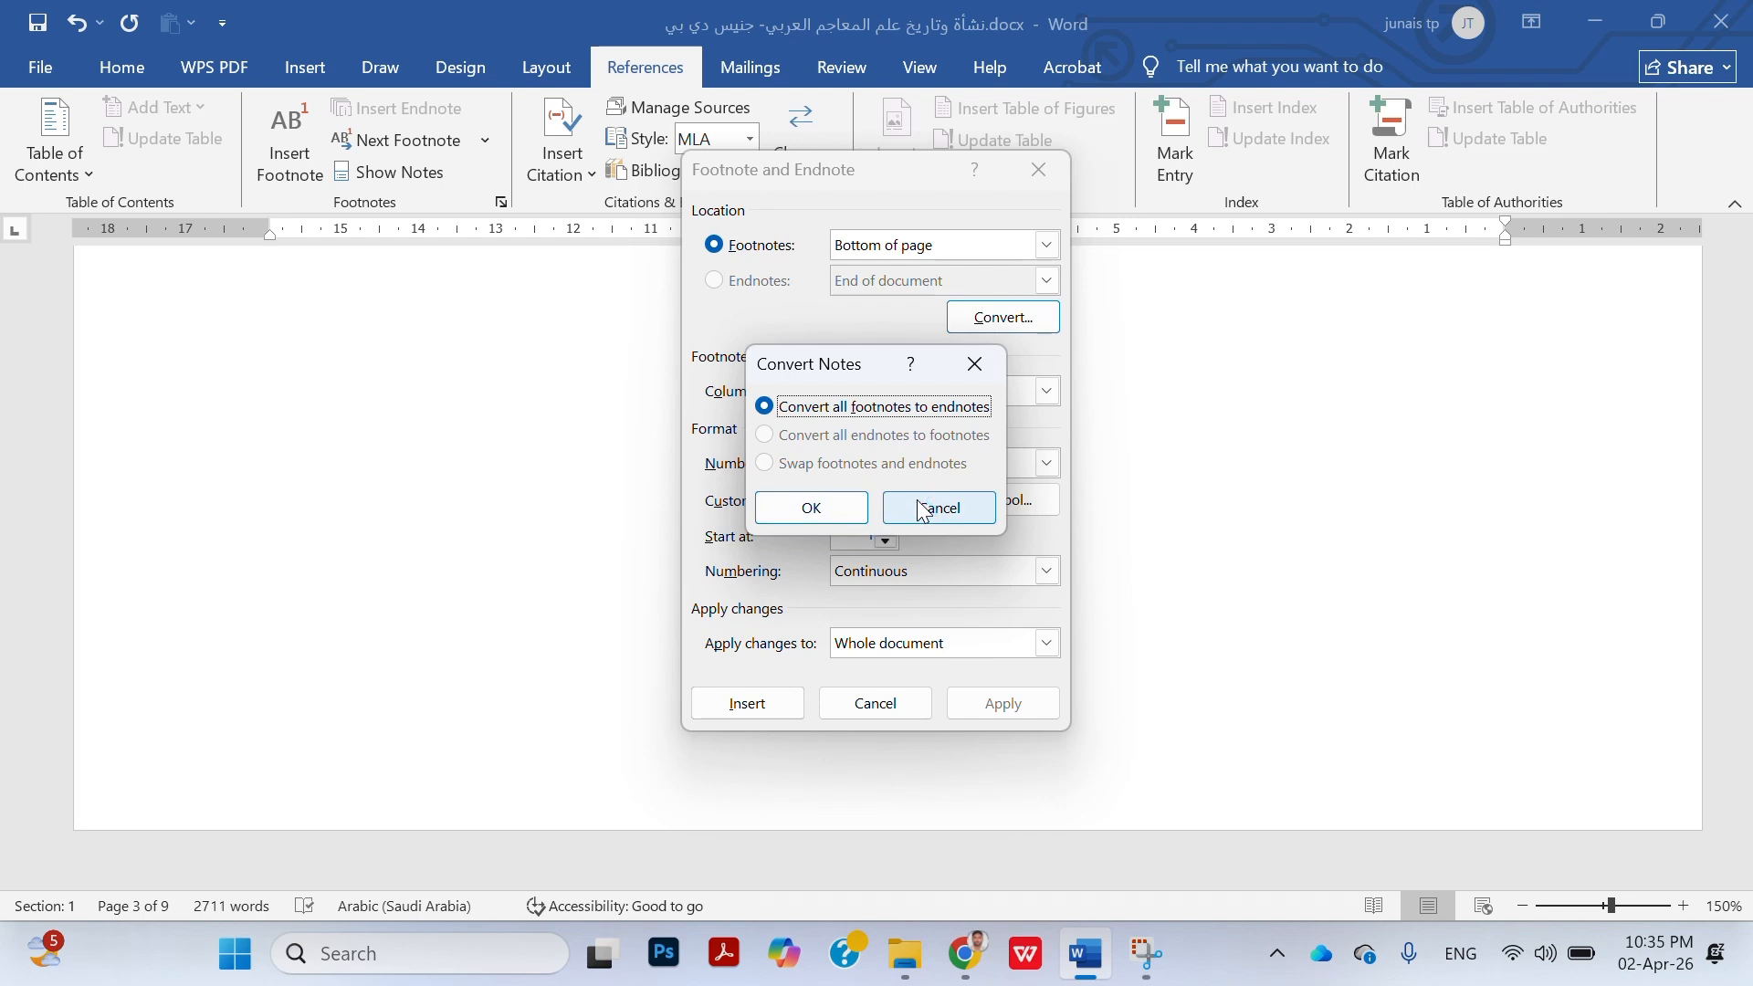
{"action": "left_click", "coordinate": [807, 517]}
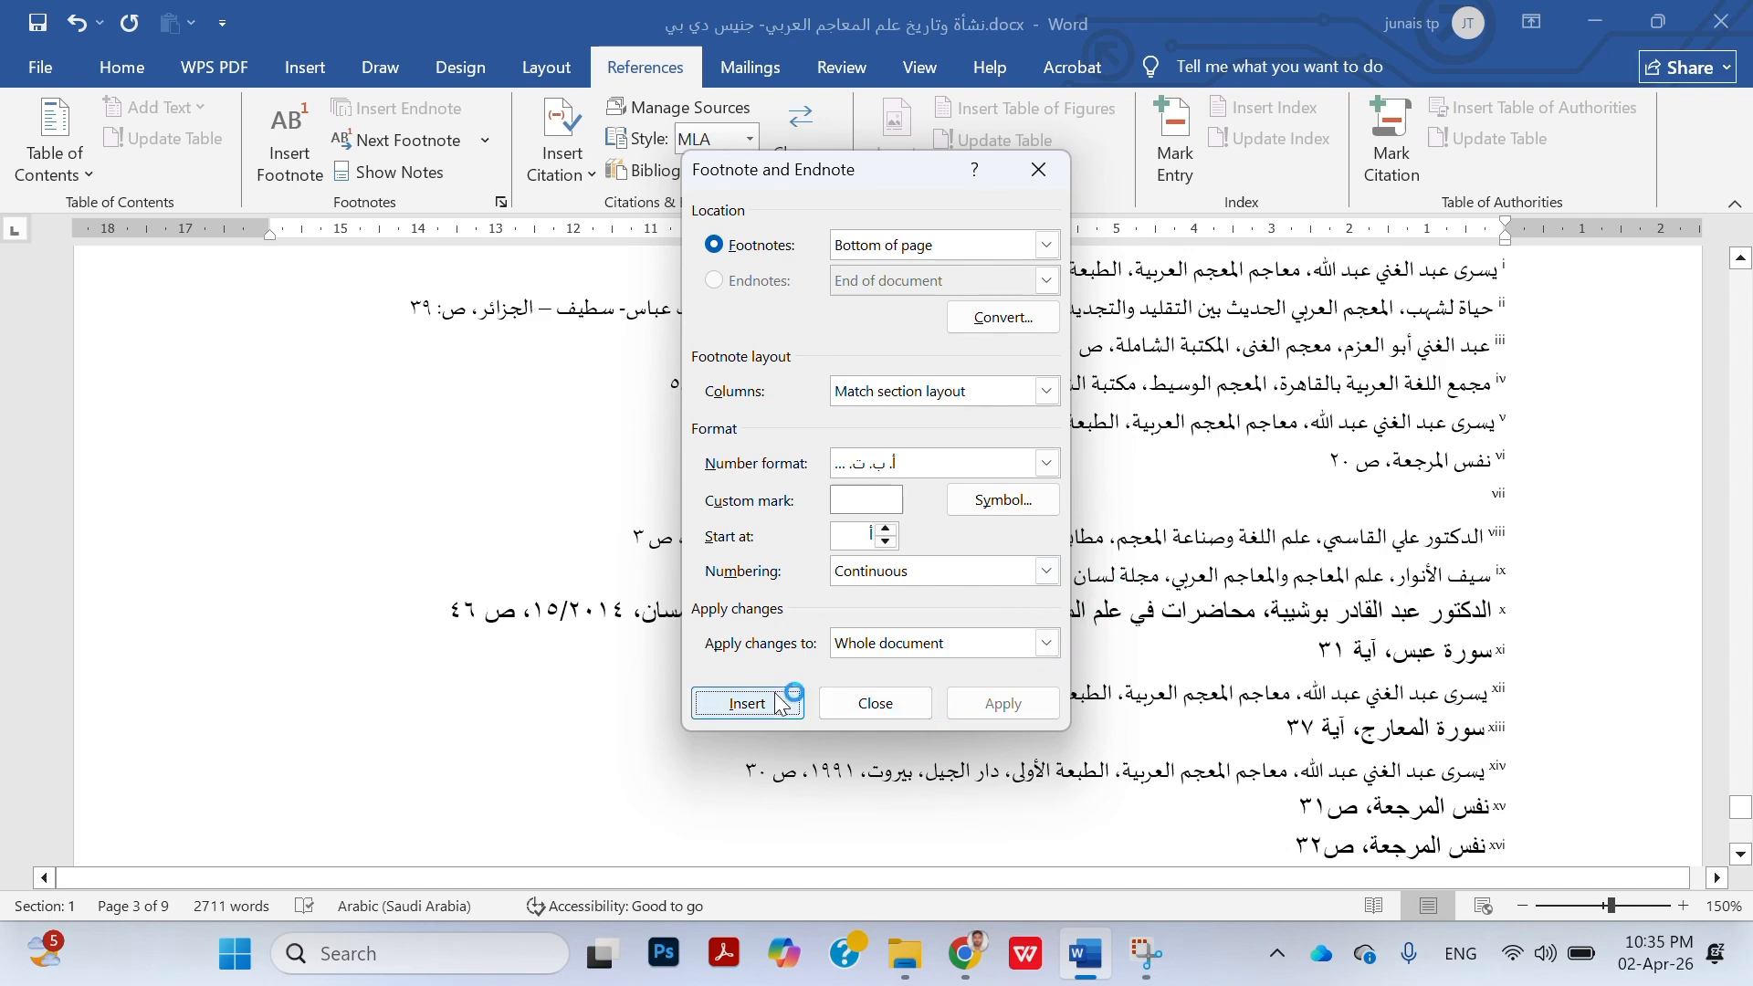
{"action": "left_click", "coordinate": [908, 704]}
Examine the converted endnotes and their numbering below the bibliography at the end of the document
{"action": "scroll", "coordinate": [1388, 476], "scroll_direction": "up", "scroll_amount": 5}
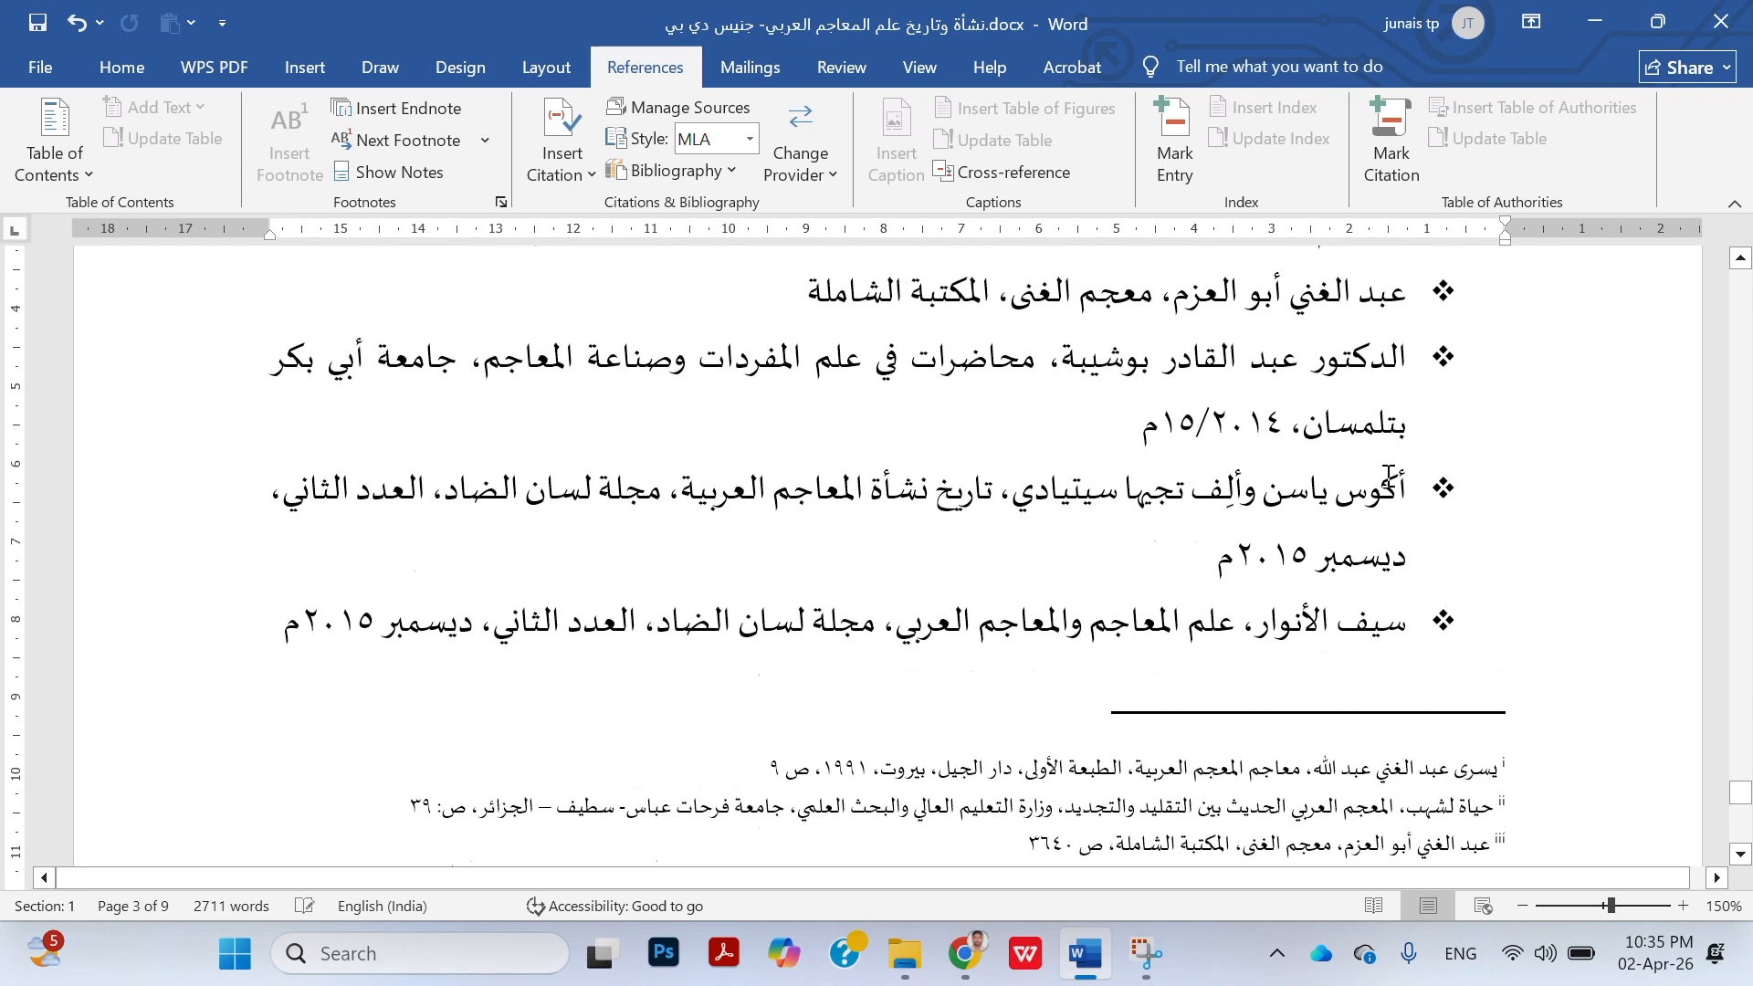
{"action": "scroll", "coordinate": [1388, 477], "scroll_direction": "down", "scroll_amount": 4}
{"action": "scroll", "coordinate": [1388, 466], "scroll_direction": "down", "scroll_amount": 1}
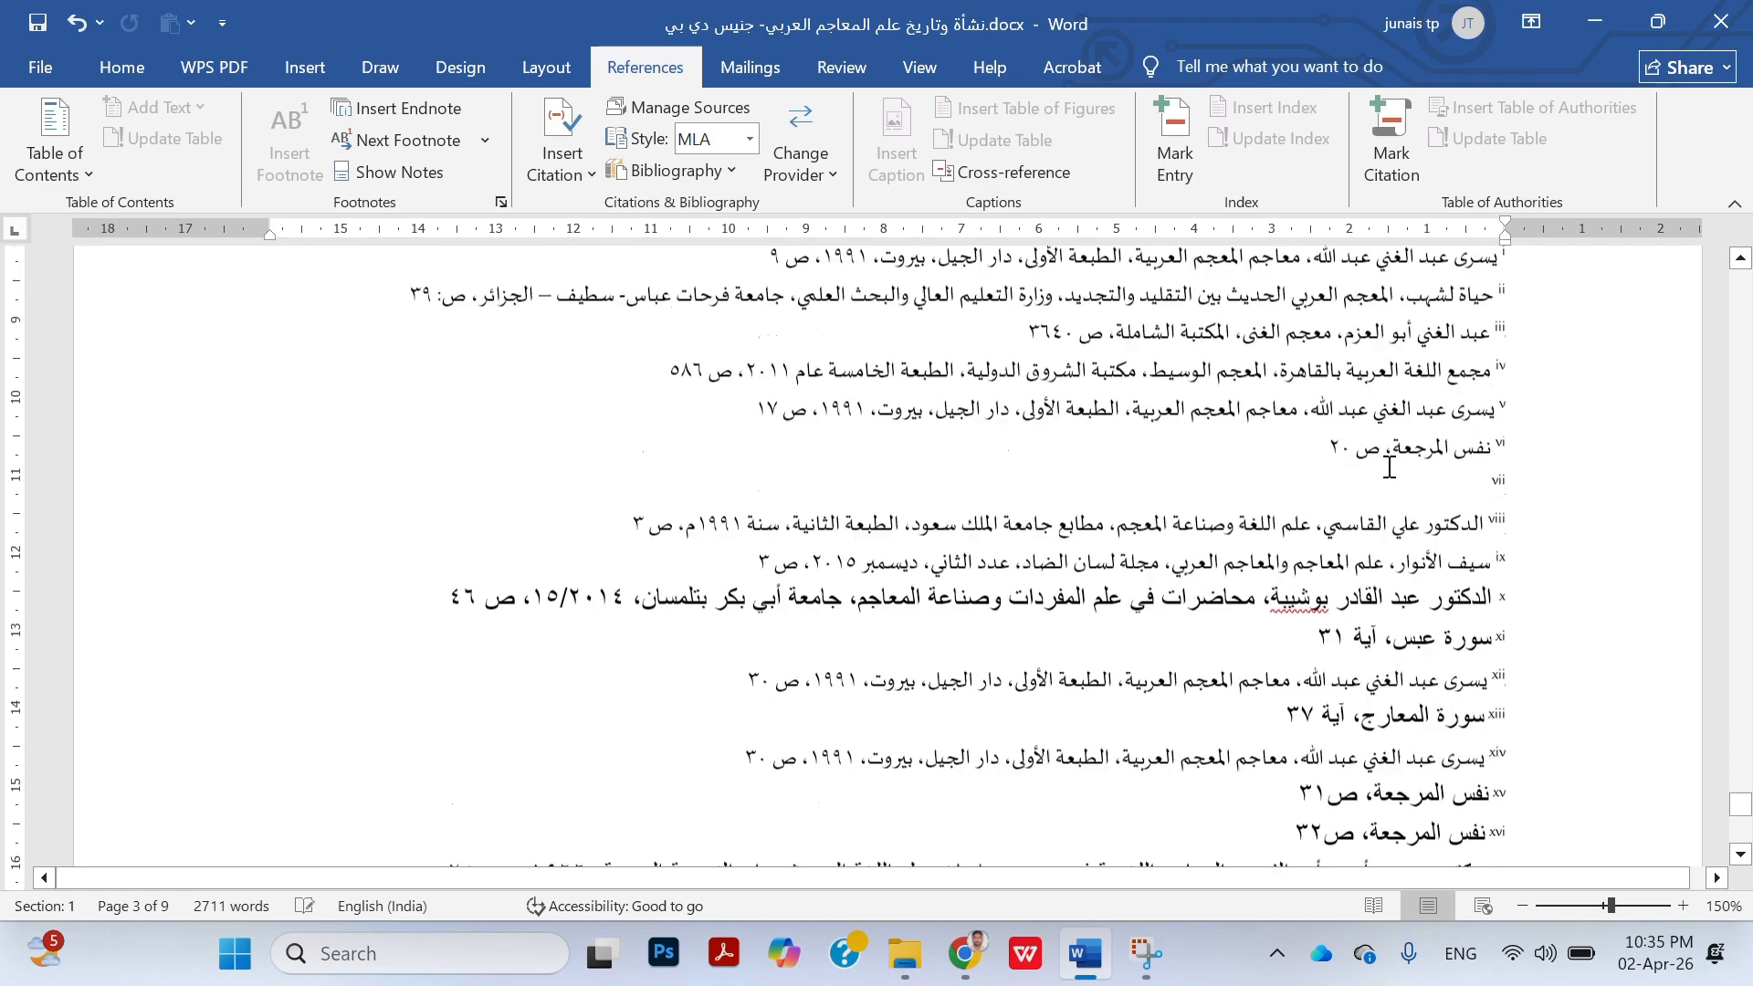
{"action": "scroll", "coordinate": [1389, 466], "scroll_direction": "up", "scroll_amount": 12}
{"action": "scroll", "coordinate": [1389, 468], "scroll_direction": "down", "scroll_amount": 15}
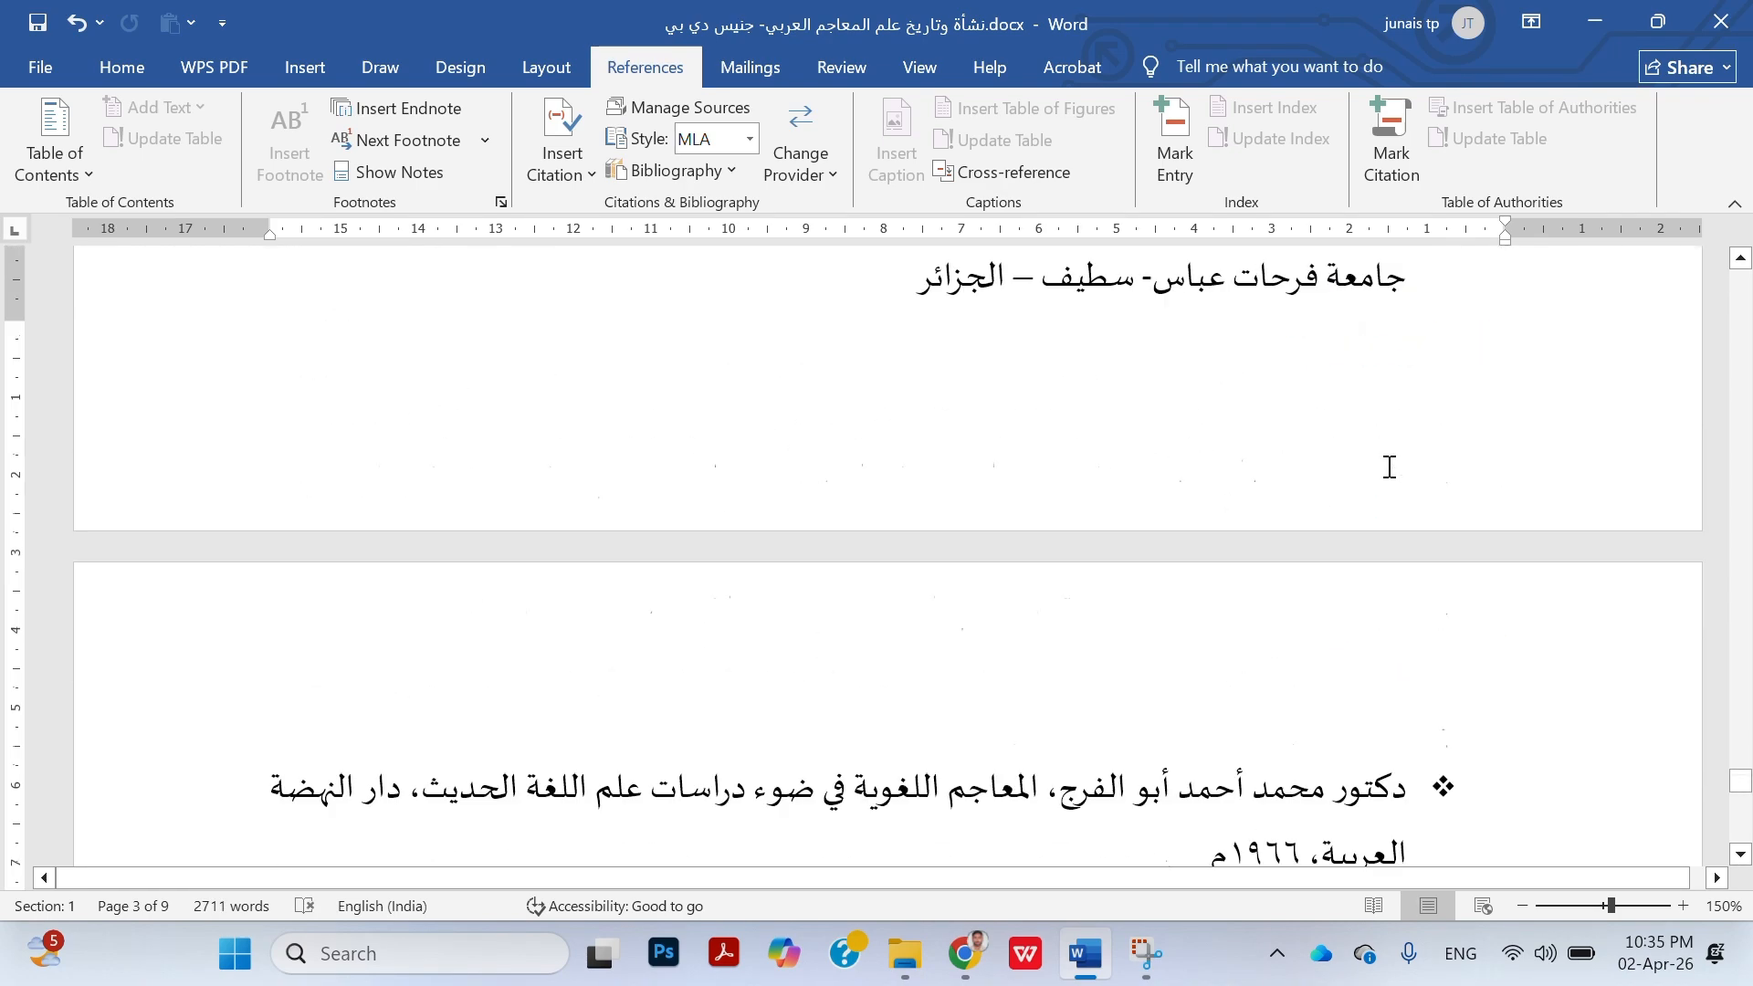
{"action": "scroll", "coordinate": [1389, 468], "scroll_direction": "up", "scroll_amount": 3}
{"action": "scroll", "coordinate": [1389, 467], "scroll_direction": "up", "scroll_amount": 3}
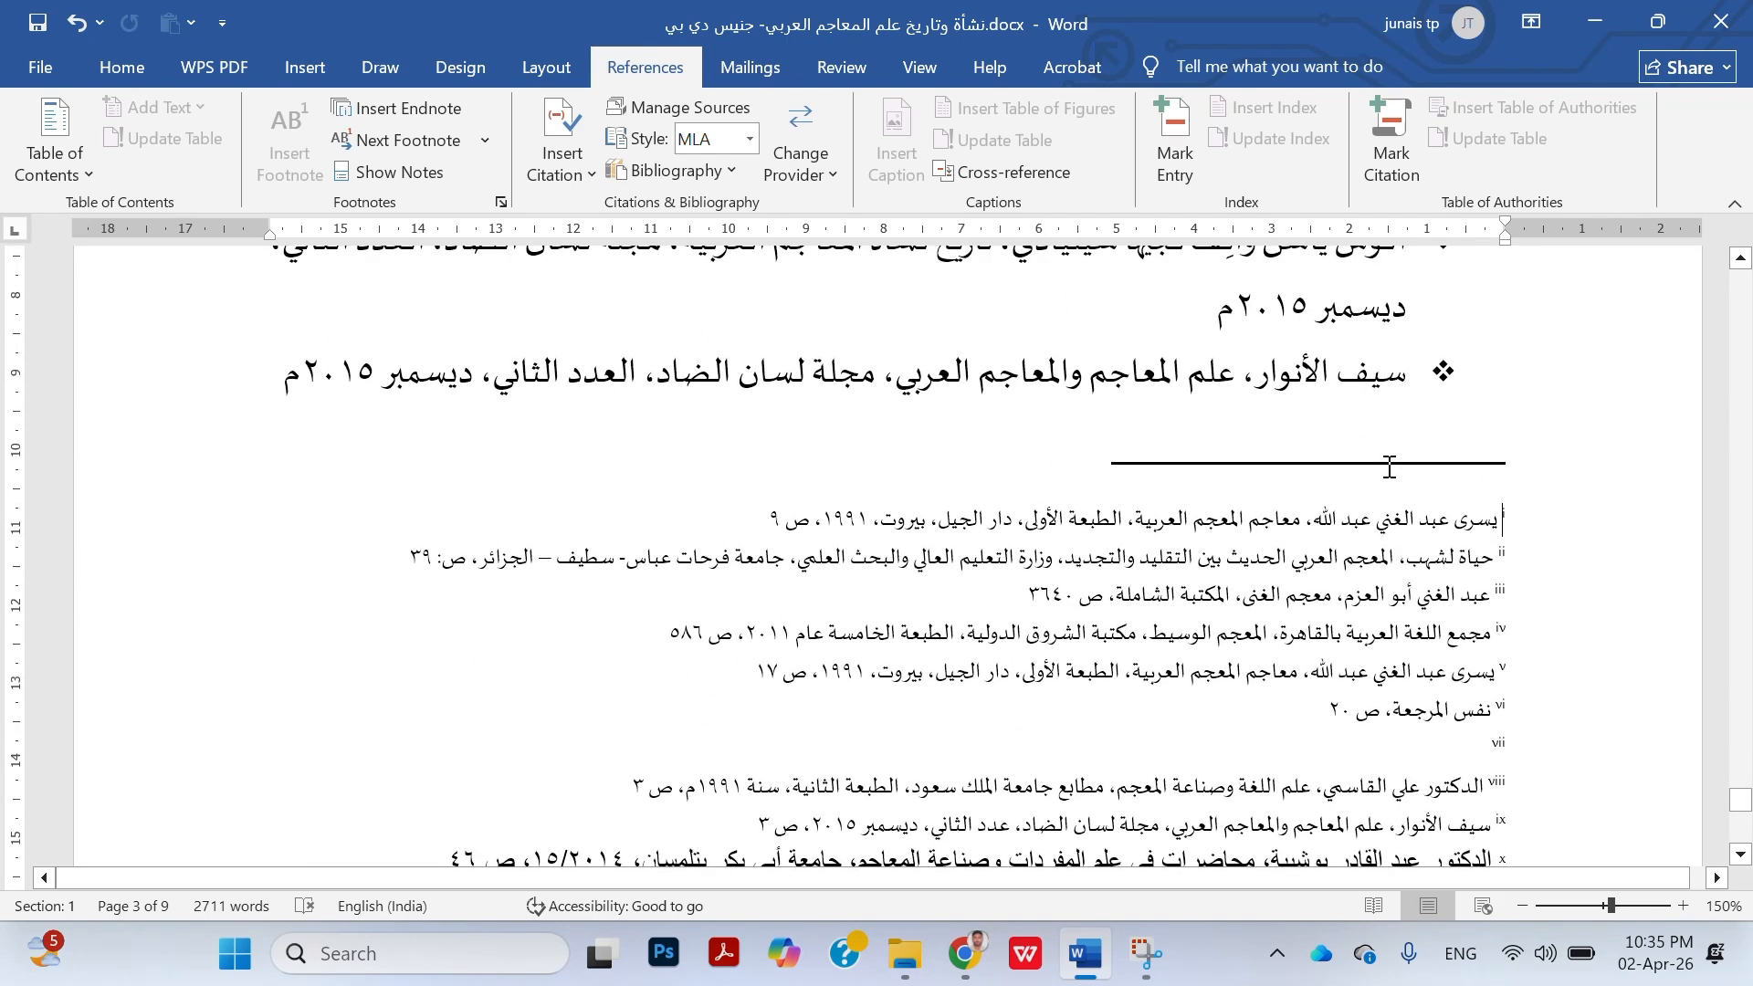
{"action": "scroll", "coordinate": [1389, 467], "scroll_direction": "down", "scroll_amount": 20}
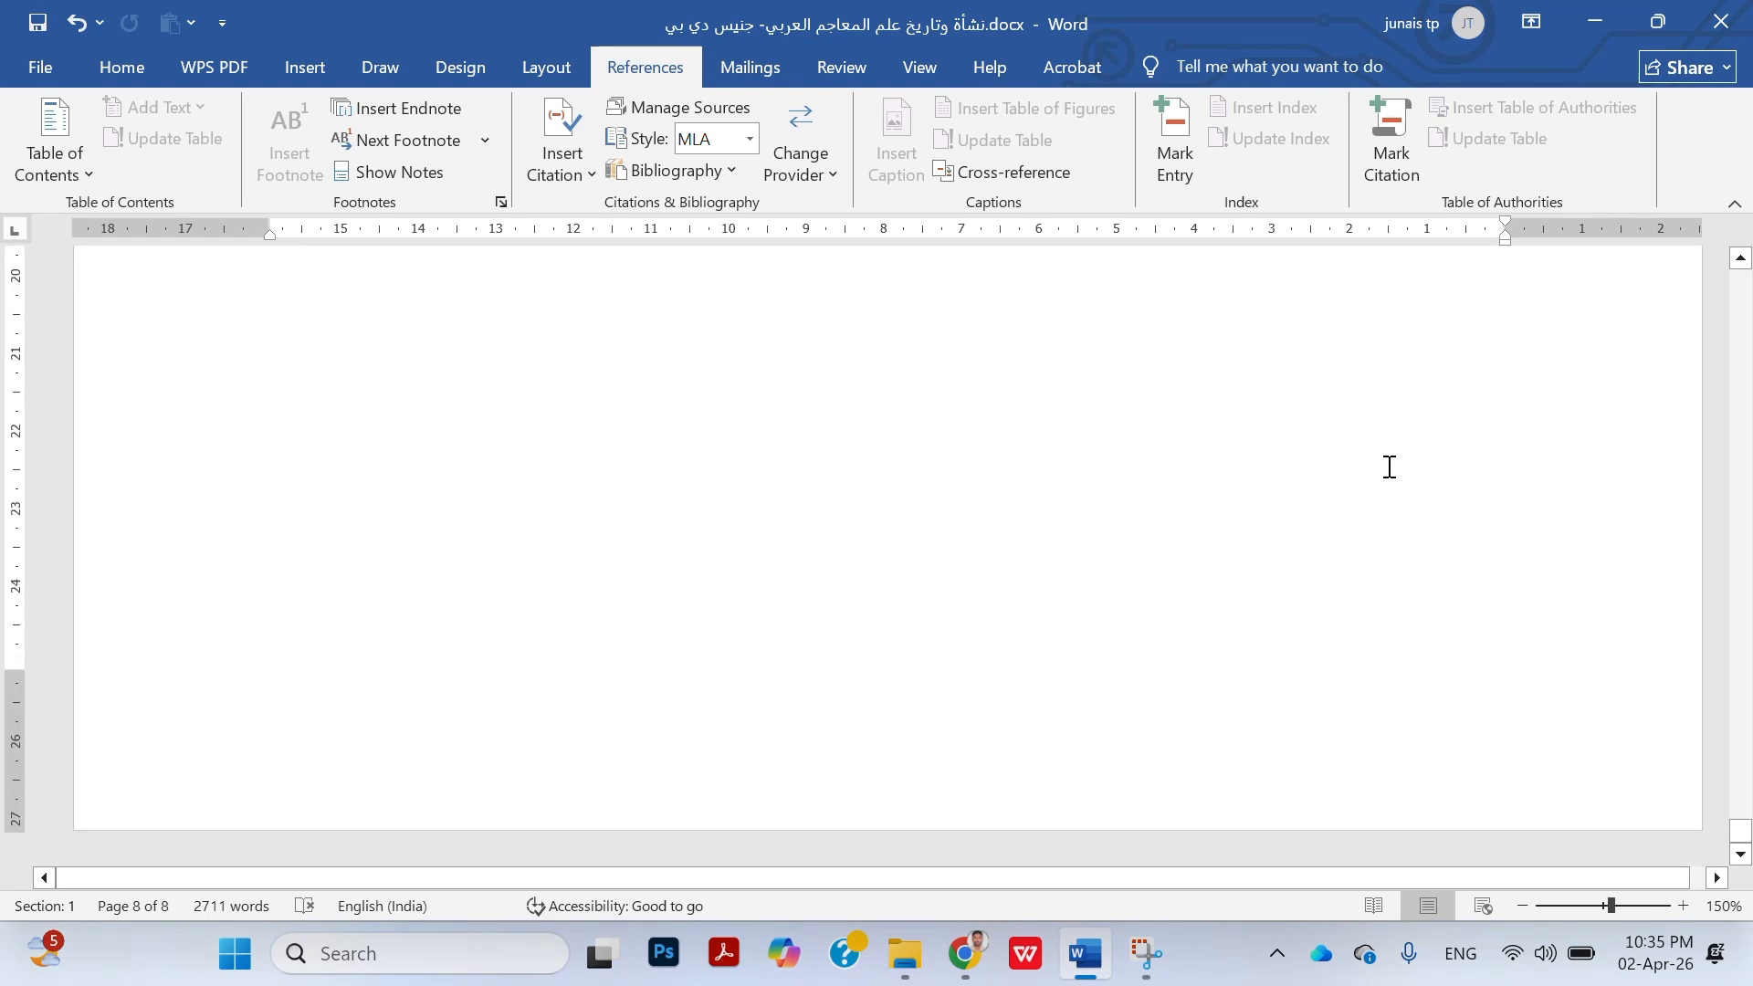
{"action": "scroll", "coordinate": [1389, 467], "scroll_direction": "up", "scroll_amount": 7}
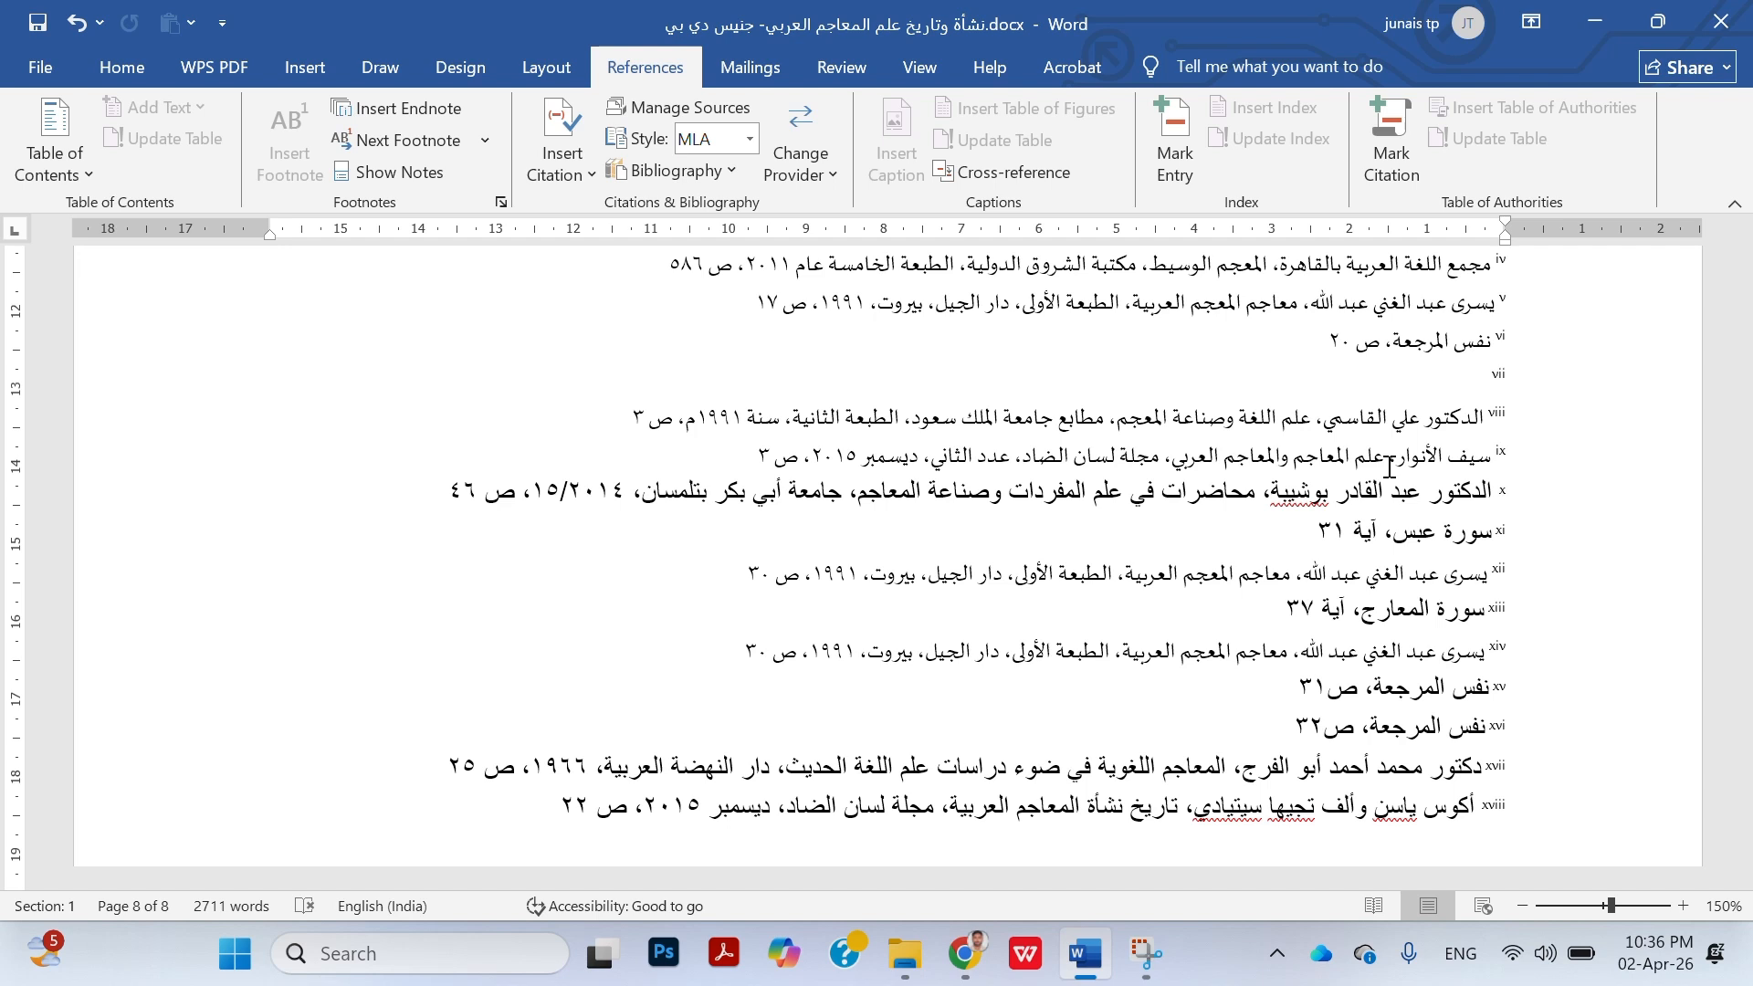
{"action": "scroll", "coordinate": [1400, 400], "scroll_direction": "up", "scroll_amount": 1}
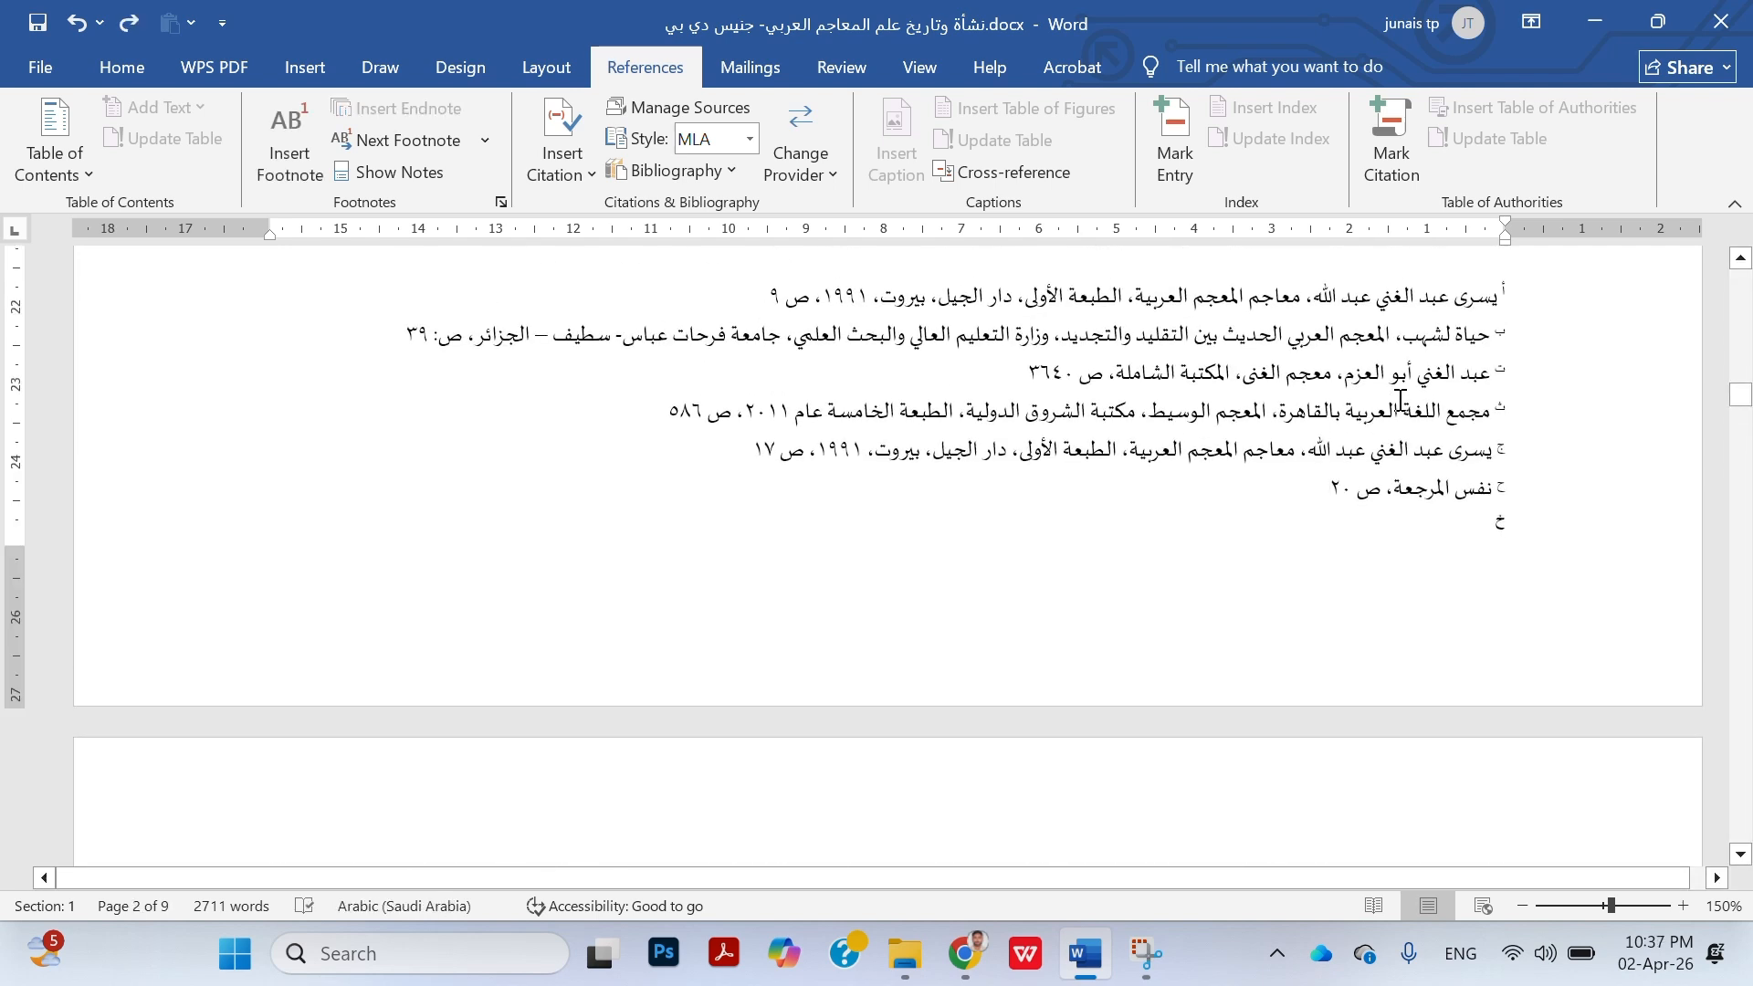
Delete the empty footnote "خ" by removing its reference mark after "قاموساً." in the body text on page 2
{"action": "scroll", "coordinate": [1401, 400], "scroll_direction": "up", "scroll_amount": 3}
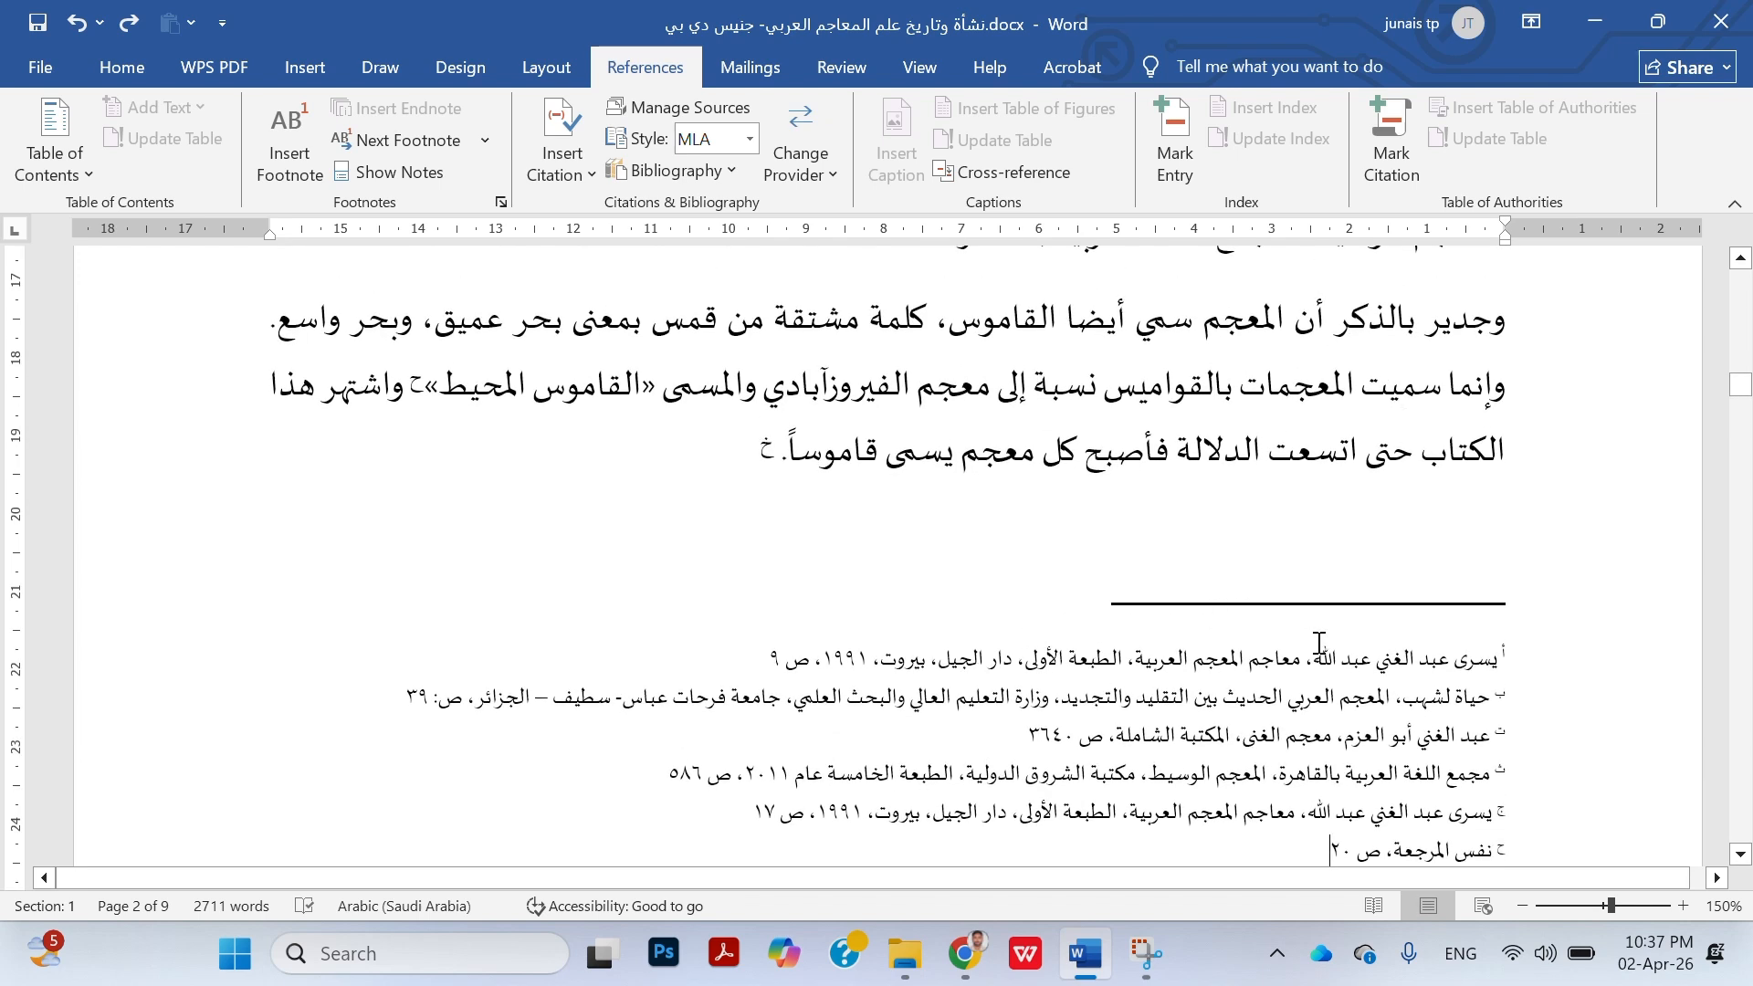
{"action": "left_click", "coordinate": [739, 447]}
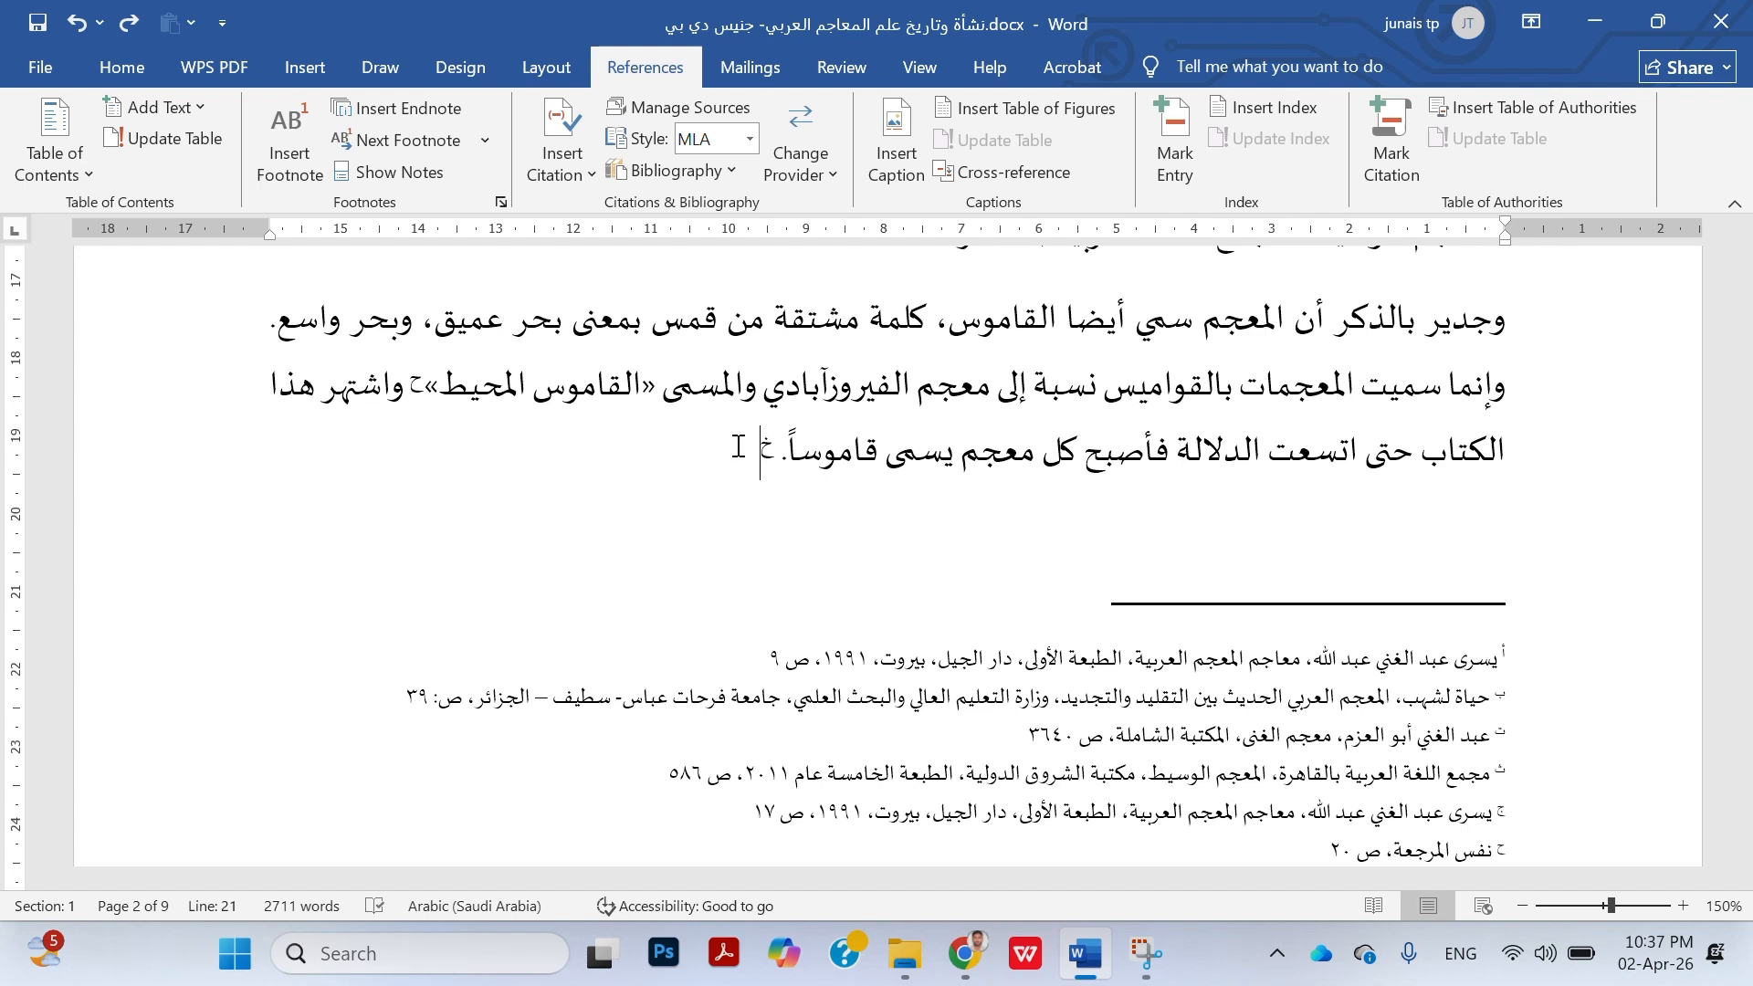
{"action": "scroll", "coordinate": [738, 445], "scroll_direction": "up", "scroll_amount": 2}
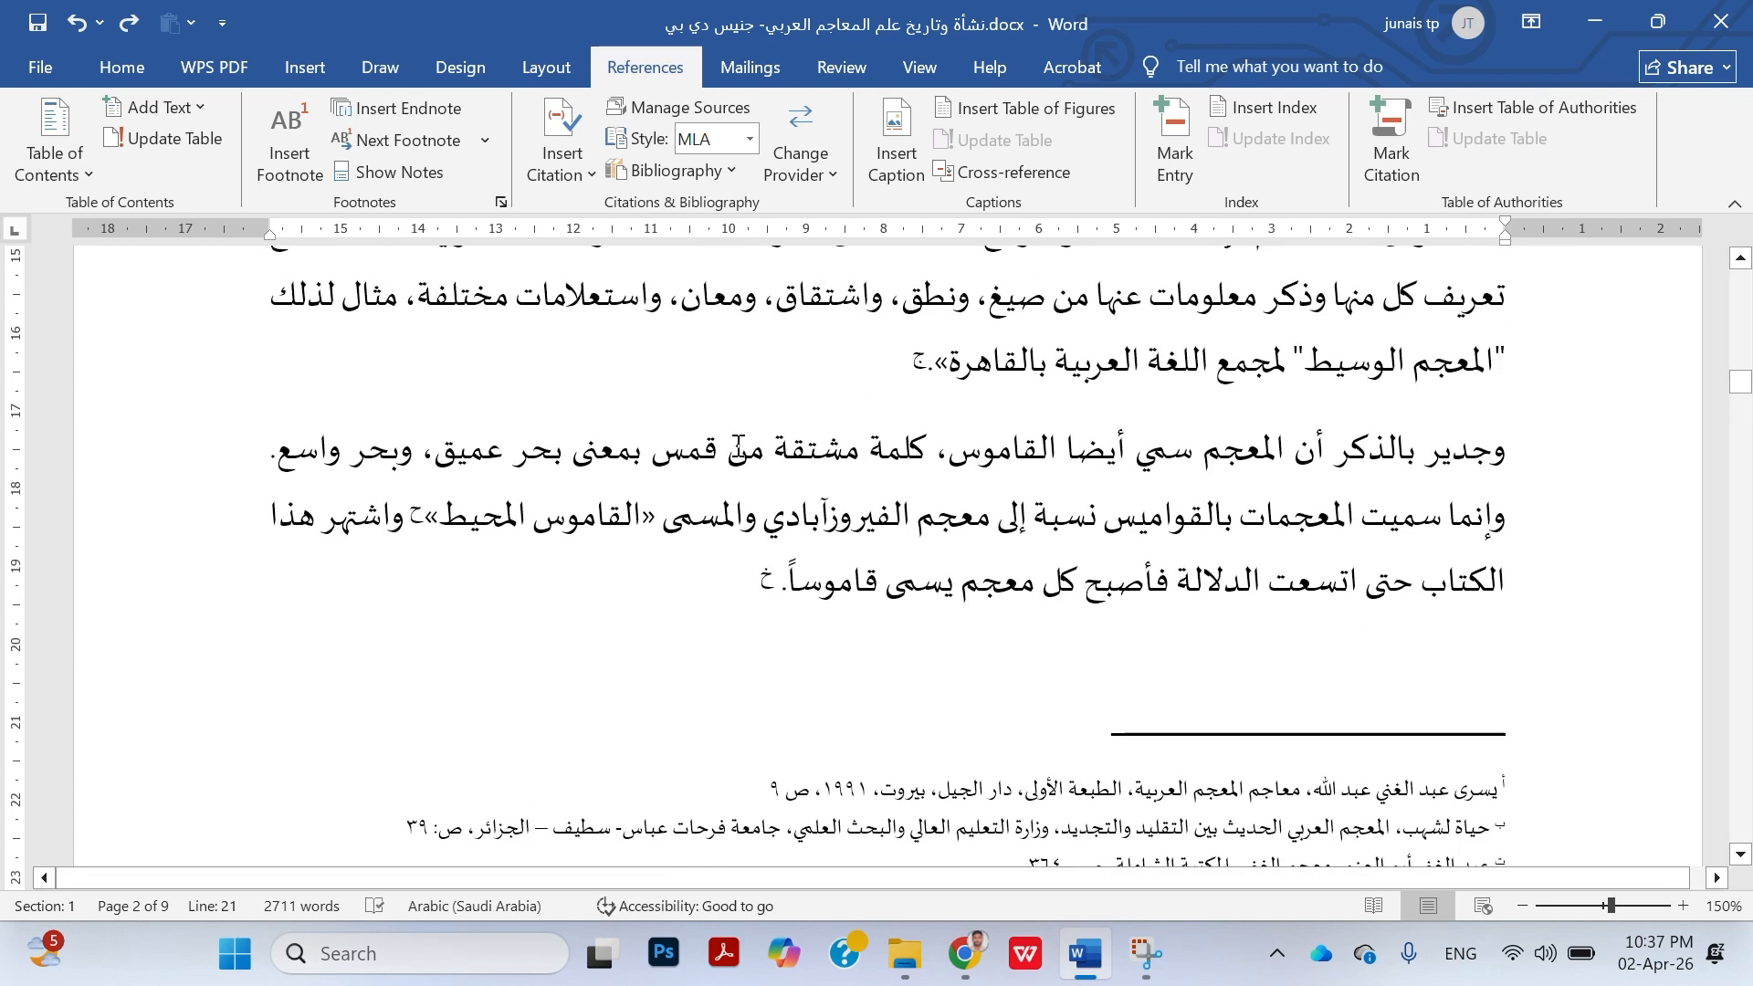
{"action": "key", "text": "BackSpace"}
{"action": "key", "text": "BackSpace"}
{"action": "scroll", "coordinate": [968, 498], "scroll_direction": "down", "scroll_amount": 4}
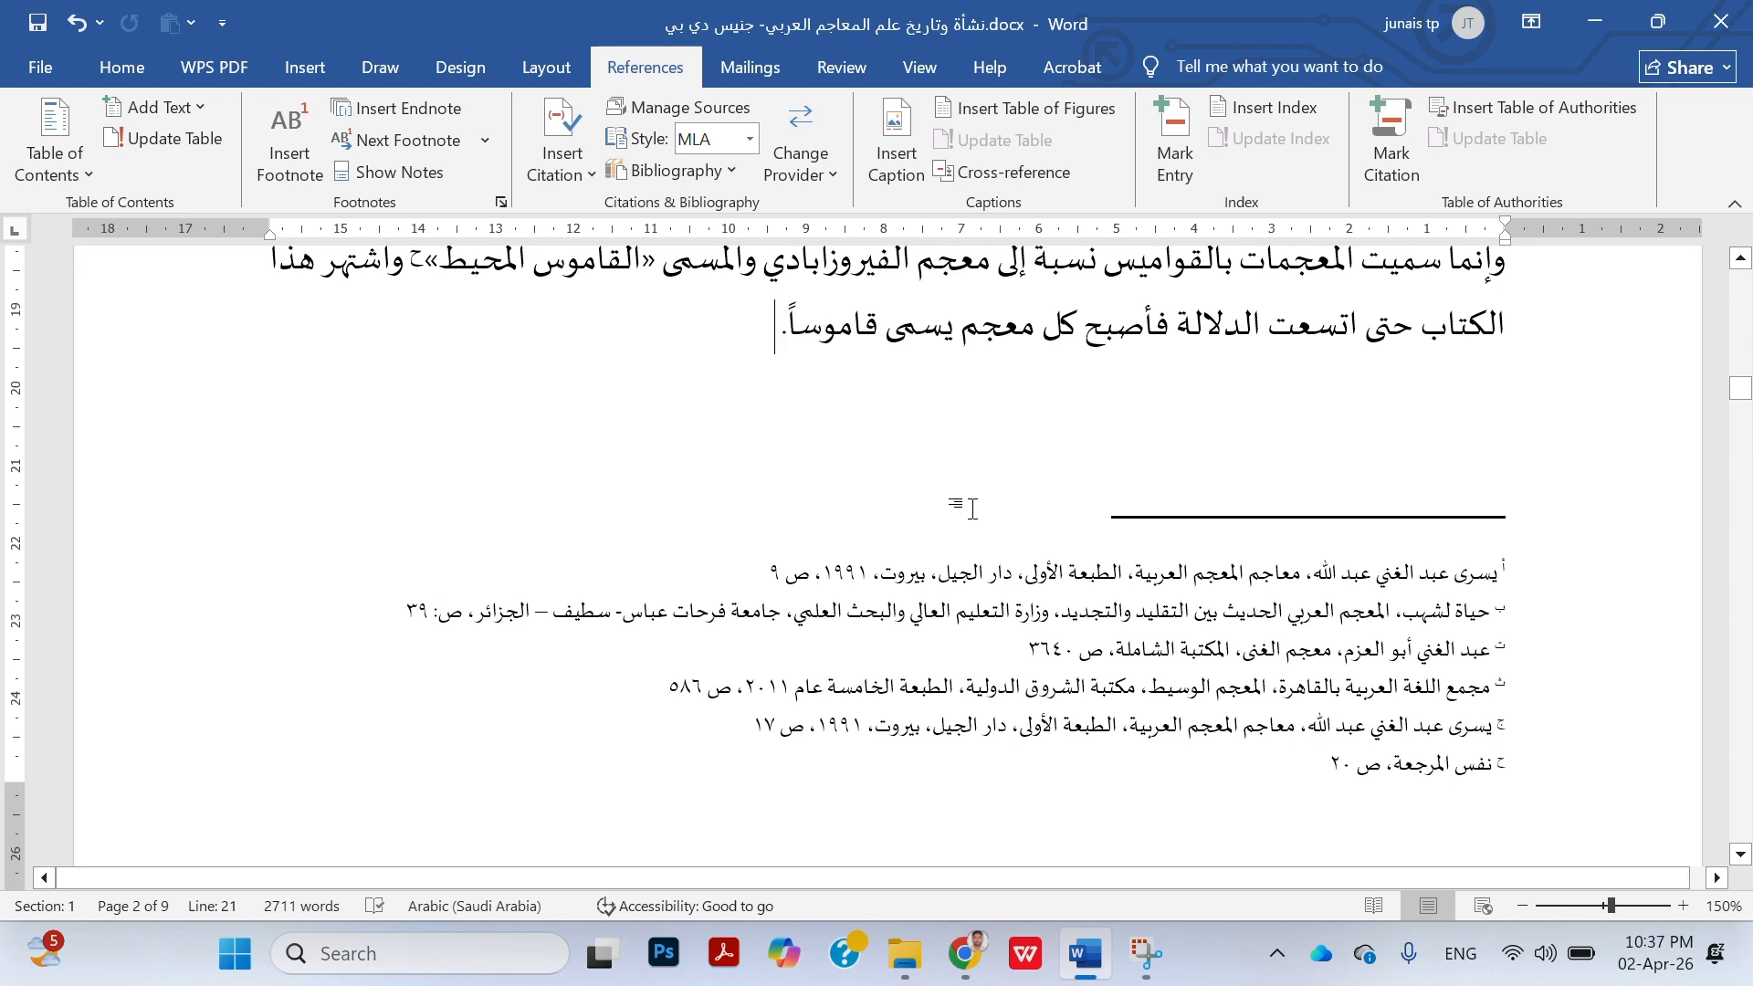
Delete footnote "ت" by removing its reference mark after "أُخْرَى. »" in the body text on page 2
{"action": "scroll", "coordinate": [1409, 816], "scroll_direction": "down", "scroll_amount": 1}
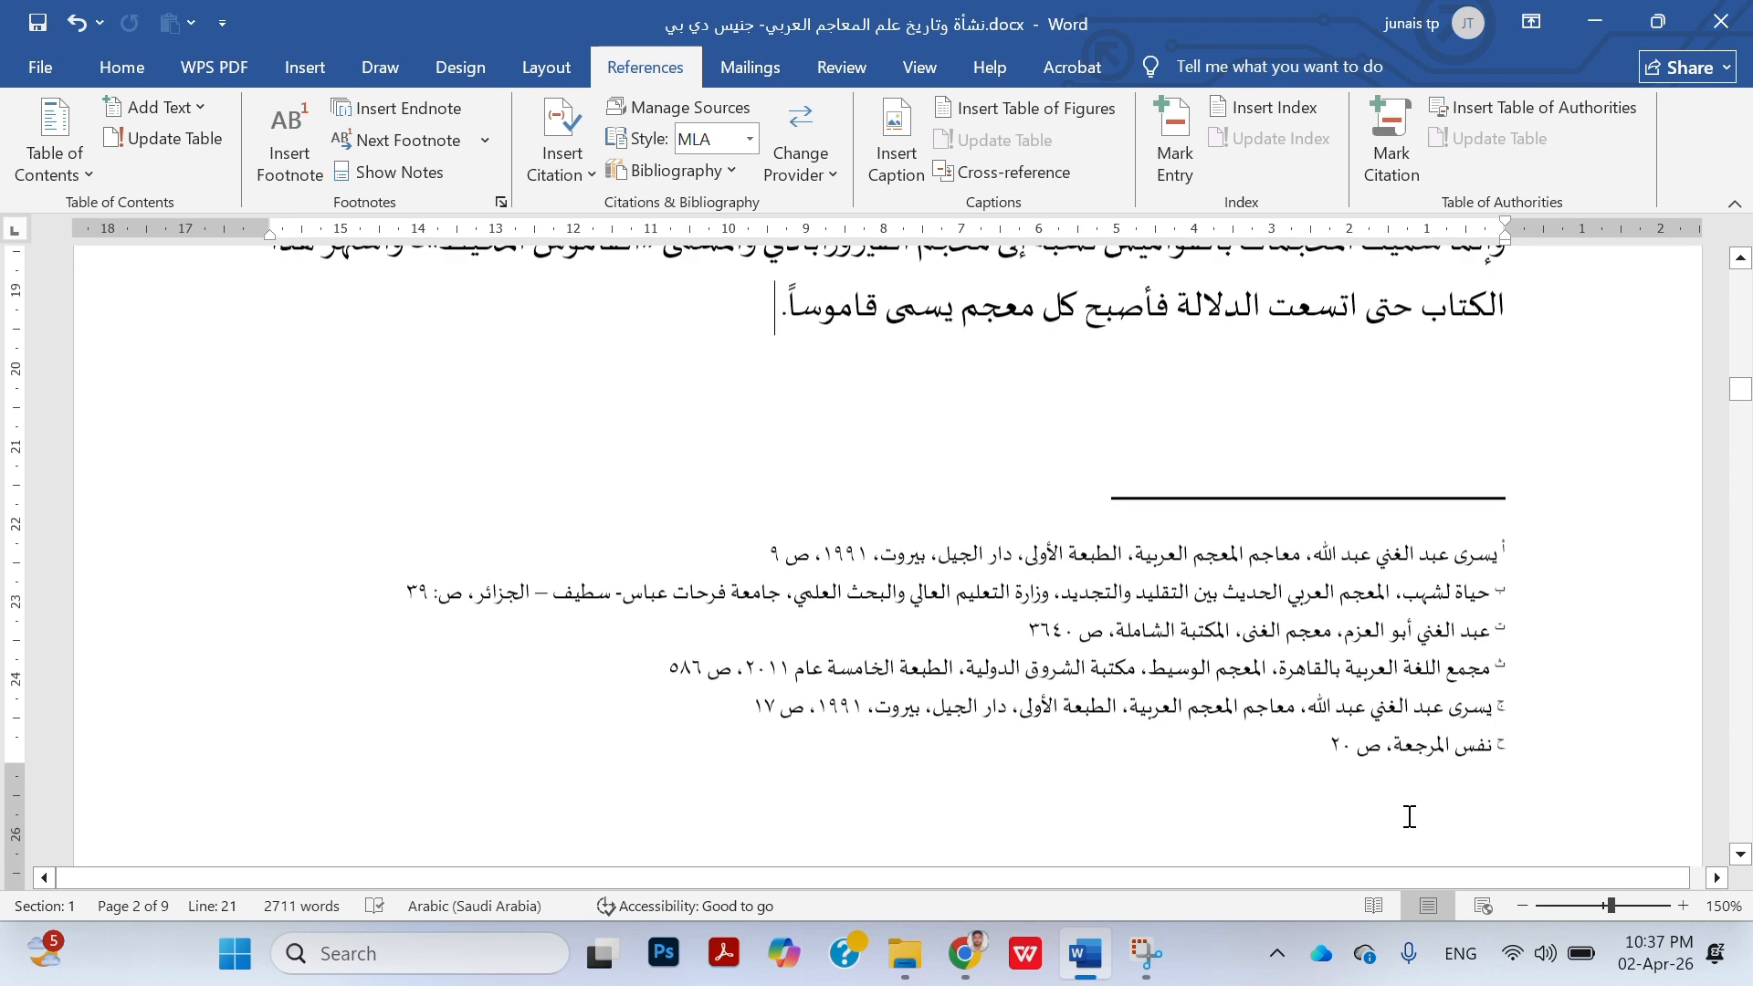
{"action": "key", "text": "super+shift+s"}
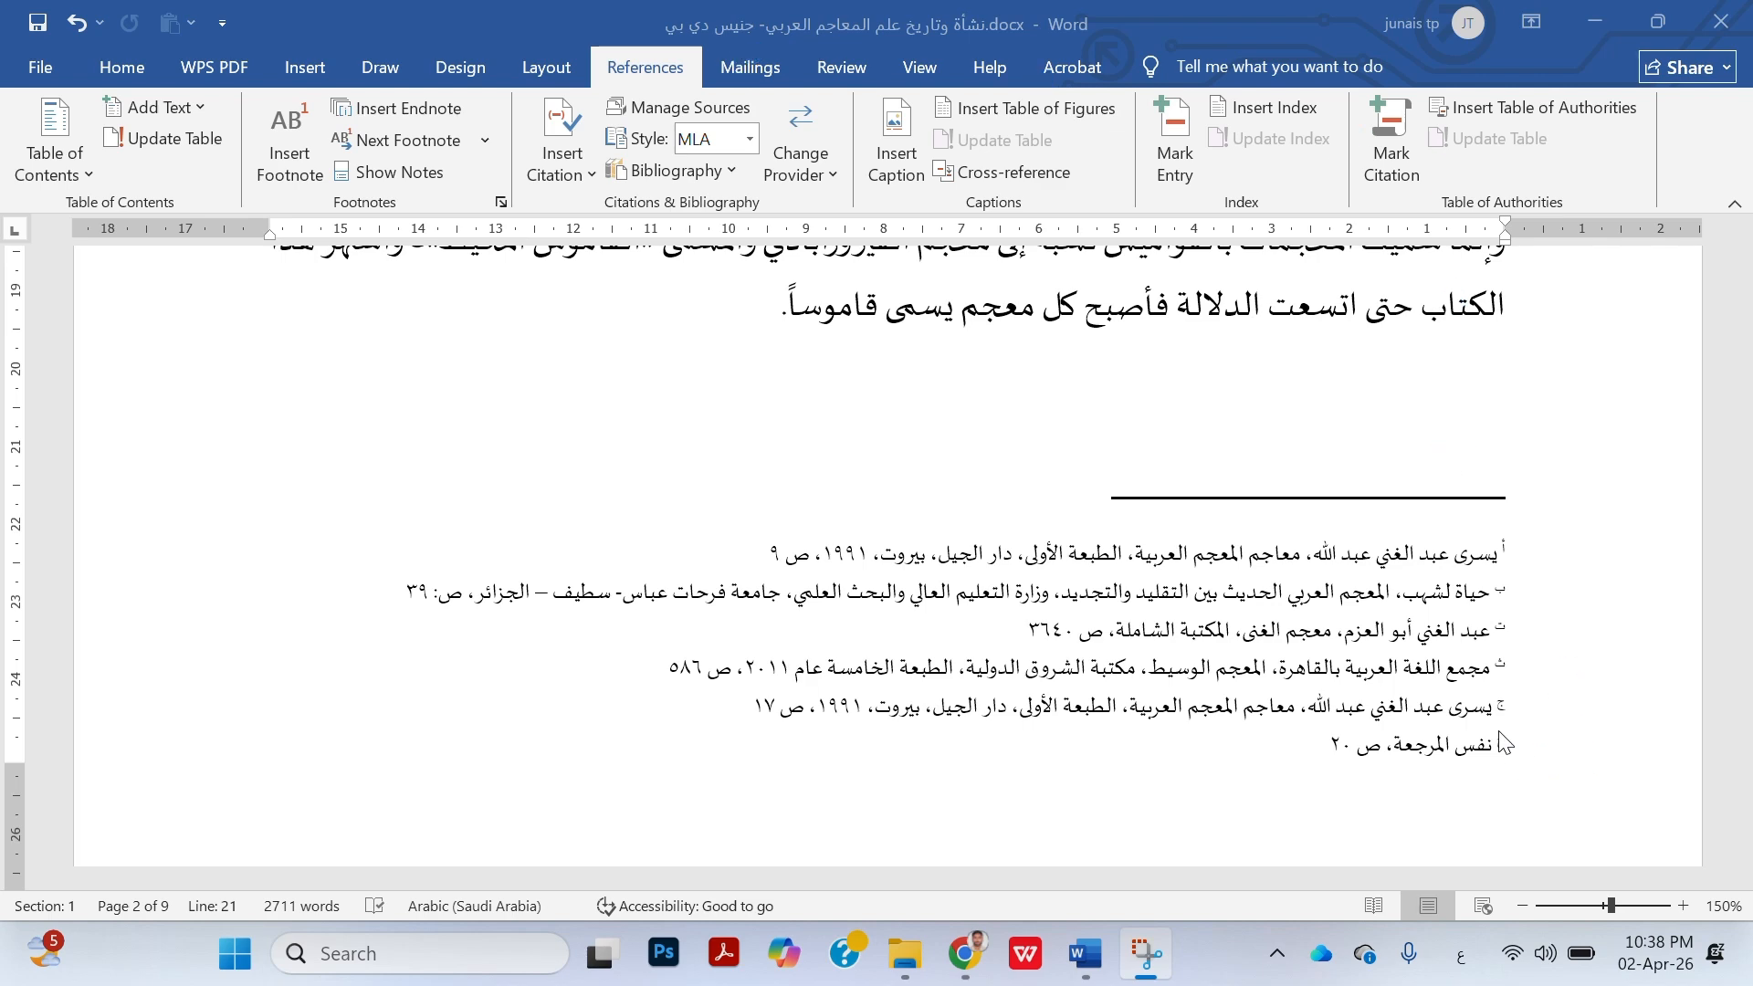
{"action": "scroll", "coordinate": [1443, 665], "scroll_direction": "up", "scroll_amount": 7}
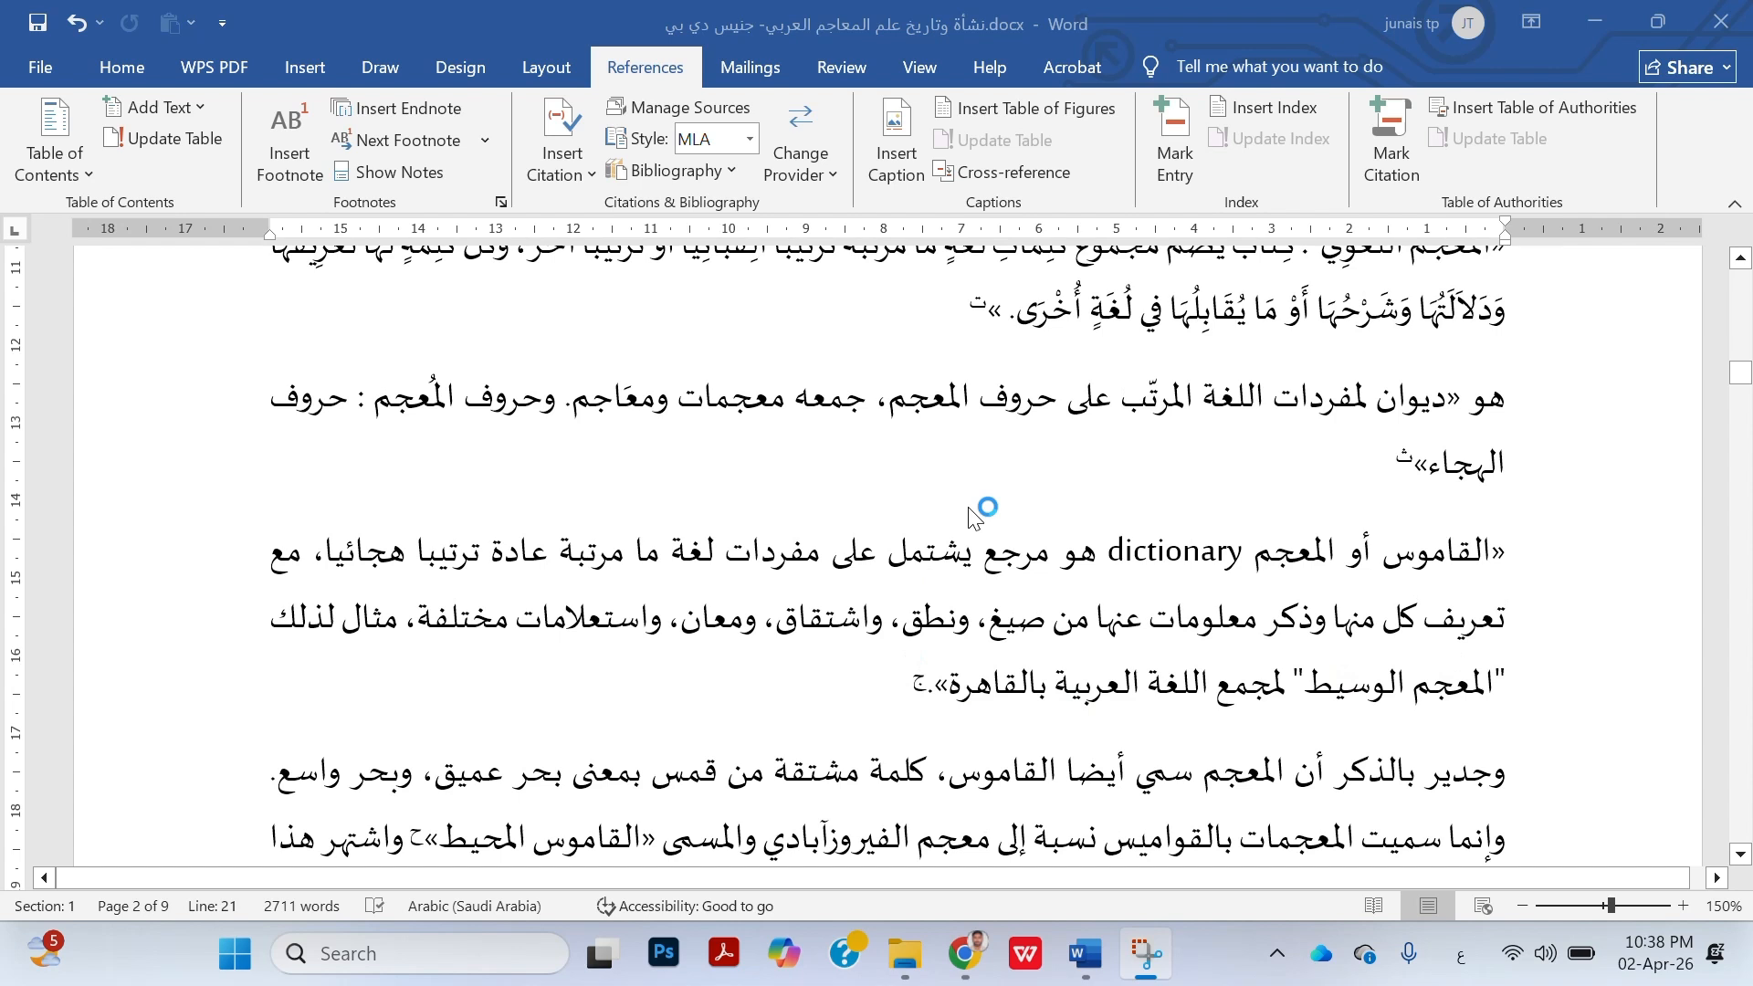
{"action": "left_click", "coordinate": [952, 308]}
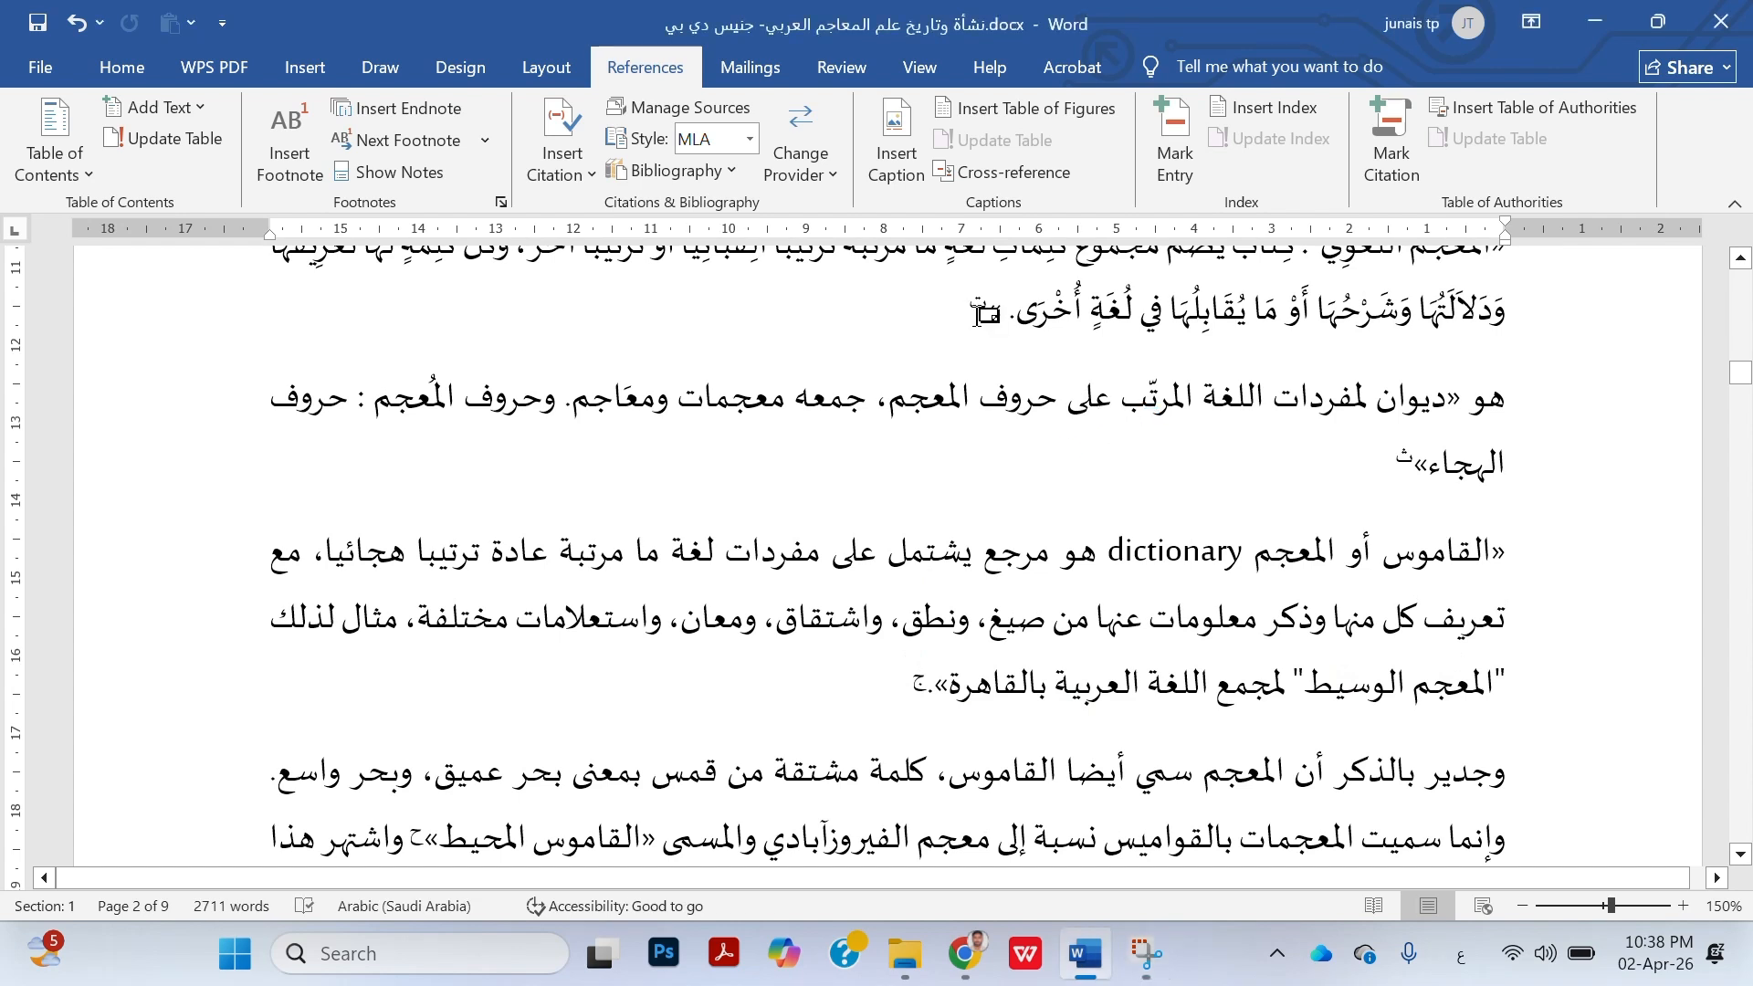
{"action": "key", "text": "BackSpace"}
{"action": "key", "text": "BackSpace"}
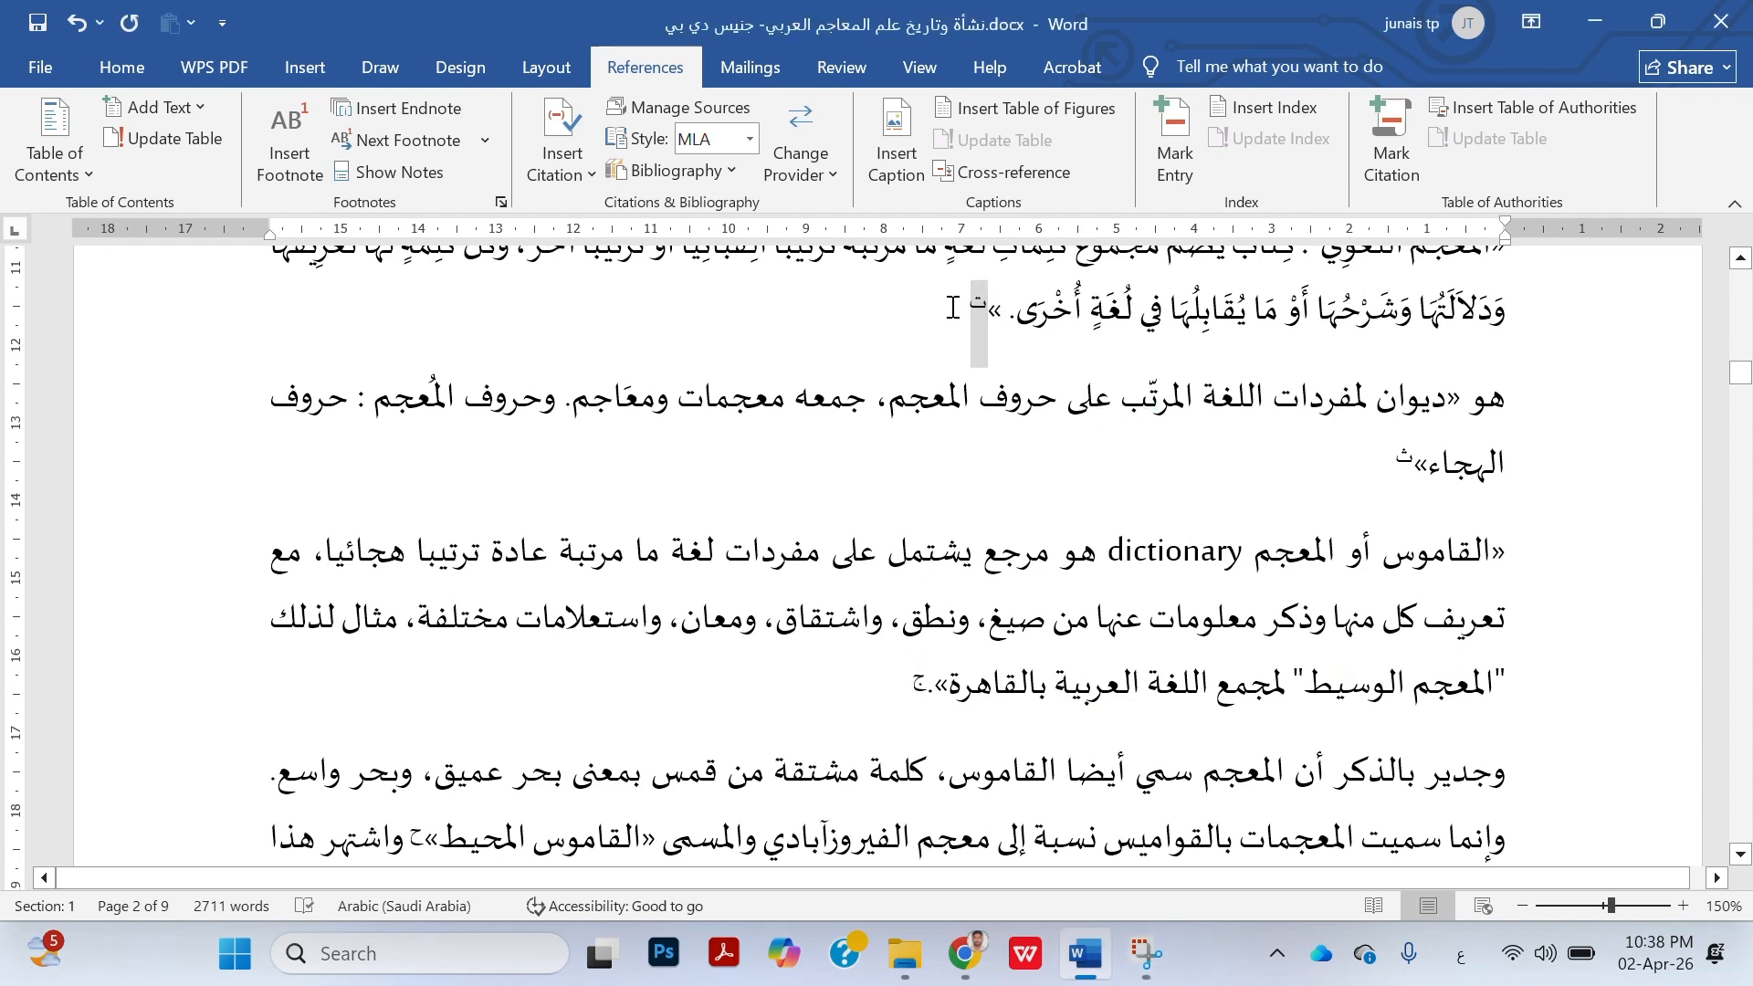
{"action": "scroll", "coordinate": [1397, 563], "scroll_direction": "down", "scroll_amount": 7}
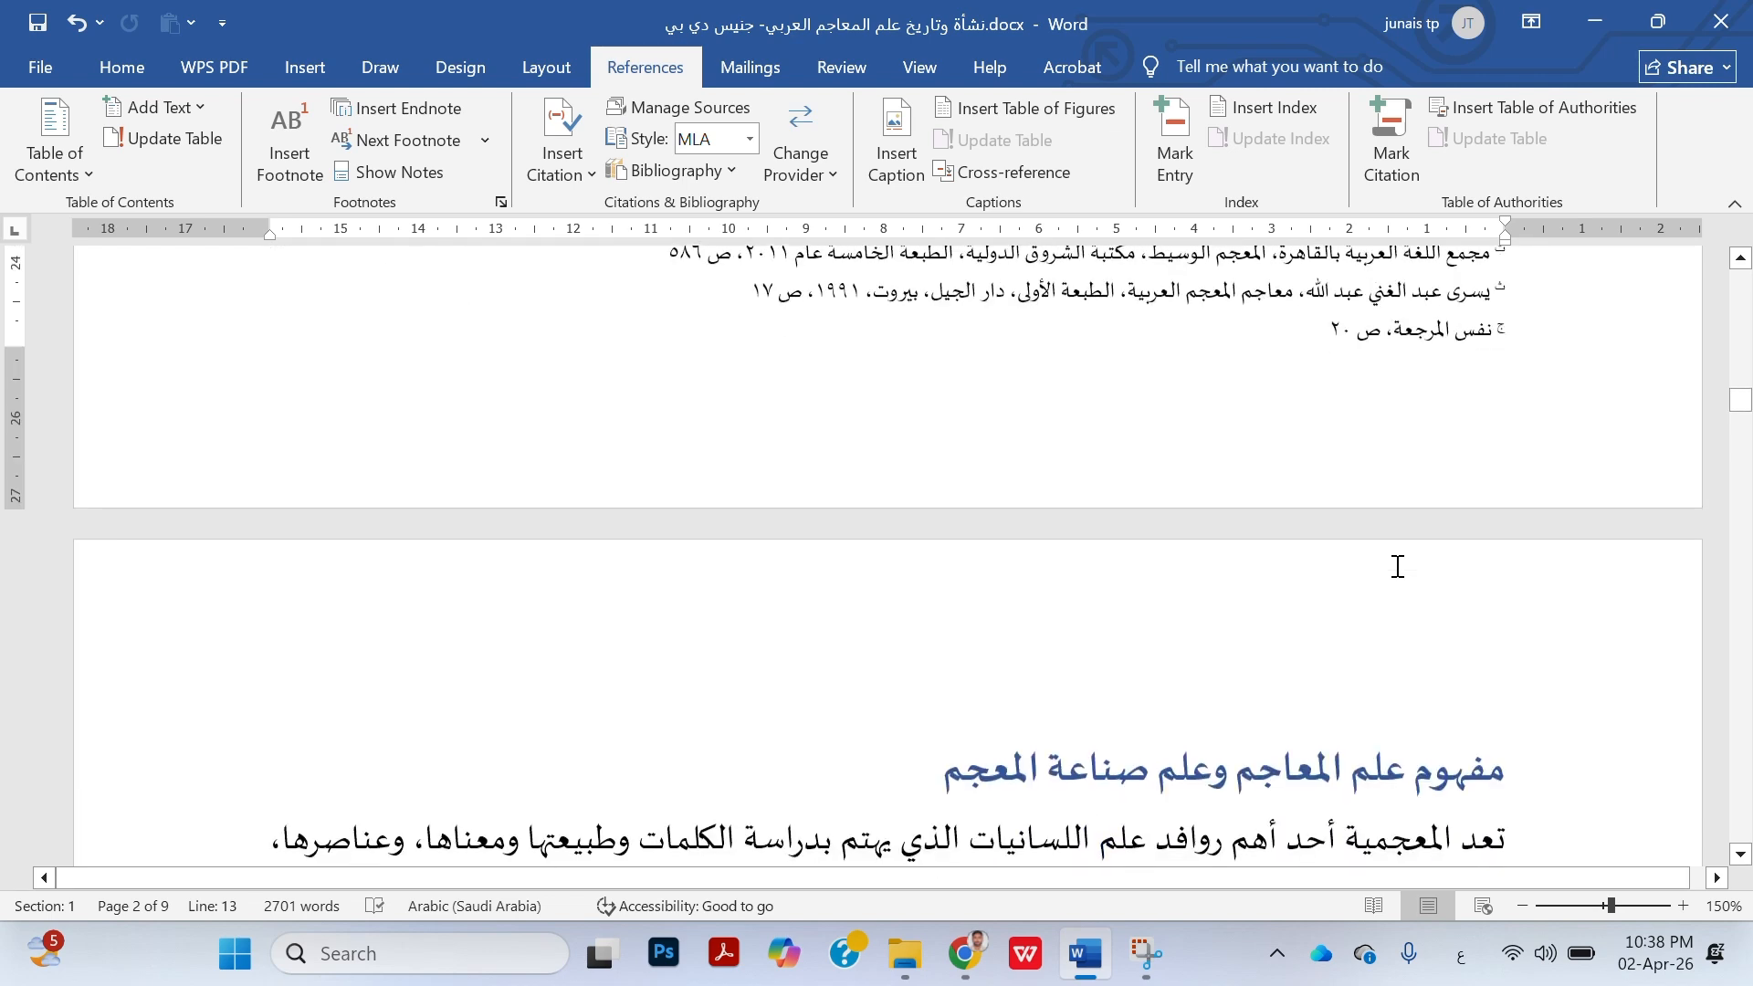
{"action": "scroll", "coordinate": [1397, 566], "scroll_direction": "up", "scroll_amount": 3}
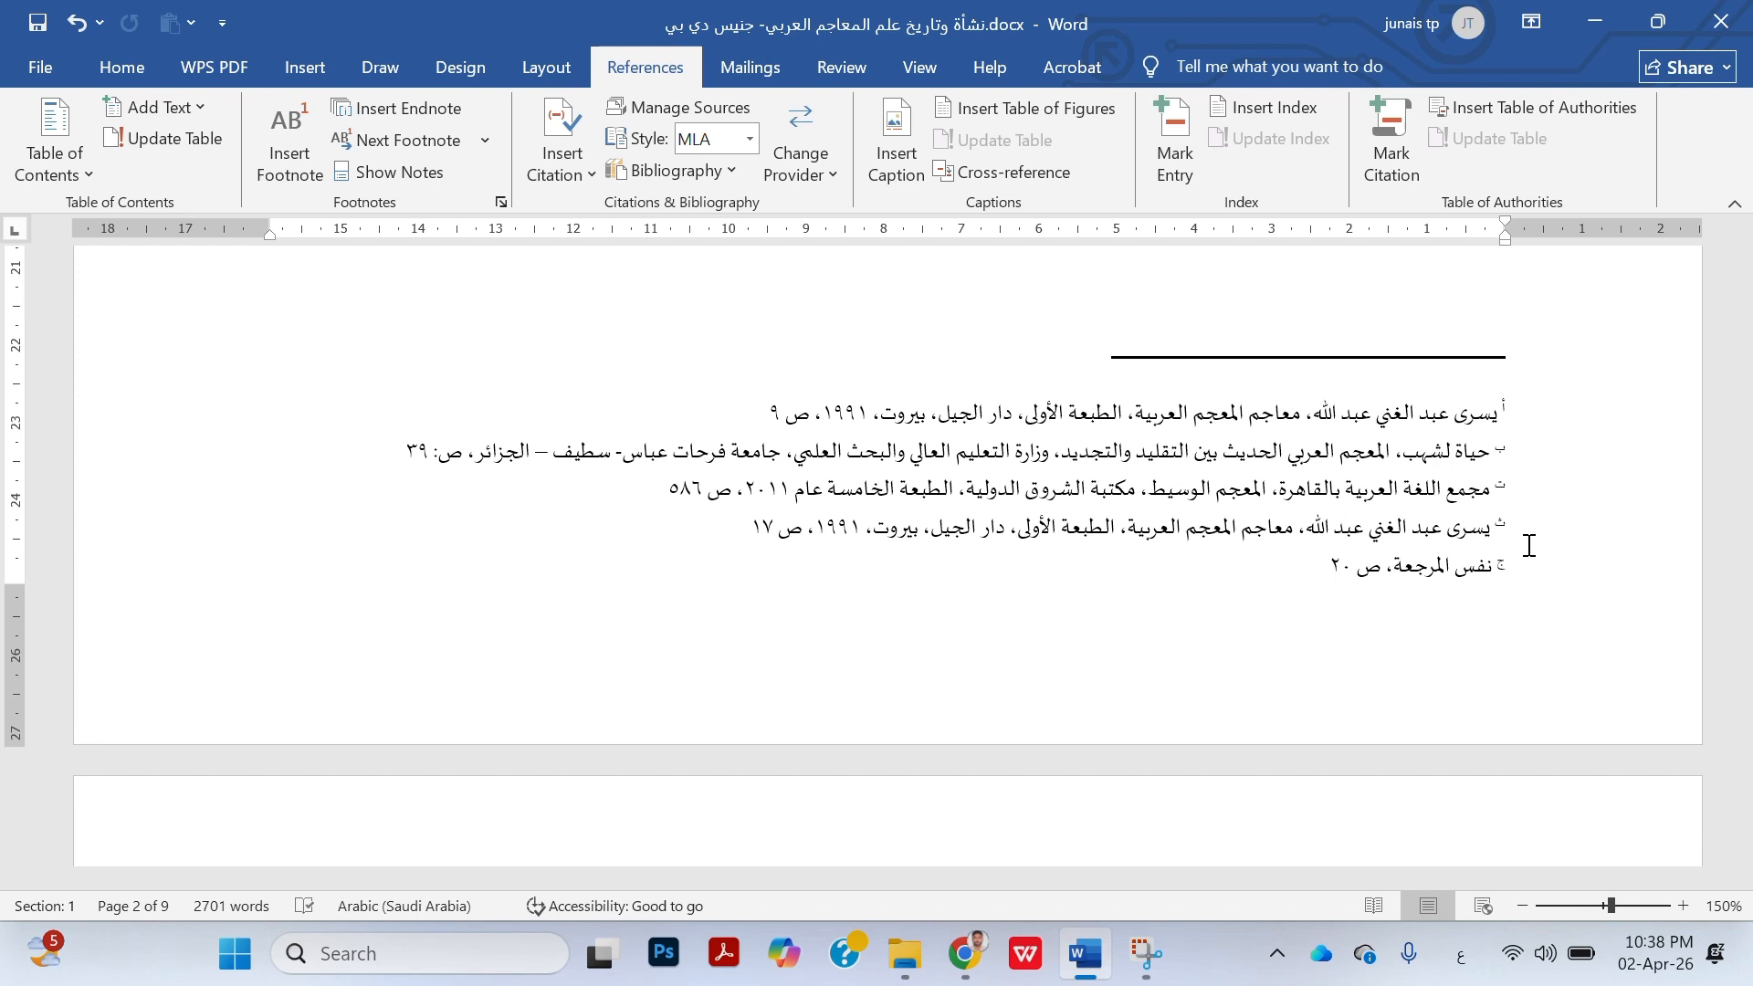
Insert the test letter "ب" directly before "فأصبح" in the last body paragraph on page 2
{"action": "left_click_drag", "start_coordinate": [675, 527], "coordinate": [1194, 532]}
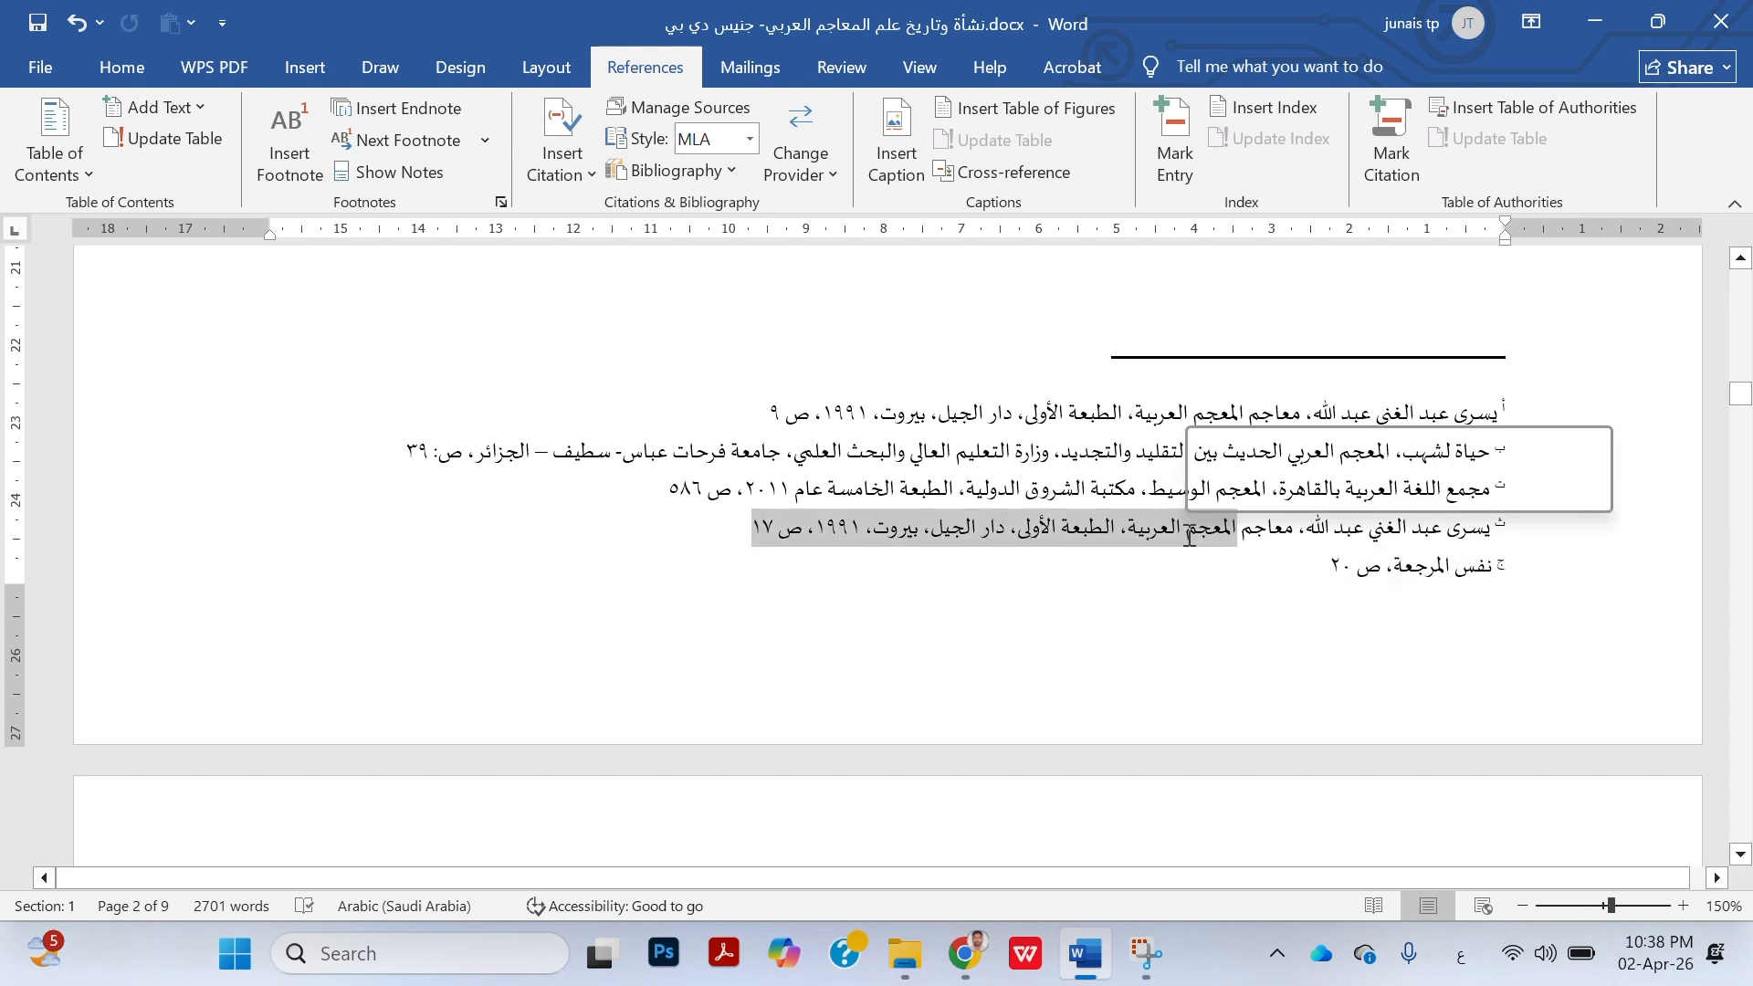
{"action": "left_click", "coordinate": [1355, 537]}
{"action": "scroll", "coordinate": [1283, 331], "scroll_direction": "up", "scroll_amount": 3}
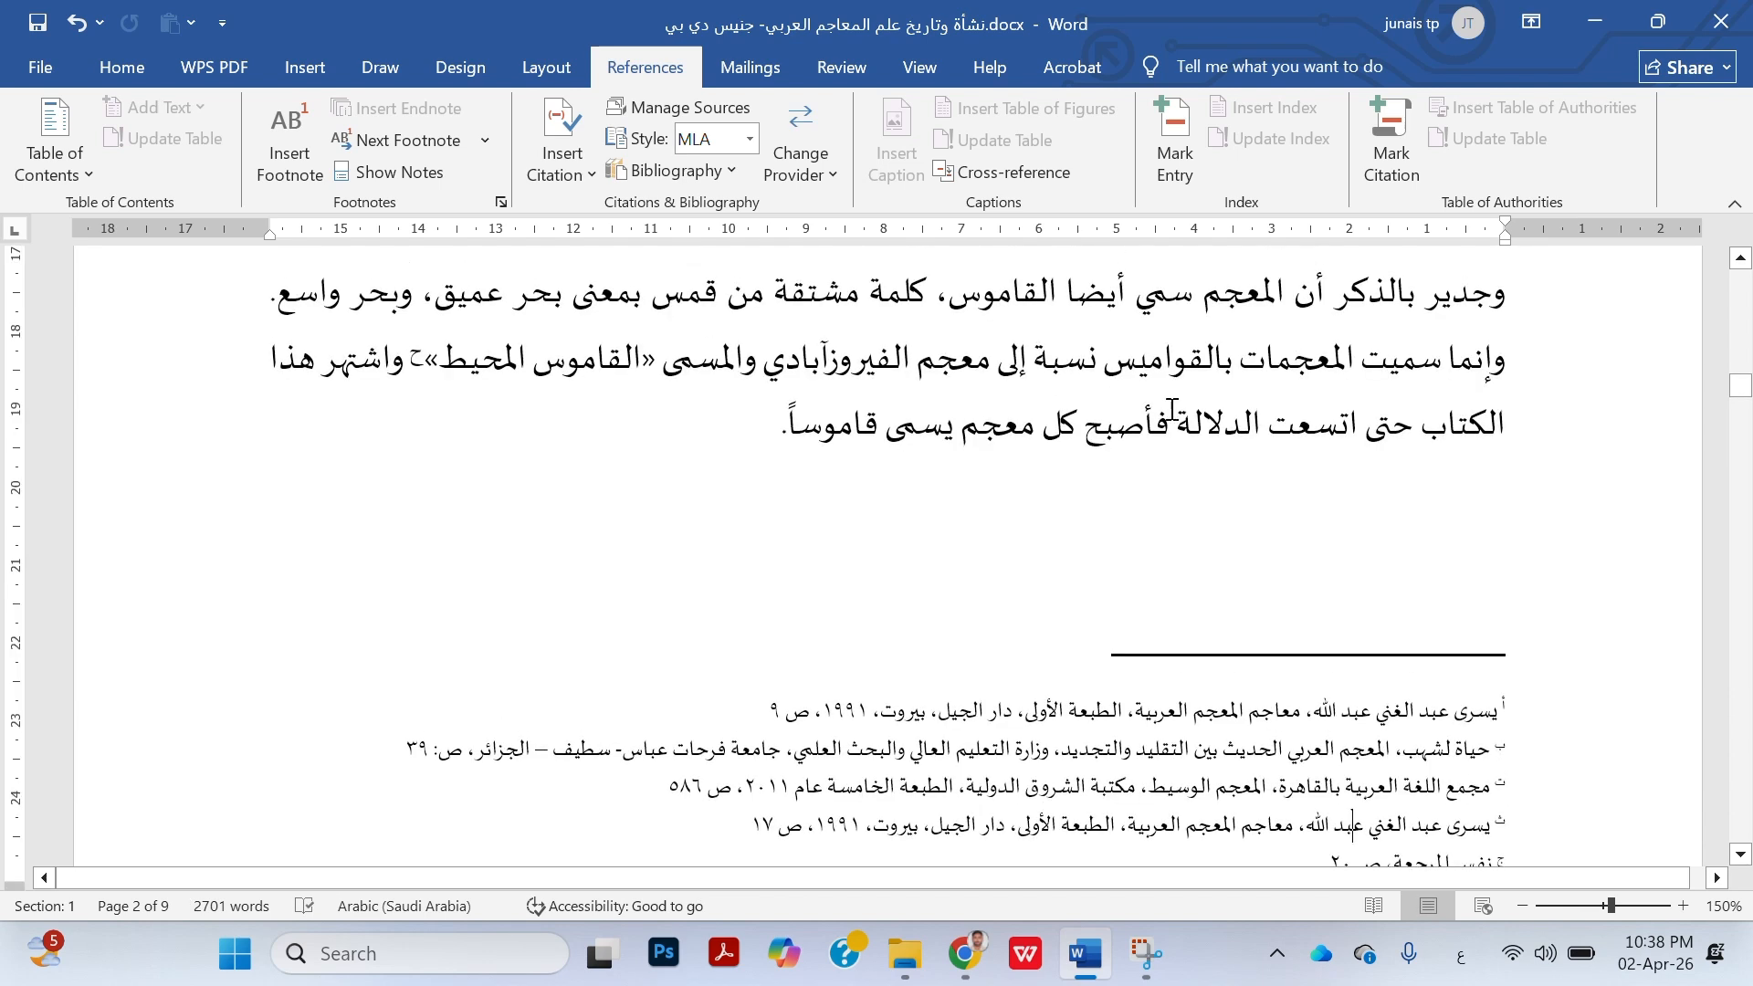
{"action": "left_click", "coordinate": [1172, 408]}
{"action": "type", "text": "بيبيس"}
{"action": "key", "text": "BackSpace"}
{"action": "key", "text": "BackSpace"}
{"action": "key", "text": "BackSpace"}
{"action": "key", "text": "BackSpace"}
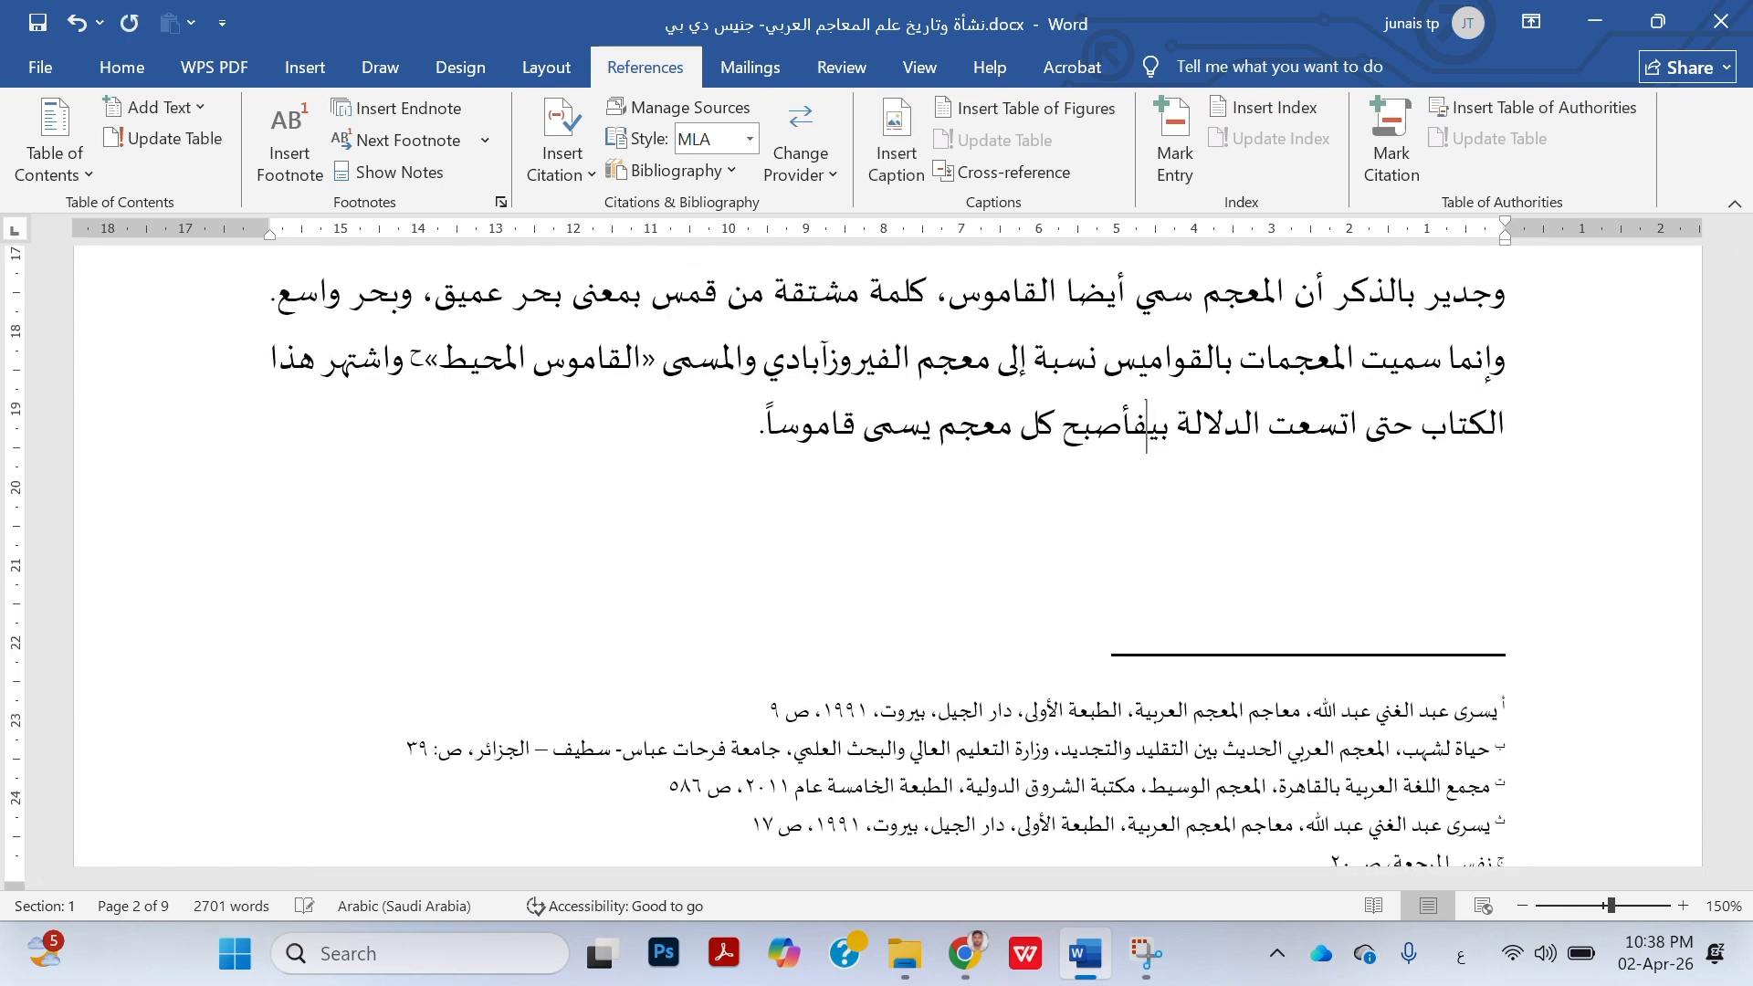
Insert the test text "يبيسب يسبيسب يسبيس" after "المعجم" in footnote "ث" on page 2
{"action": "scroll", "coordinate": [1221, 560], "scroll_direction": "down", "scroll_amount": 3}
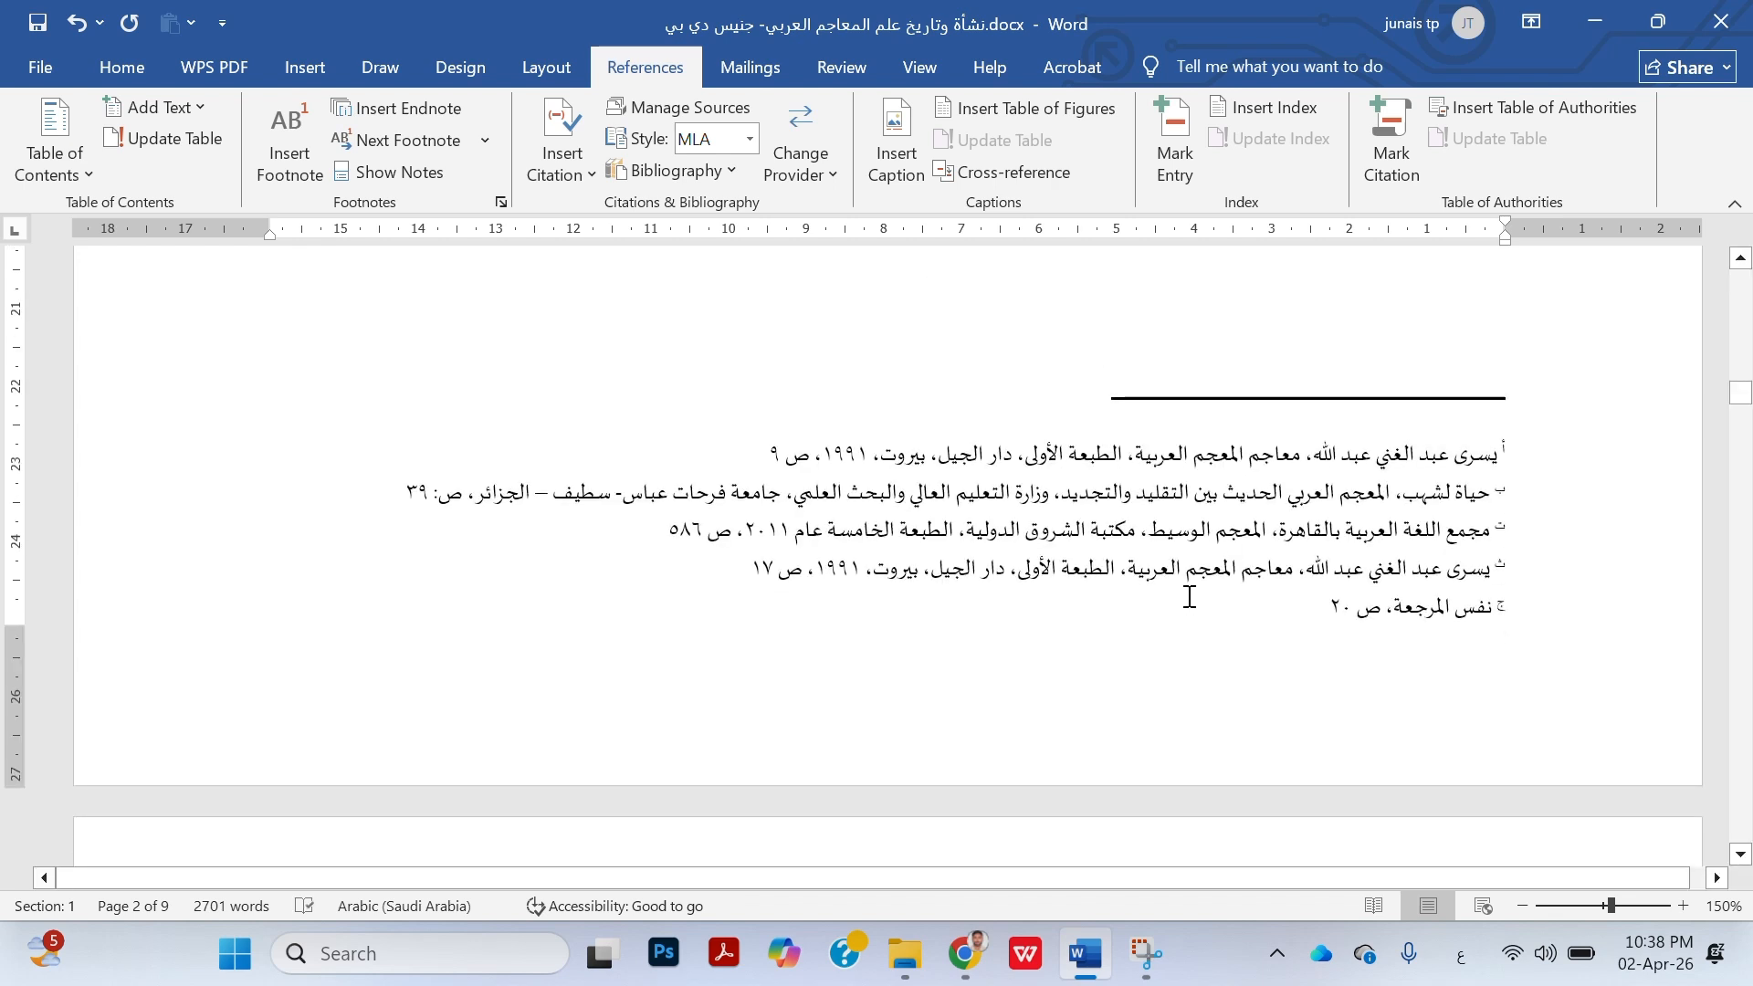
{"action": "left_click", "coordinate": [1189, 572]}
{"action": "type", "text": "يبيسب يسيبسيب"}
{"action": "type", "text": " يسبيسب يسبيس"}
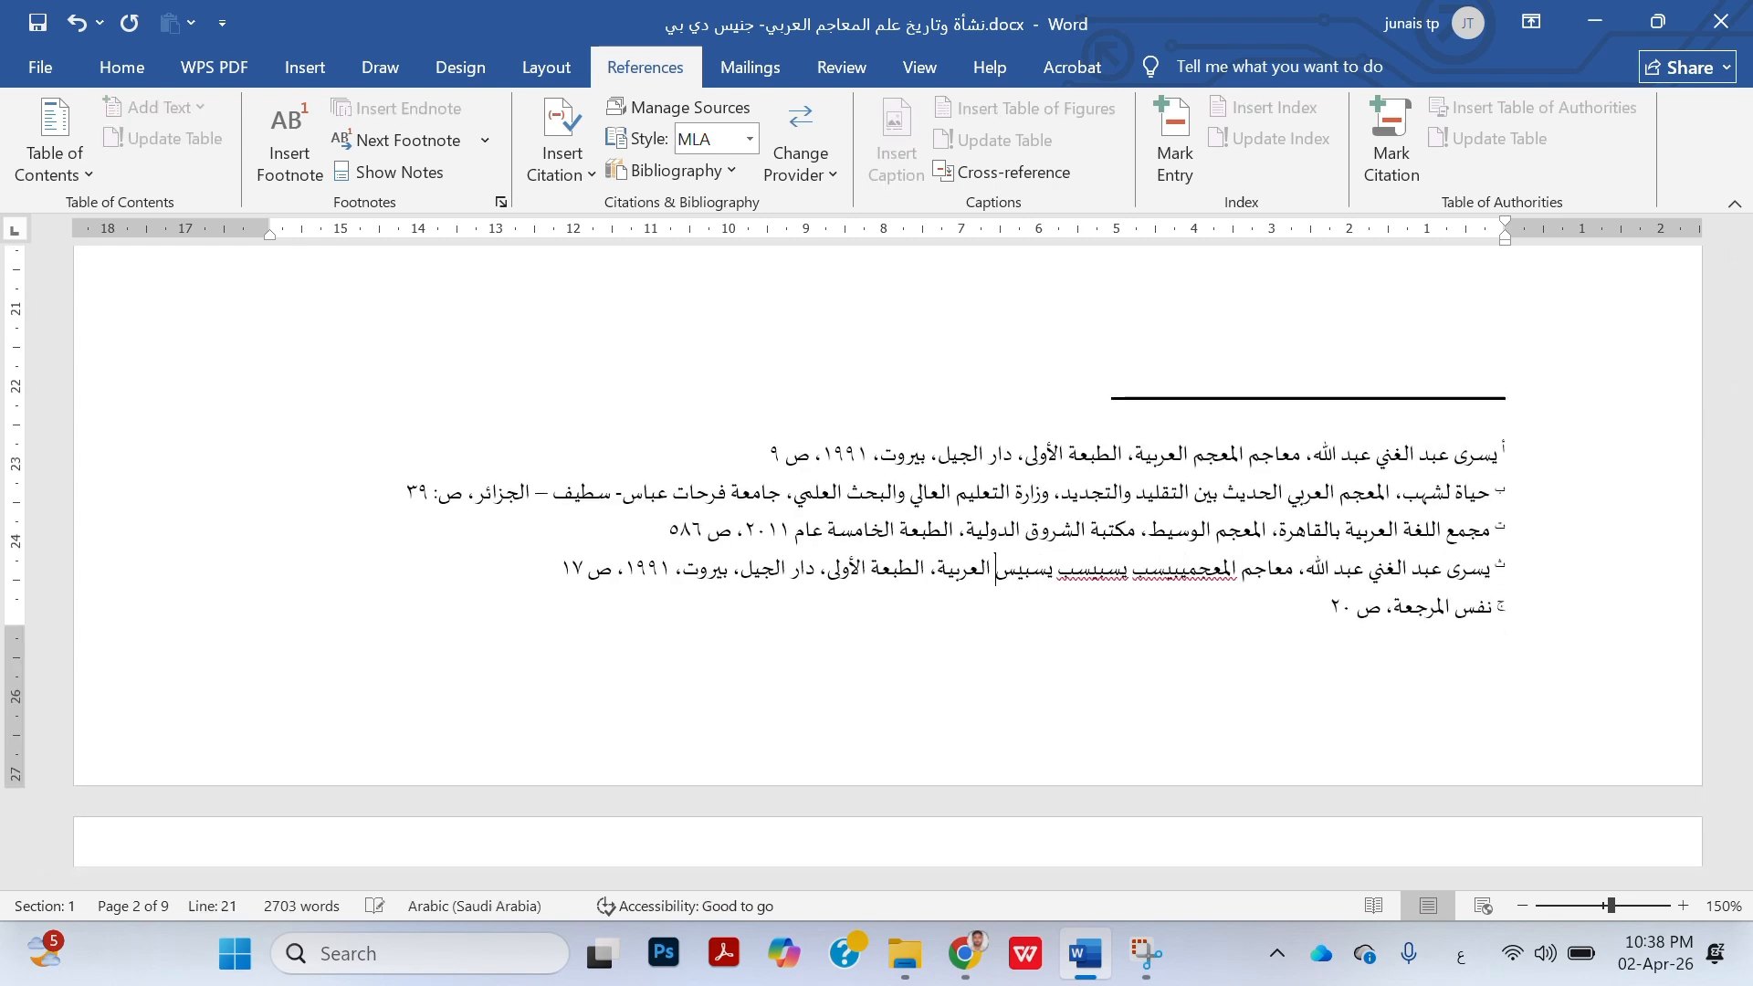
{"action": "left_click", "coordinate": [719, 46]}
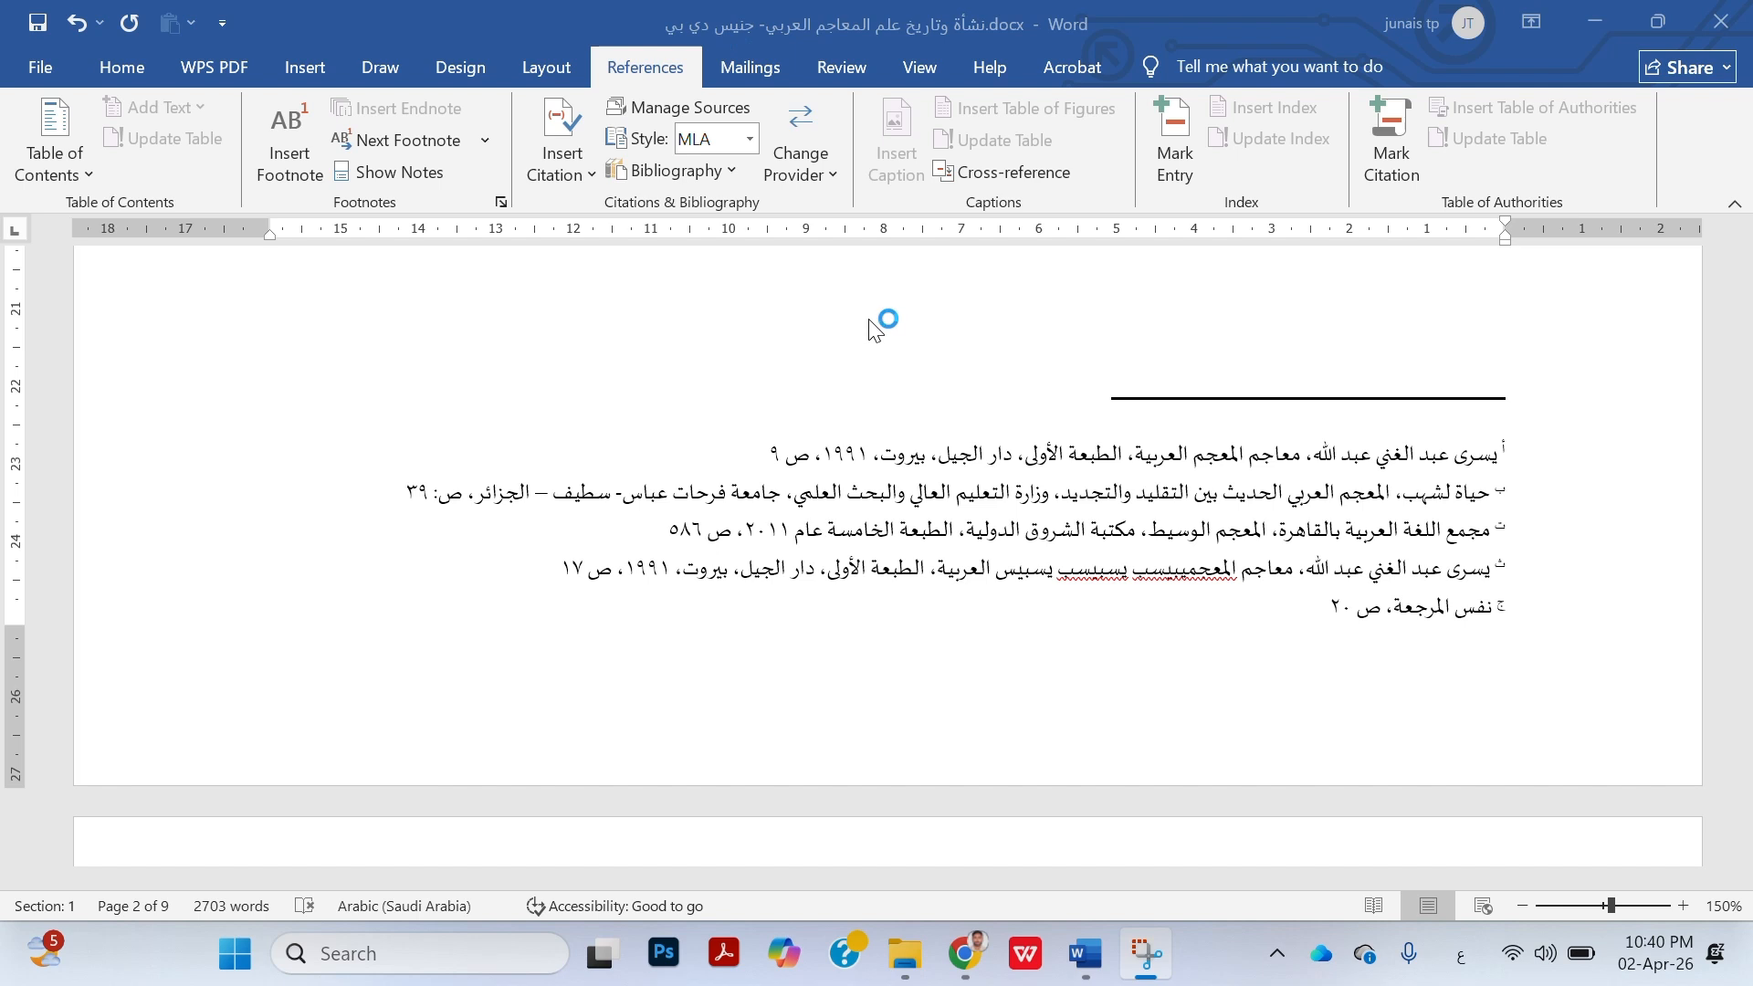
Select the full text of footnote "أ" at the bottom of page 2
{"action": "scroll", "coordinate": [876, 329], "scroll_direction": "up", "scroll_amount": 1}
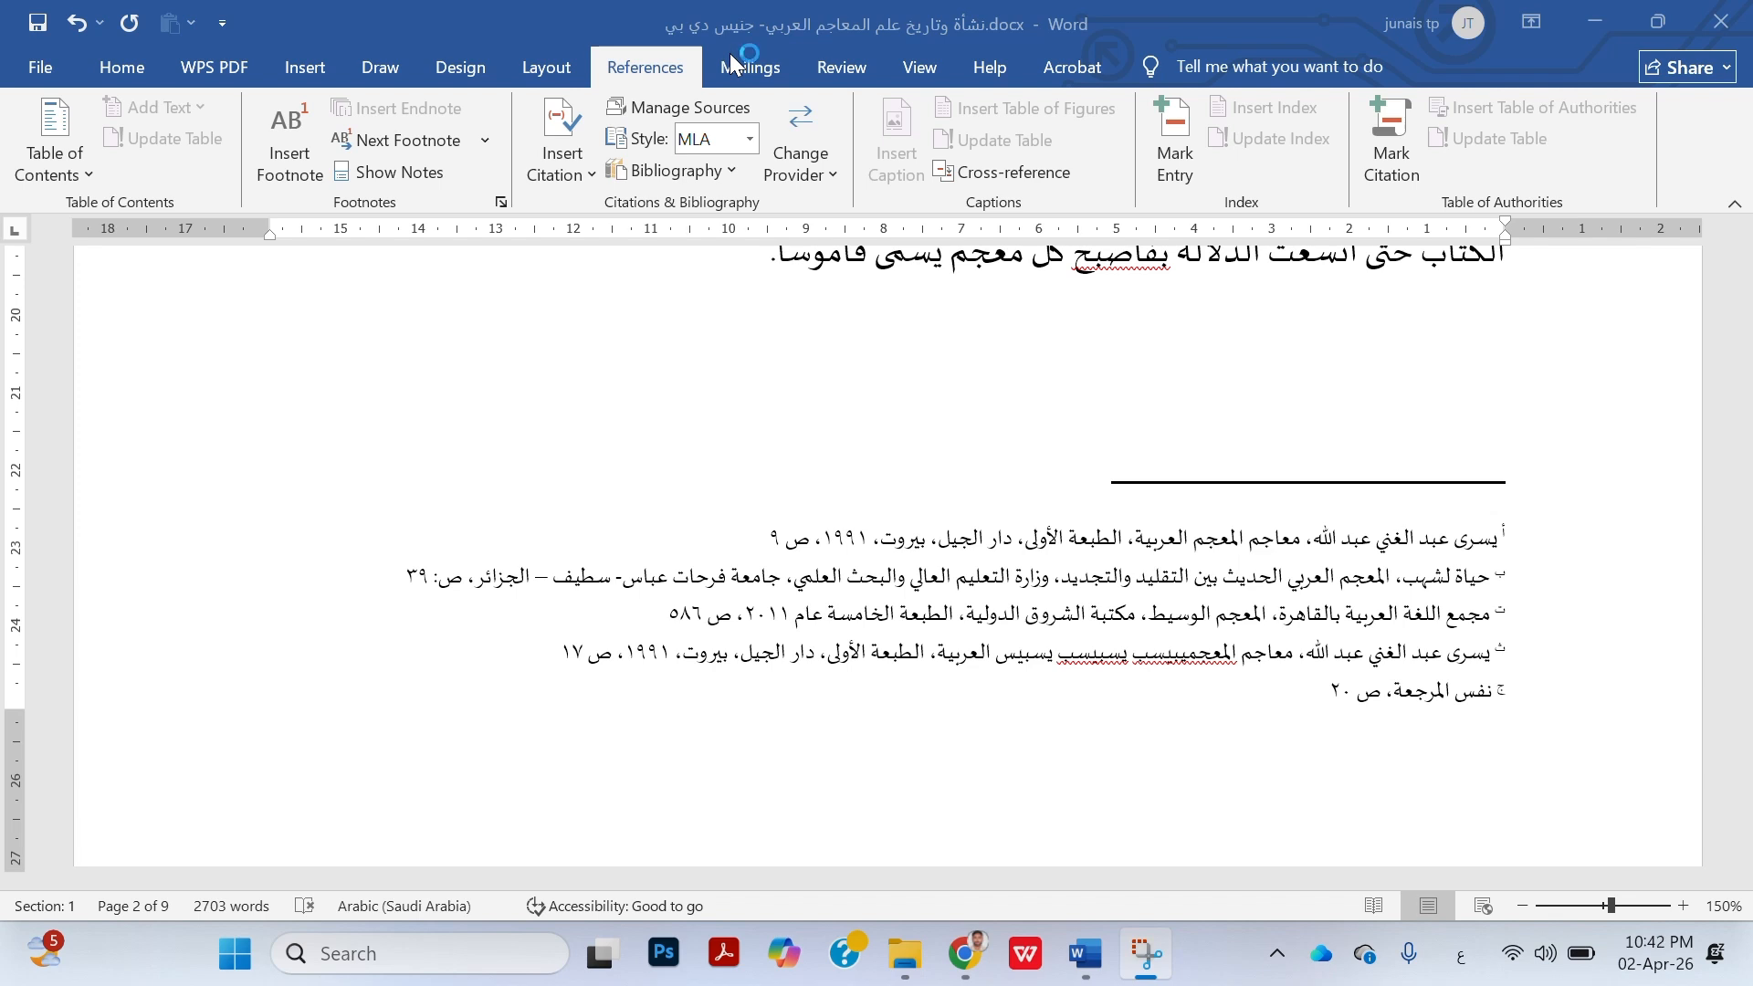
{"action": "left_click", "coordinate": [752, 539]}
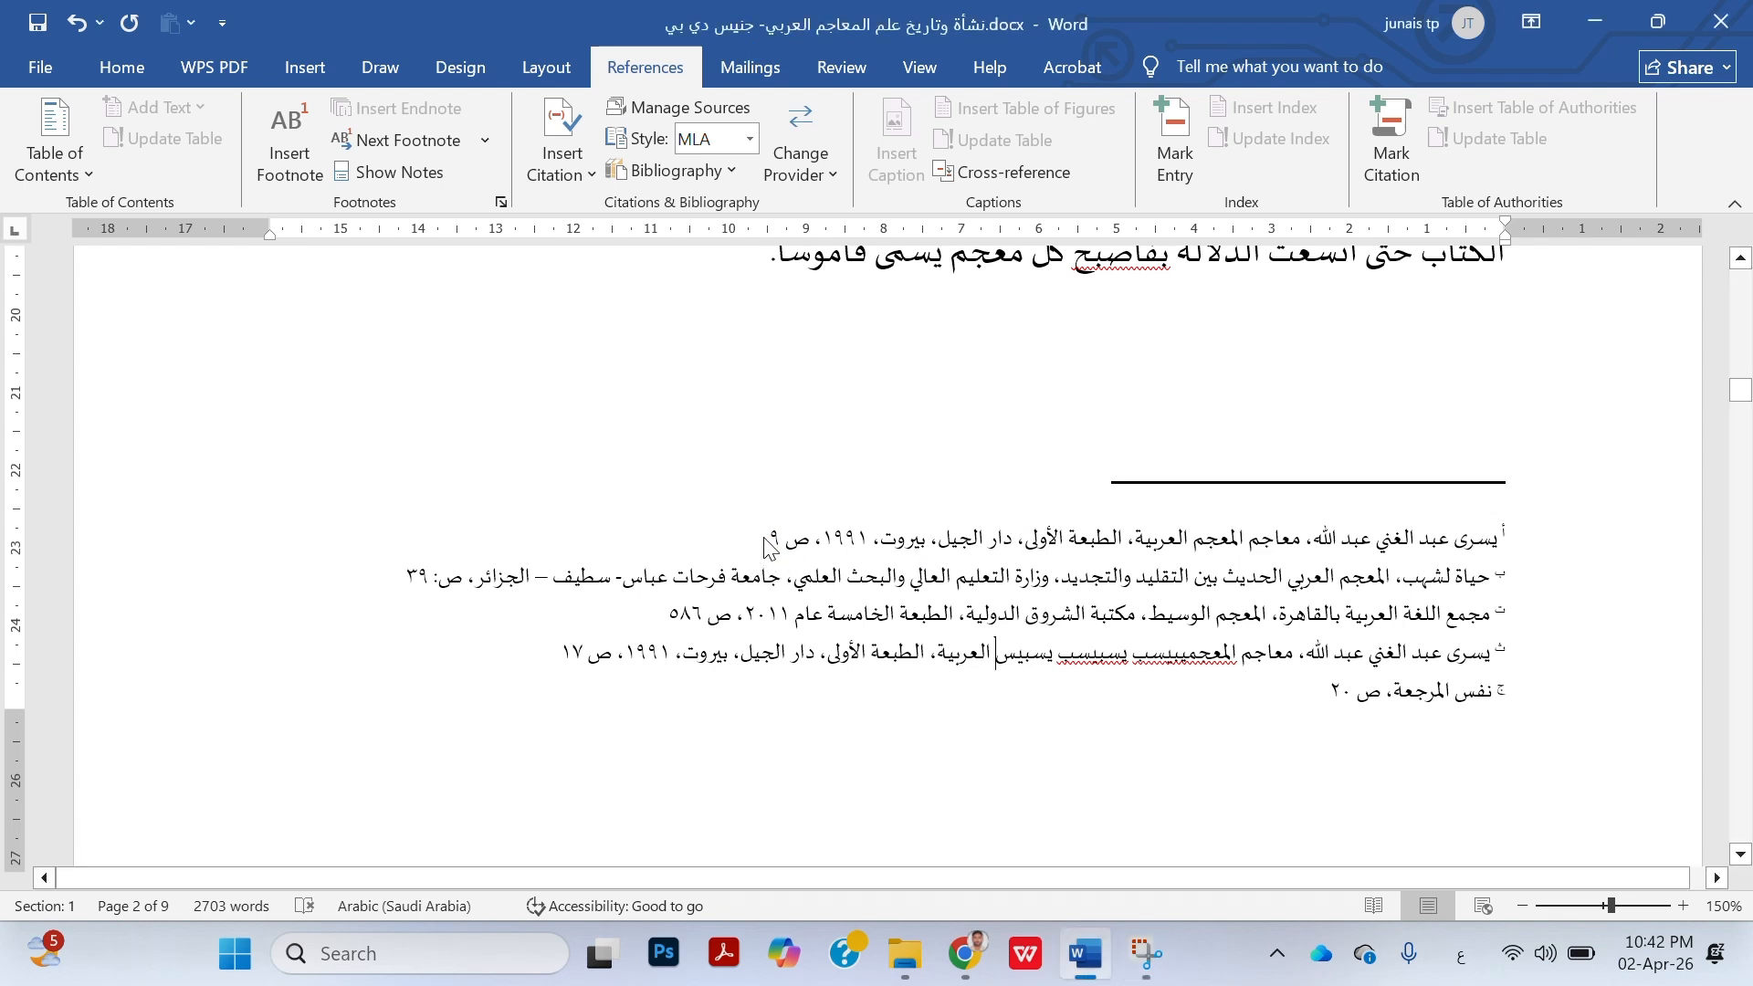
{"action": "left_click_drag", "start_coordinate": [771, 541], "coordinate": [1472, 548]}
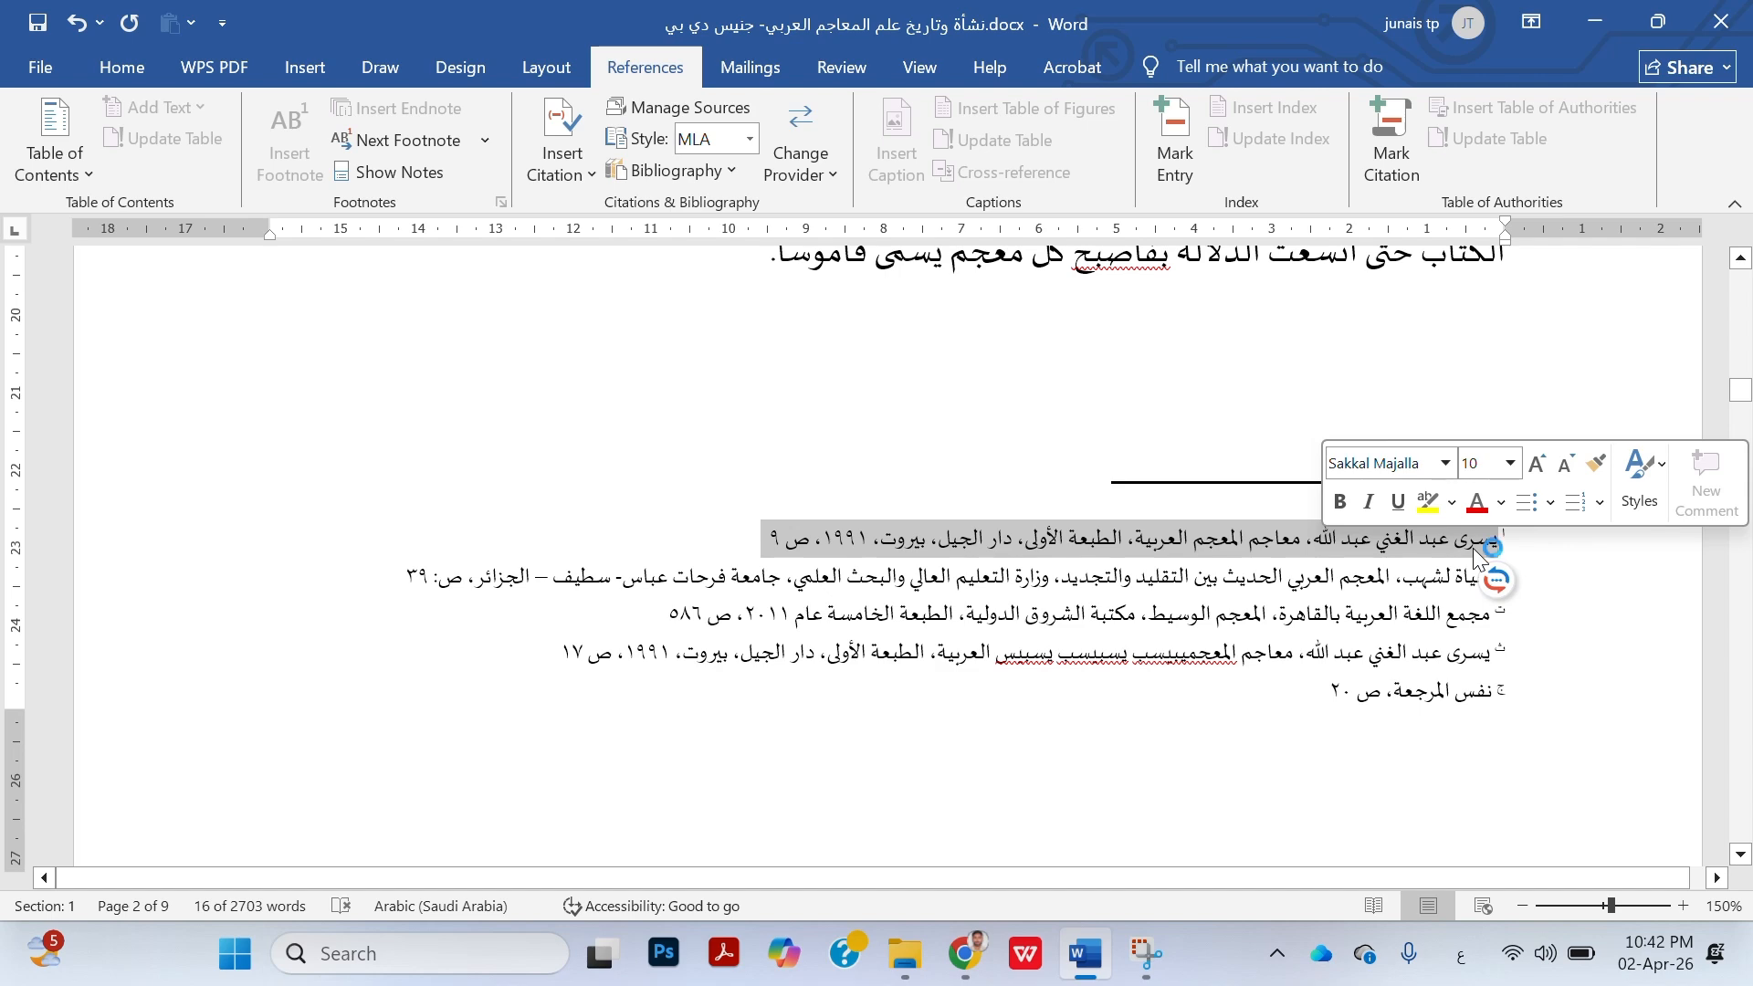
Insert an endnote after "كما يلي:" on page 3, placed at the end of section with continuous "i, ii, iii, ..." numbering
{"action": "scroll", "coordinate": [1472, 548], "scroll_direction": "down", "scroll_amount": 8}
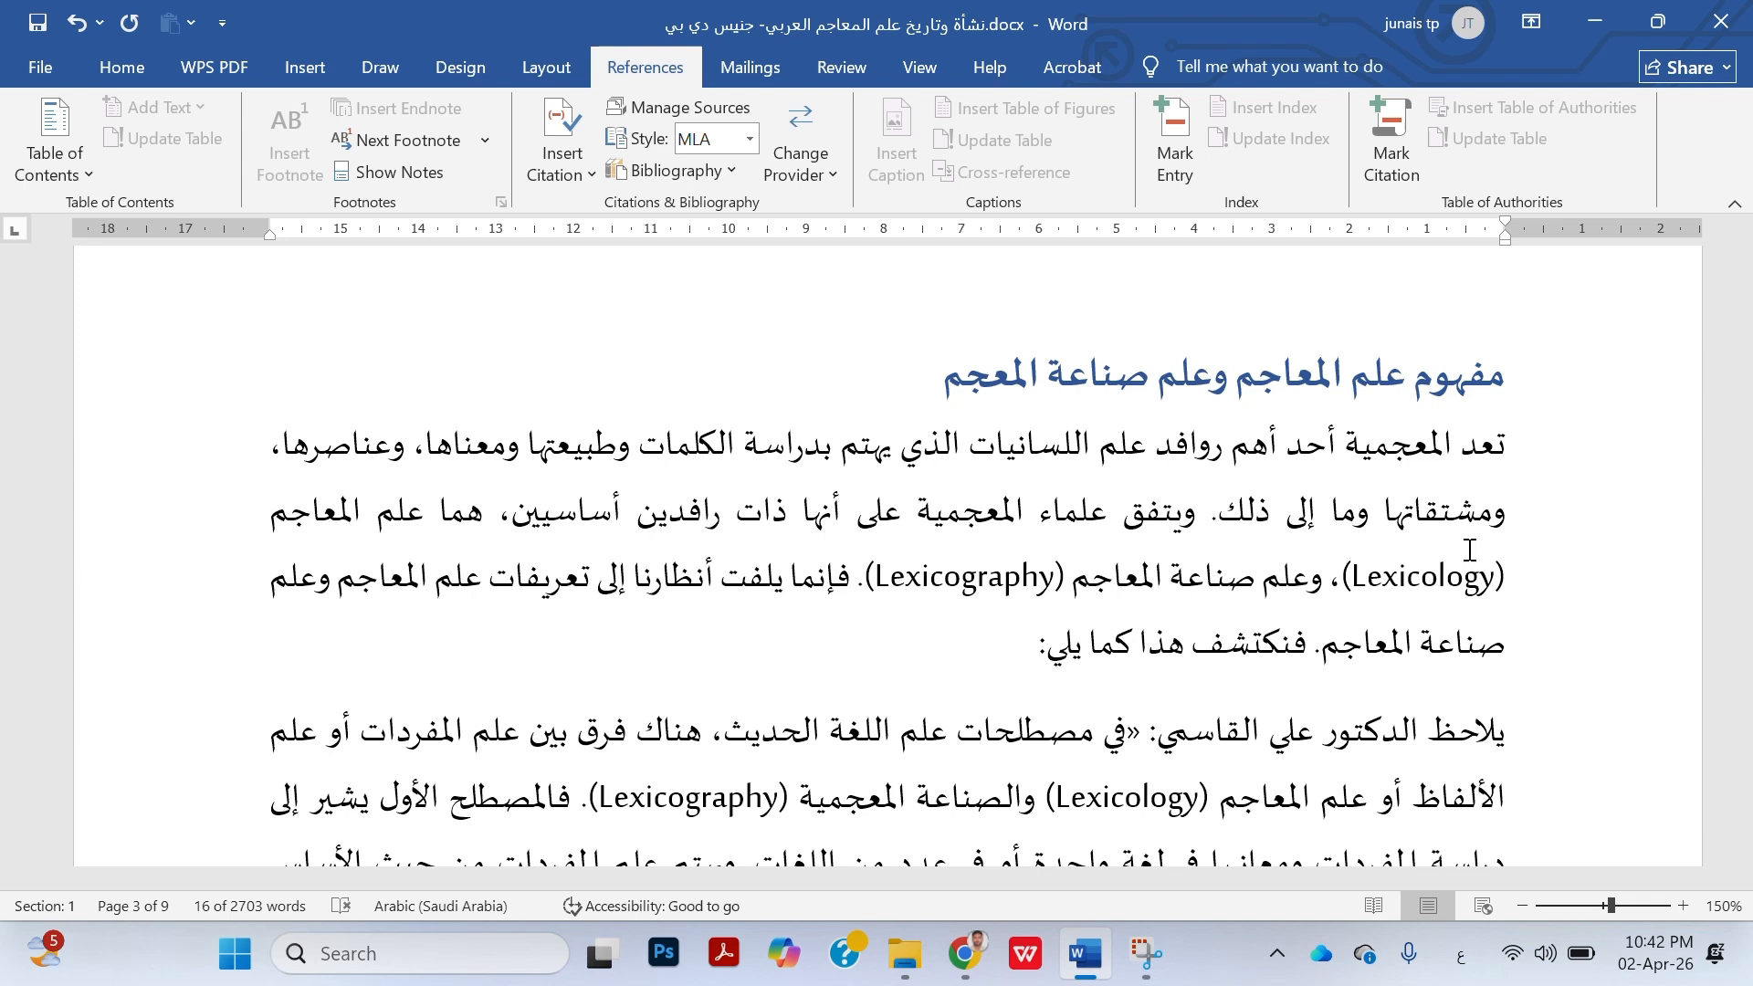
{"action": "left_click", "coordinate": [916, 678]}
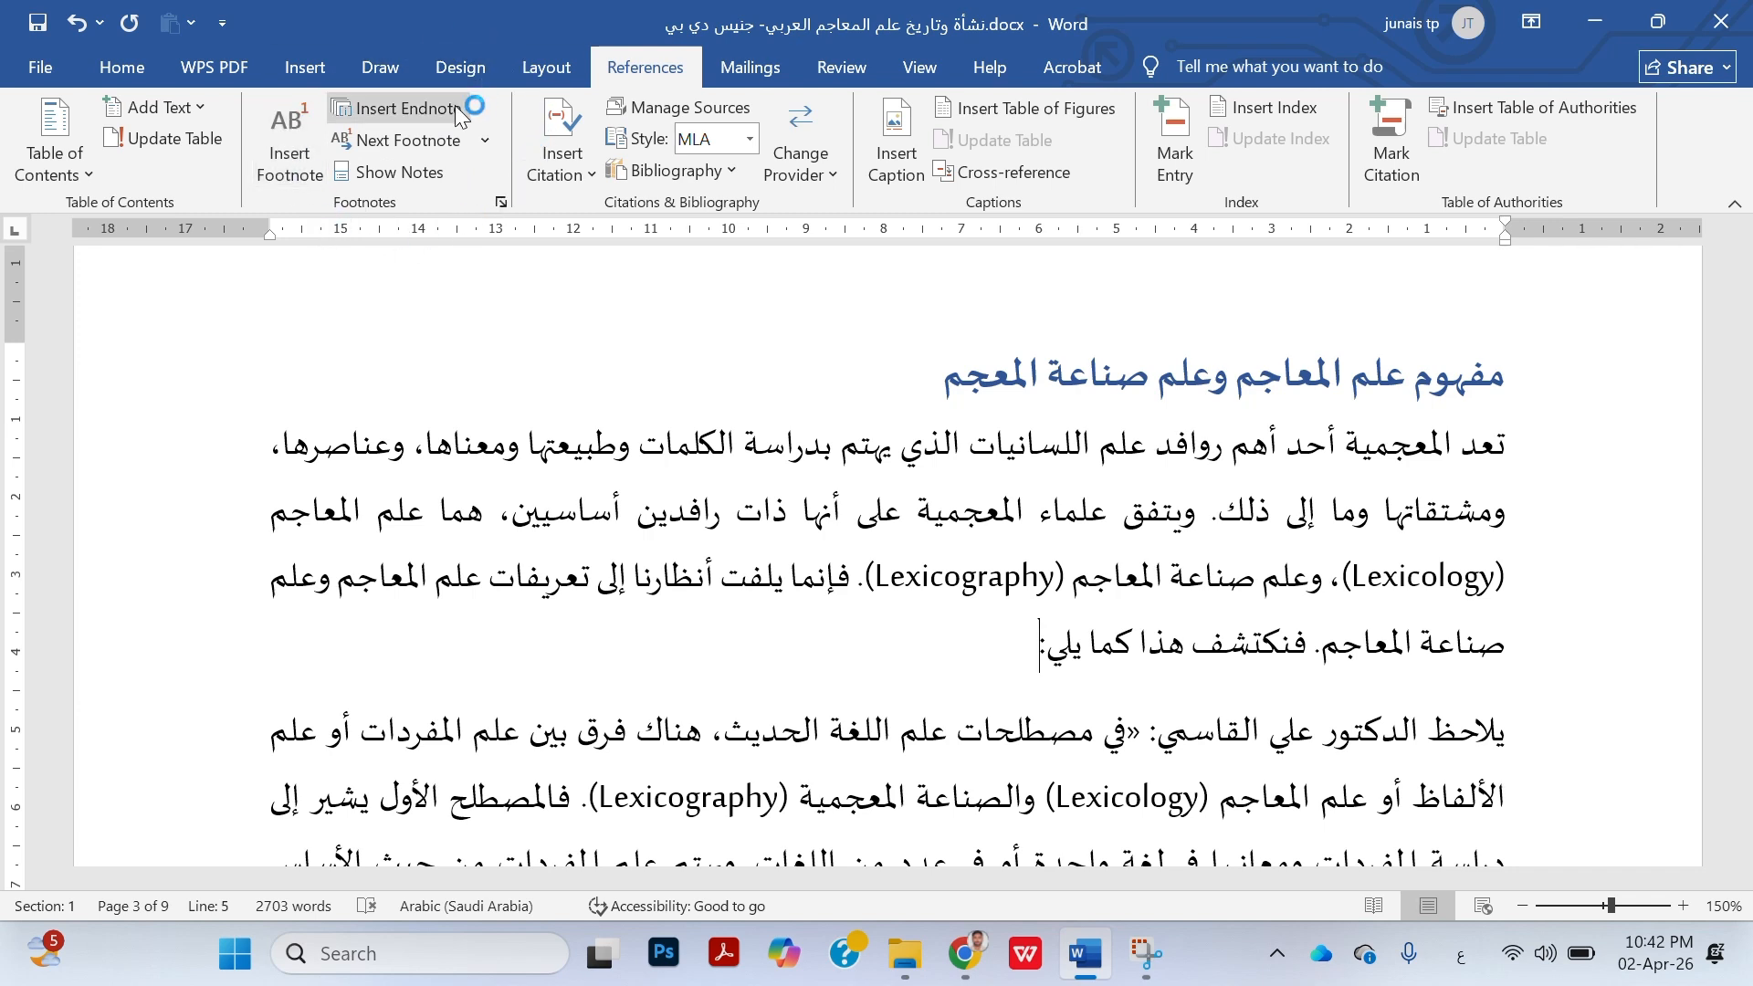
{"action": "left_click", "coordinate": [501, 202]}
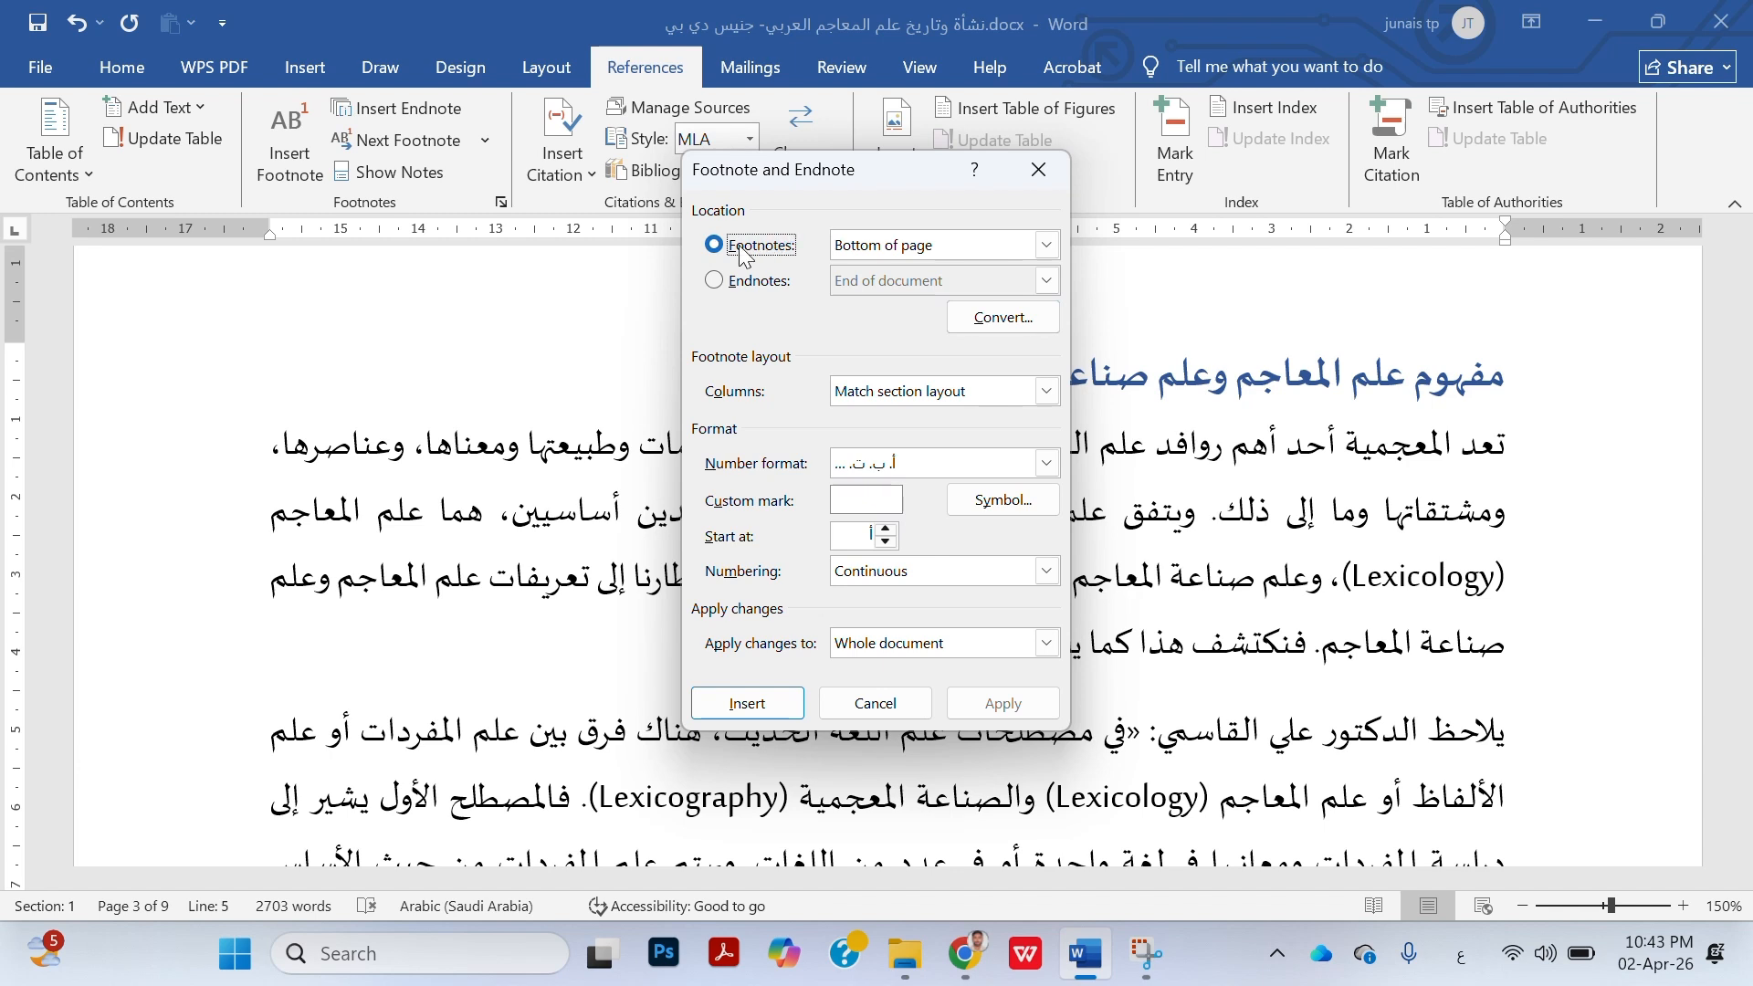
{"action": "left_click", "coordinate": [715, 283]}
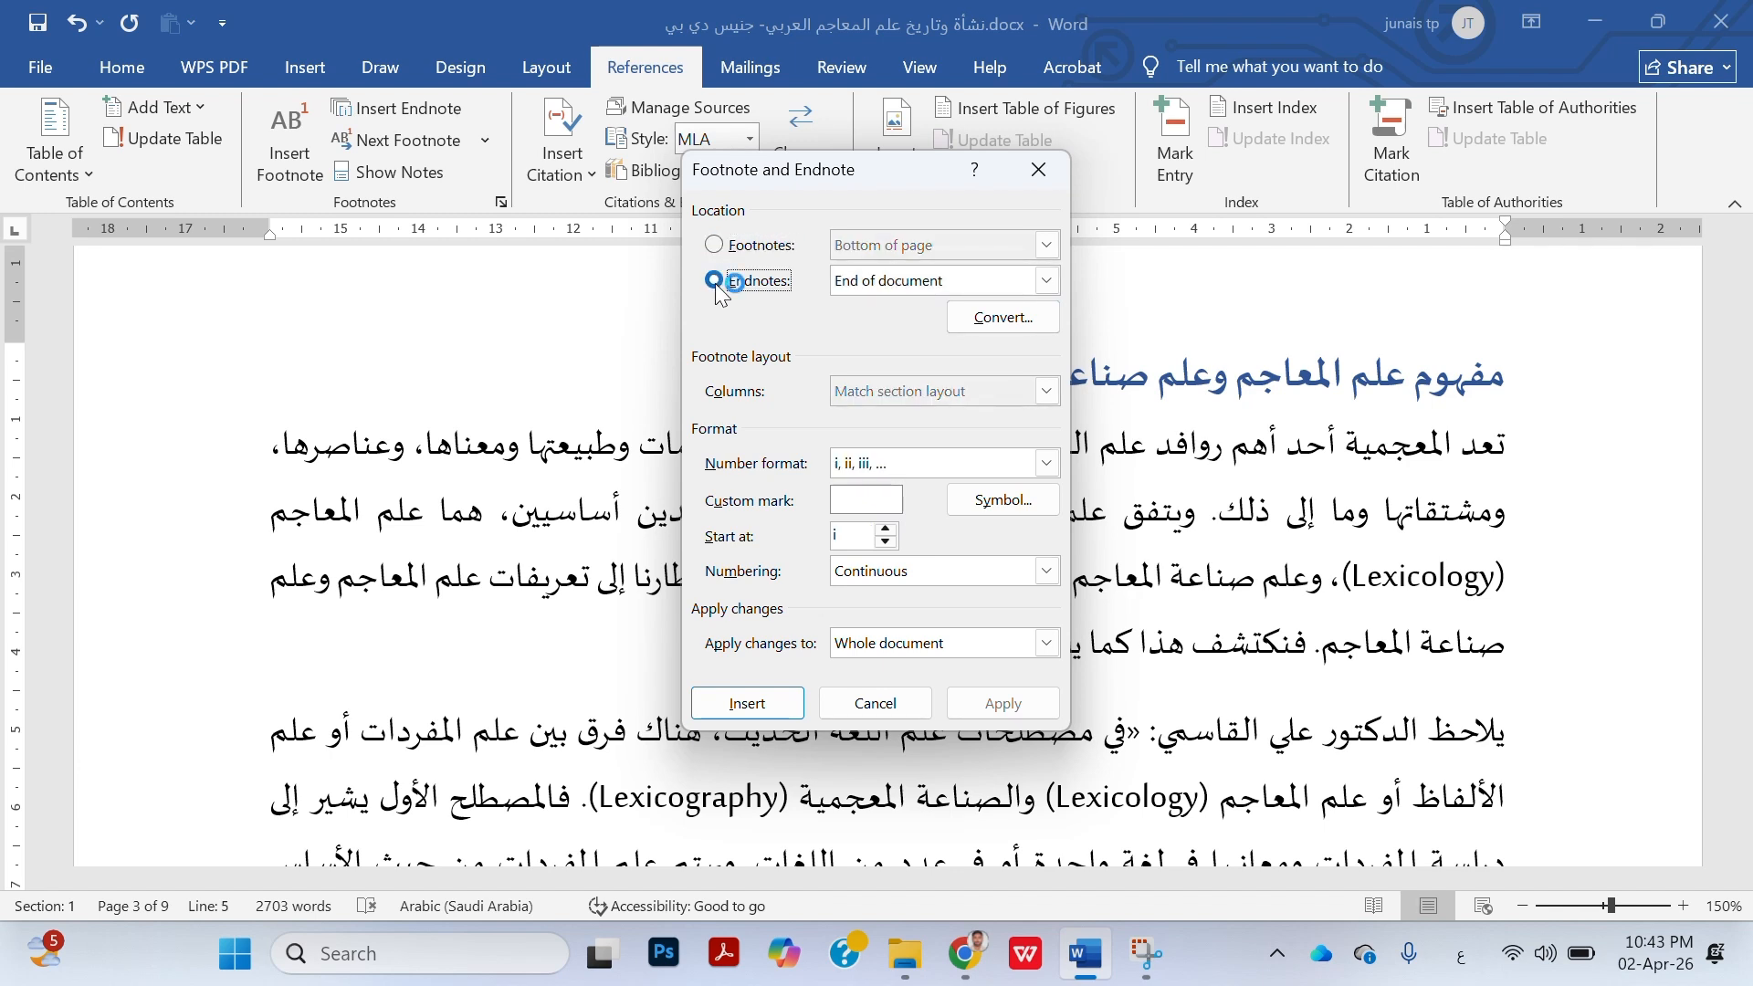
{"action": "left_click", "coordinate": [901, 288]}
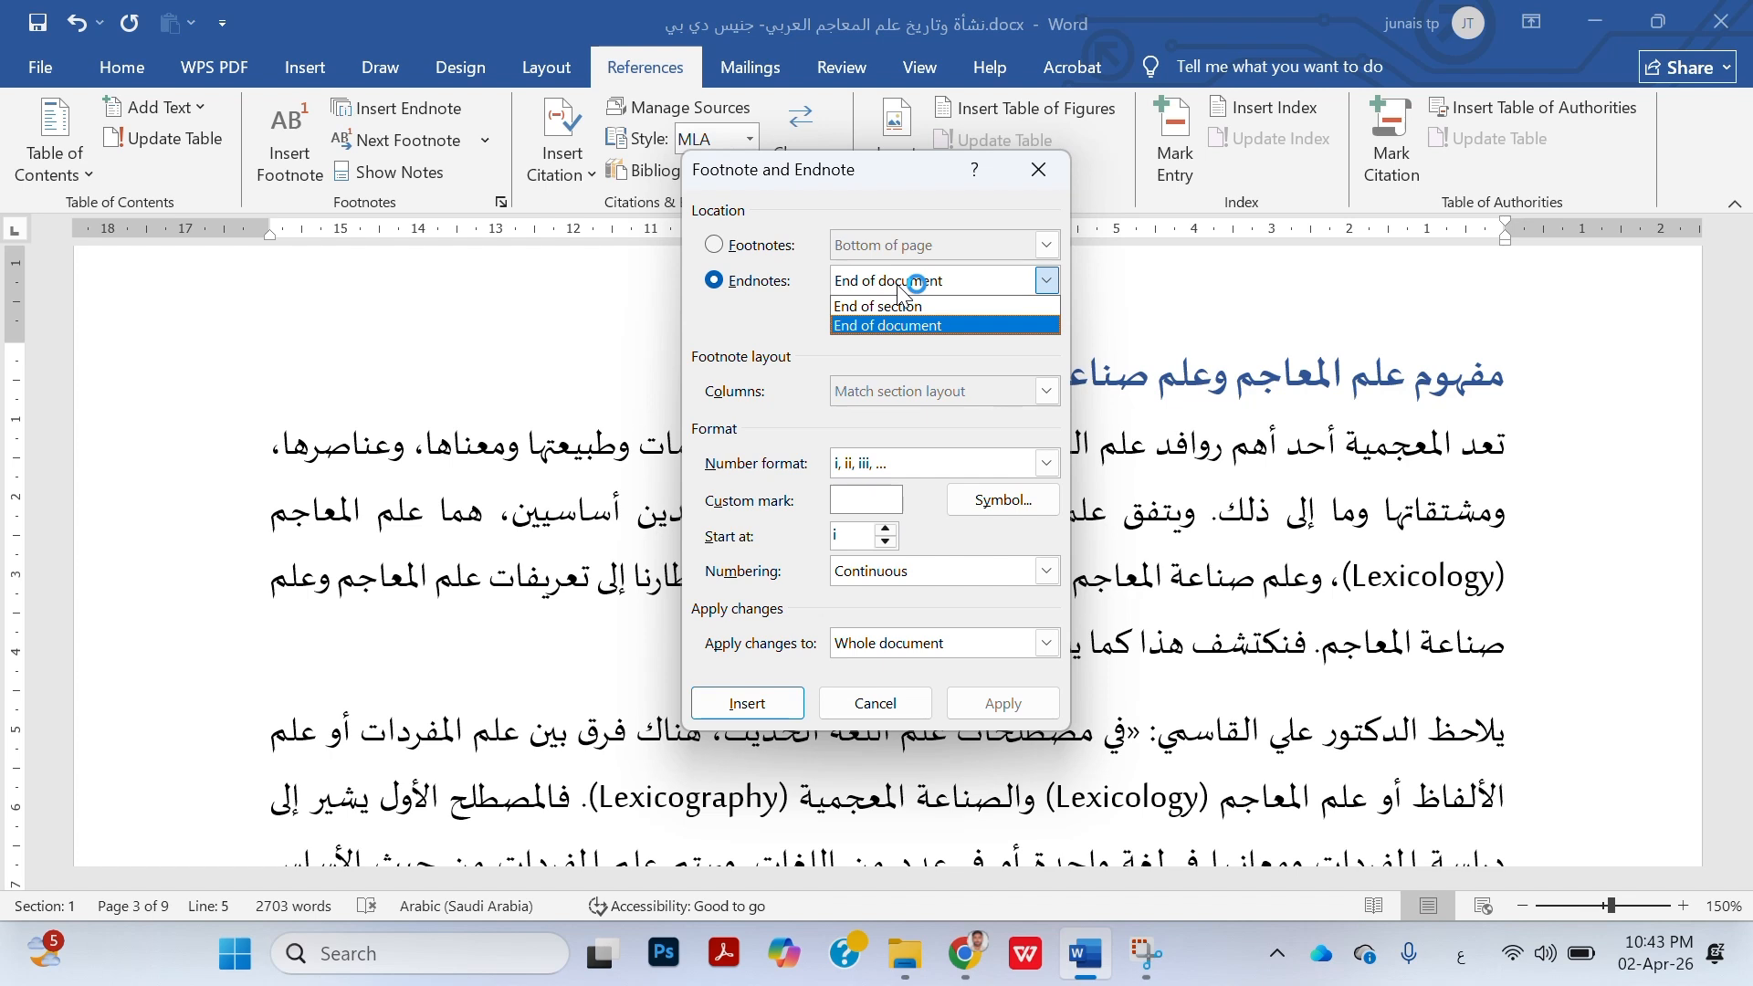
{"action": "left_click", "coordinate": [930, 310]}
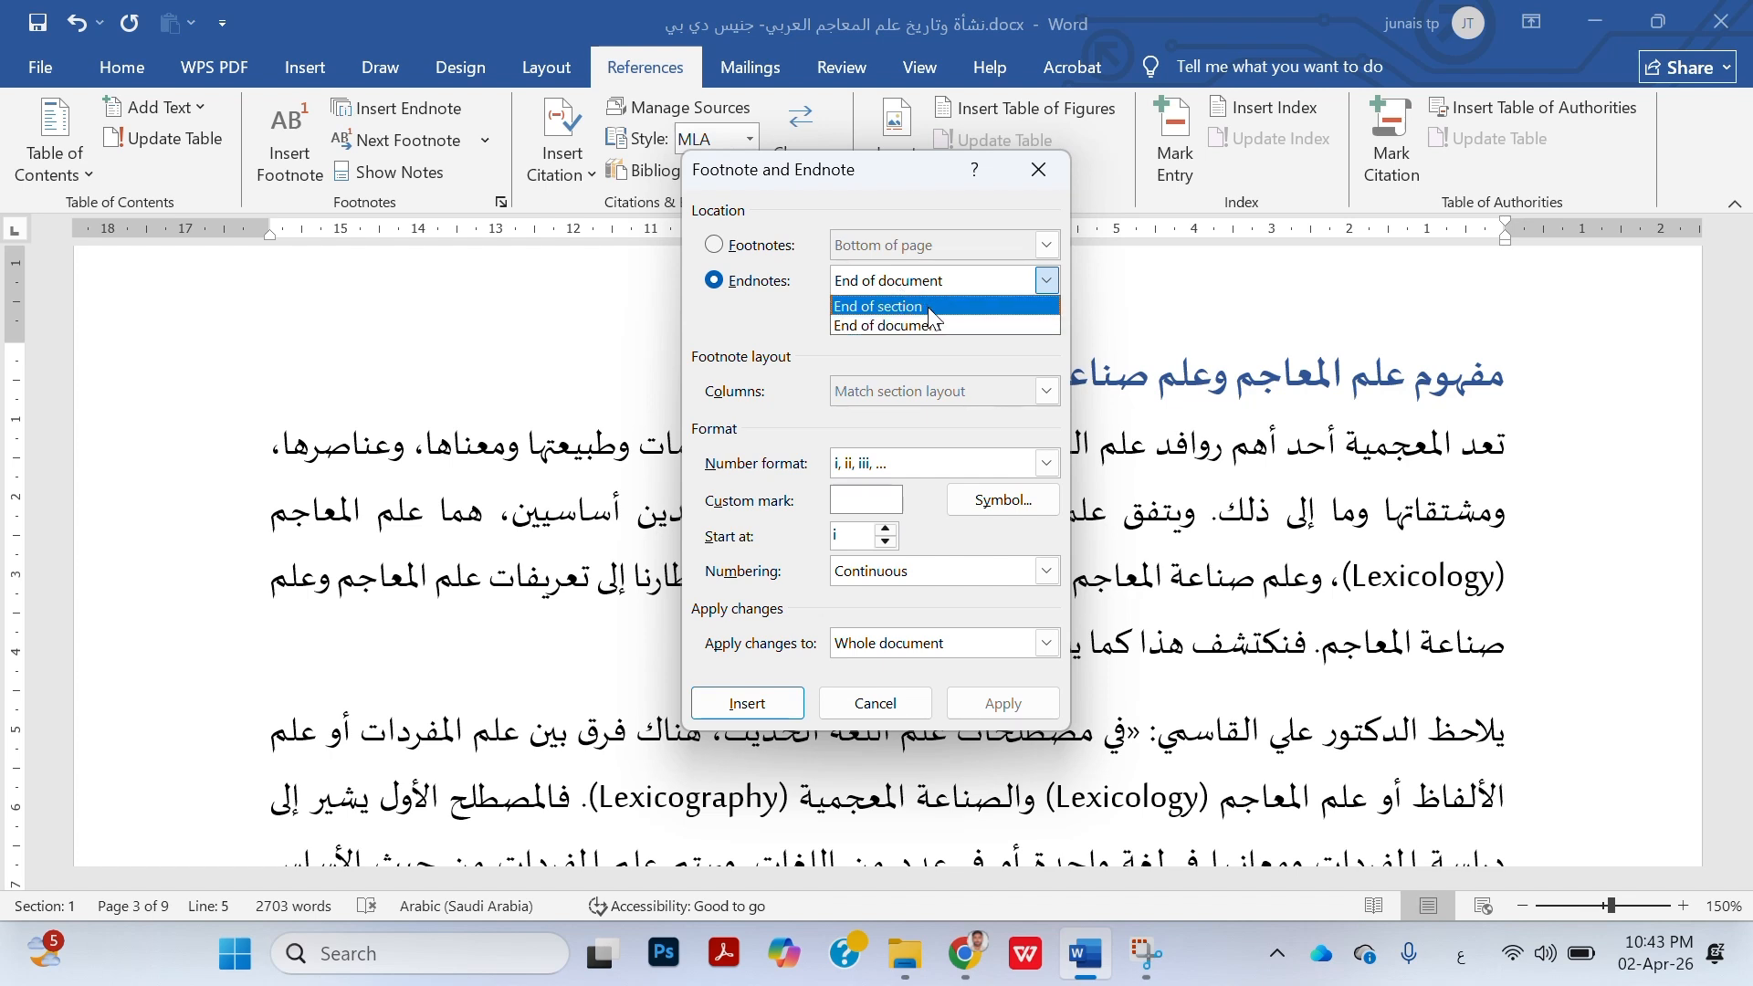
{"action": "left_click", "coordinate": [930, 310]}
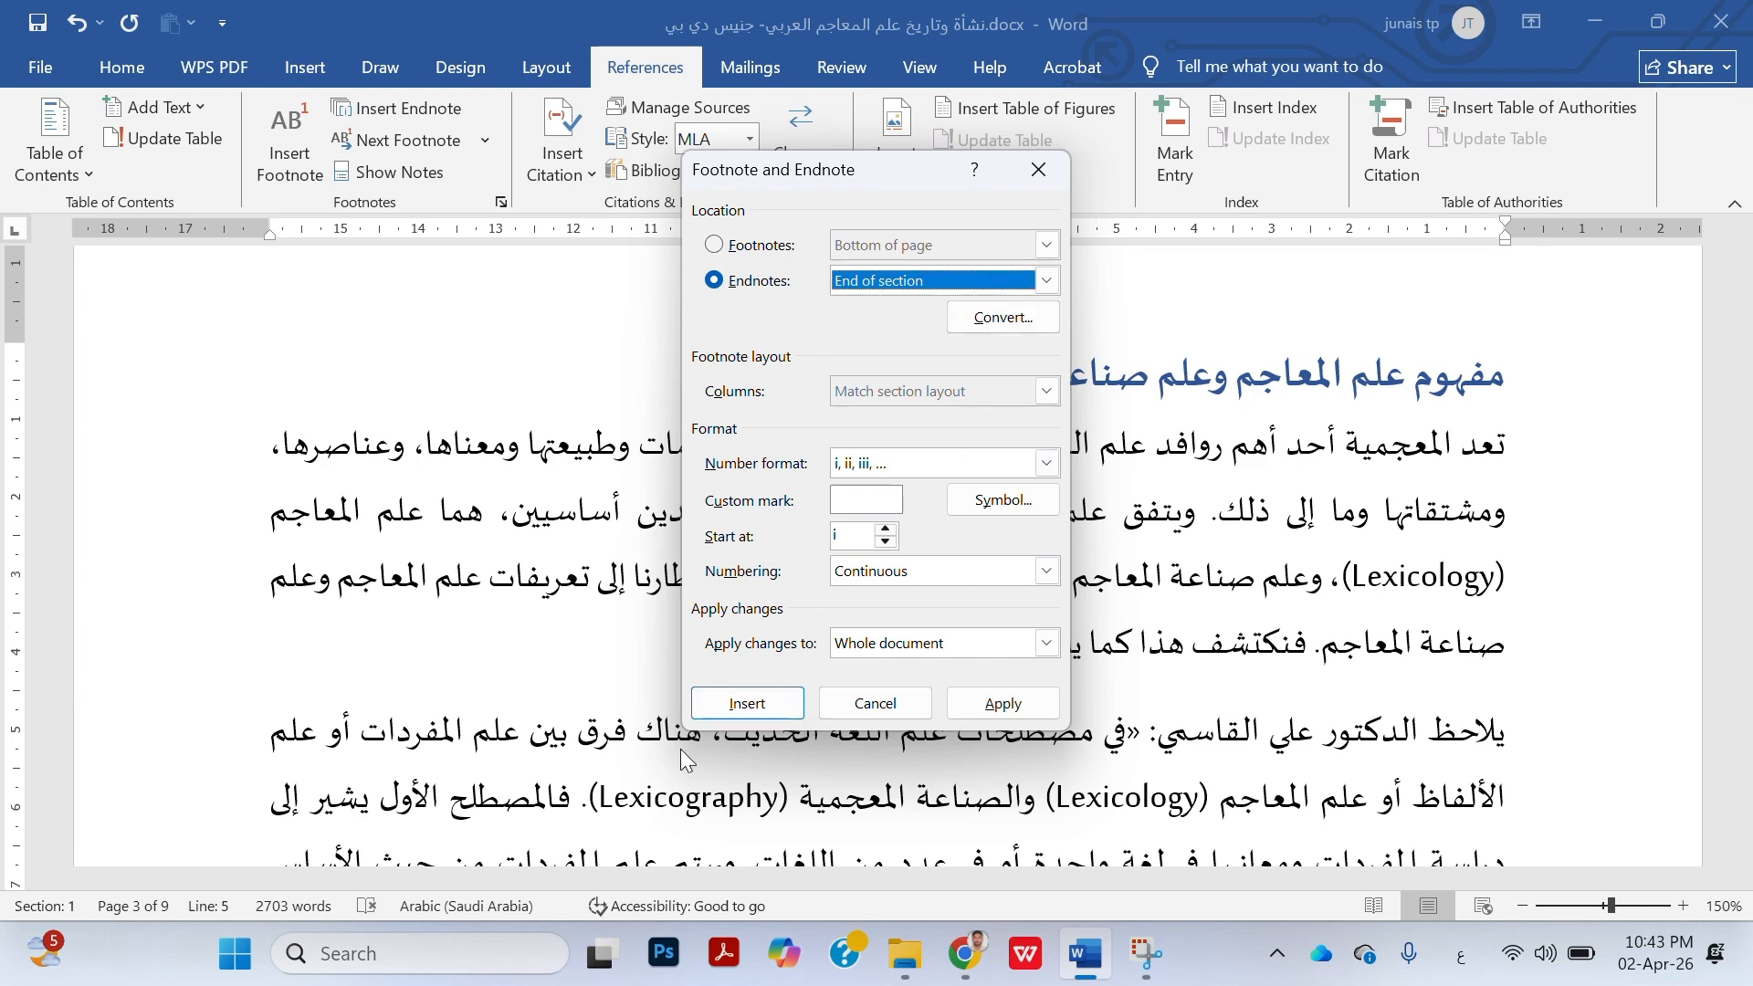
{"action": "left_click", "coordinate": [754, 707]}
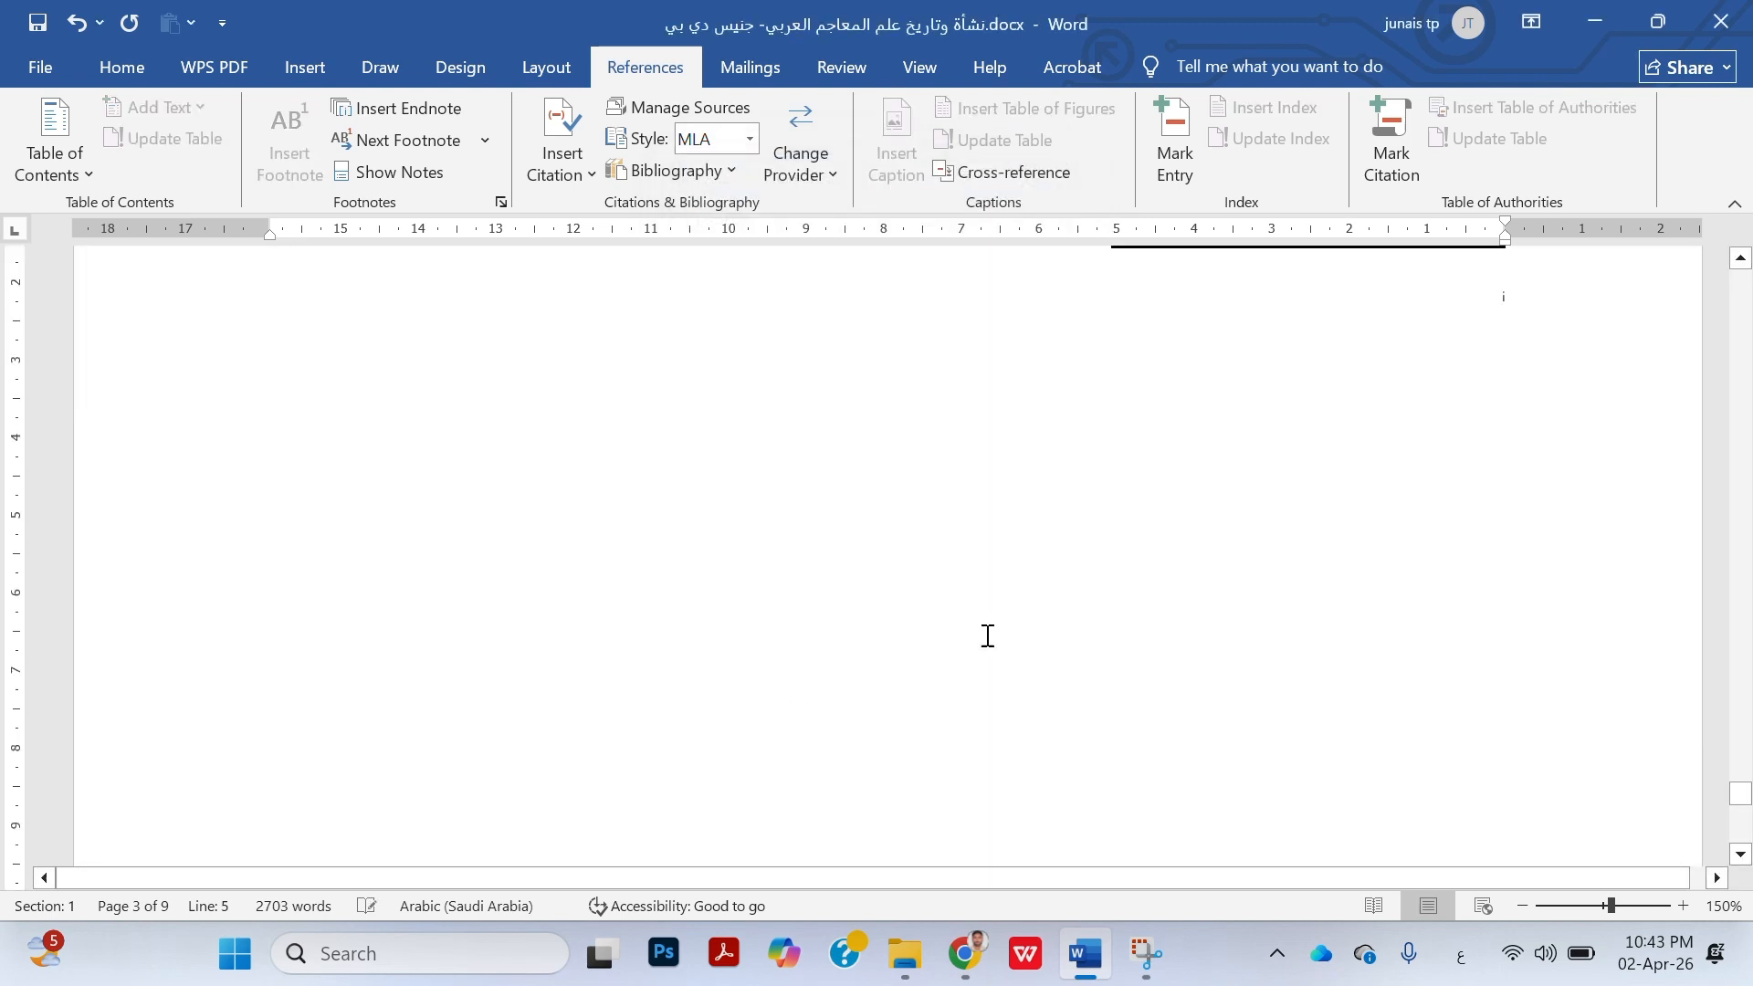
Start adding a new source for an MLA citation after "وغيرها." at the end of the first paragraph on page 8
{"action": "scroll", "coordinate": [1055, 641], "scroll_direction": "up", "scroll_amount": 3}
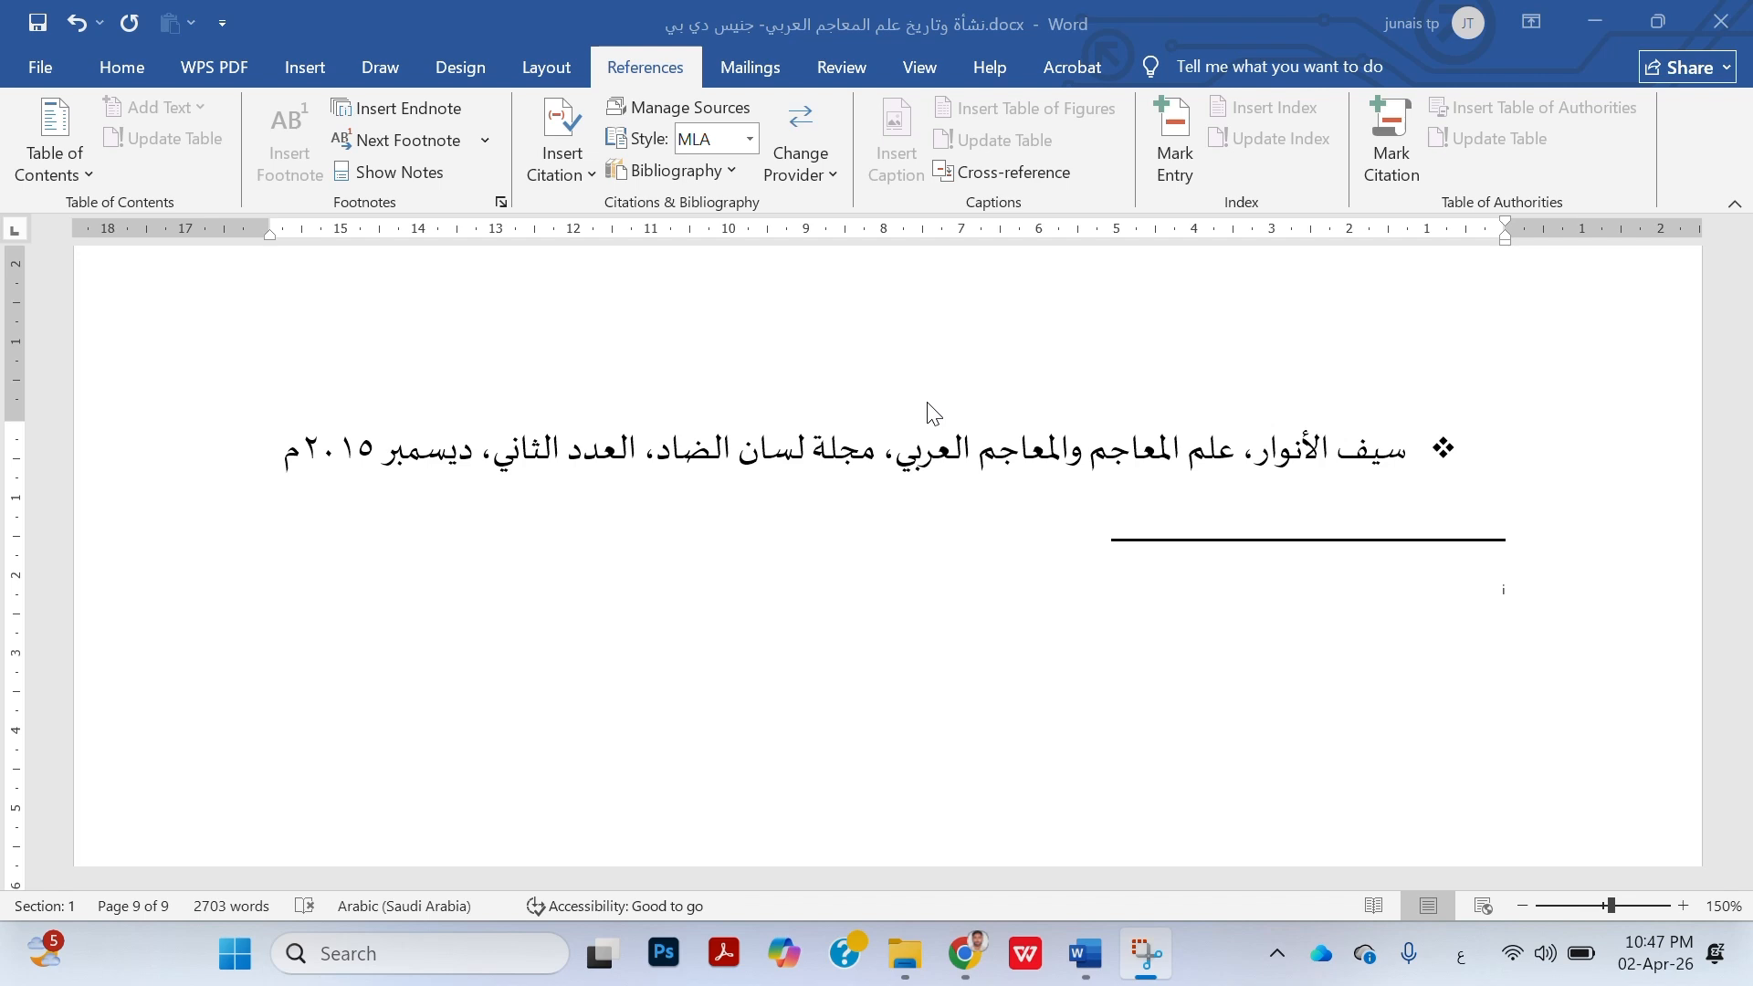
{"action": "scroll", "coordinate": [927, 402], "scroll_direction": "up", "scroll_amount": 10}
{"action": "scroll", "coordinate": [931, 411], "scroll_direction": "down", "scroll_amount": 3}
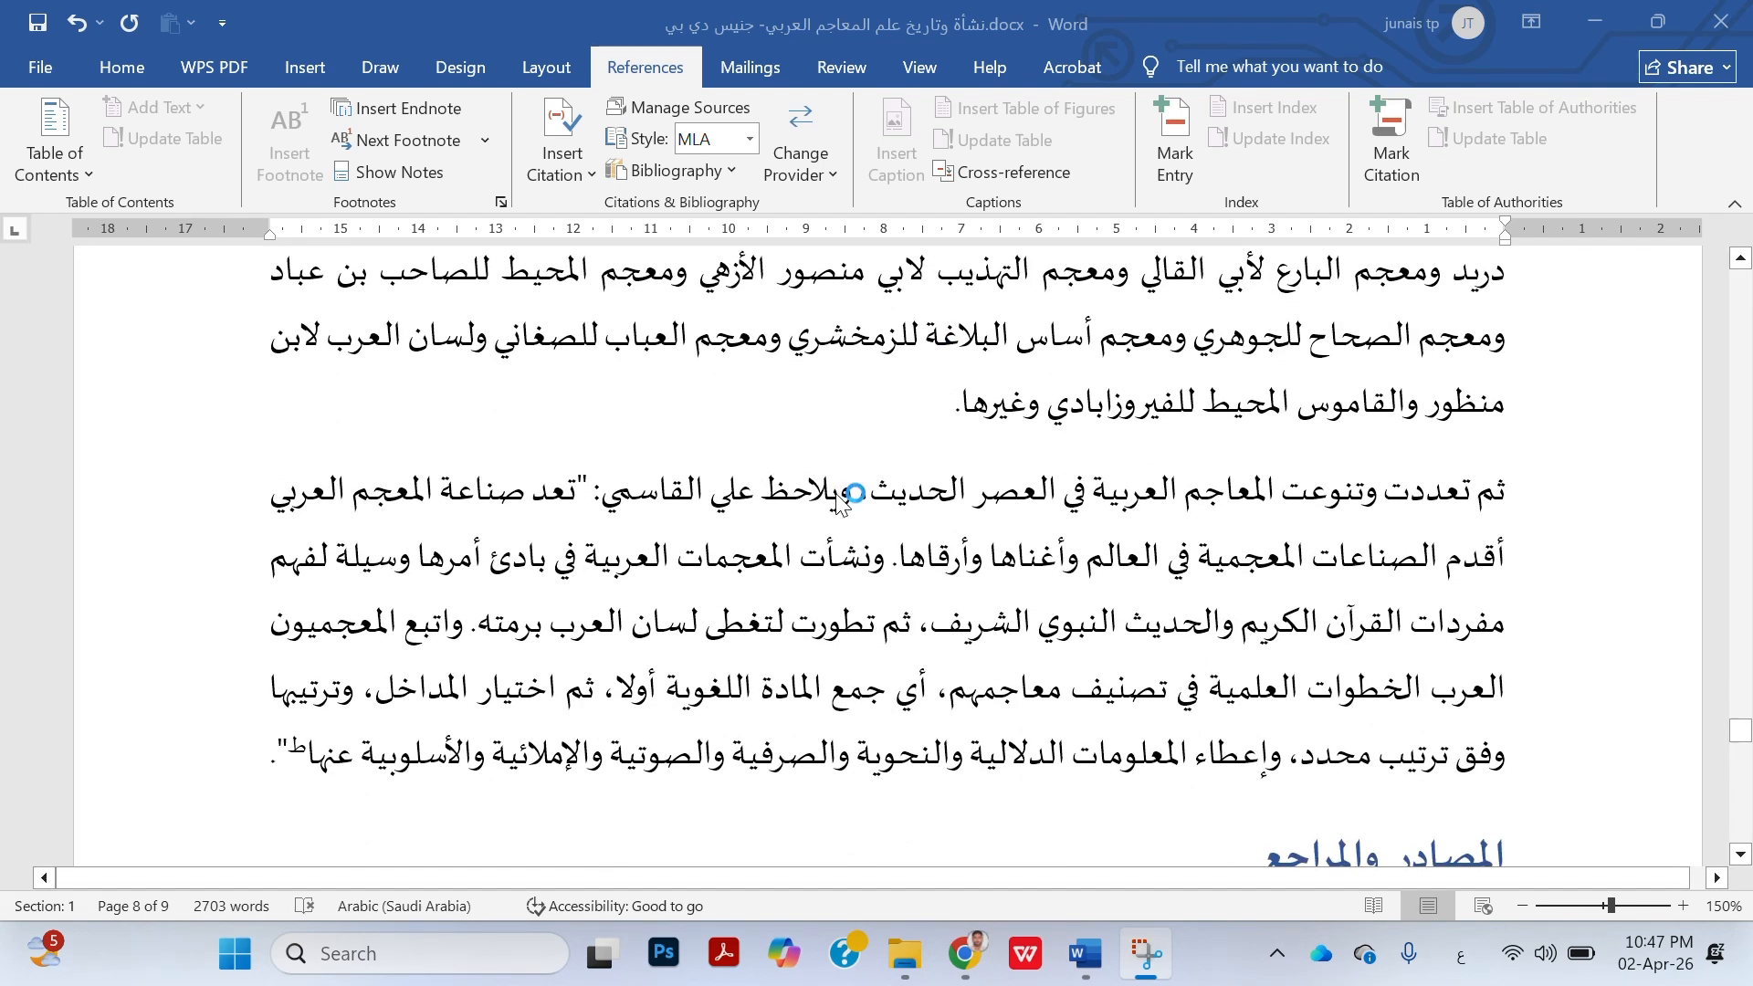
{"action": "scroll", "coordinate": [957, 423], "scroll_direction": "up", "scroll_amount": 4}
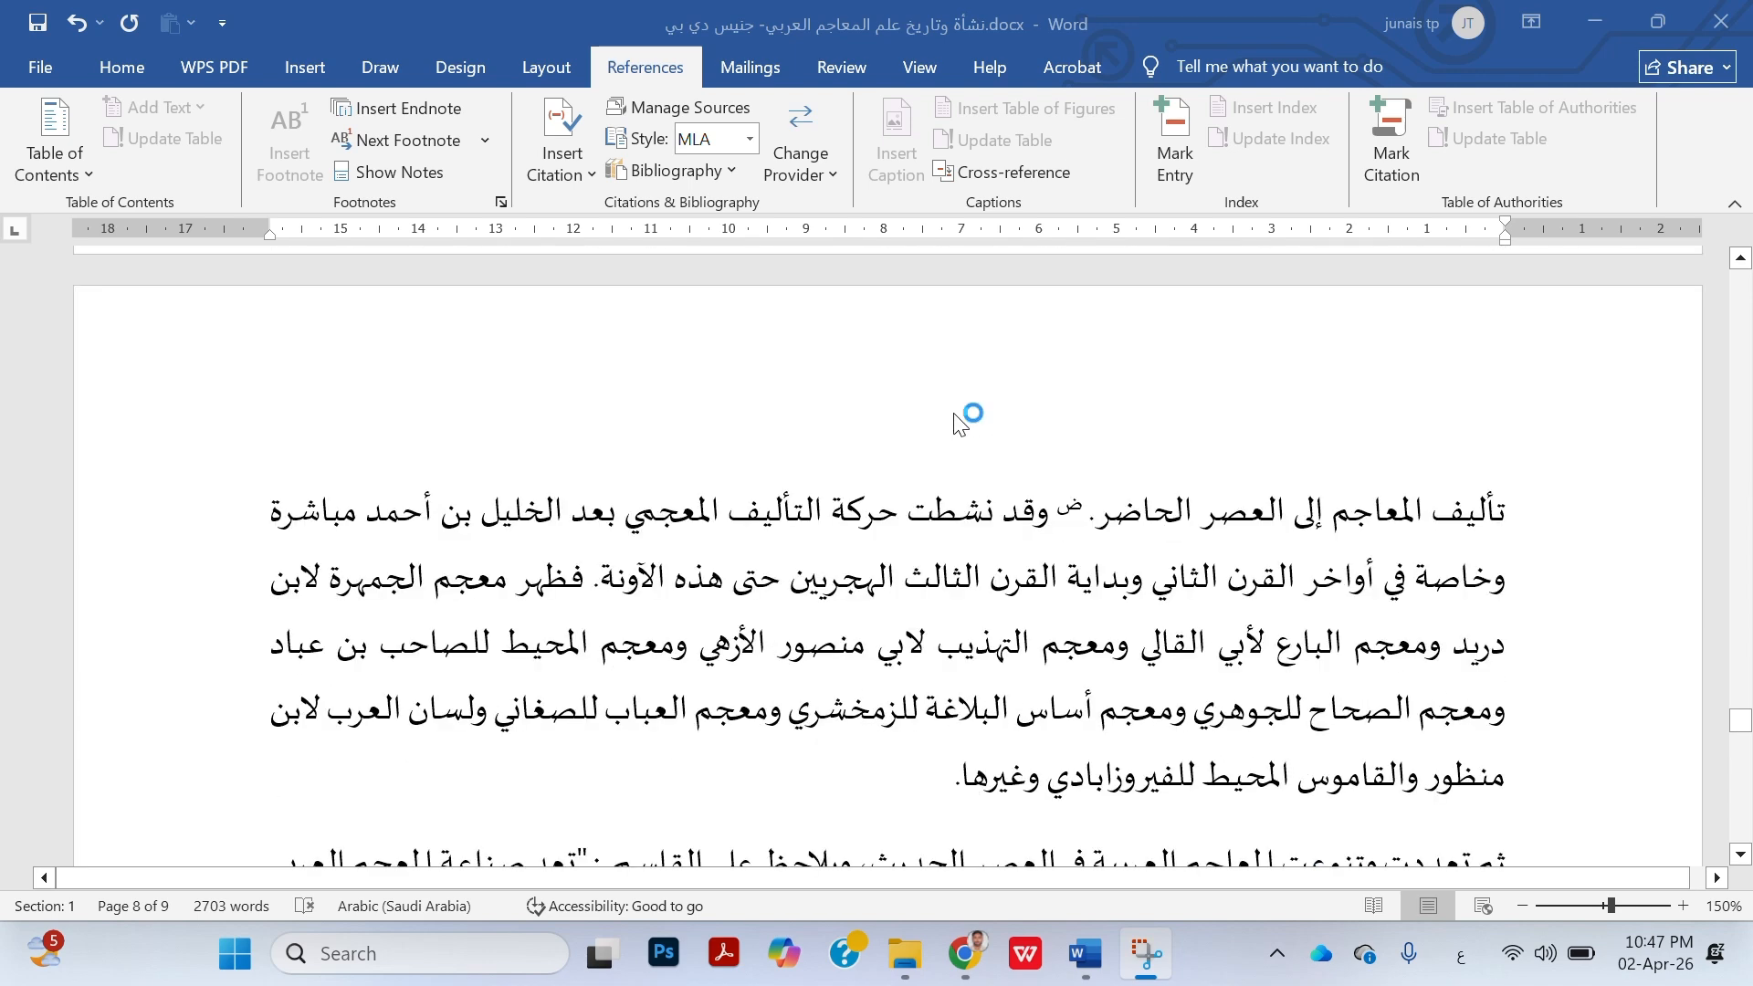
{"action": "left_click", "coordinate": [941, 796]}
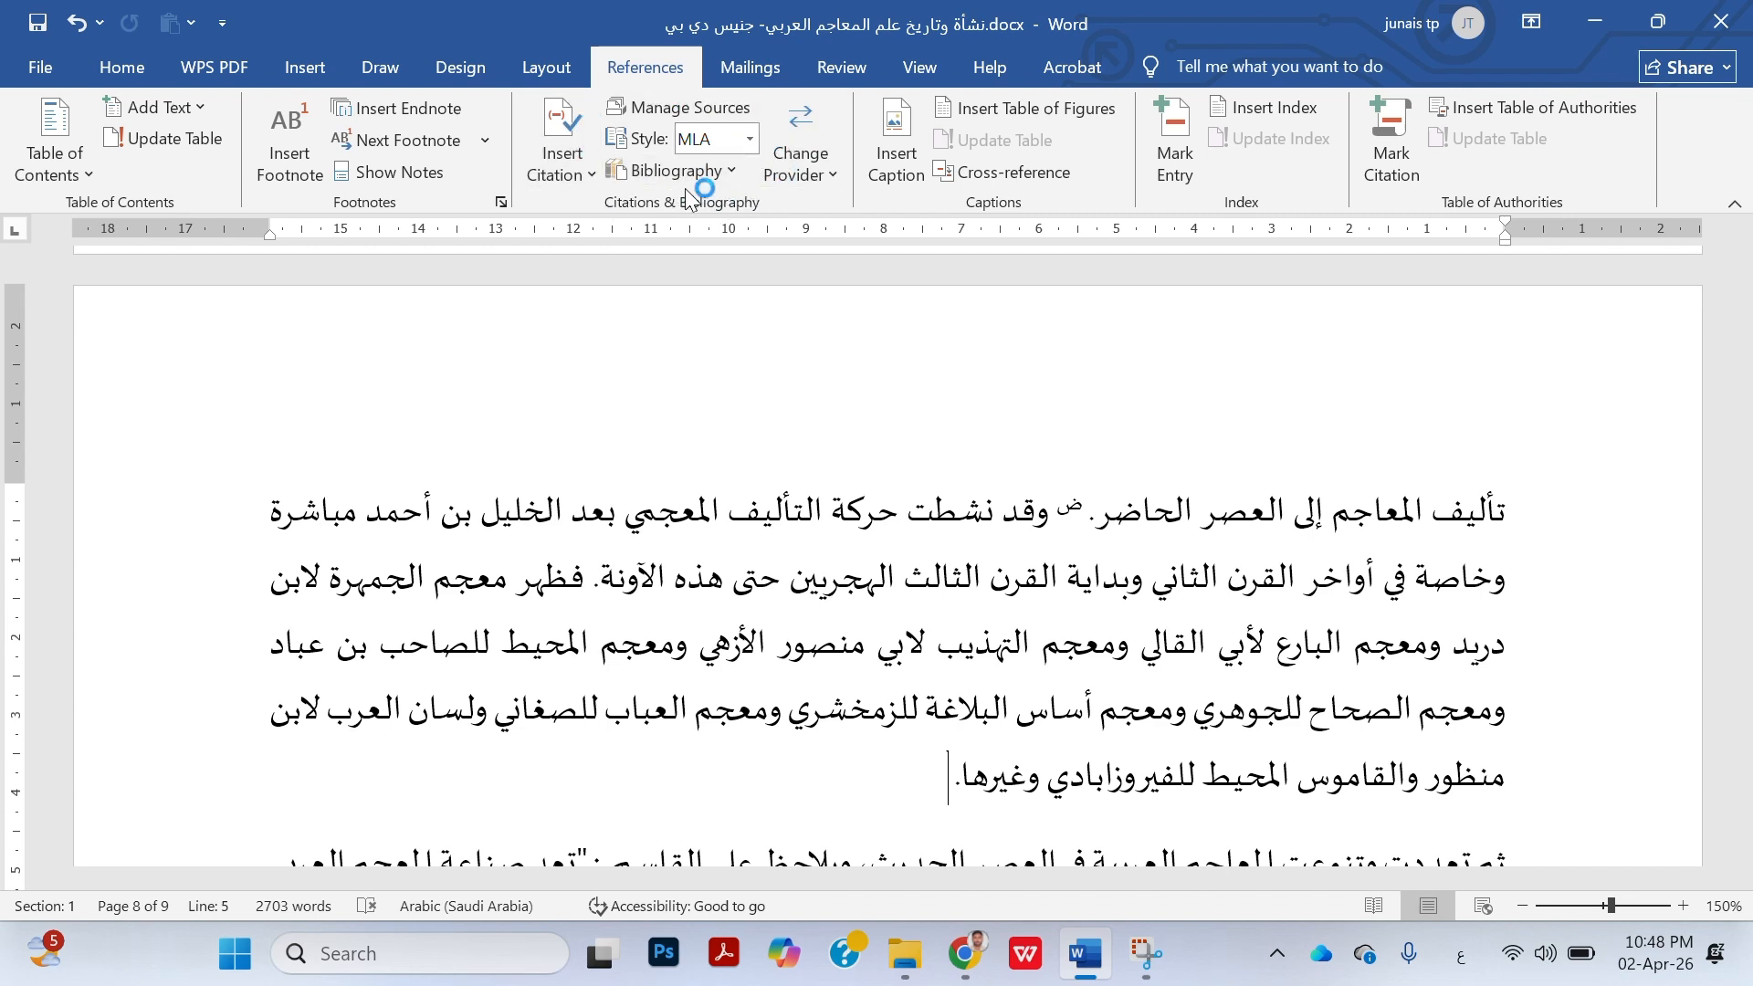
{"action": "left_click", "coordinate": [558, 136]}
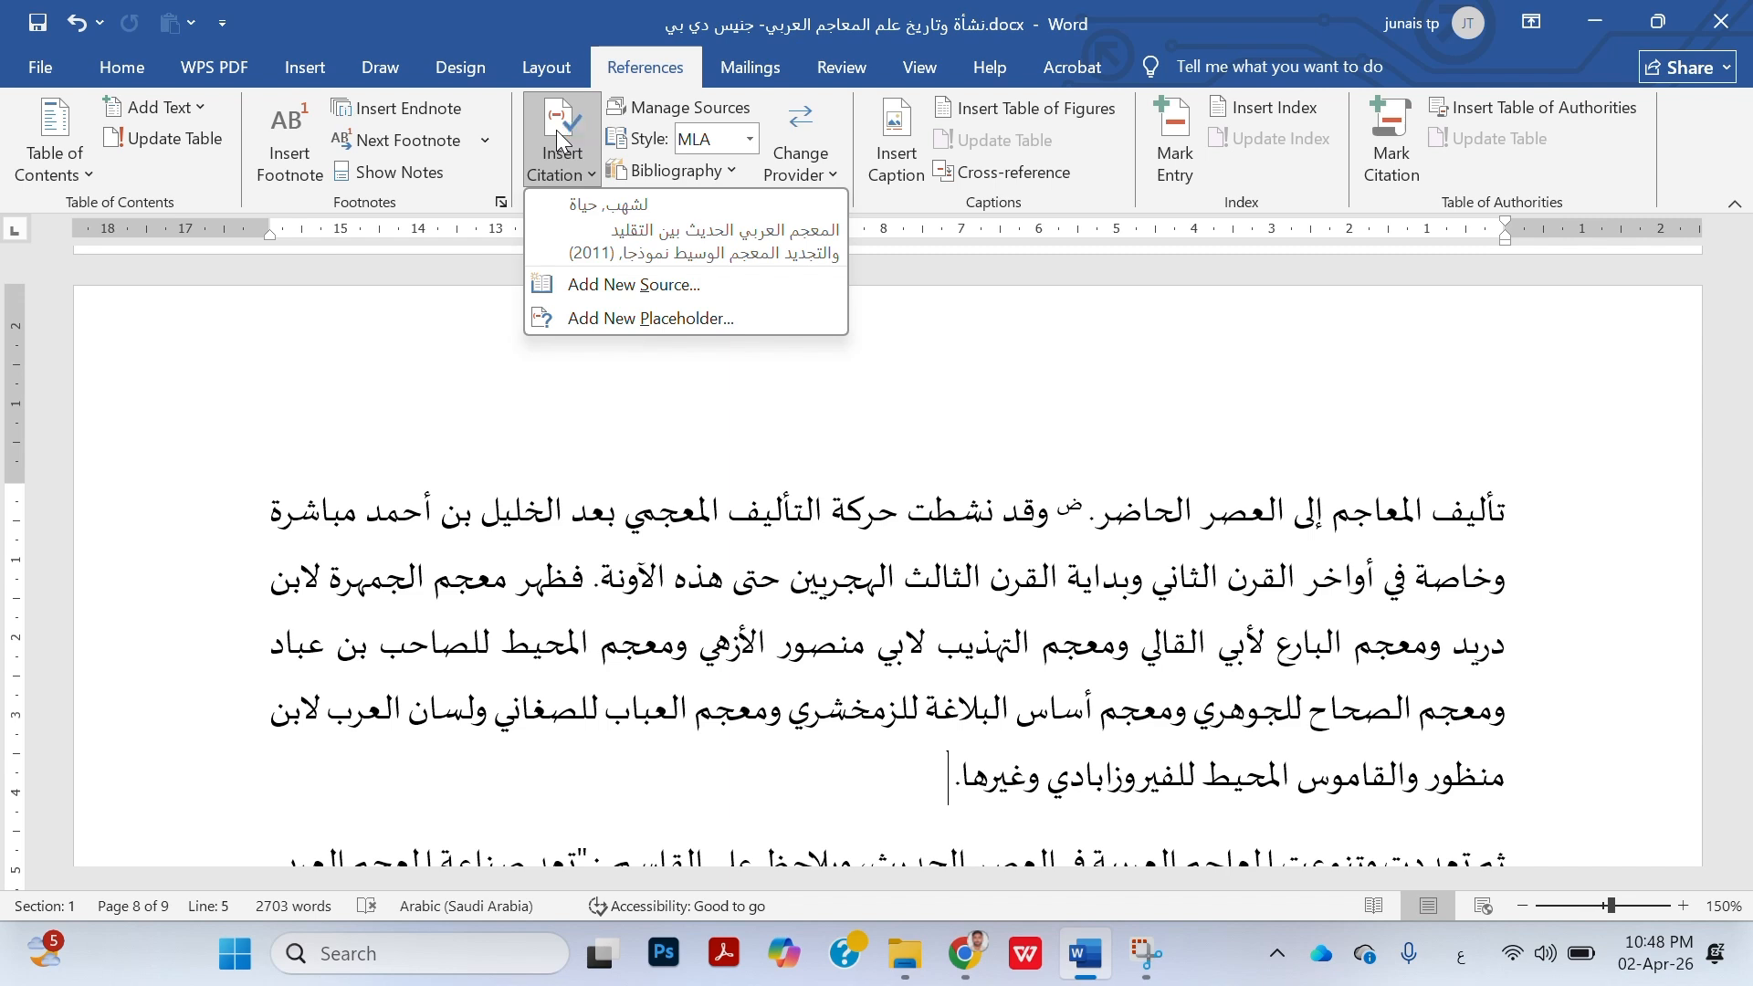
{"action": "left_click", "coordinate": [559, 136]}
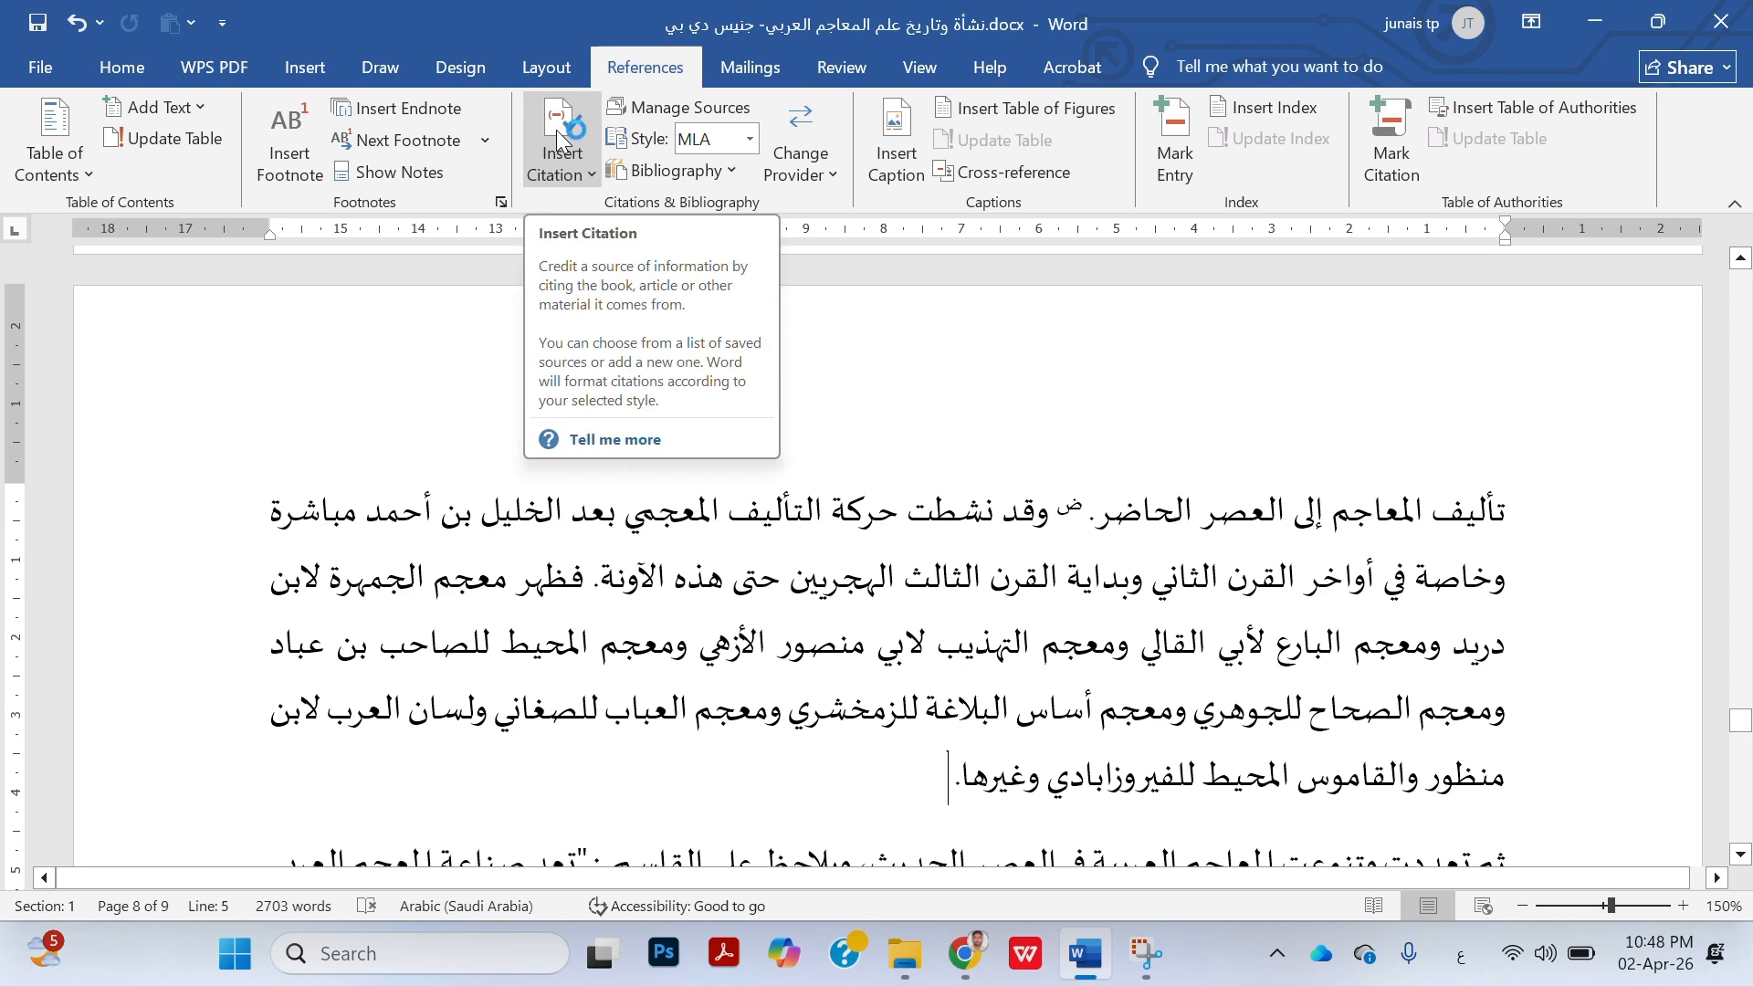
{"action": "left_click", "coordinate": [559, 135]}
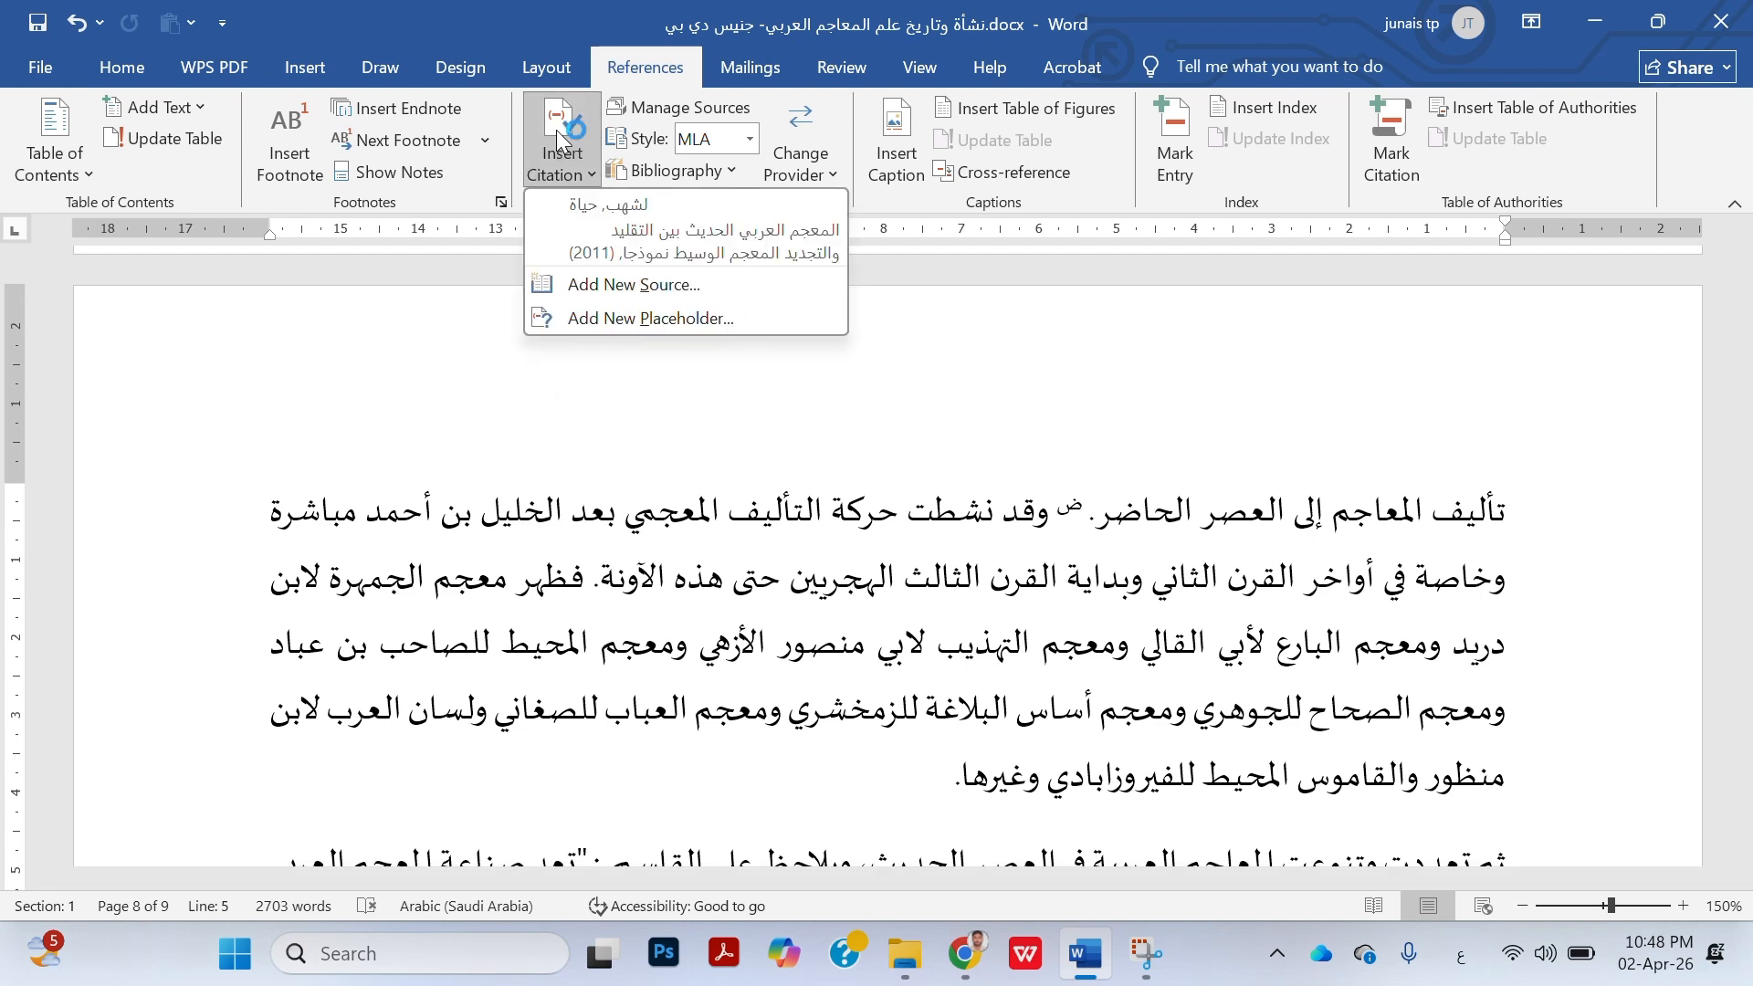
{"action": "left_click", "coordinate": [629, 285]}
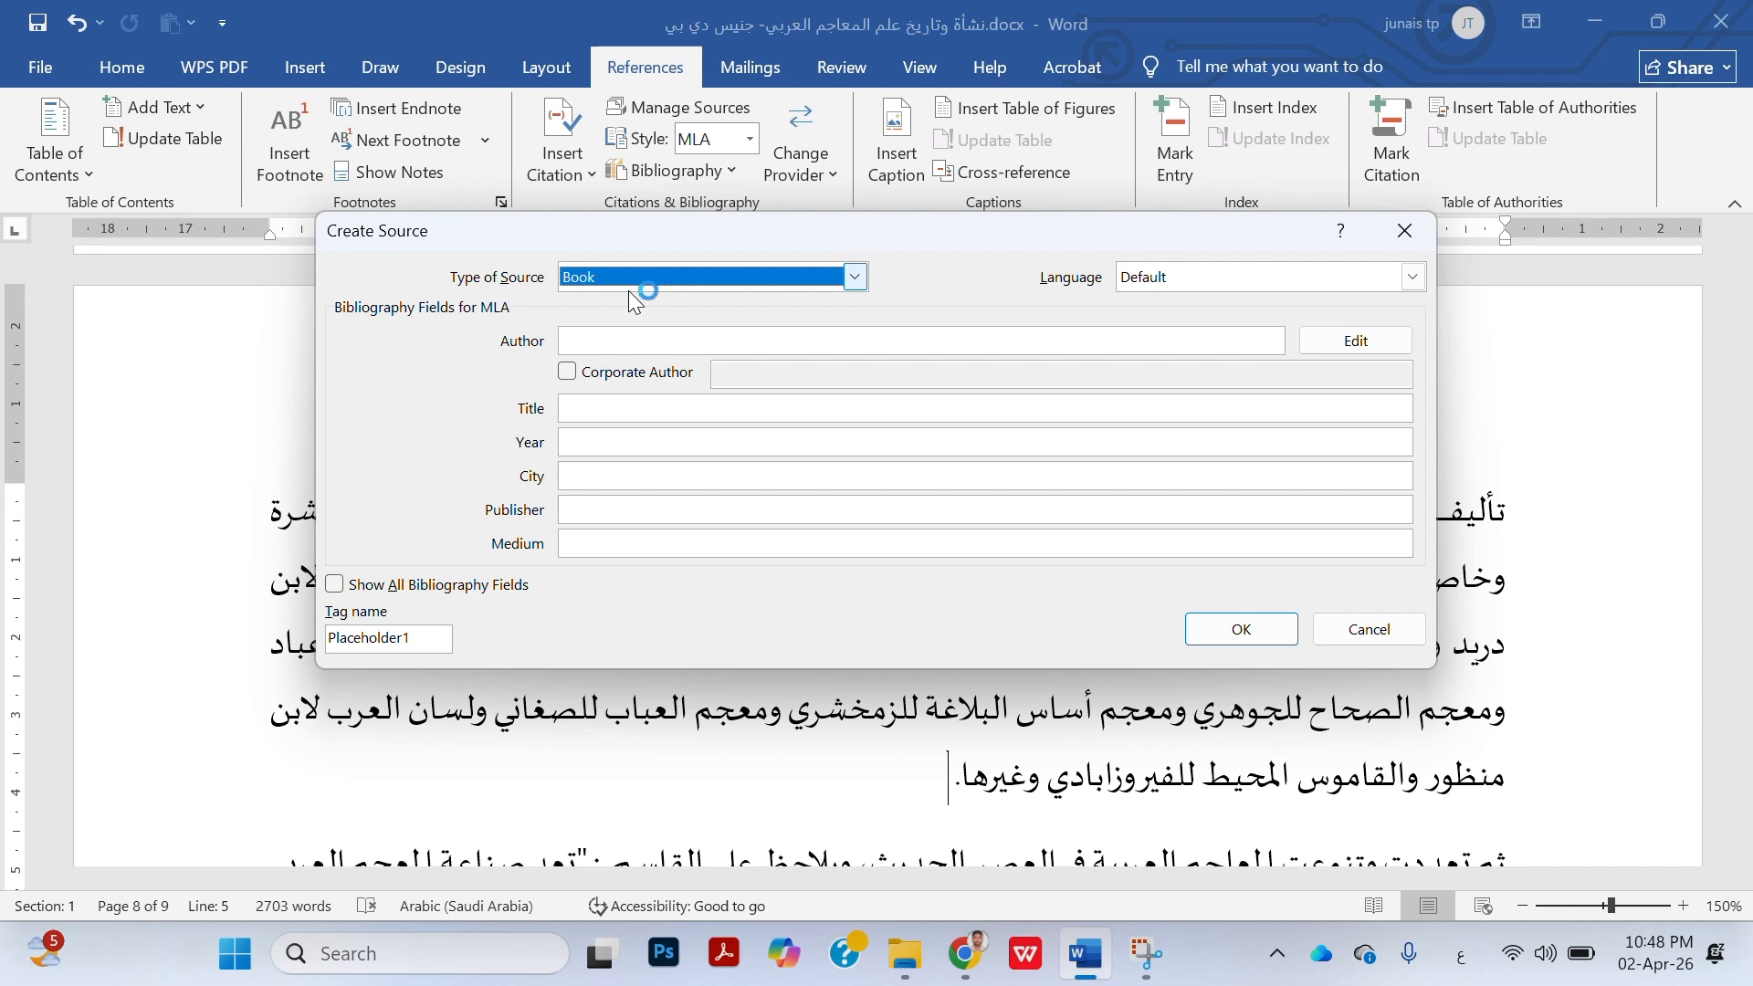
Set the type of the new source to Book
{"action": "left_click", "coordinate": [856, 279]}
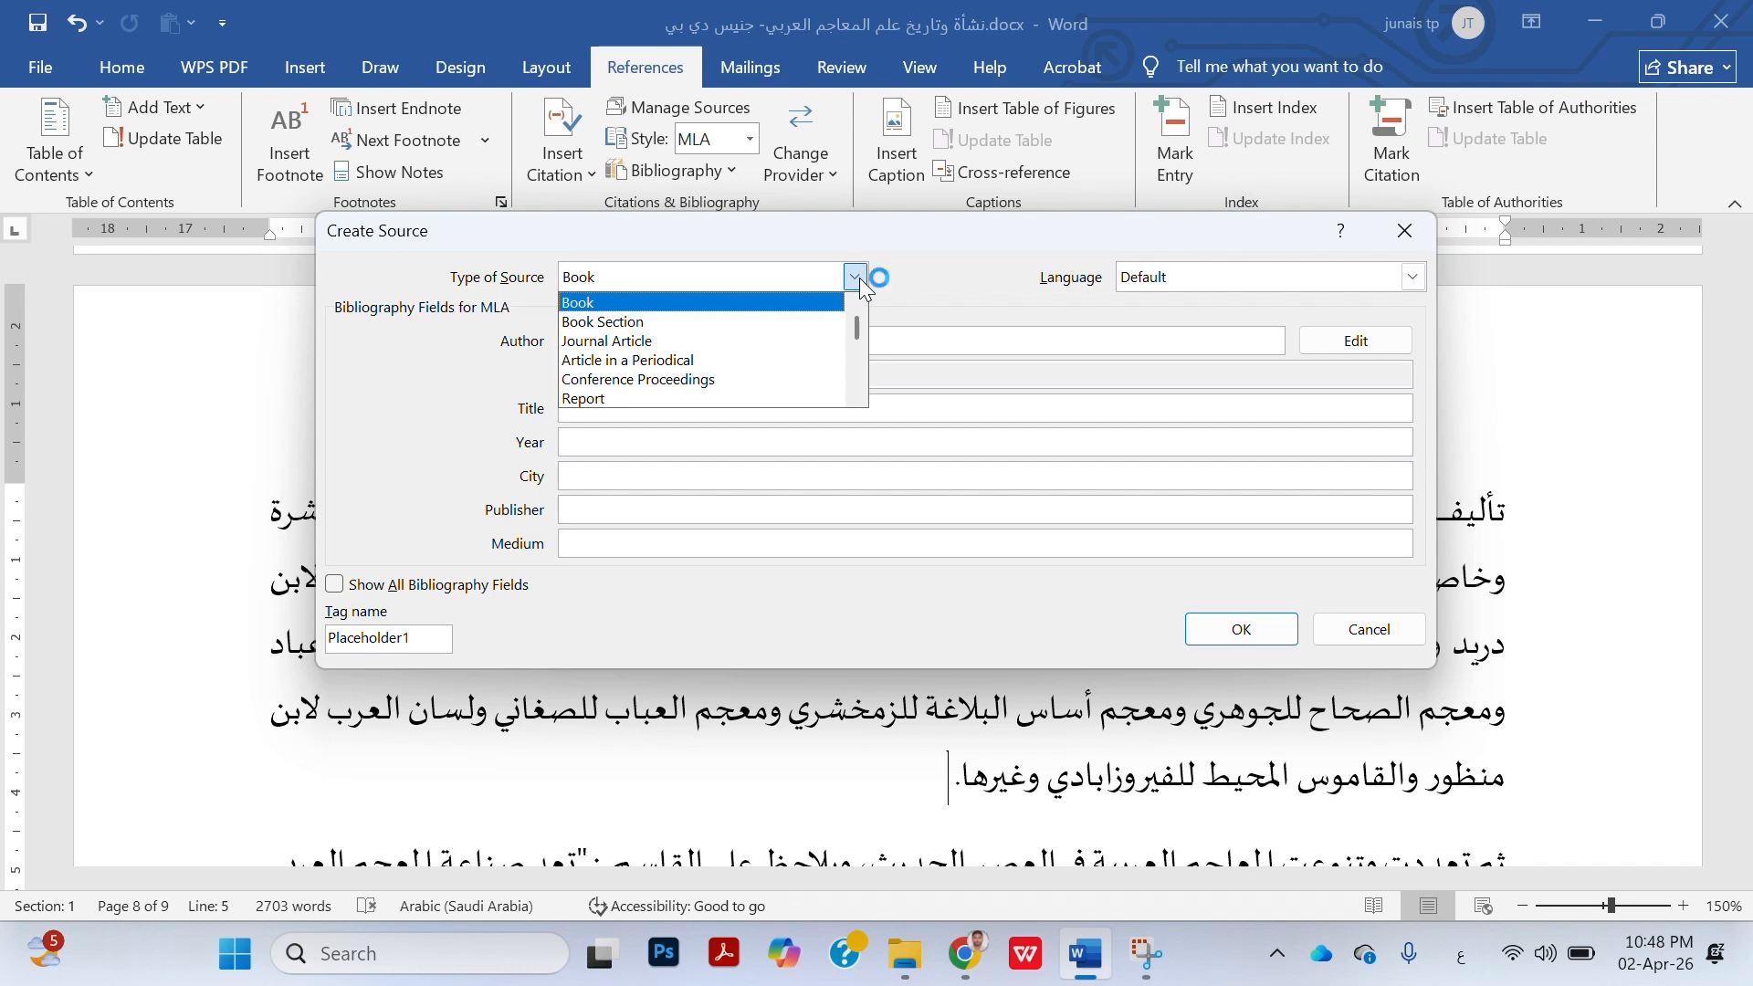
{"action": "left_click", "coordinate": [677, 385]}
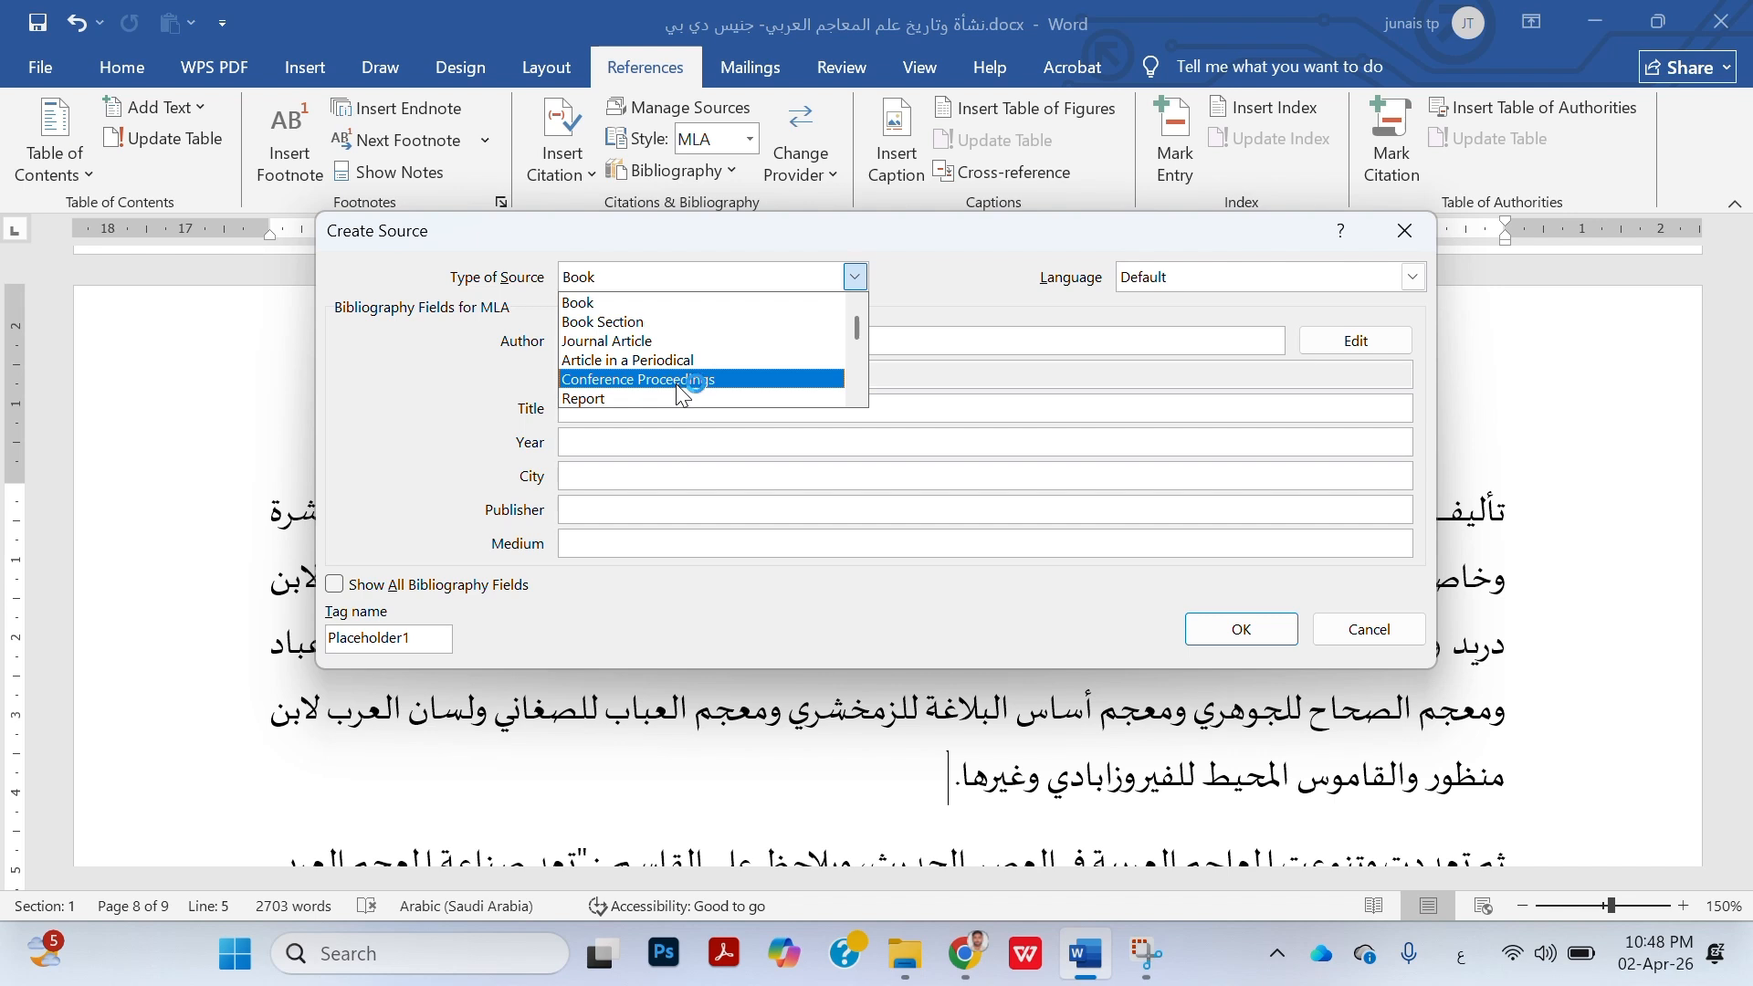
{"action": "left_click", "coordinate": [658, 311]}
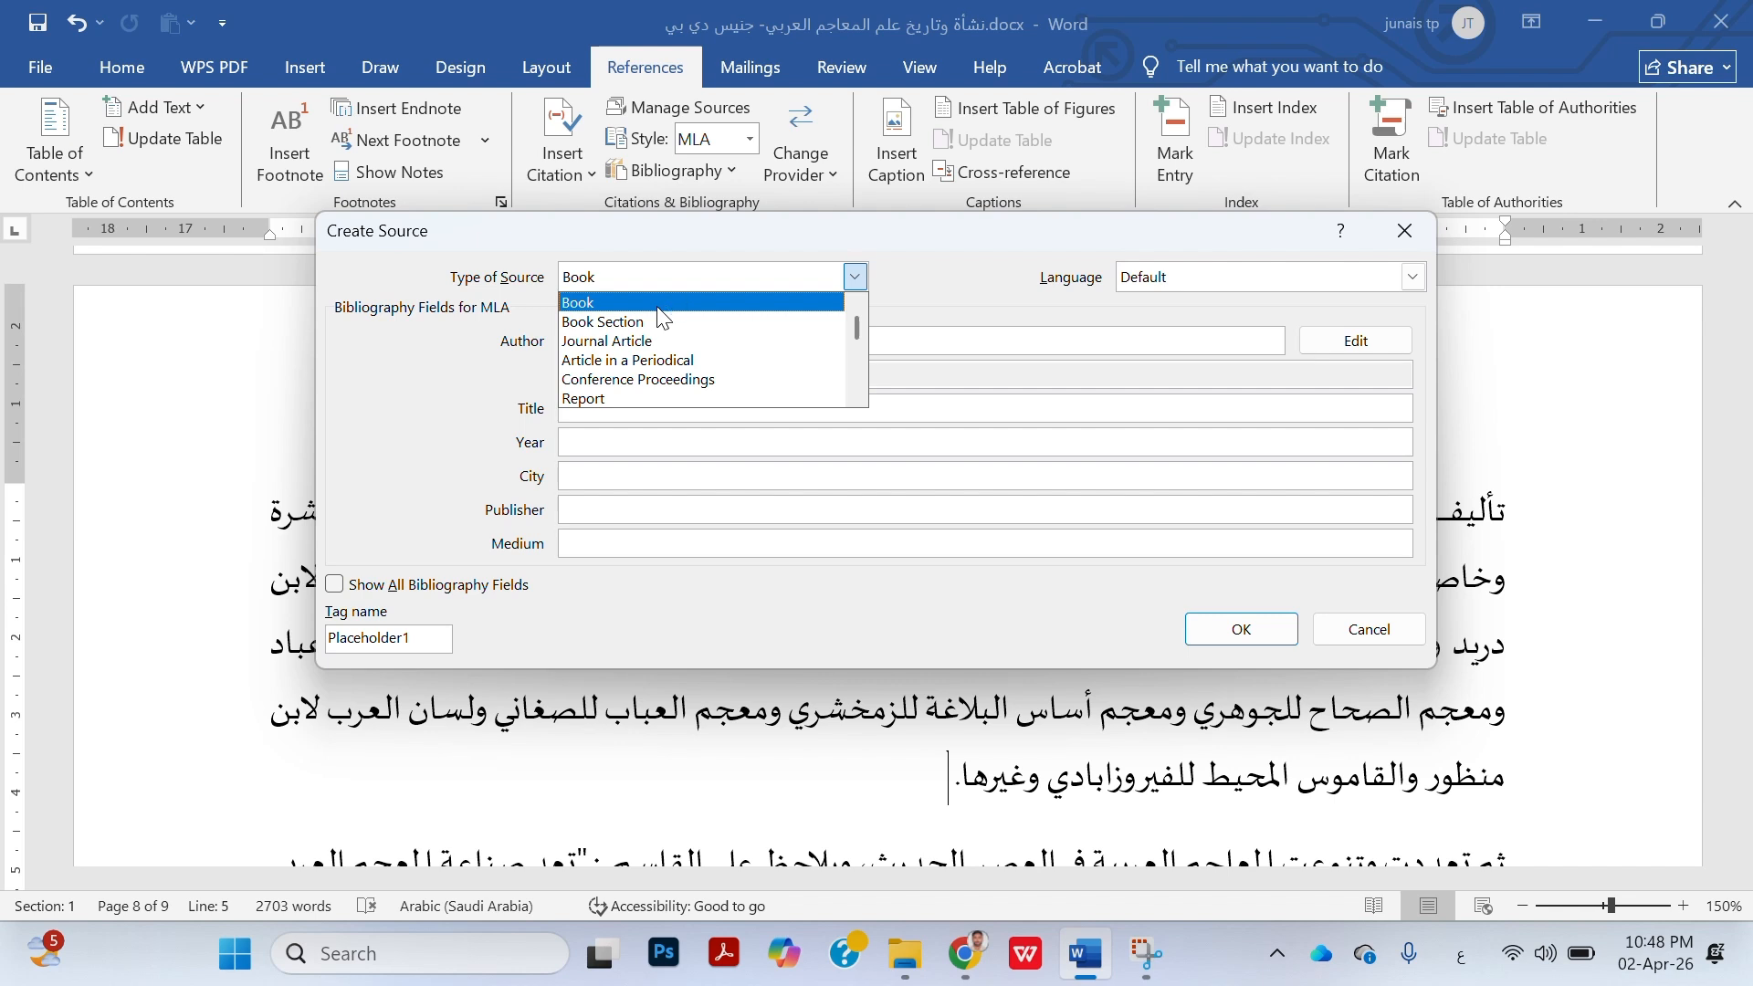
{"action": "left_click", "coordinate": [658, 308]}
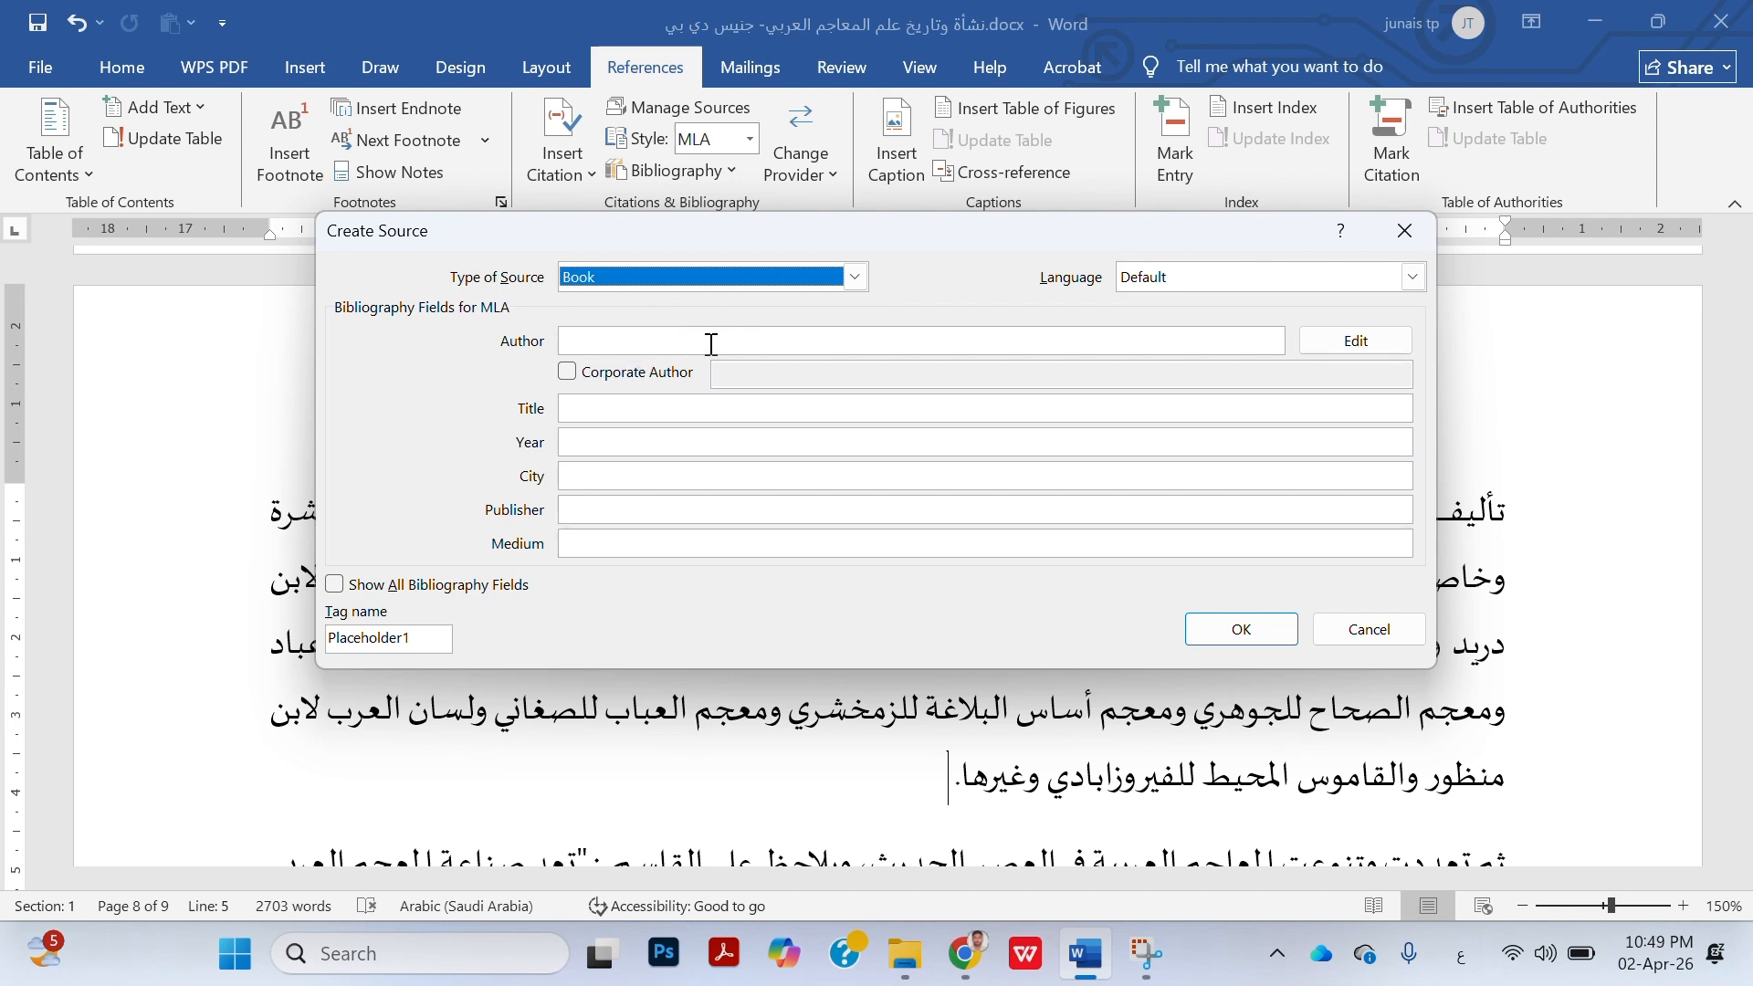
Create the book source with the author's name, title "تاريخ الأدب العربي", year 1996, city "دمشق", publisher "مكتبة إحسان" and medium "اللغة العربية"
{"action": "left_click", "coordinate": [656, 339]}
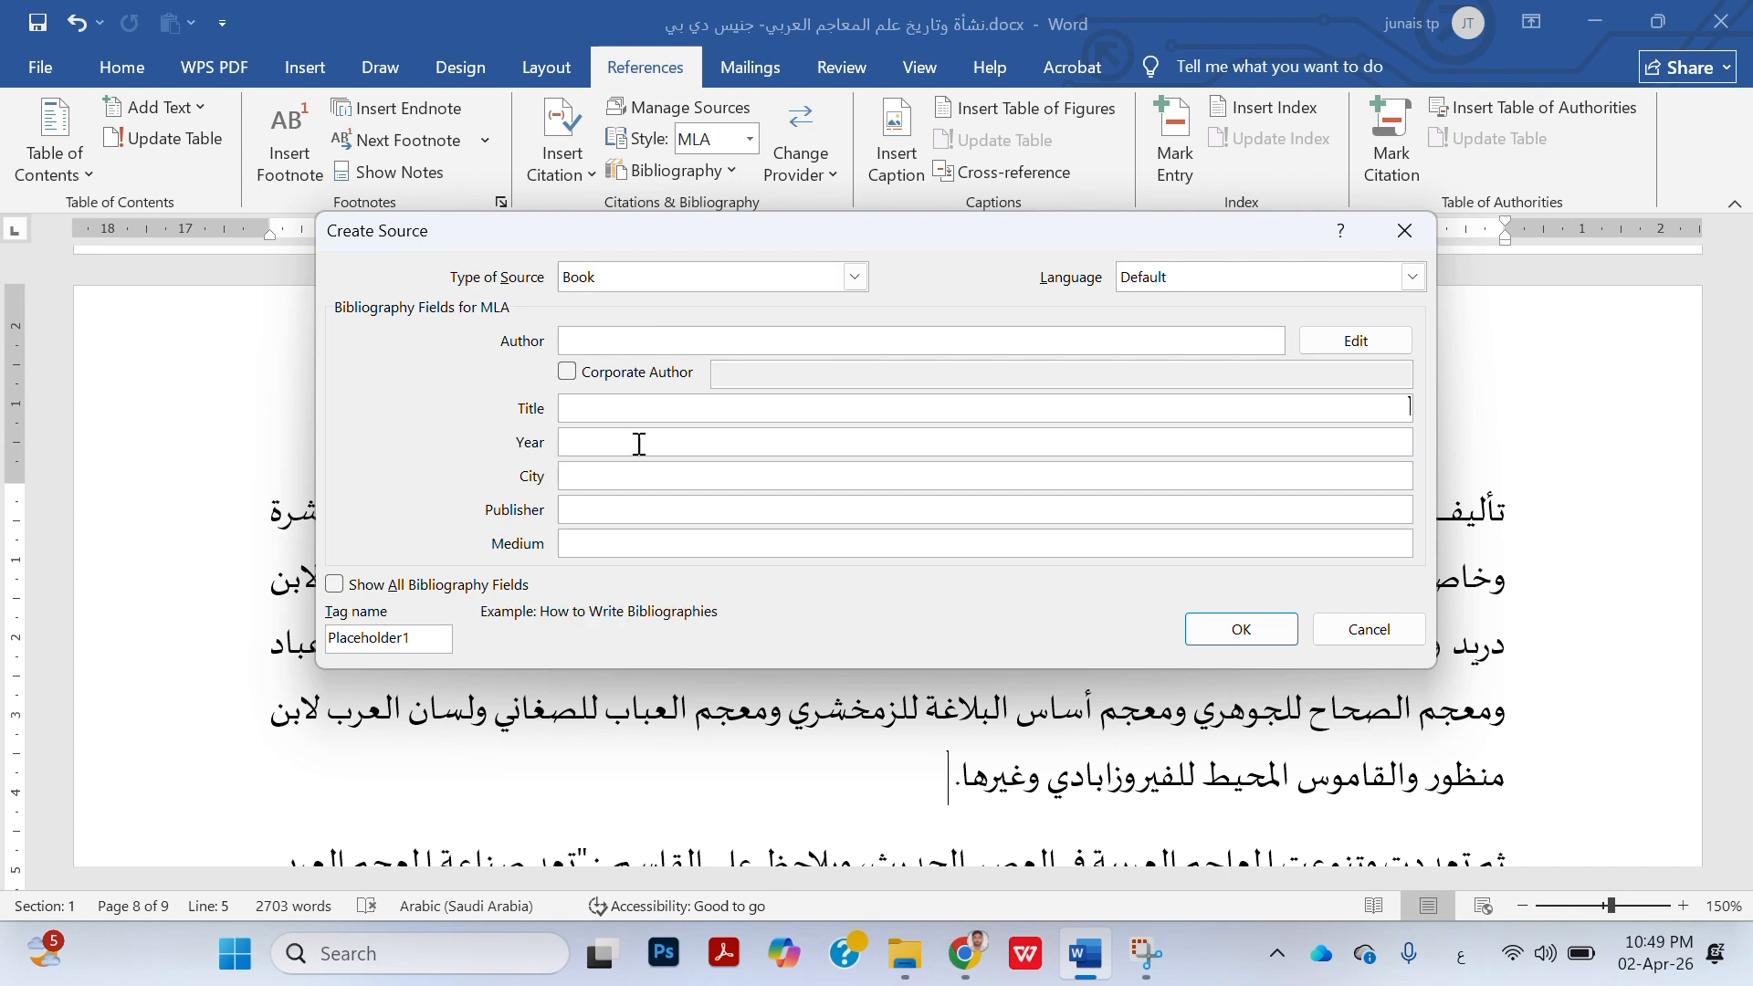
{"action": "left_click", "coordinate": [639, 445]}
{"action": "left_click", "coordinate": [670, 484]}
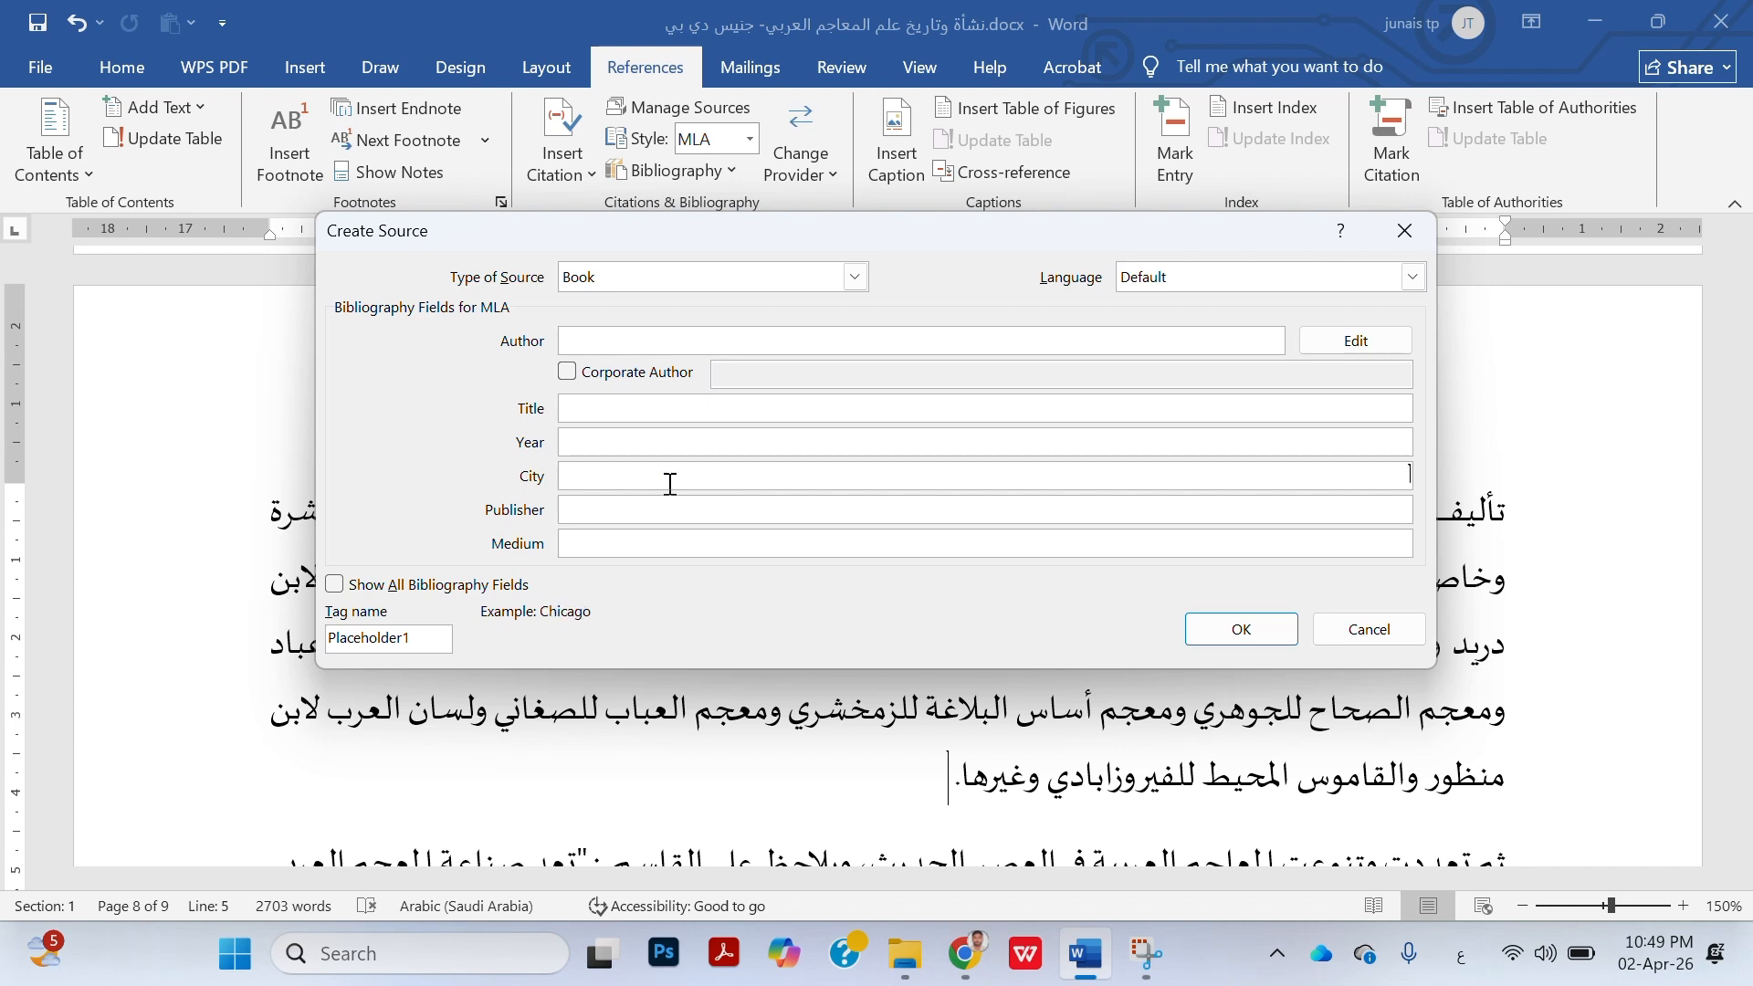
{"action": "left_click", "coordinate": [688, 512]}
{"action": "left_click", "coordinate": [712, 542]}
{"action": "left_click", "coordinate": [1231, 640]}
{"action": "left_click", "coordinate": [792, 340]}
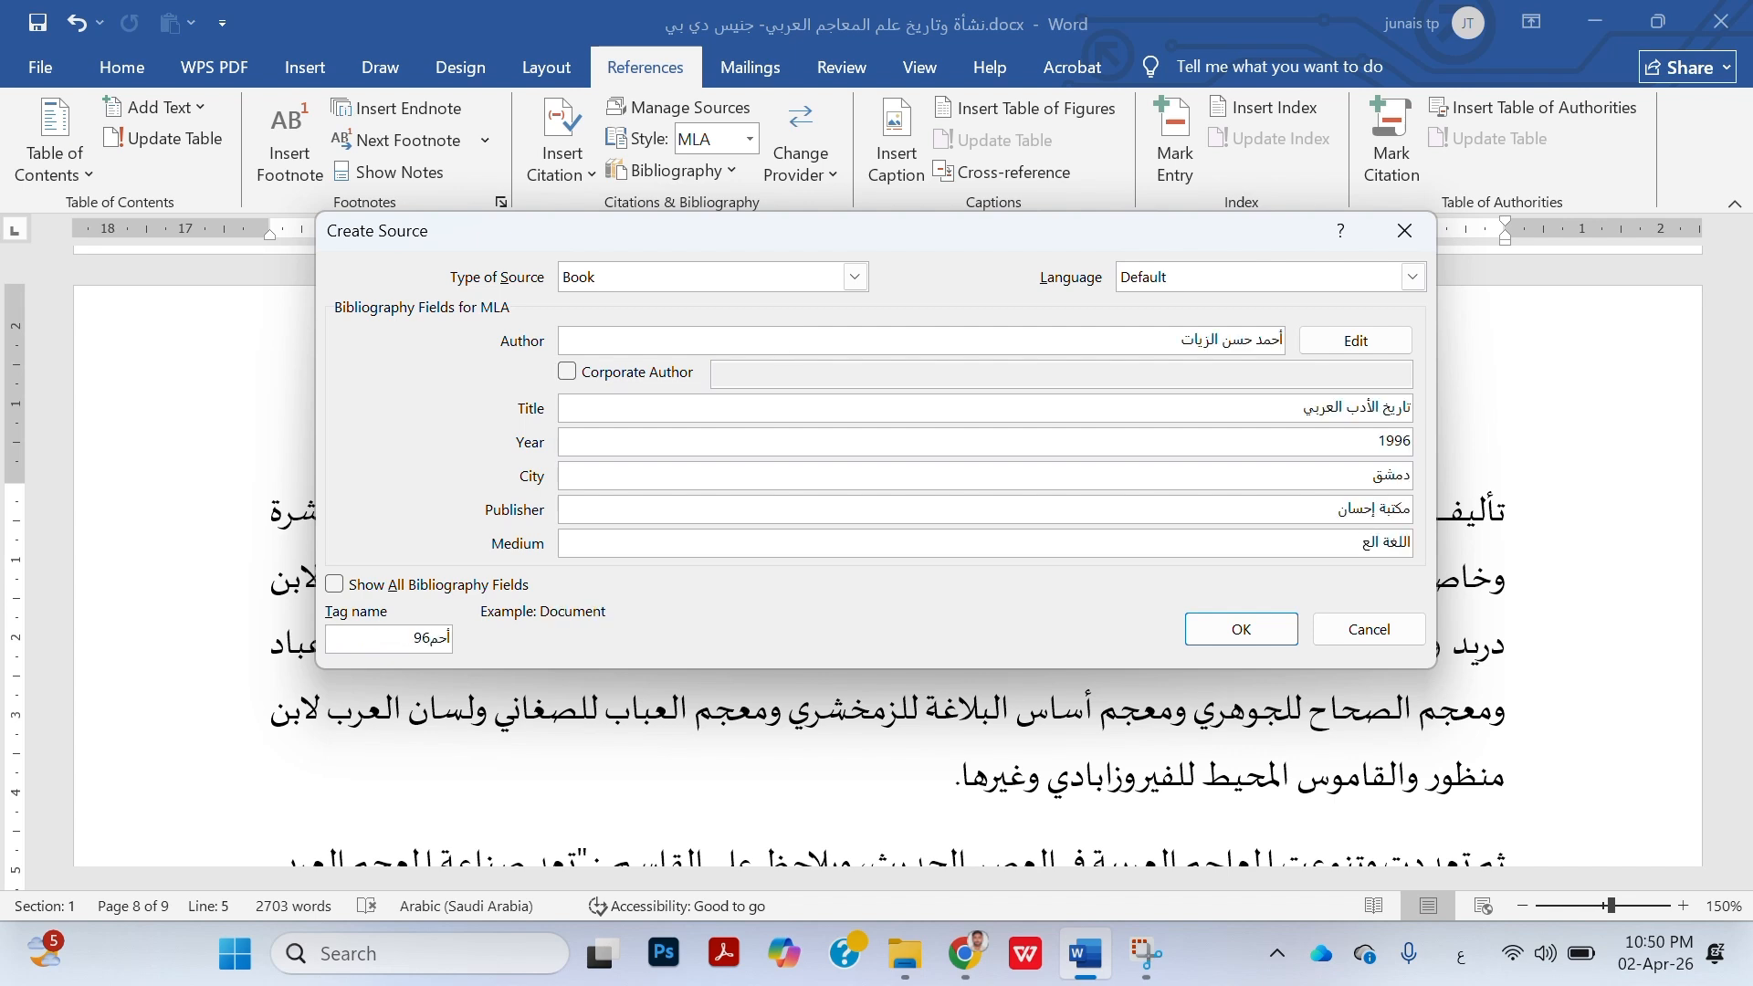
{"action": "type", "text": "ربية"}
{"action": "left_click", "coordinate": [1280, 638]}
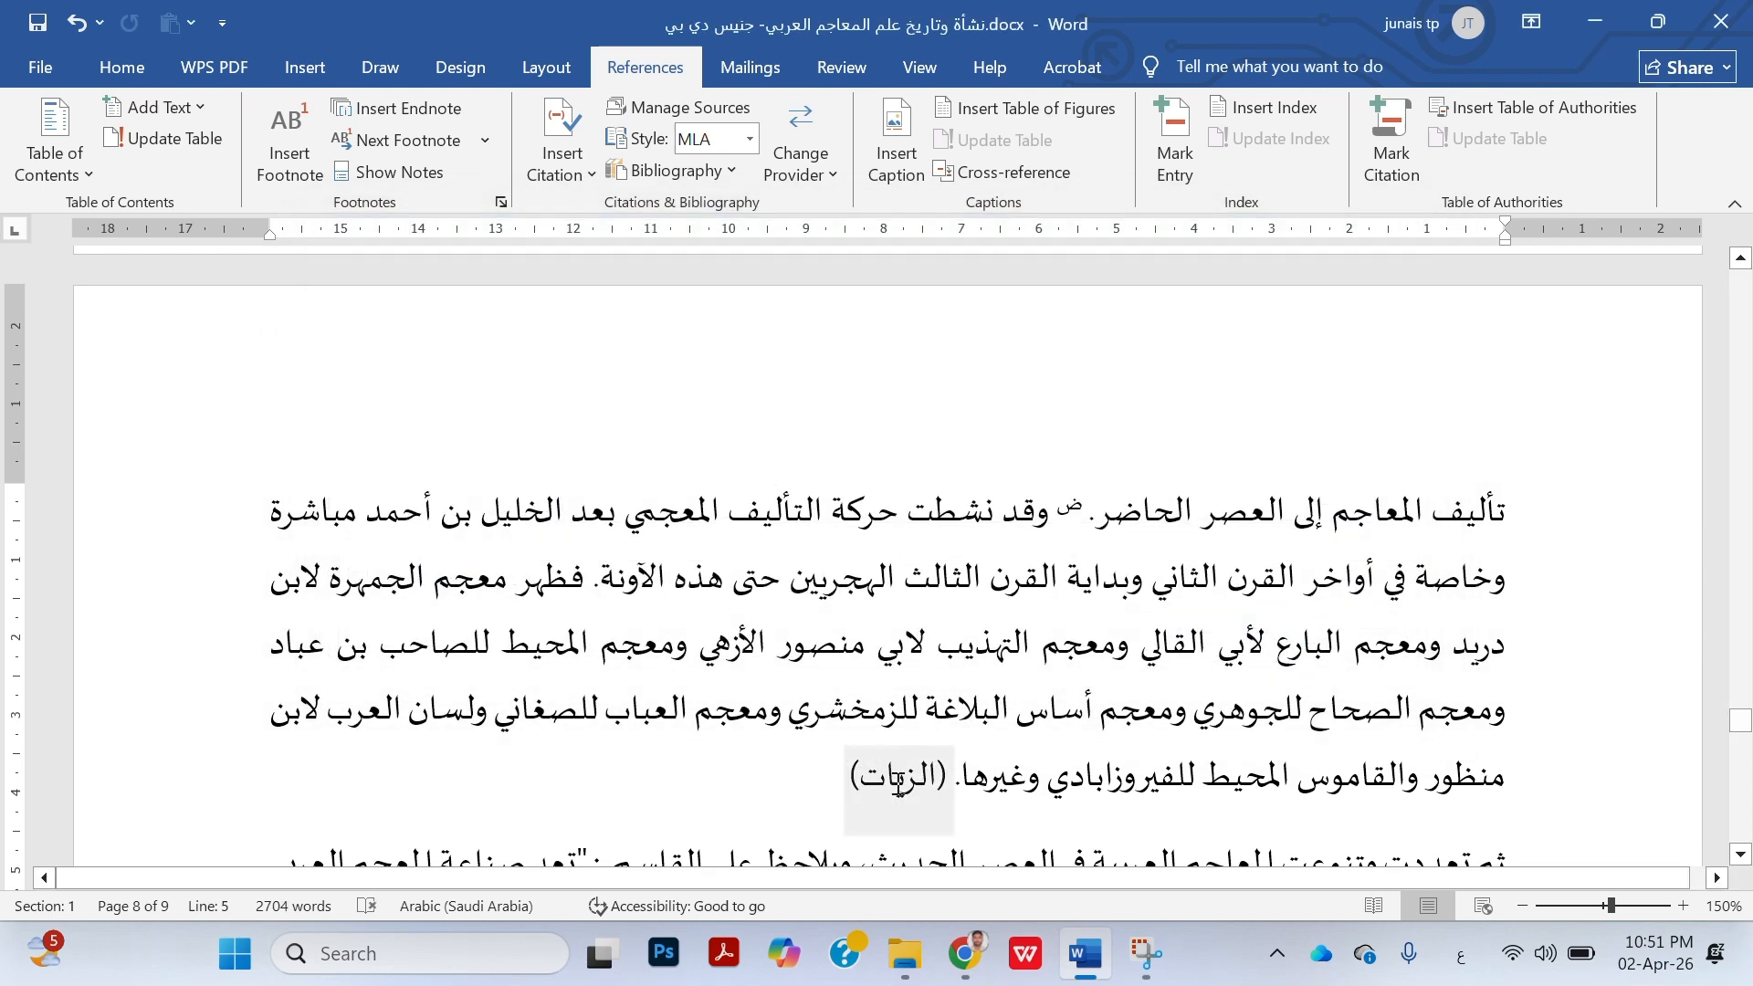
Inspect the inserted citation after "وغيرها." at the end of the first paragraph on page 8
{"action": "left_click", "coordinate": [898, 784]}
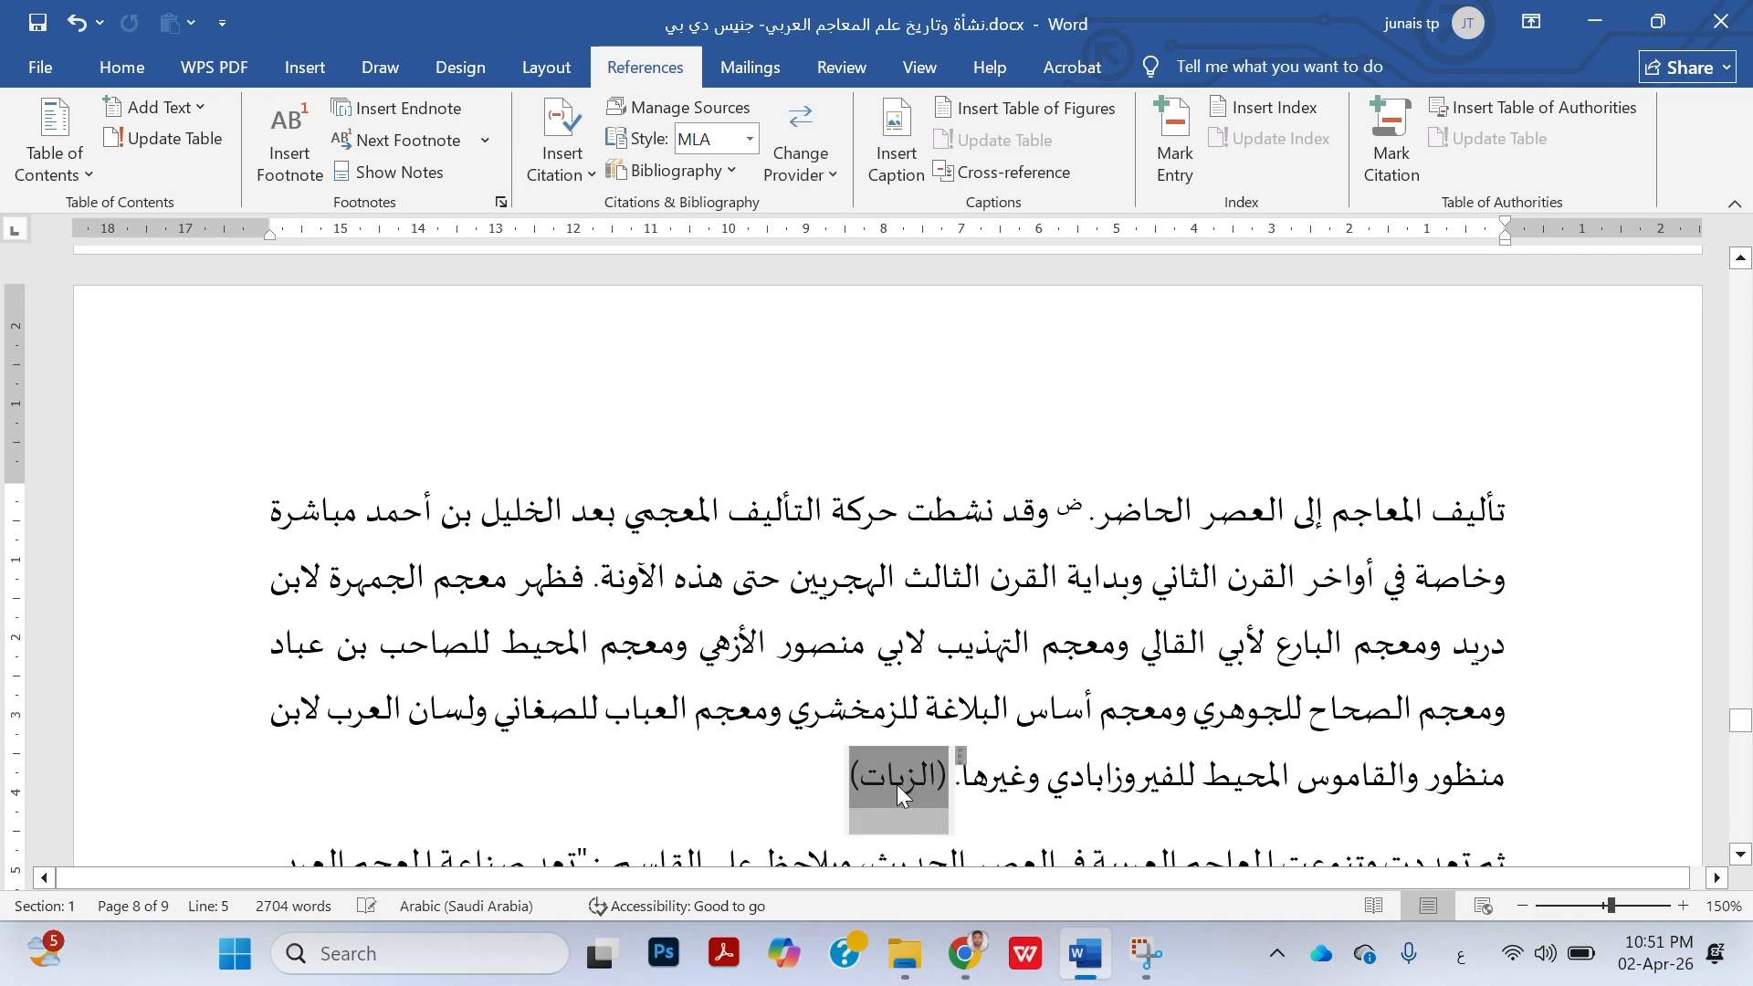
{"action": "left_click", "coordinate": [896, 785]}
{"action": "left_click", "coordinate": [1112, 773]}
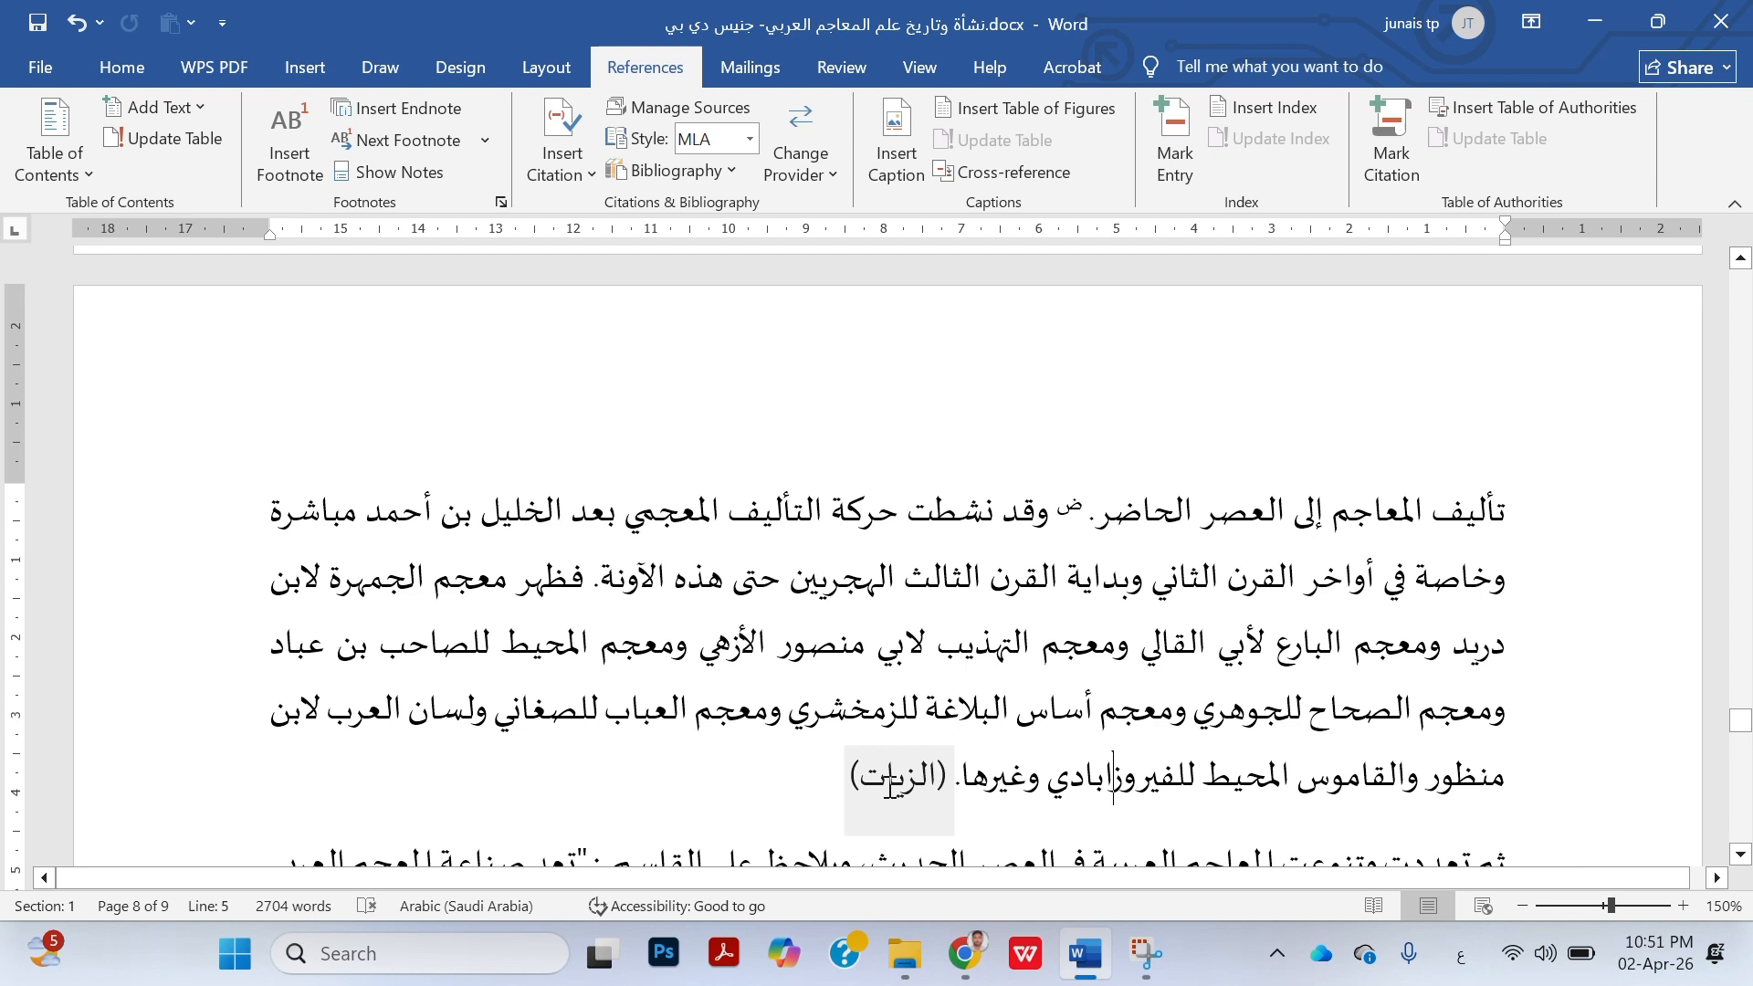
Review the MLA previews of both book sources in the Source Manager's master and current lists
{"action": "scroll", "coordinate": [890, 785], "scroll_direction": "down", "scroll_amount": 3}
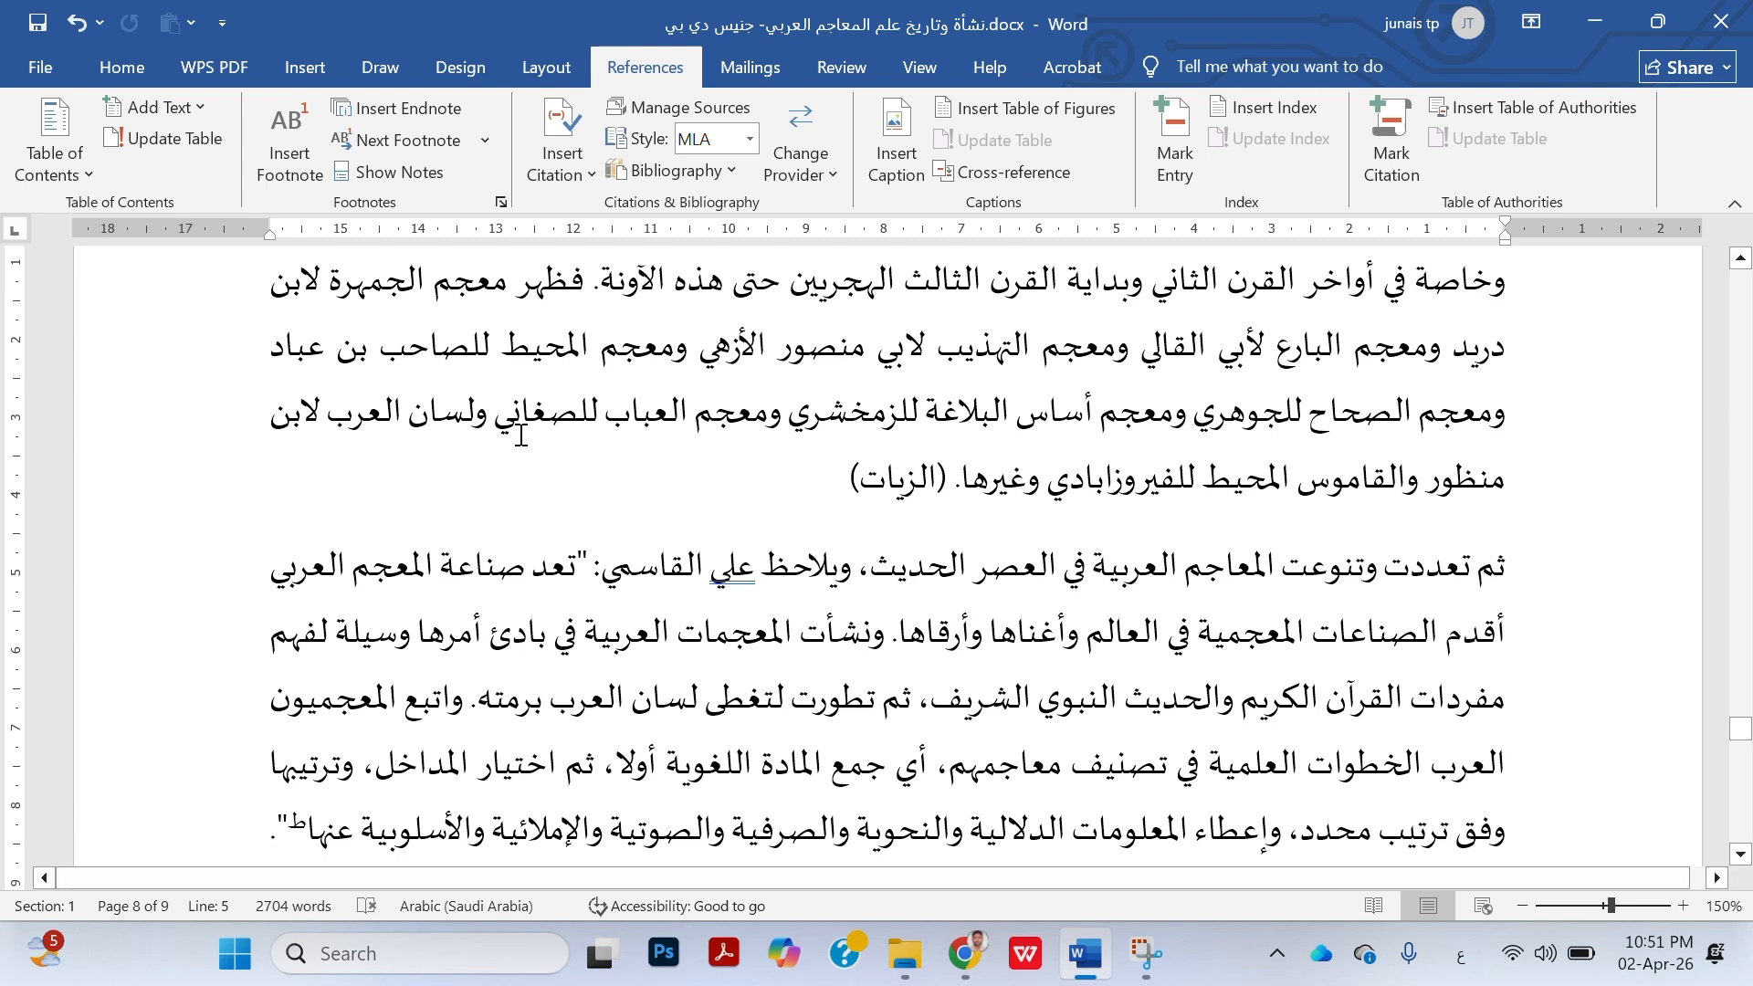
{"action": "left_click", "coordinate": [694, 113]}
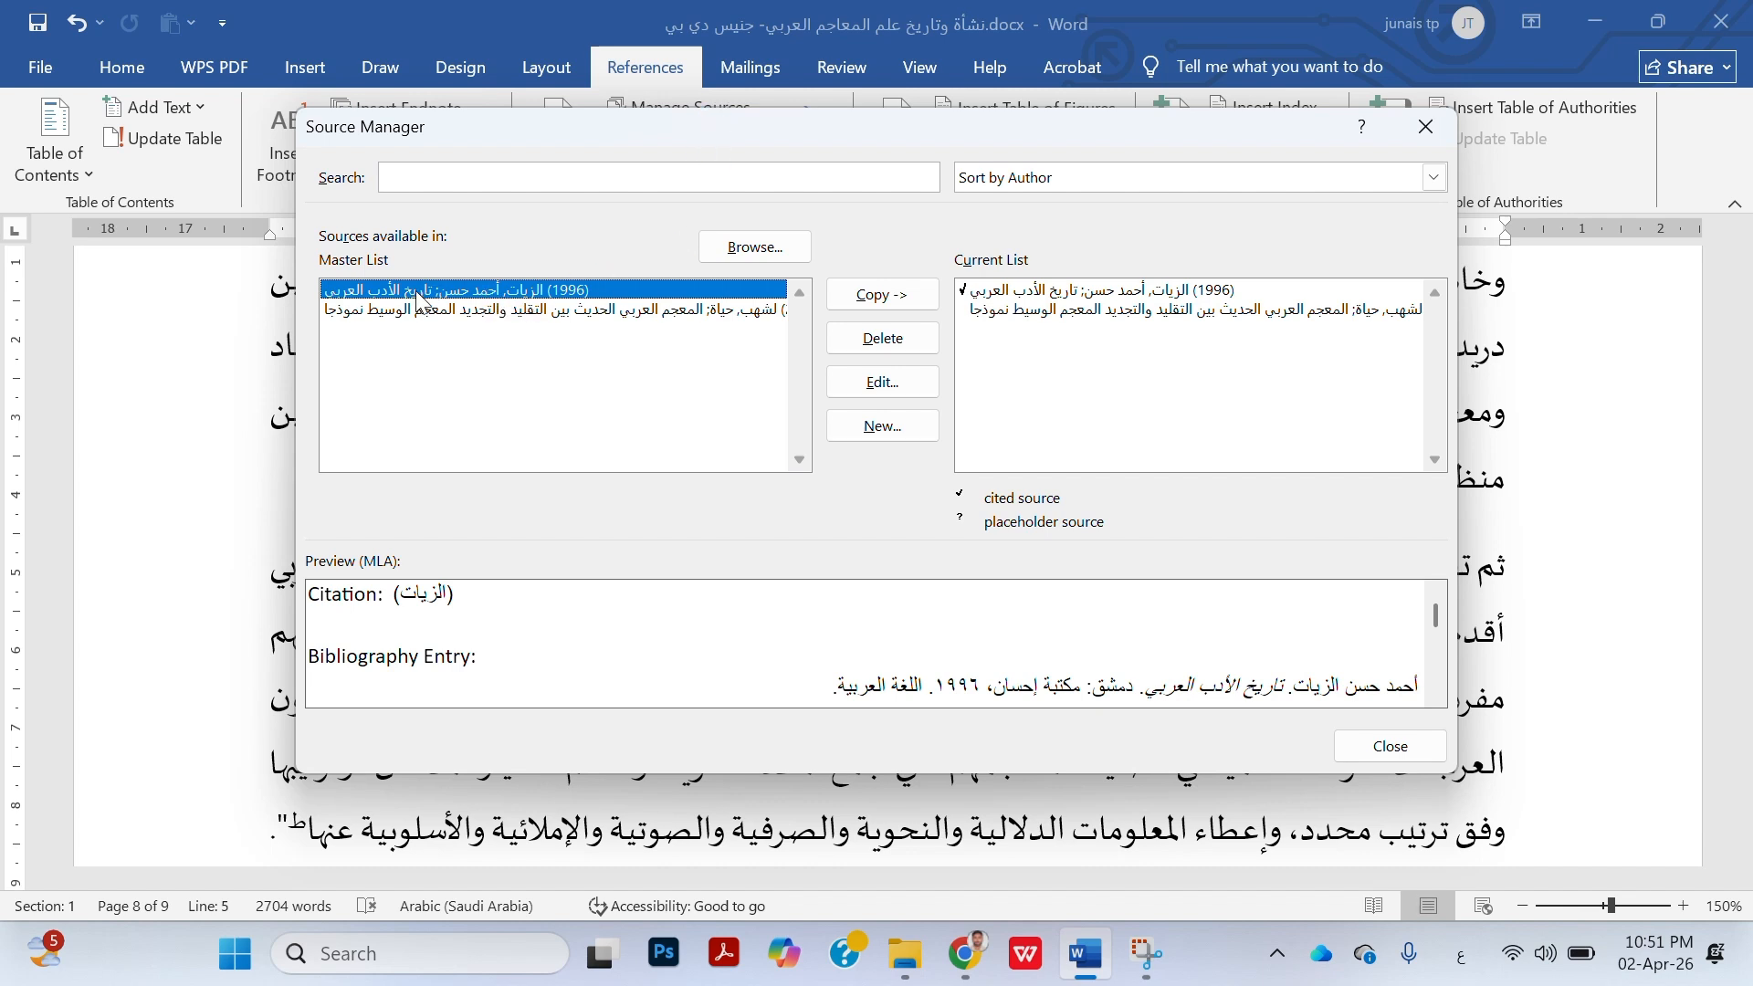
{"action": "left_click", "coordinate": [548, 310]}
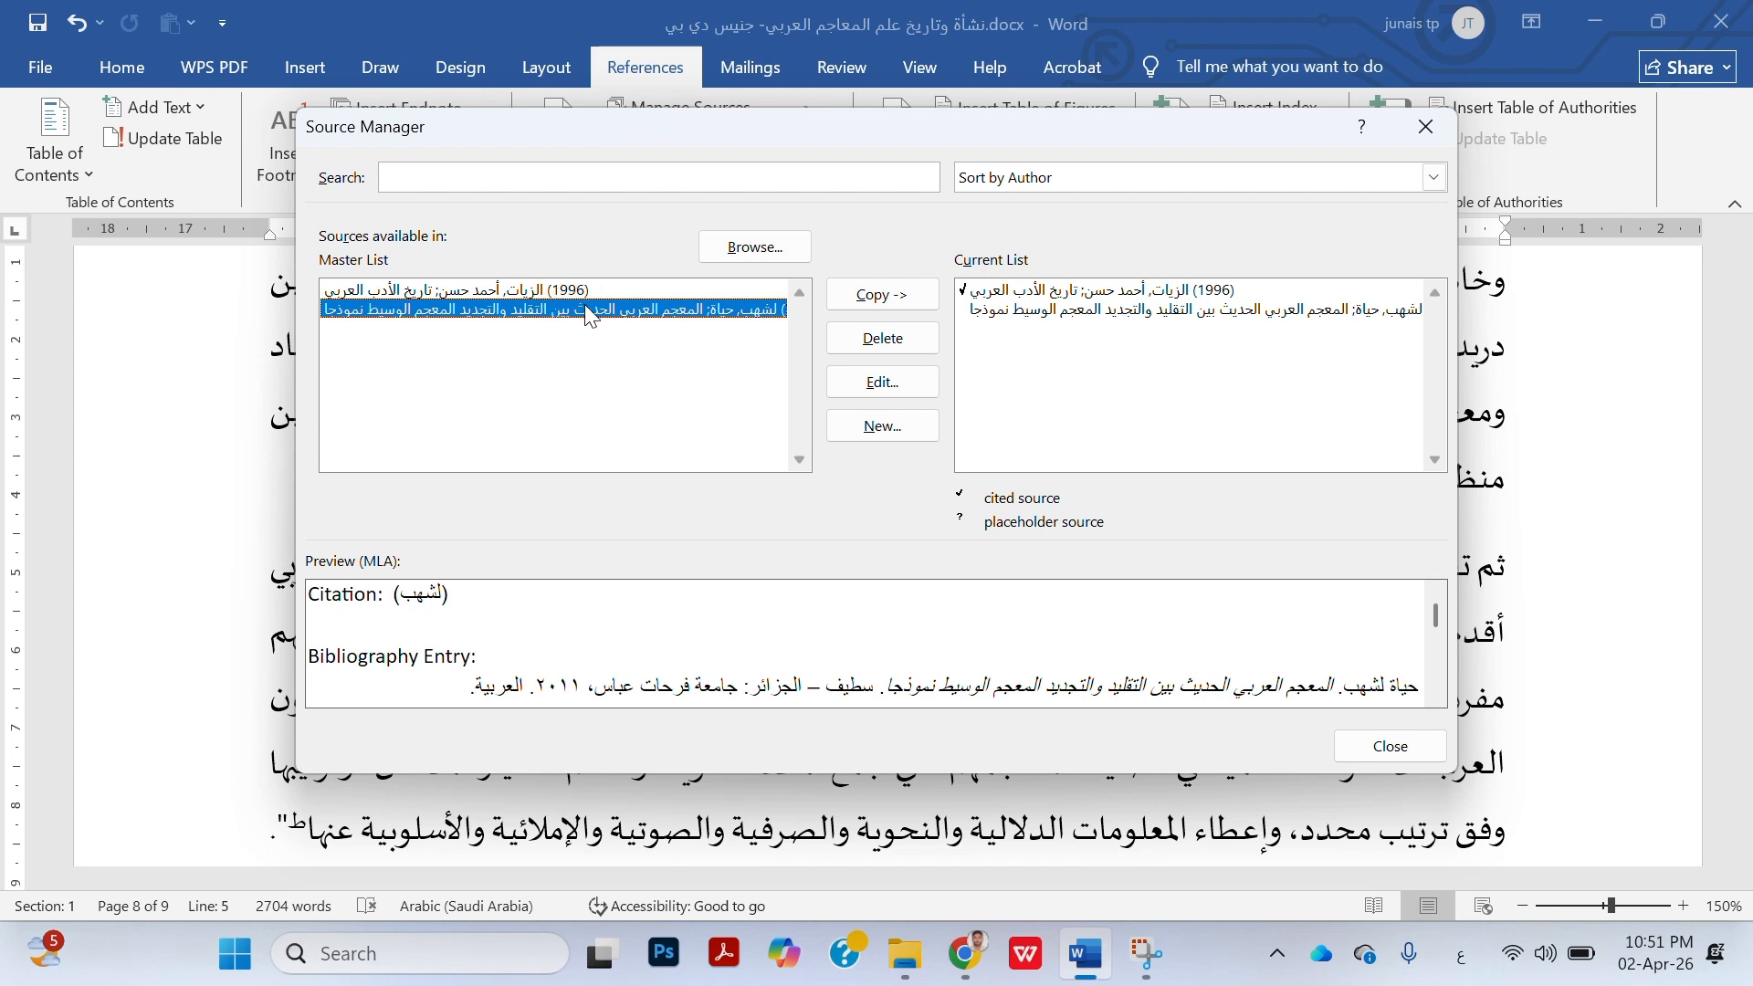
{"action": "left_click", "coordinate": [496, 292]}
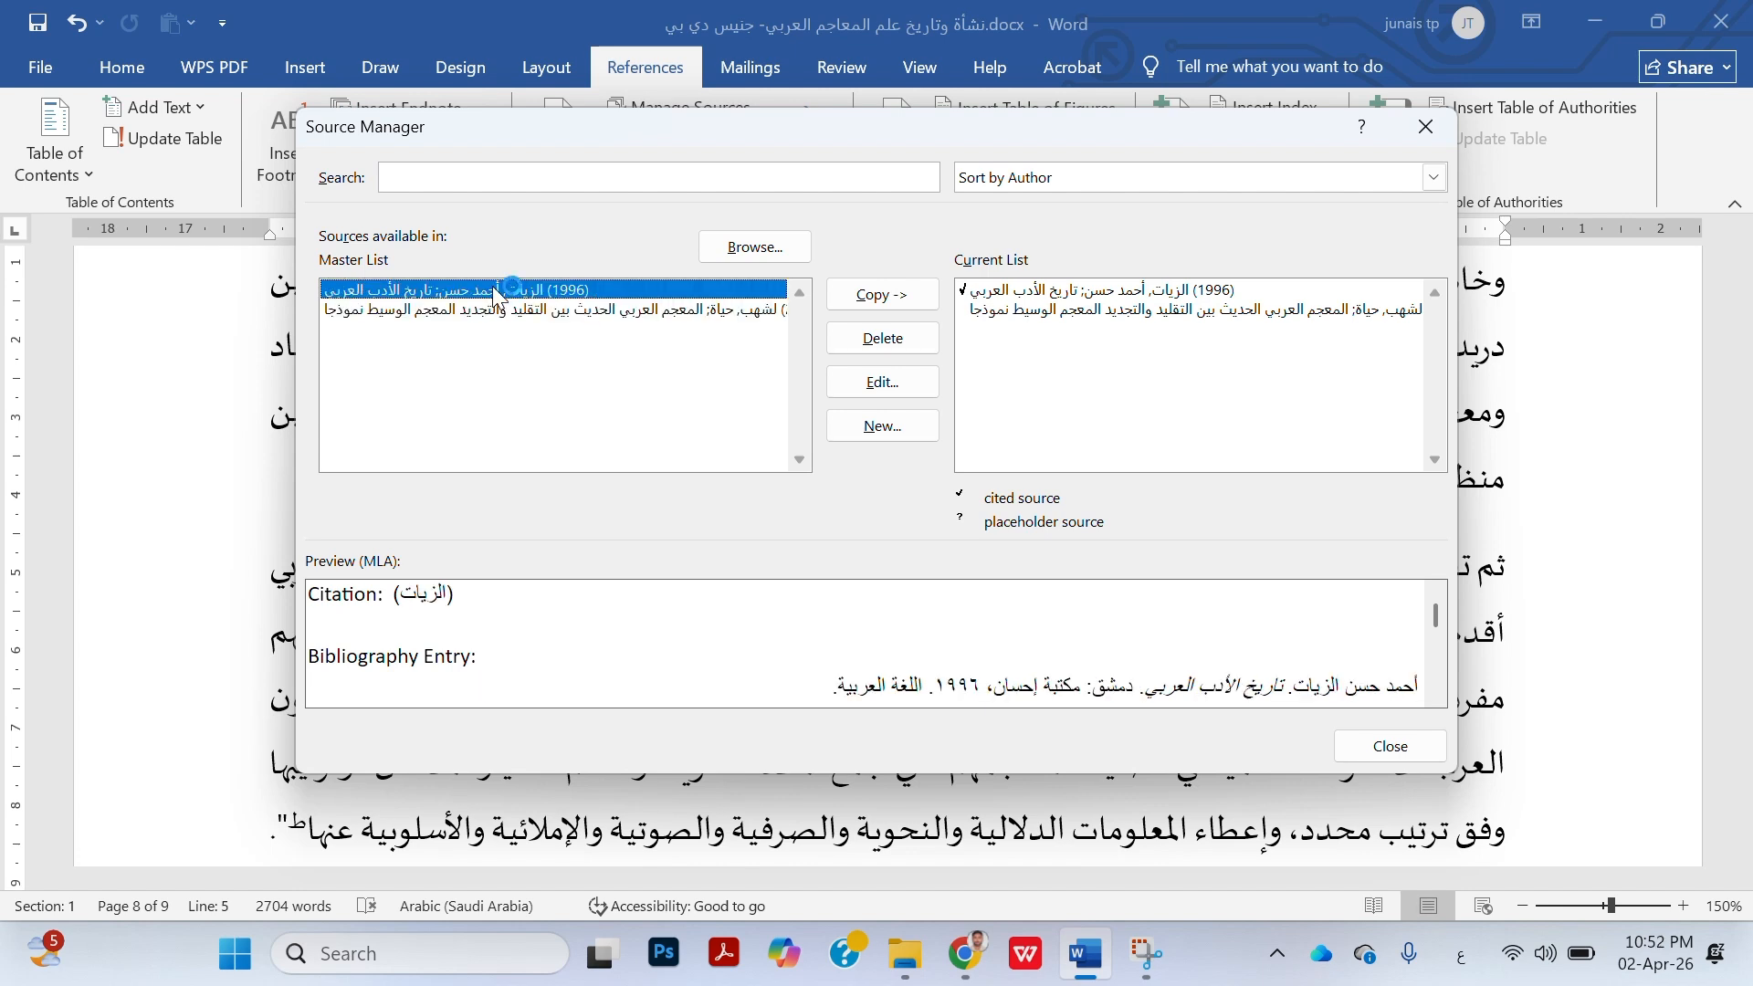
{"action": "left_click", "coordinate": [1069, 310]}
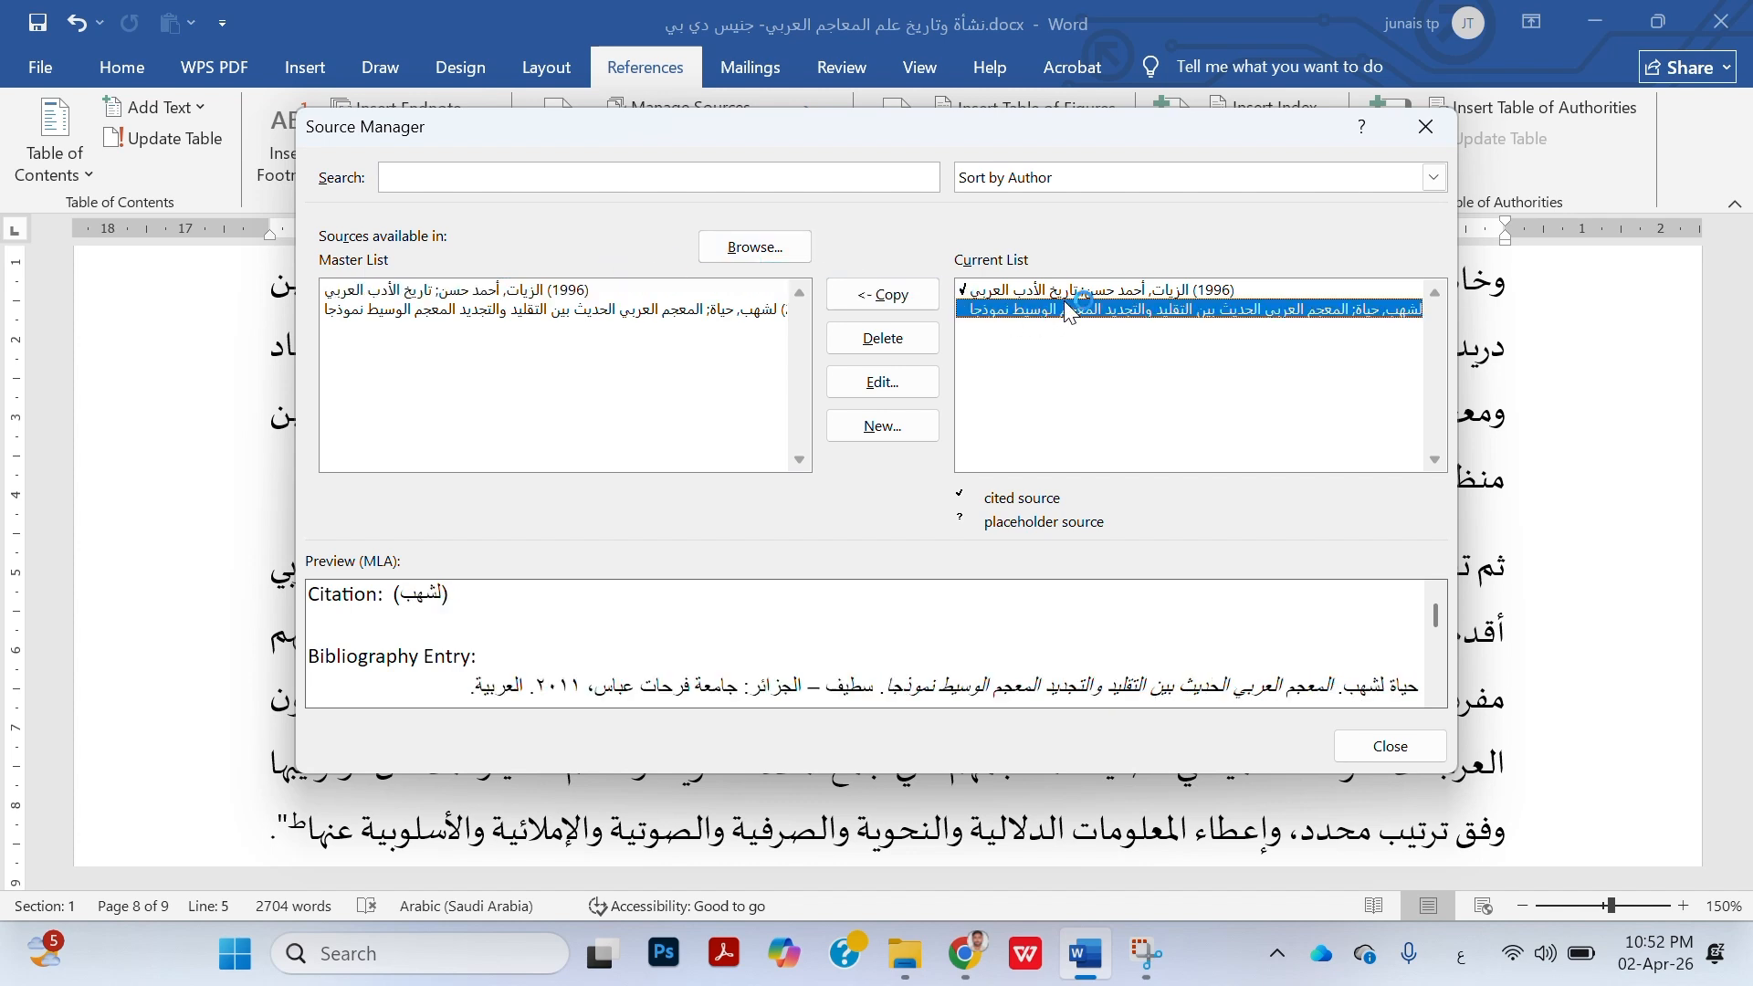
{"action": "left_click", "coordinate": [901, 404]}
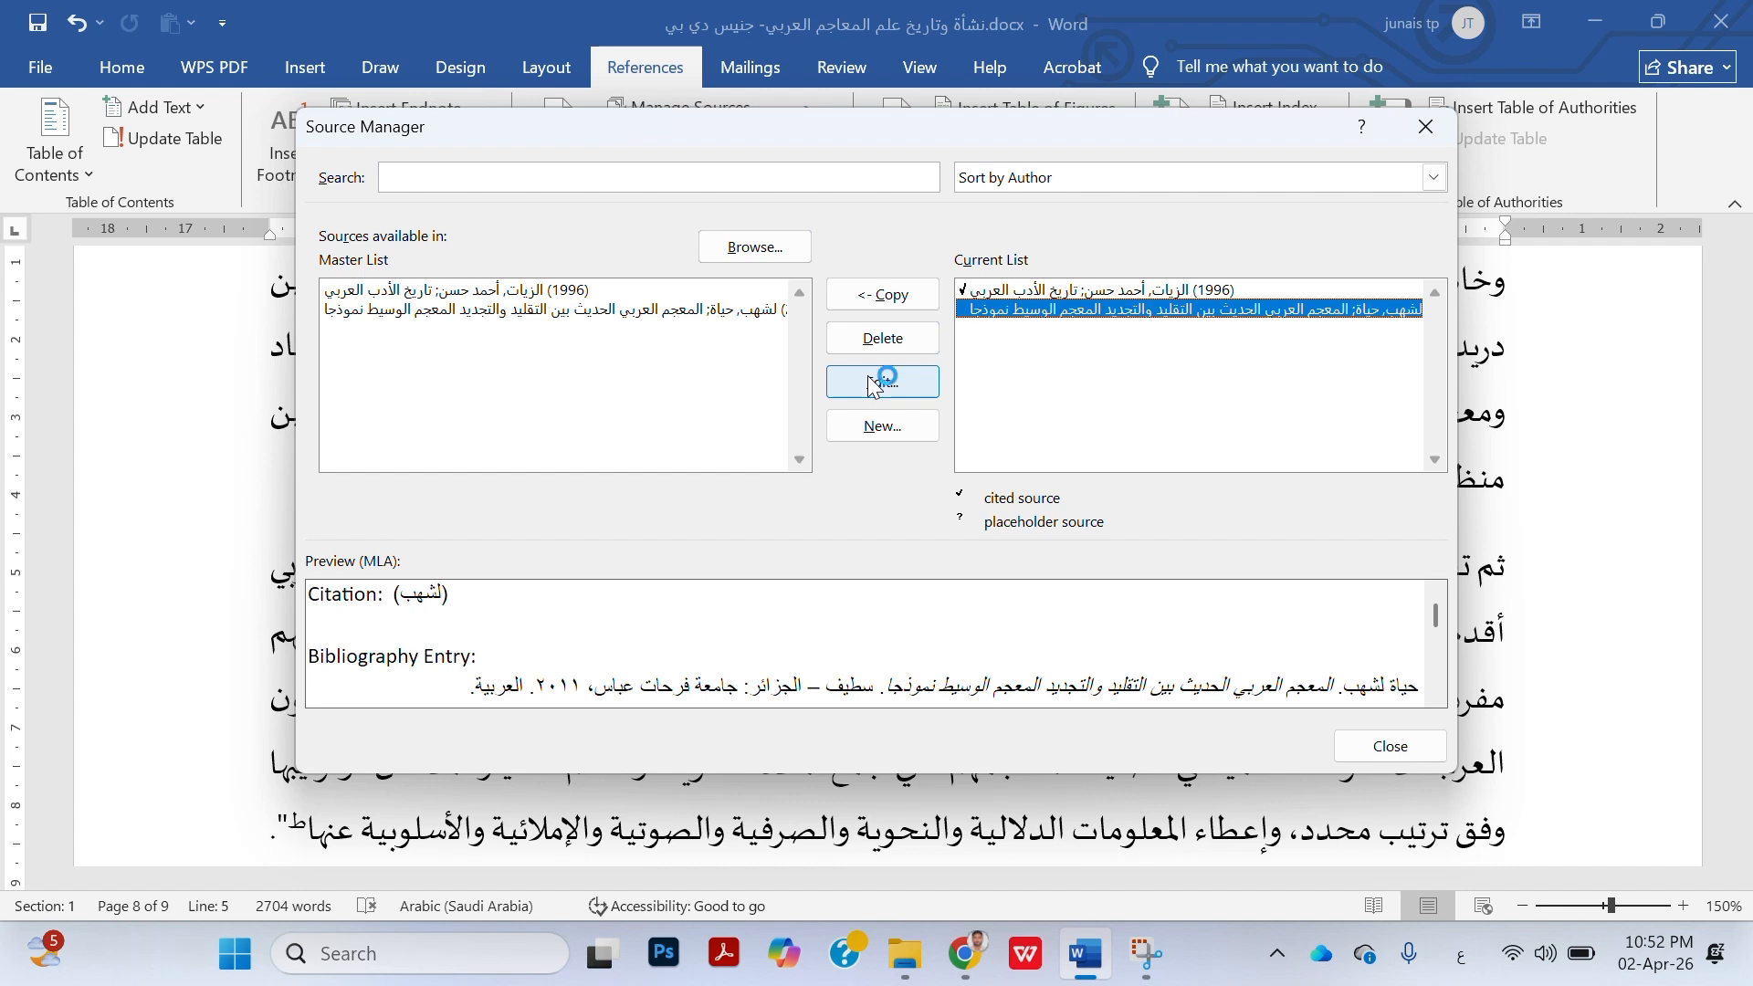
{"action": "left_click", "coordinate": [1437, 747]}
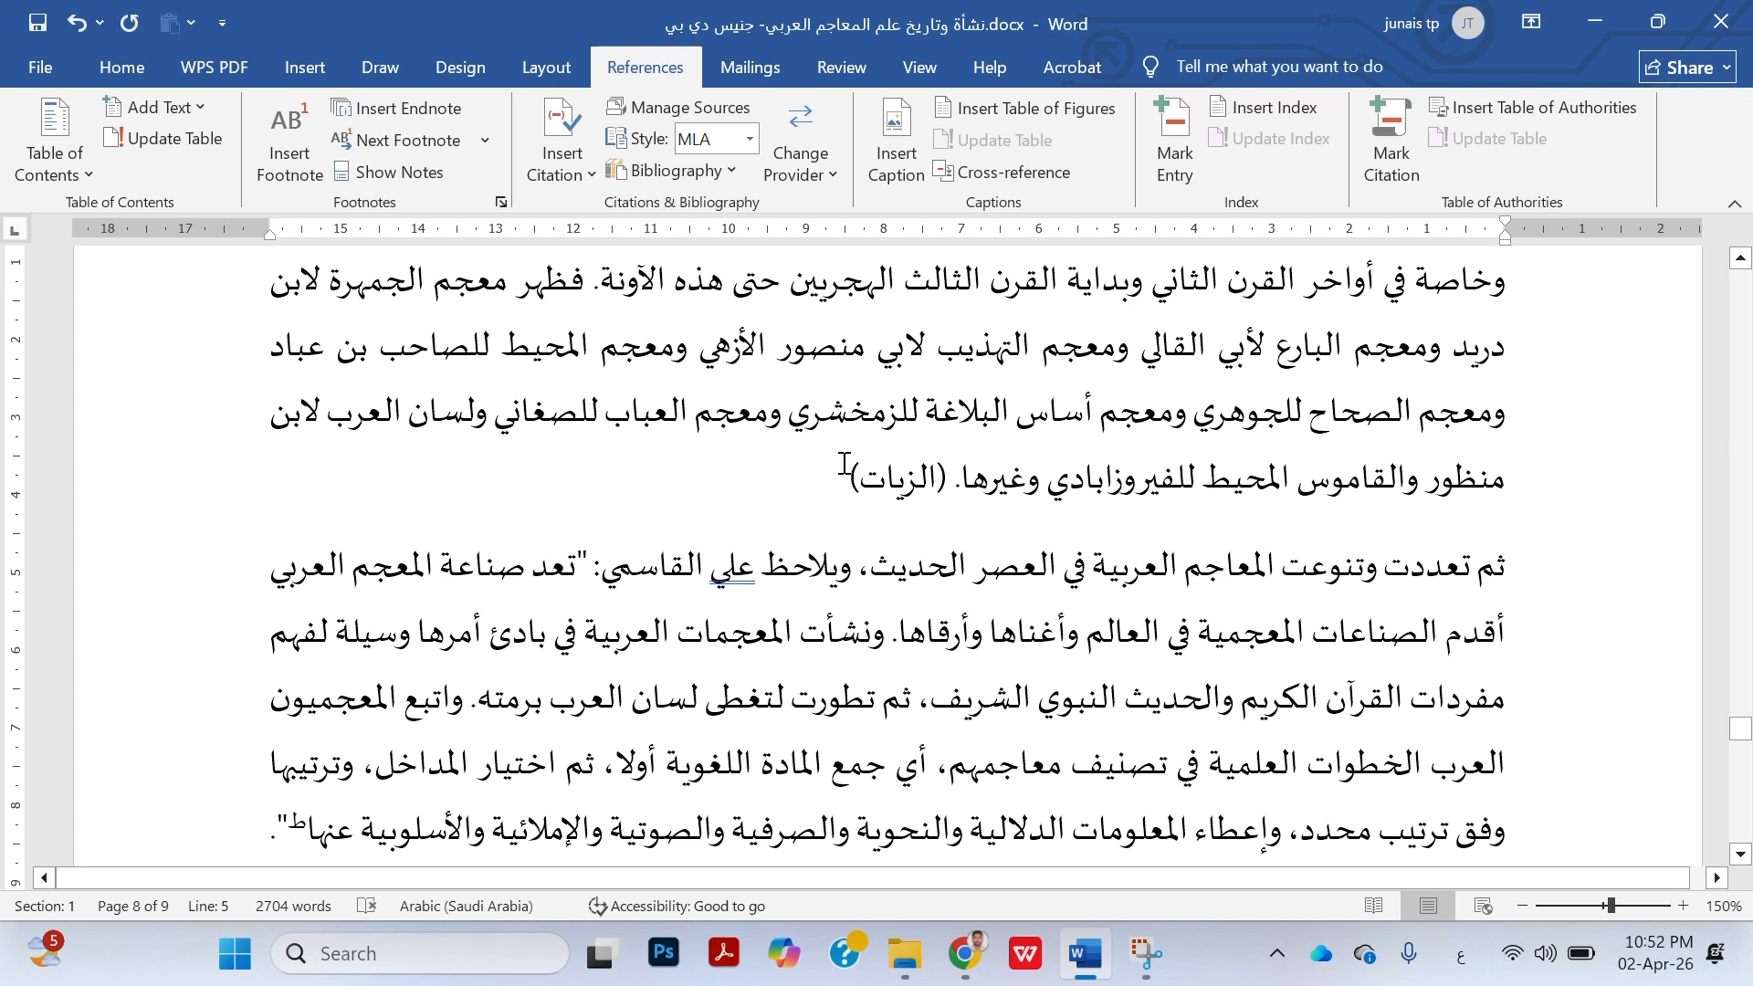
Add an empty line below the heading "المصادر والمراجع" on page 8
{"action": "left_click_drag", "start_coordinate": [838, 487], "coordinate": [931, 494]}
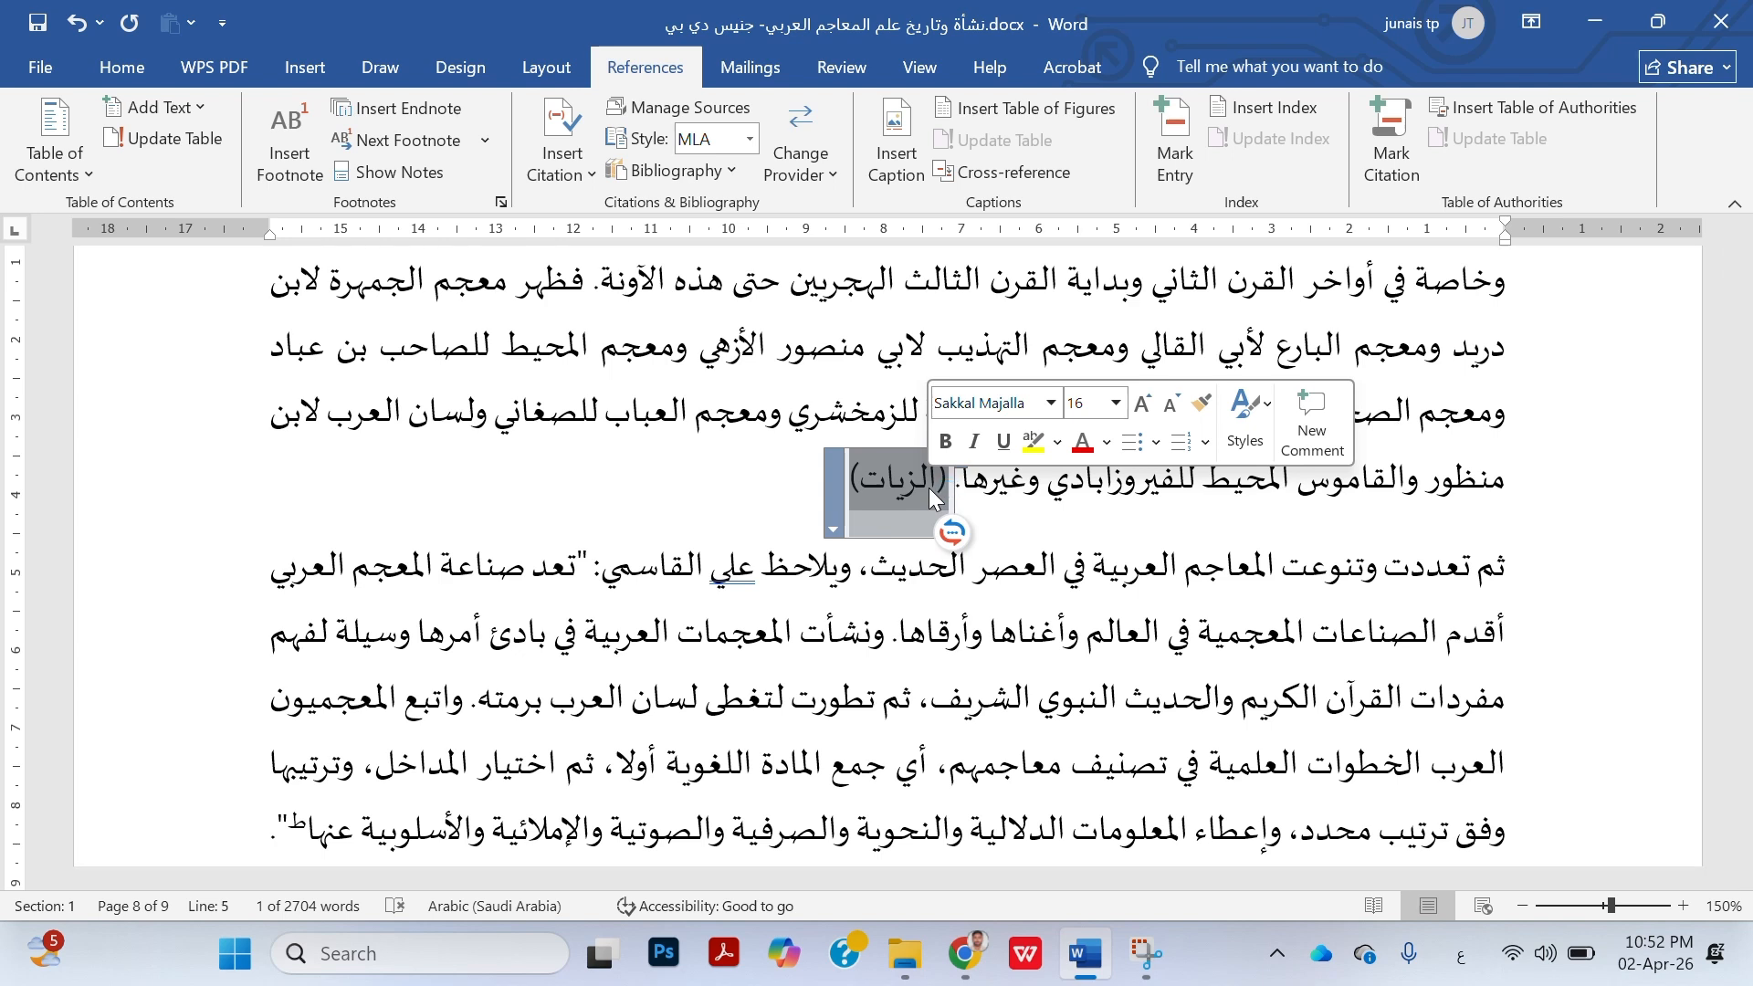
{"action": "left_click", "coordinate": [994, 695]}
{"action": "scroll", "coordinate": [993, 695], "scroll_direction": "down", "scroll_amount": 10}
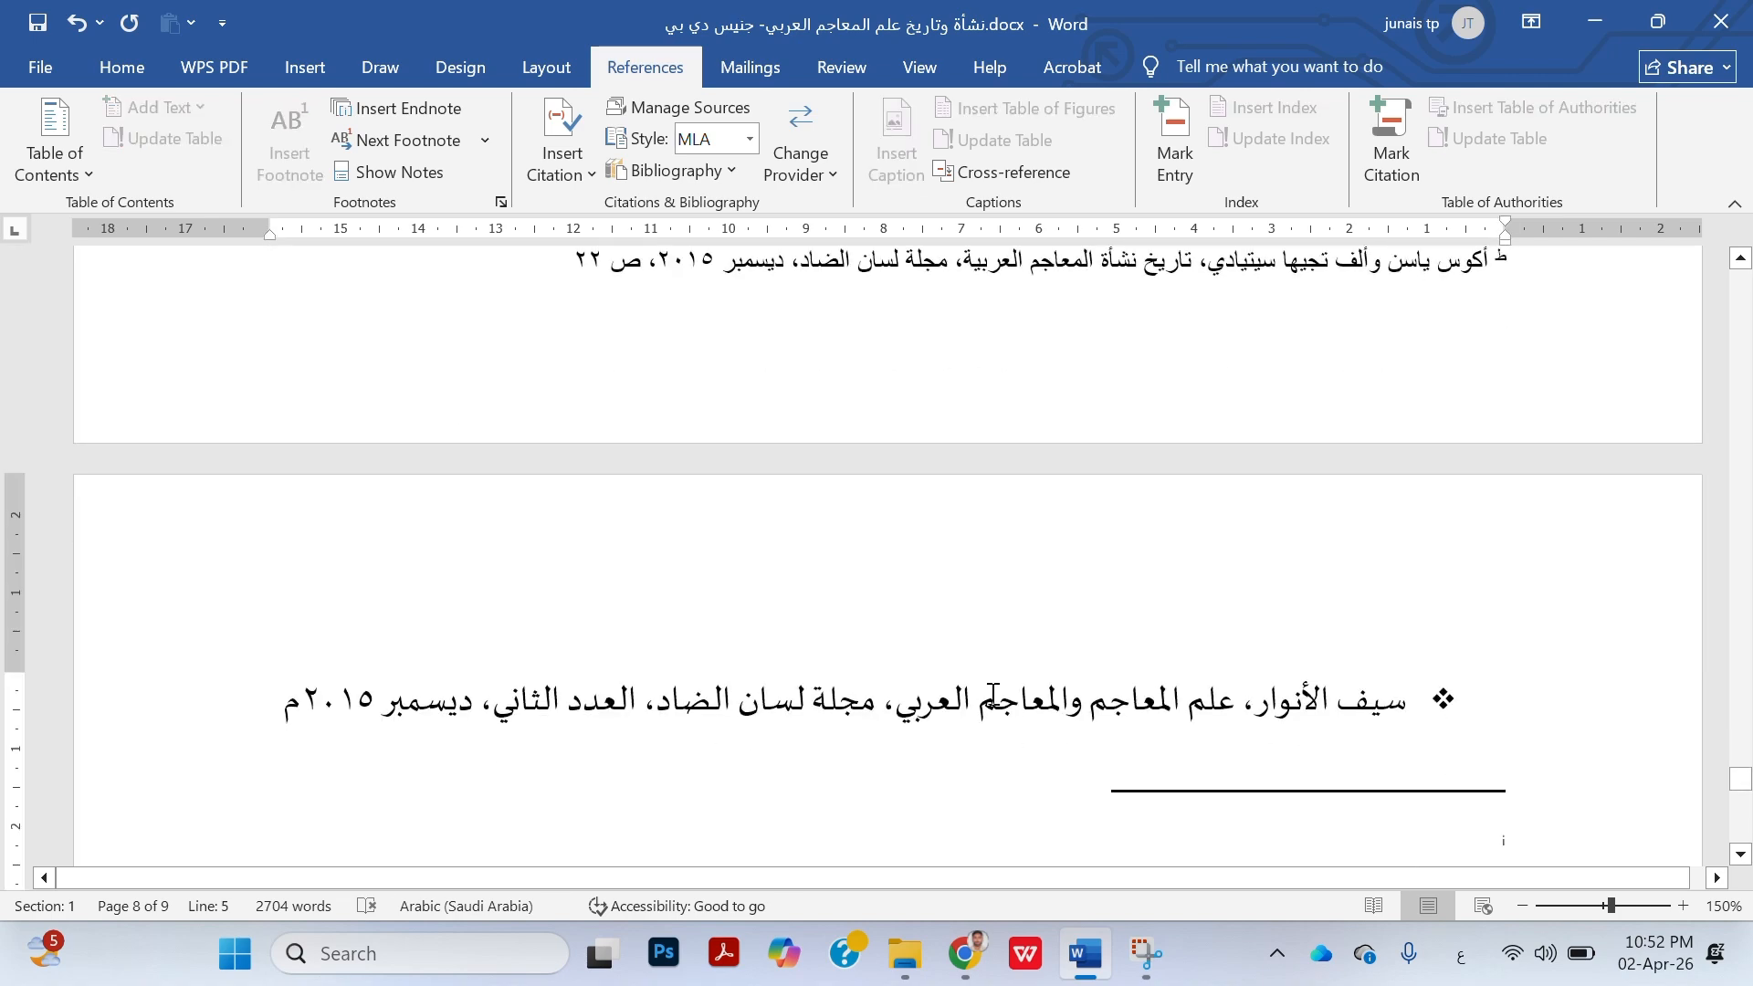
{"action": "scroll", "coordinate": [1409, 715], "scroll_direction": "down", "scroll_amount": 5}
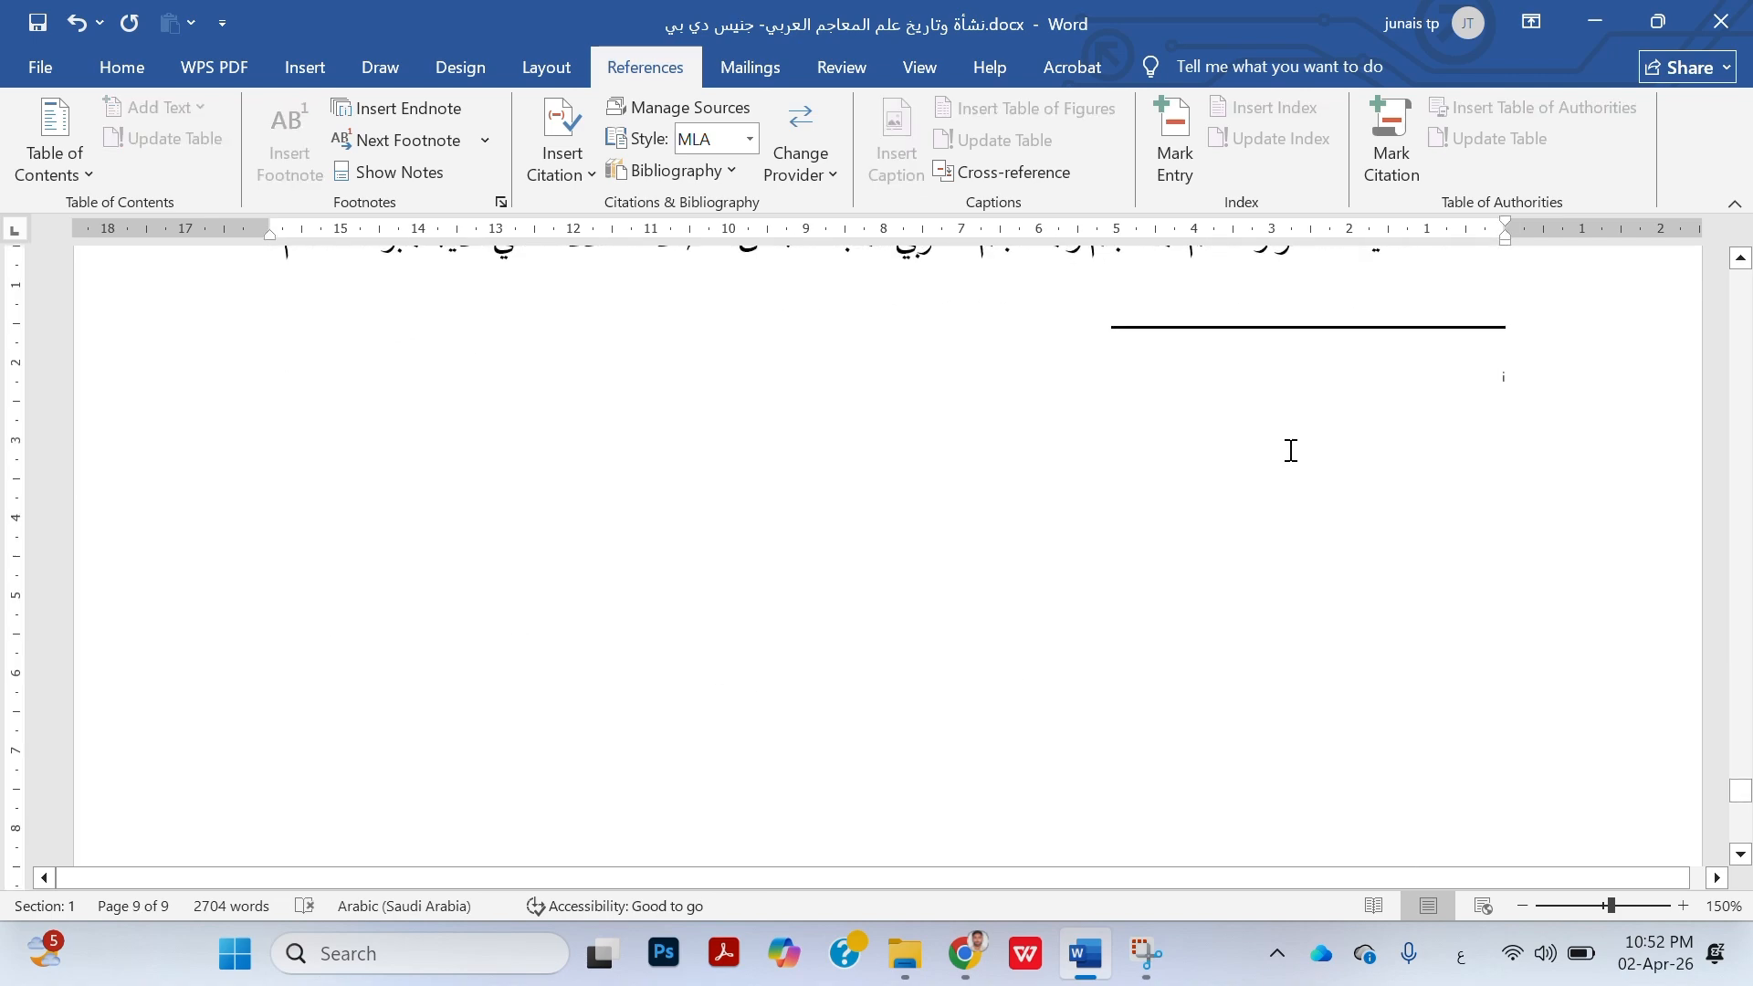
{"action": "scroll", "coordinate": [1291, 450], "scroll_direction": "up", "scroll_amount": 15}
{"action": "scroll", "coordinate": [1290, 451], "scroll_direction": "down", "scroll_amount": 8}
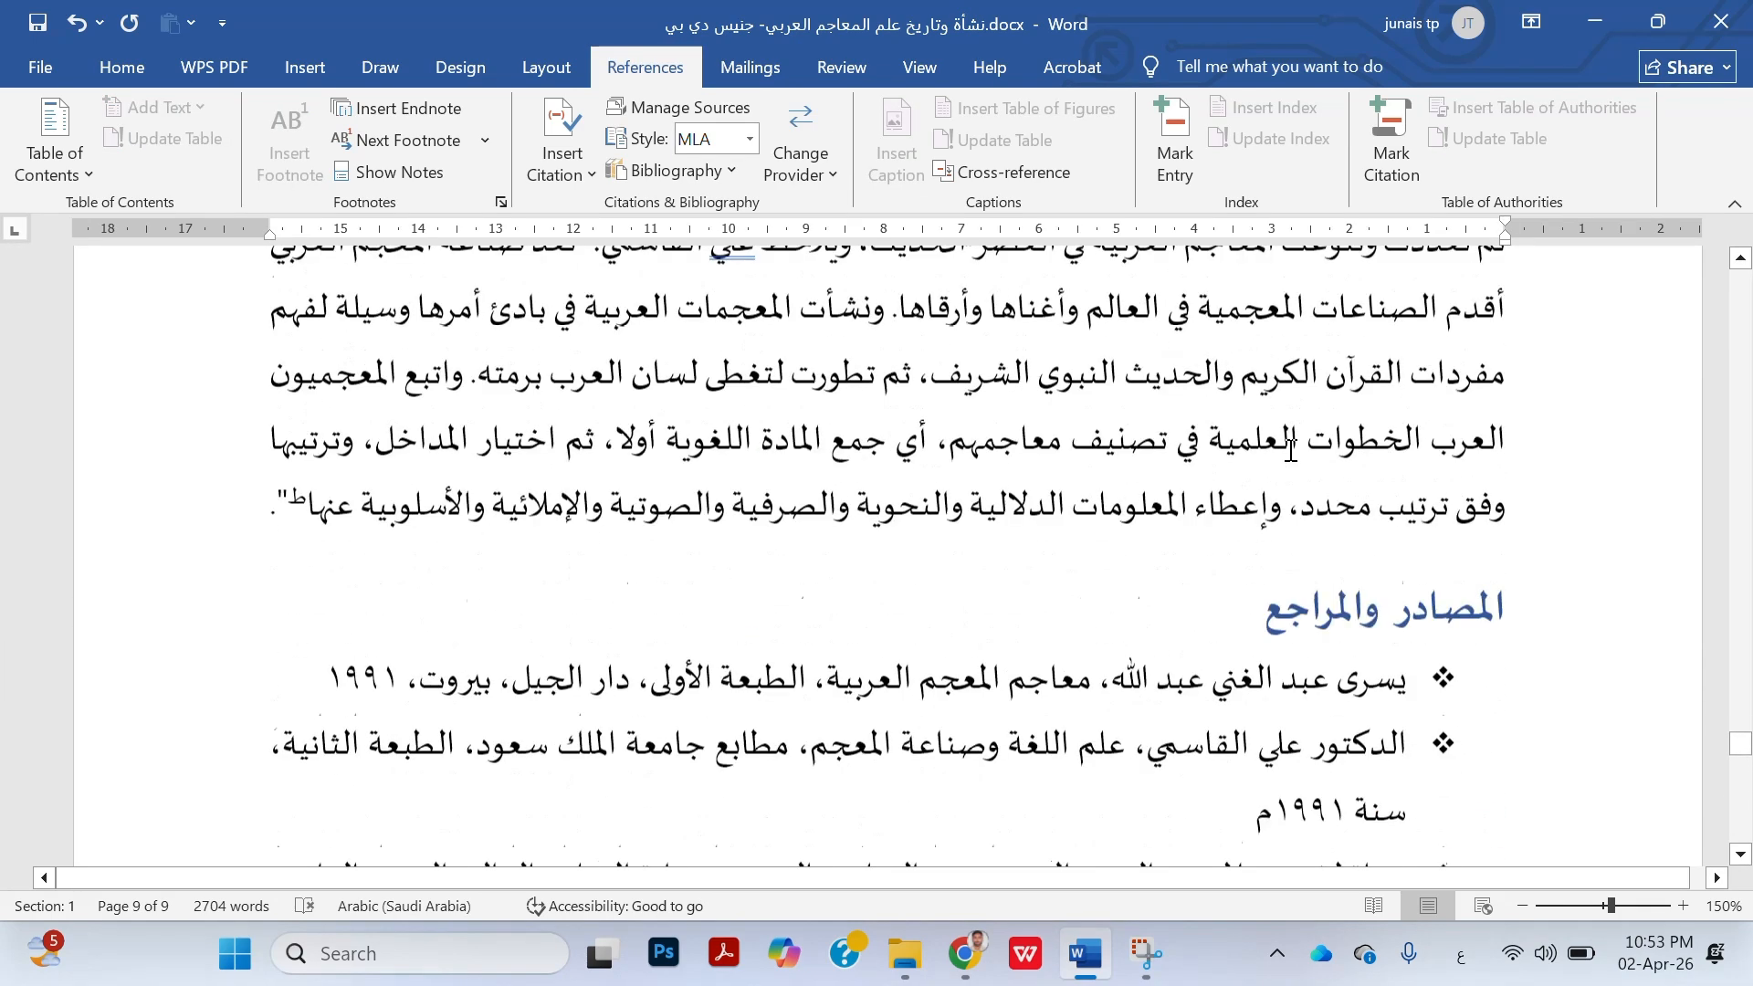
{"action": "scroll", "coordinate": [1271, 545], "scroll_direction": "up", "scroll_amount": 4}
{"action": "left_click", "coordinate": [1272, 545]}
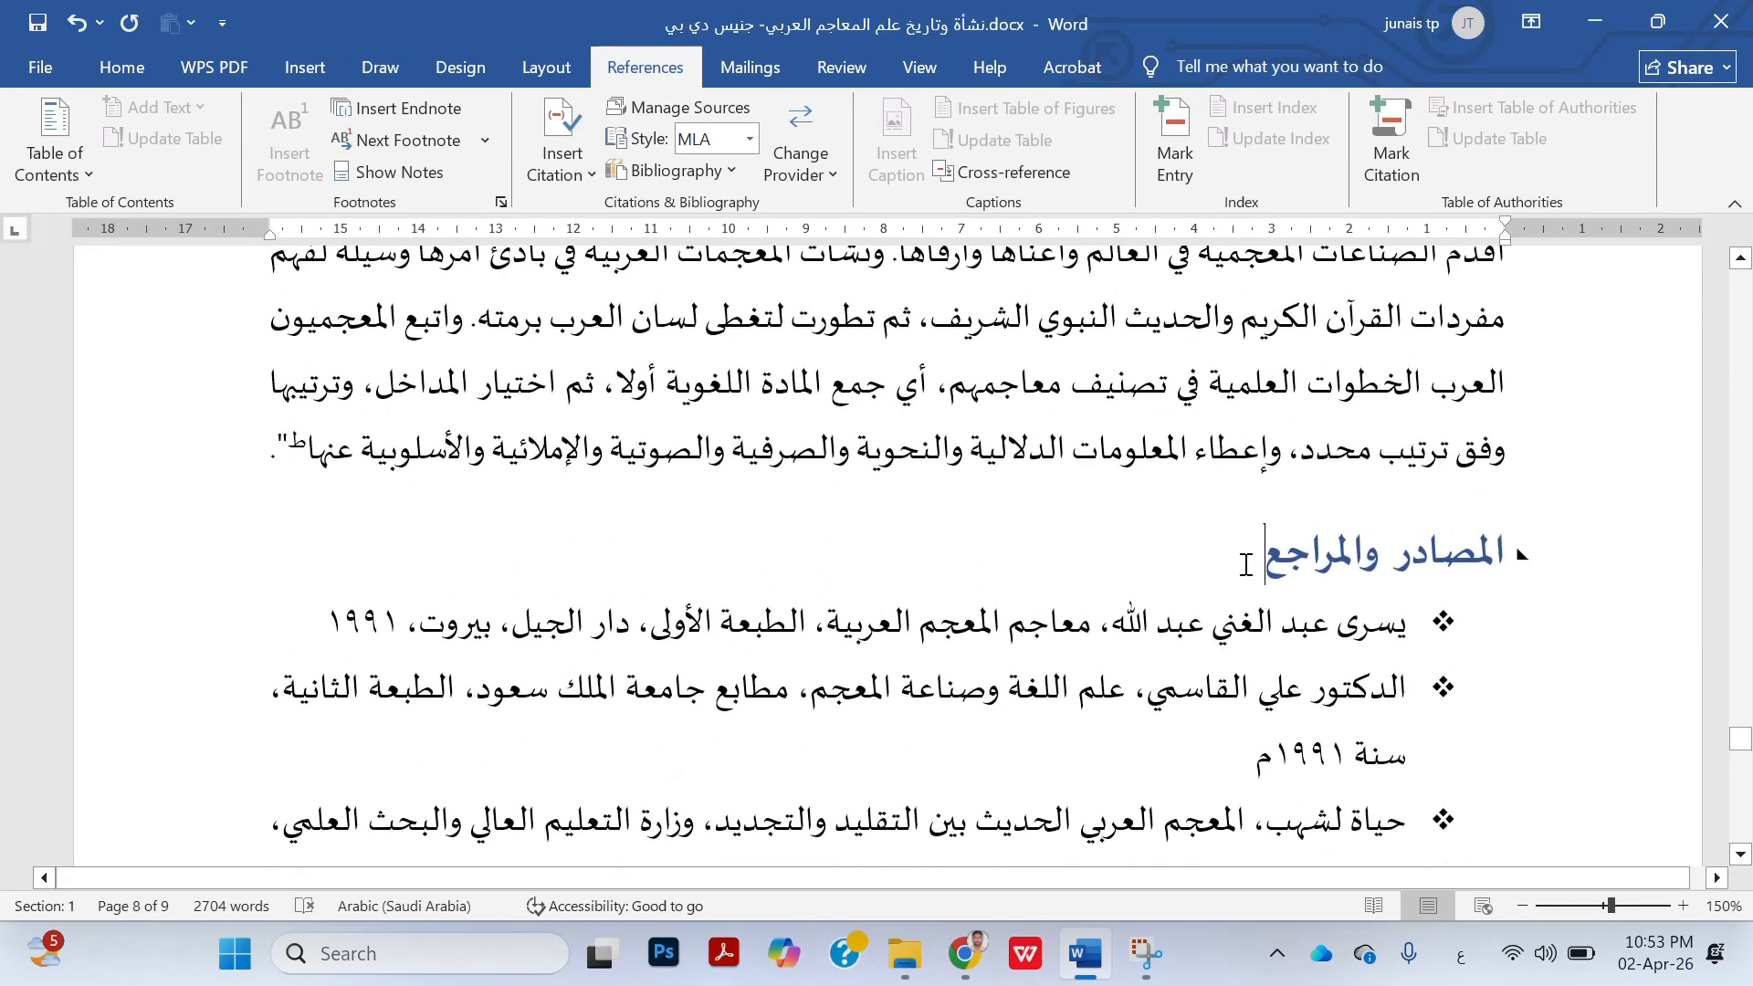
{"action": "left_click", "coordinate": [1246, 564]}
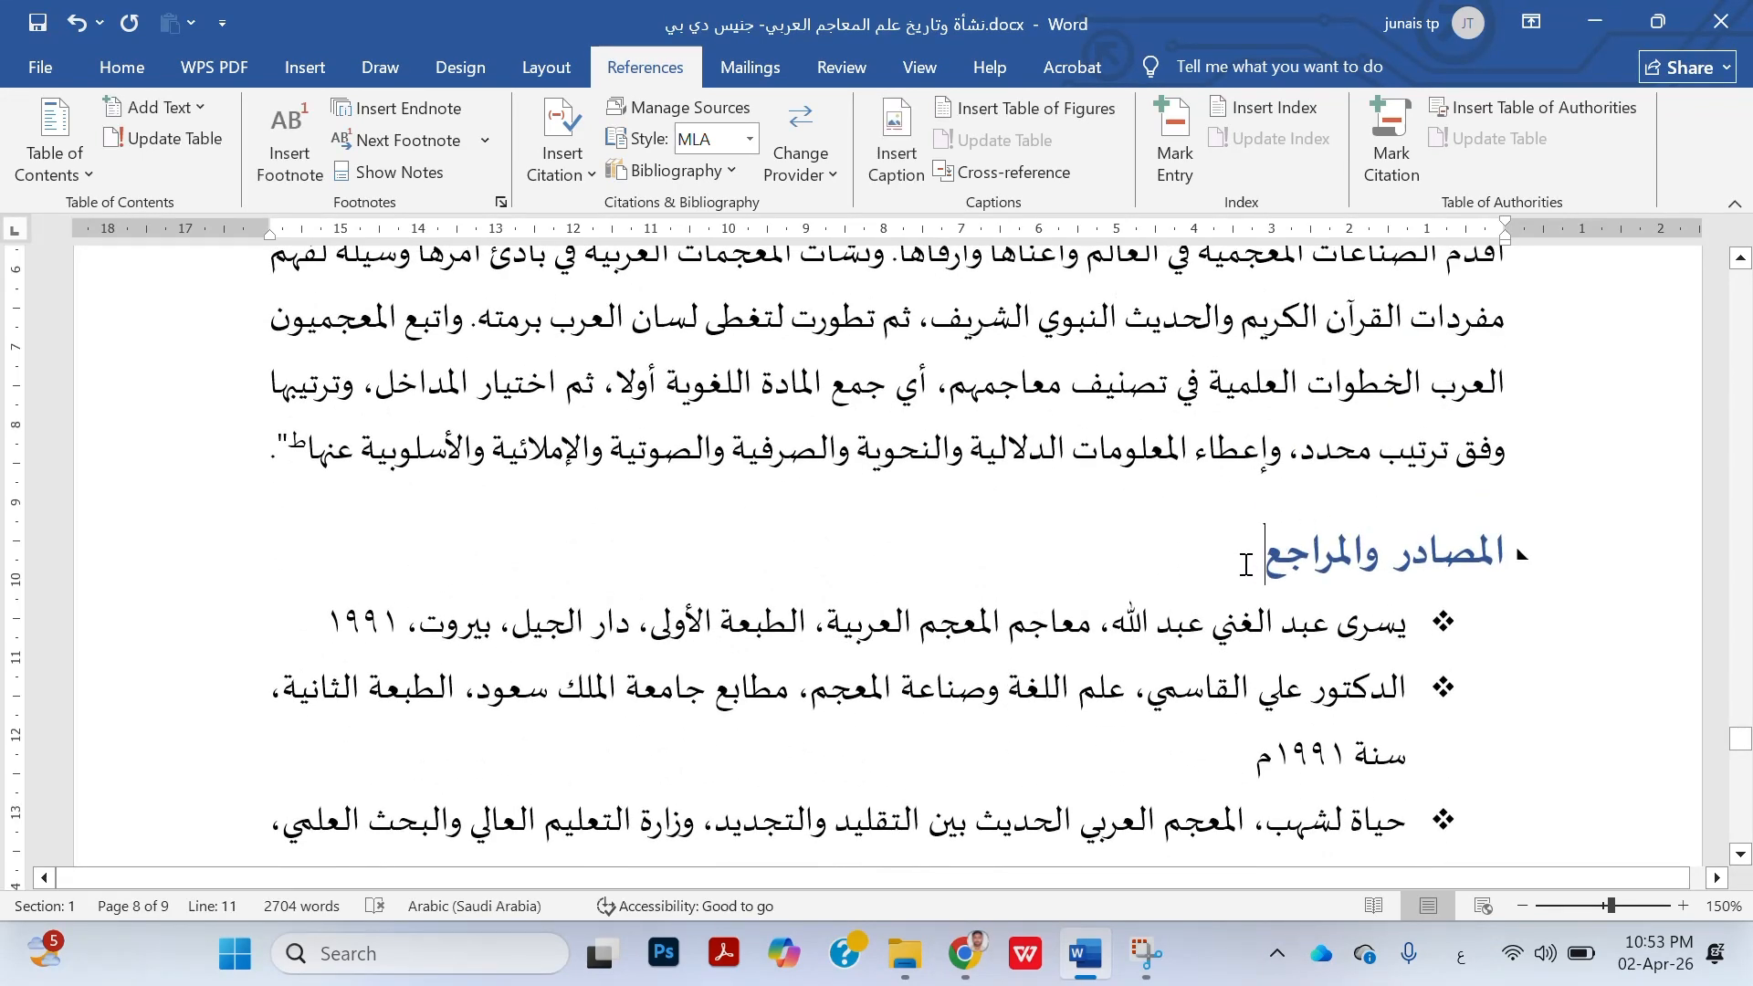
{"action": "key", "text": "Return"}
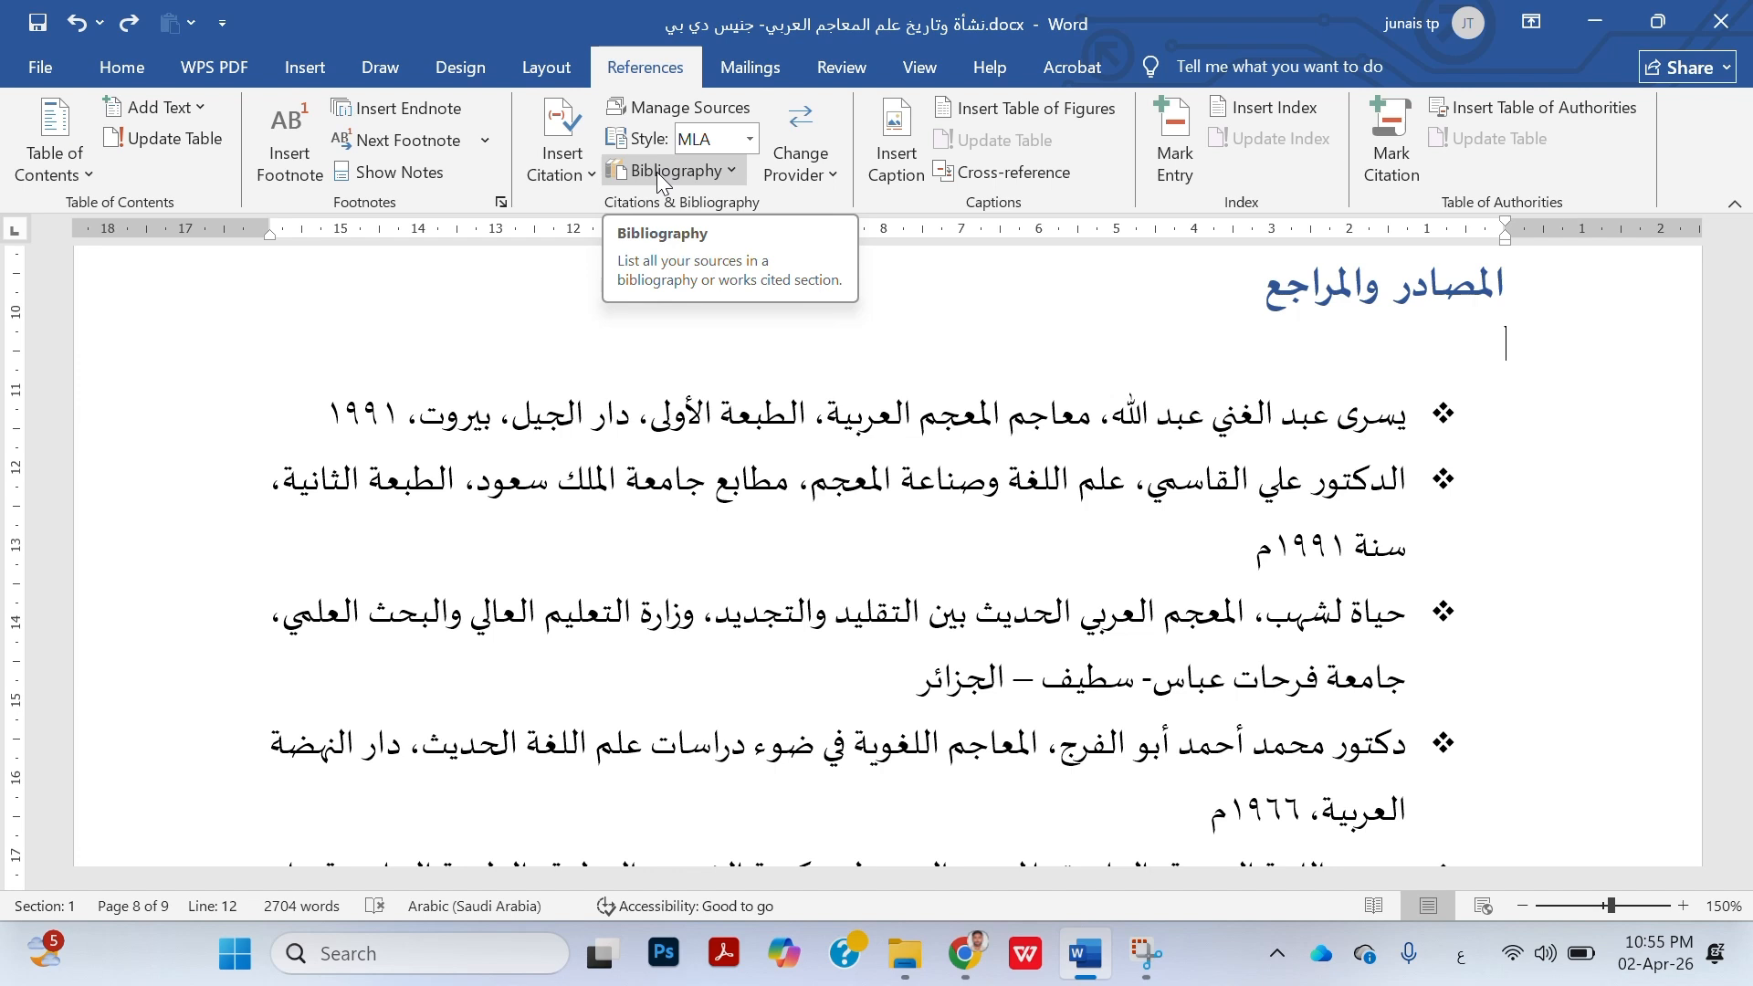
Insert the built-in "Bibliography" list on the empty line below the heading "المصادر والمراجع"
{"action": "left_click", "coordinate": [657, 174]}
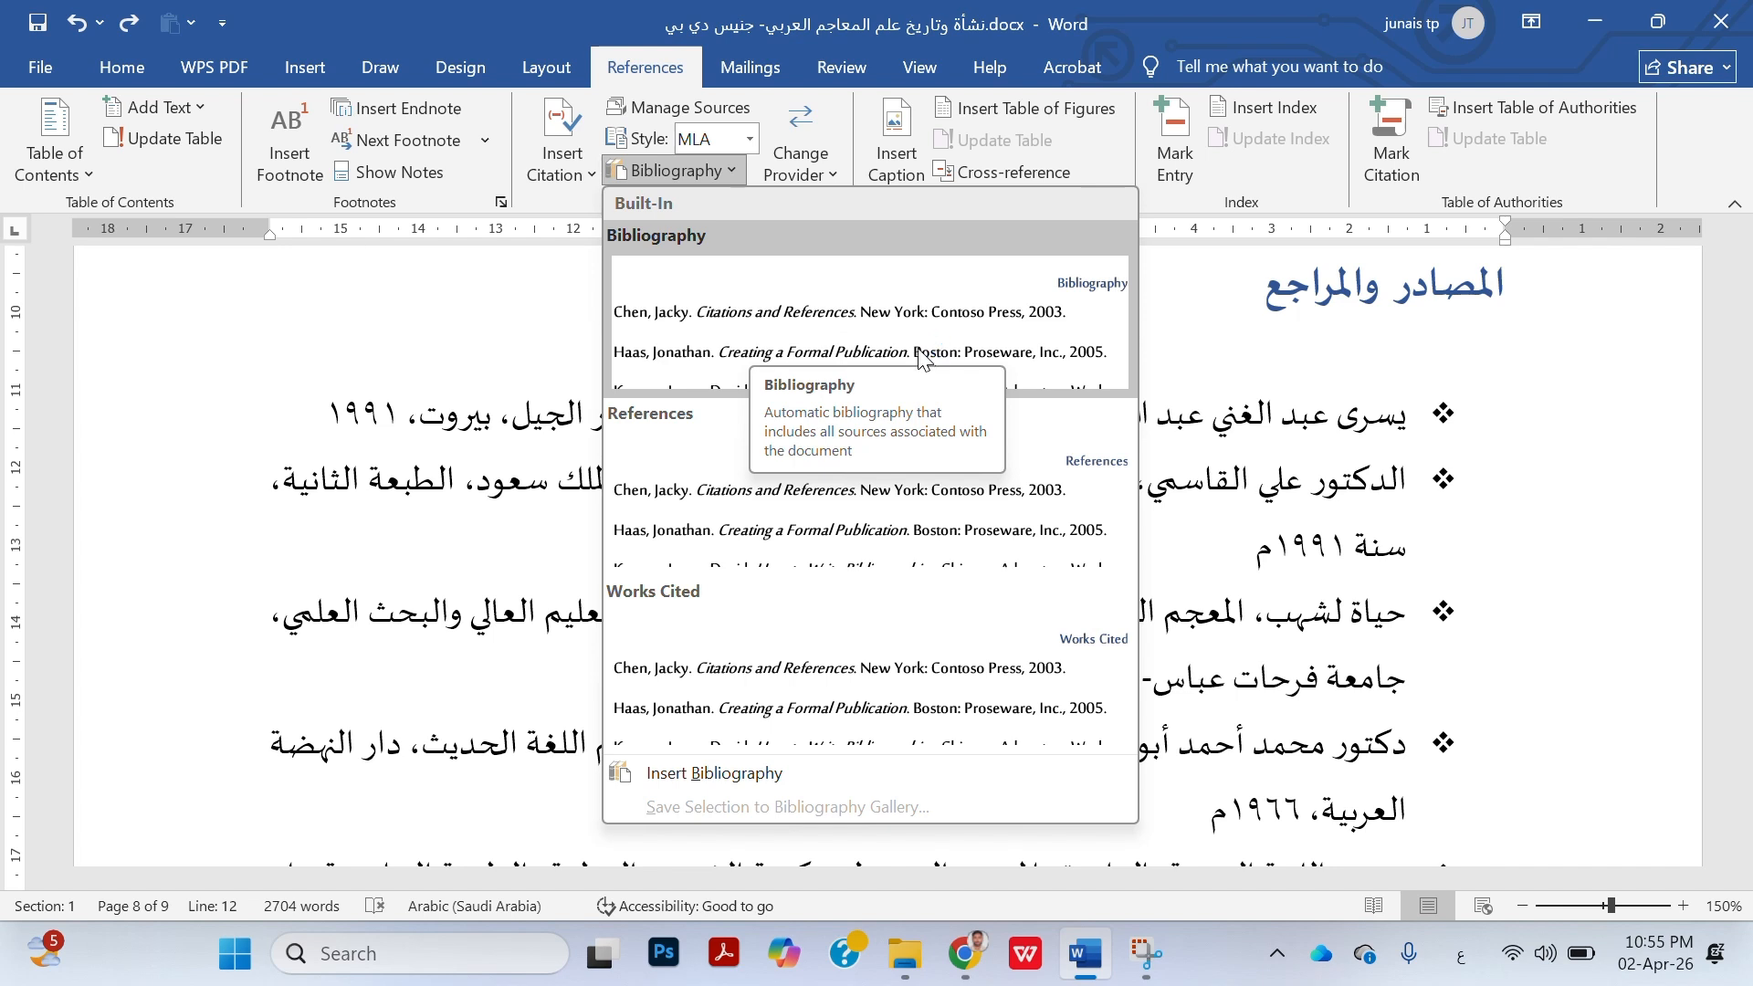
{"action": "left_click", "coordinate": [816, 290]}
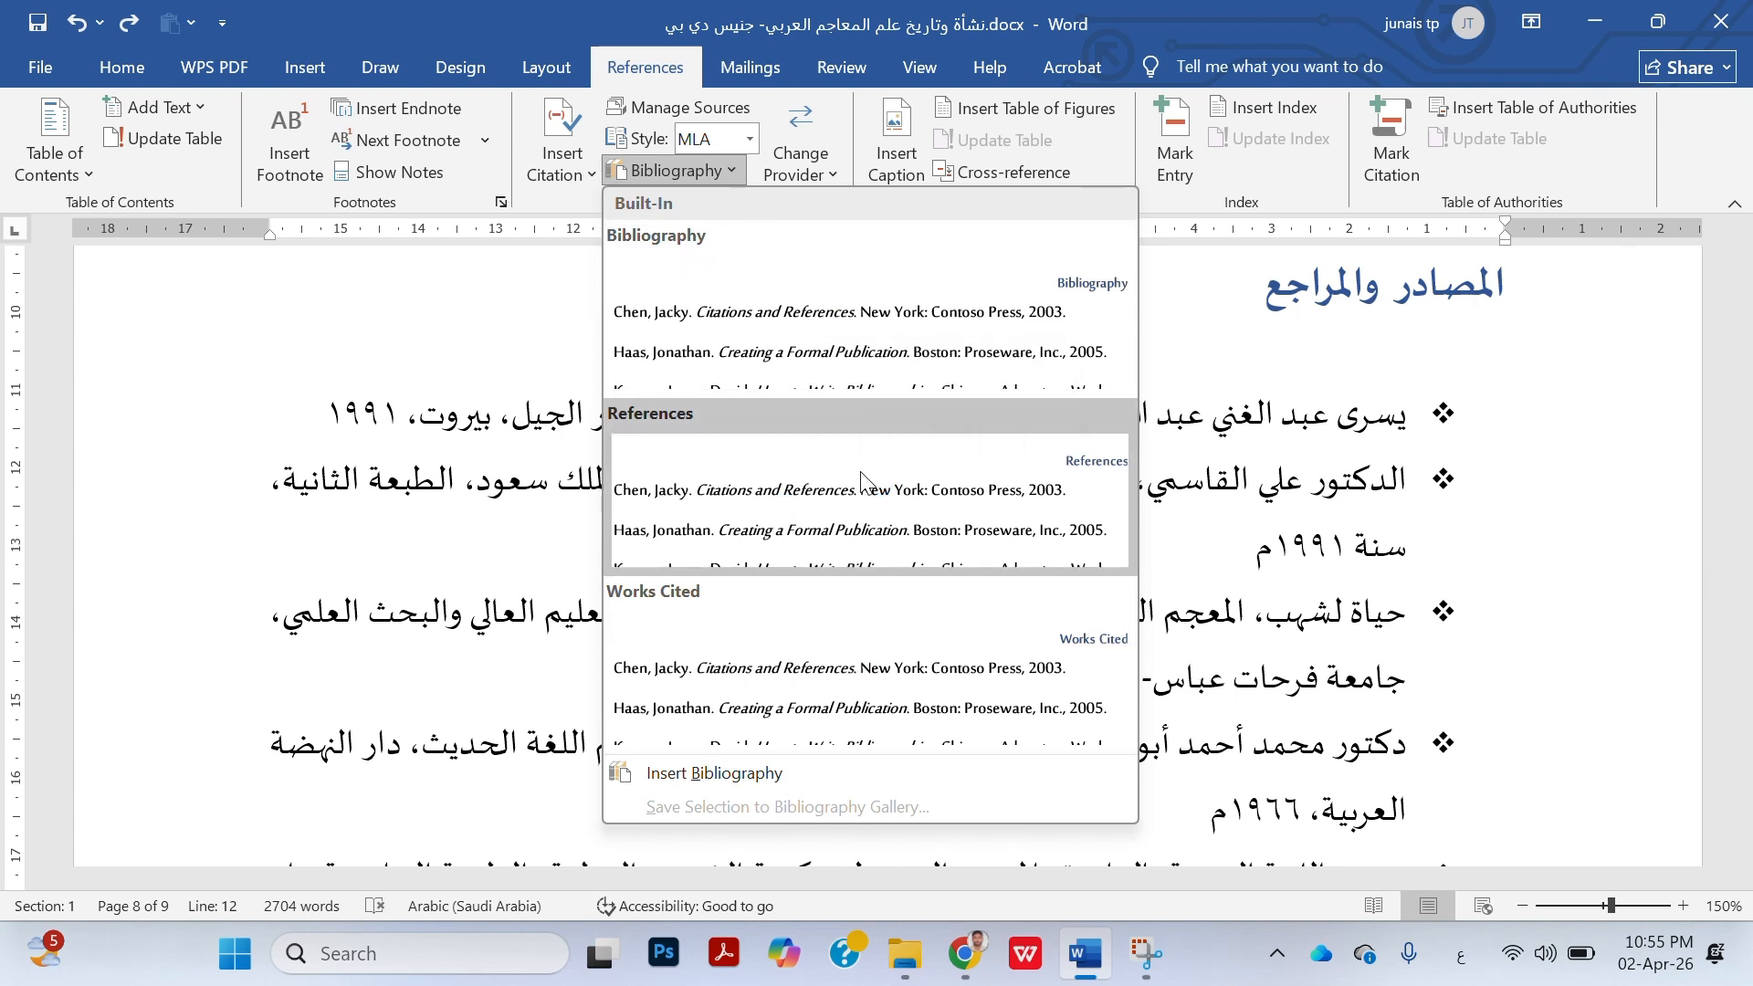
{"action": "left_click", "coordinate": [846, 317]}
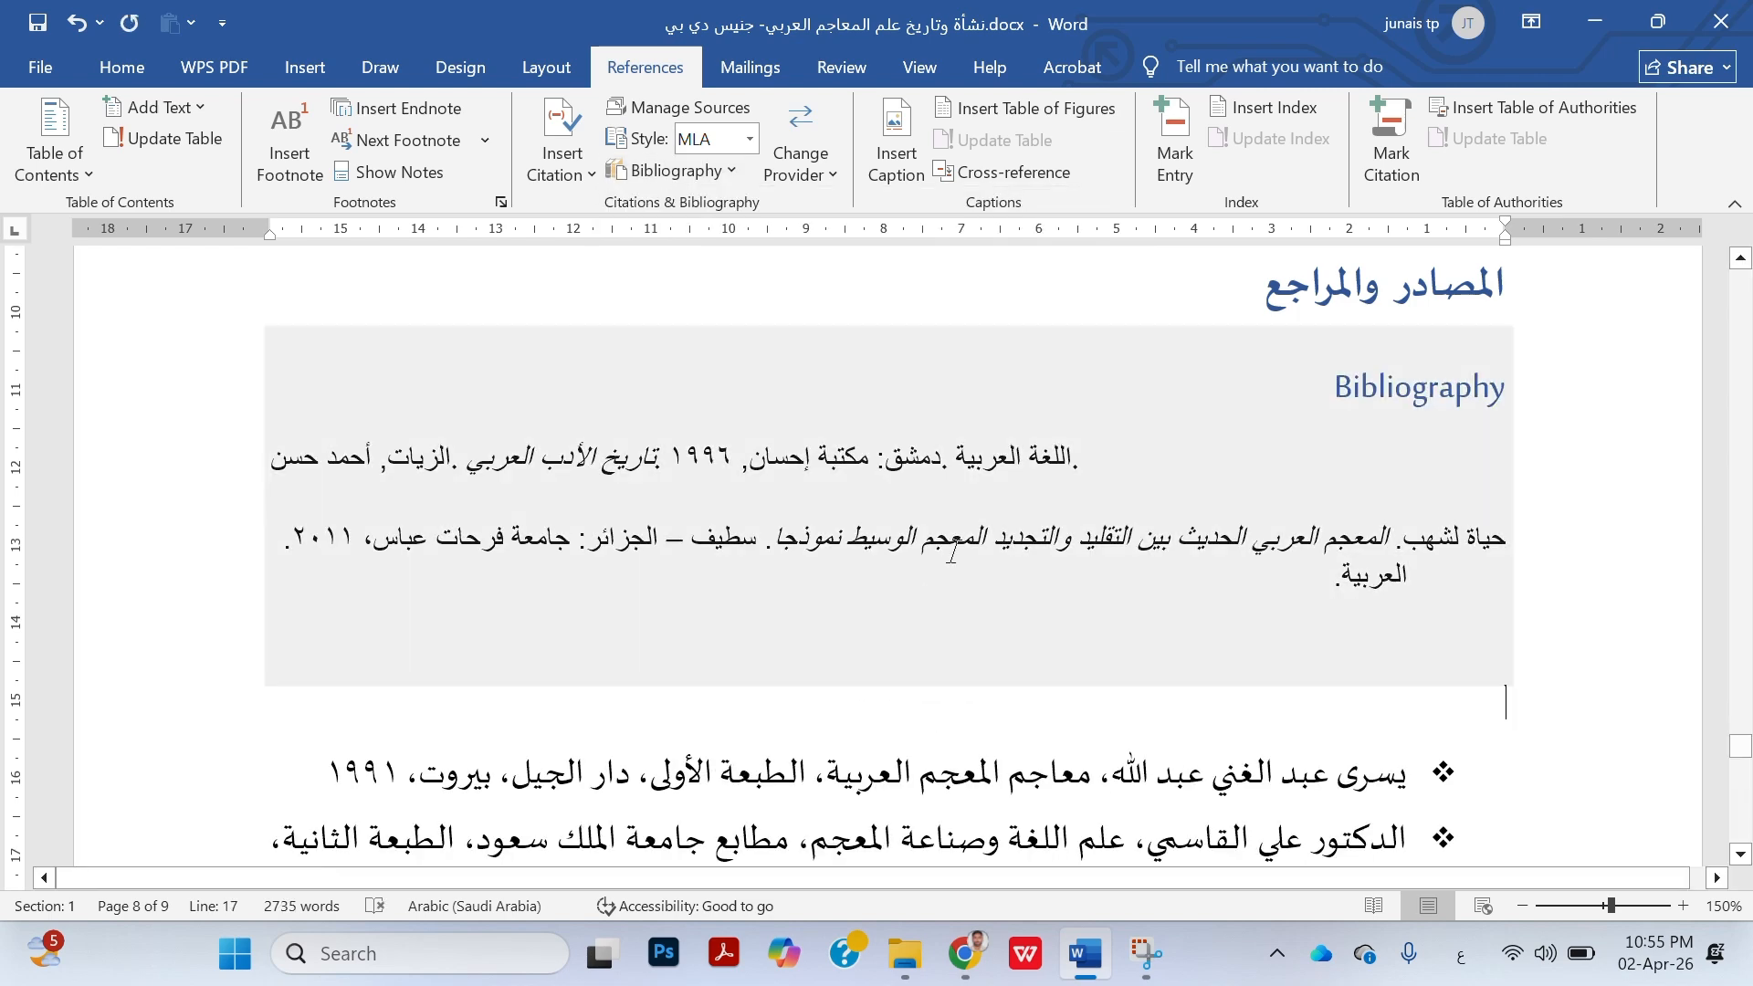
Set the text direction of both entries in the inserted bibliography to right-to-left
{"action": "left_click", "coordinate": [405, 466]}
{"action": "key", "text": "ctrl+a"}
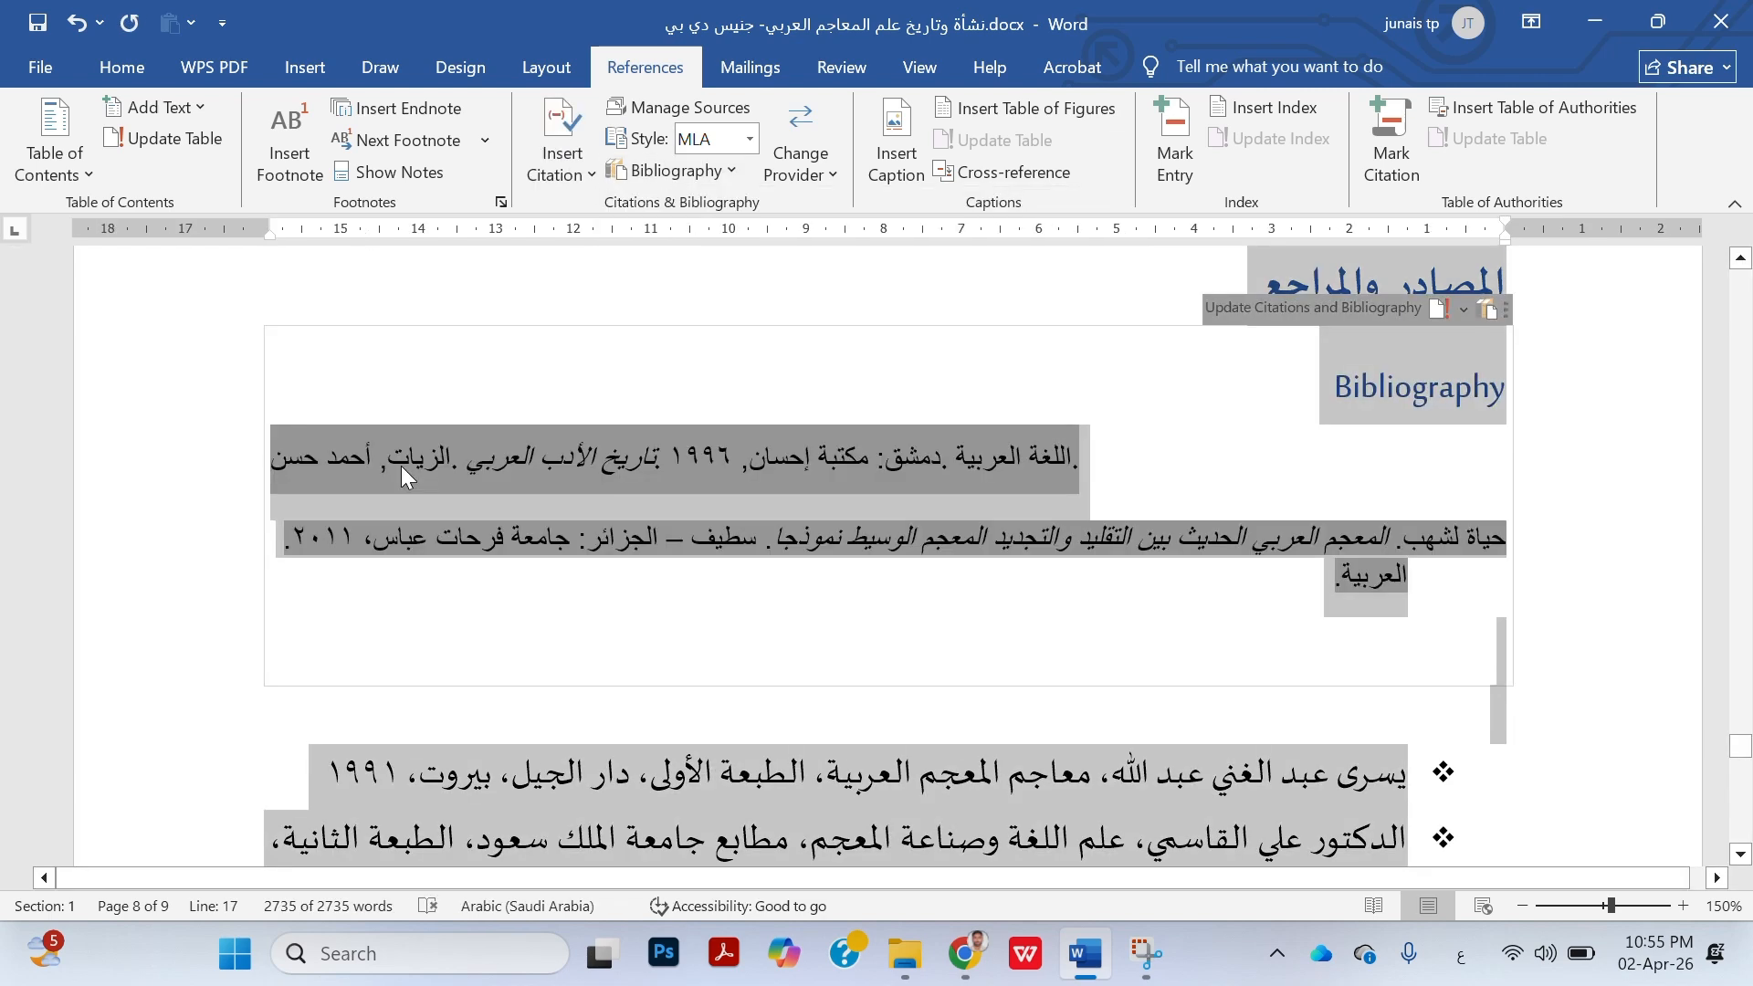
{"action": "left_click", "coordinate": [408, 469]}
{"action": "left_click", "coordinate": [1141, 466]}
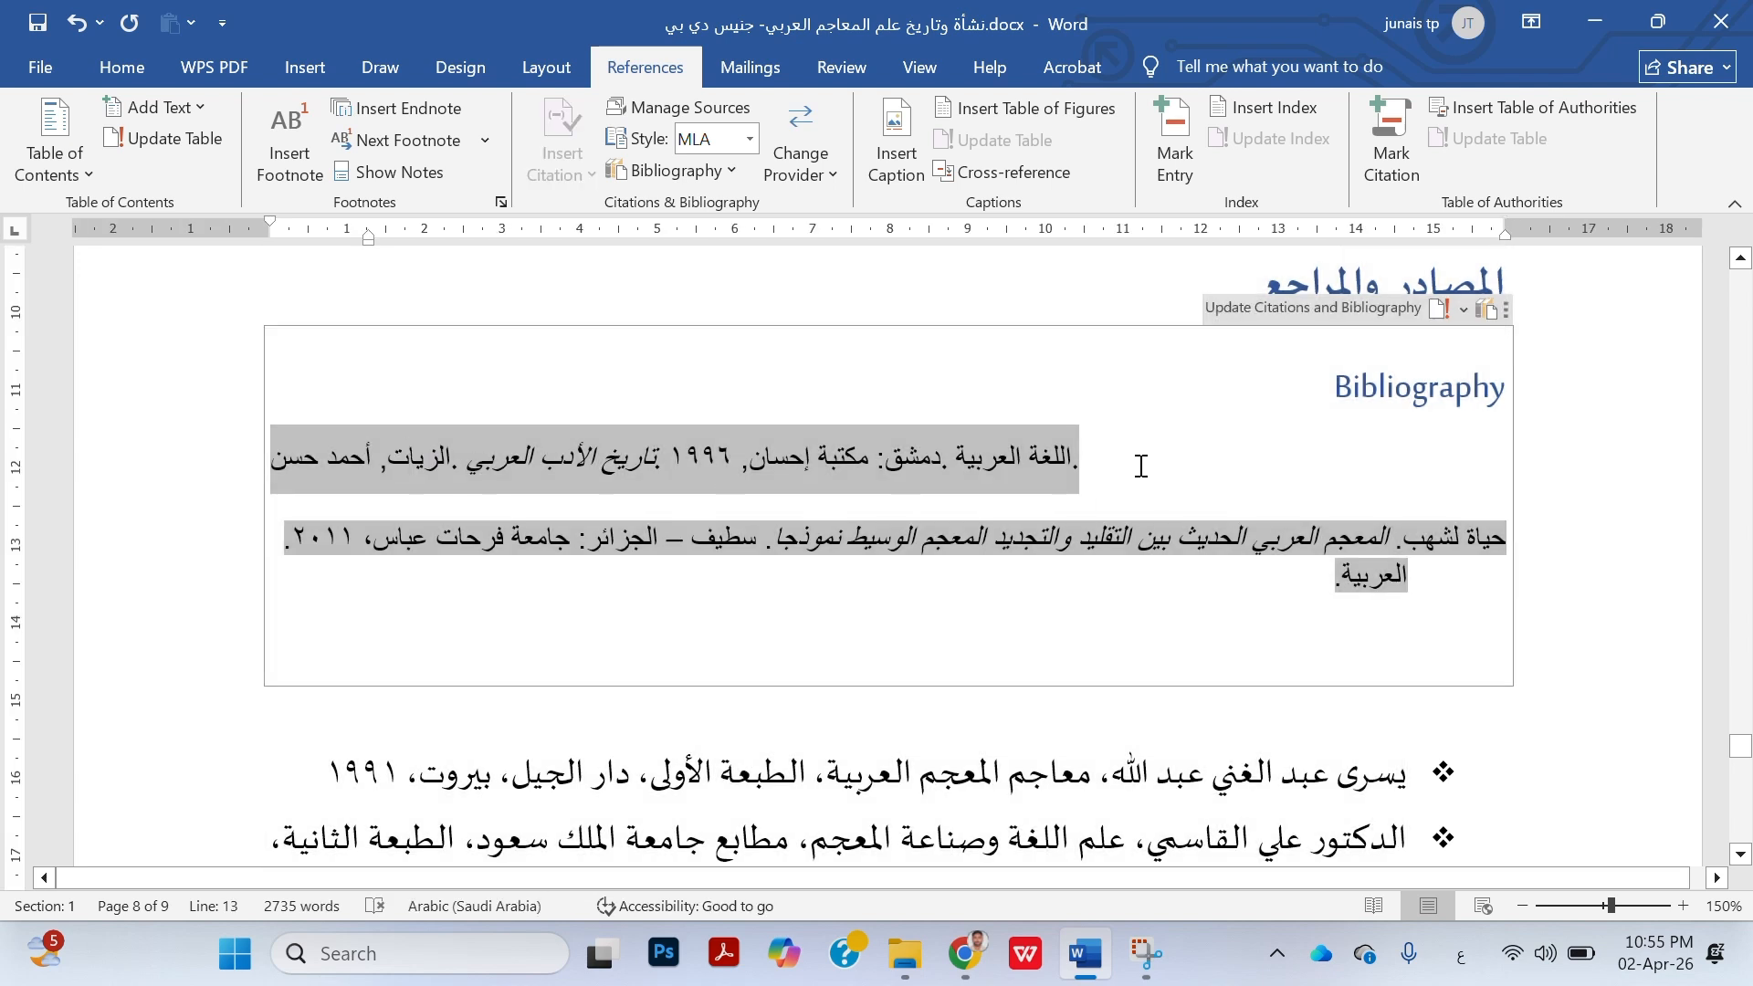
{"action": "left_click_drag", "start_coordinate": [1141, 465], "coordinate": [1115, 567]}
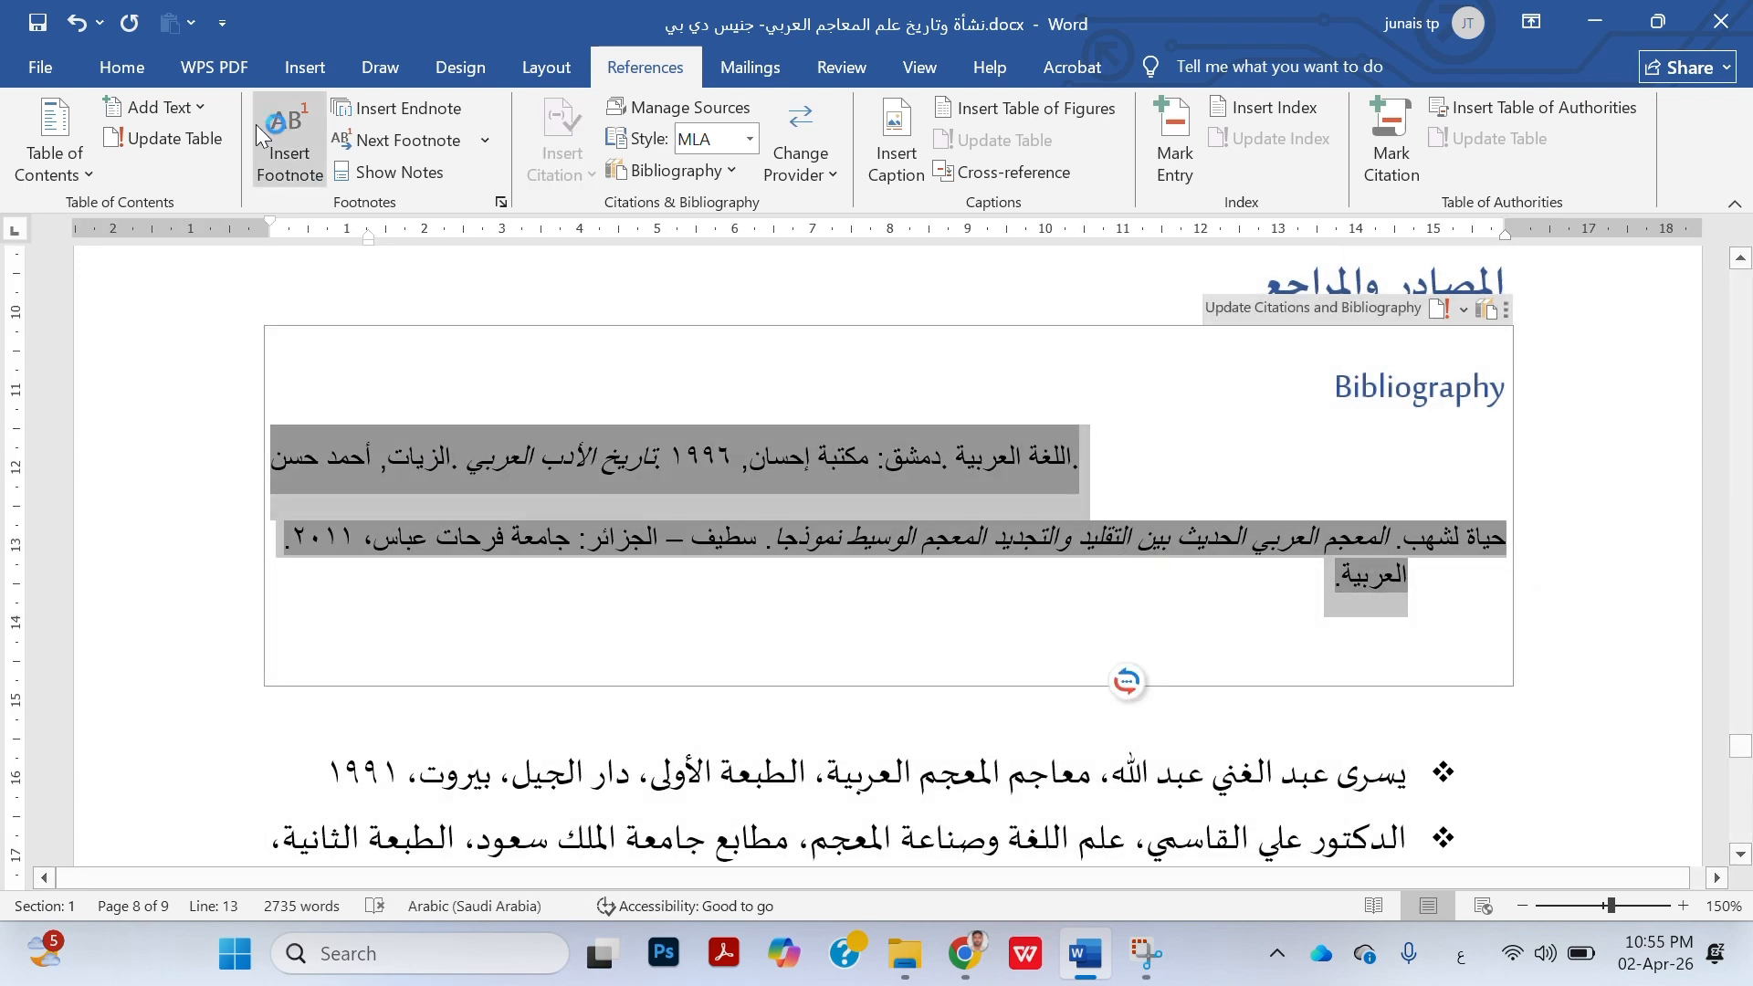
{"action": "left_click", "coordinate": [122, 56]}
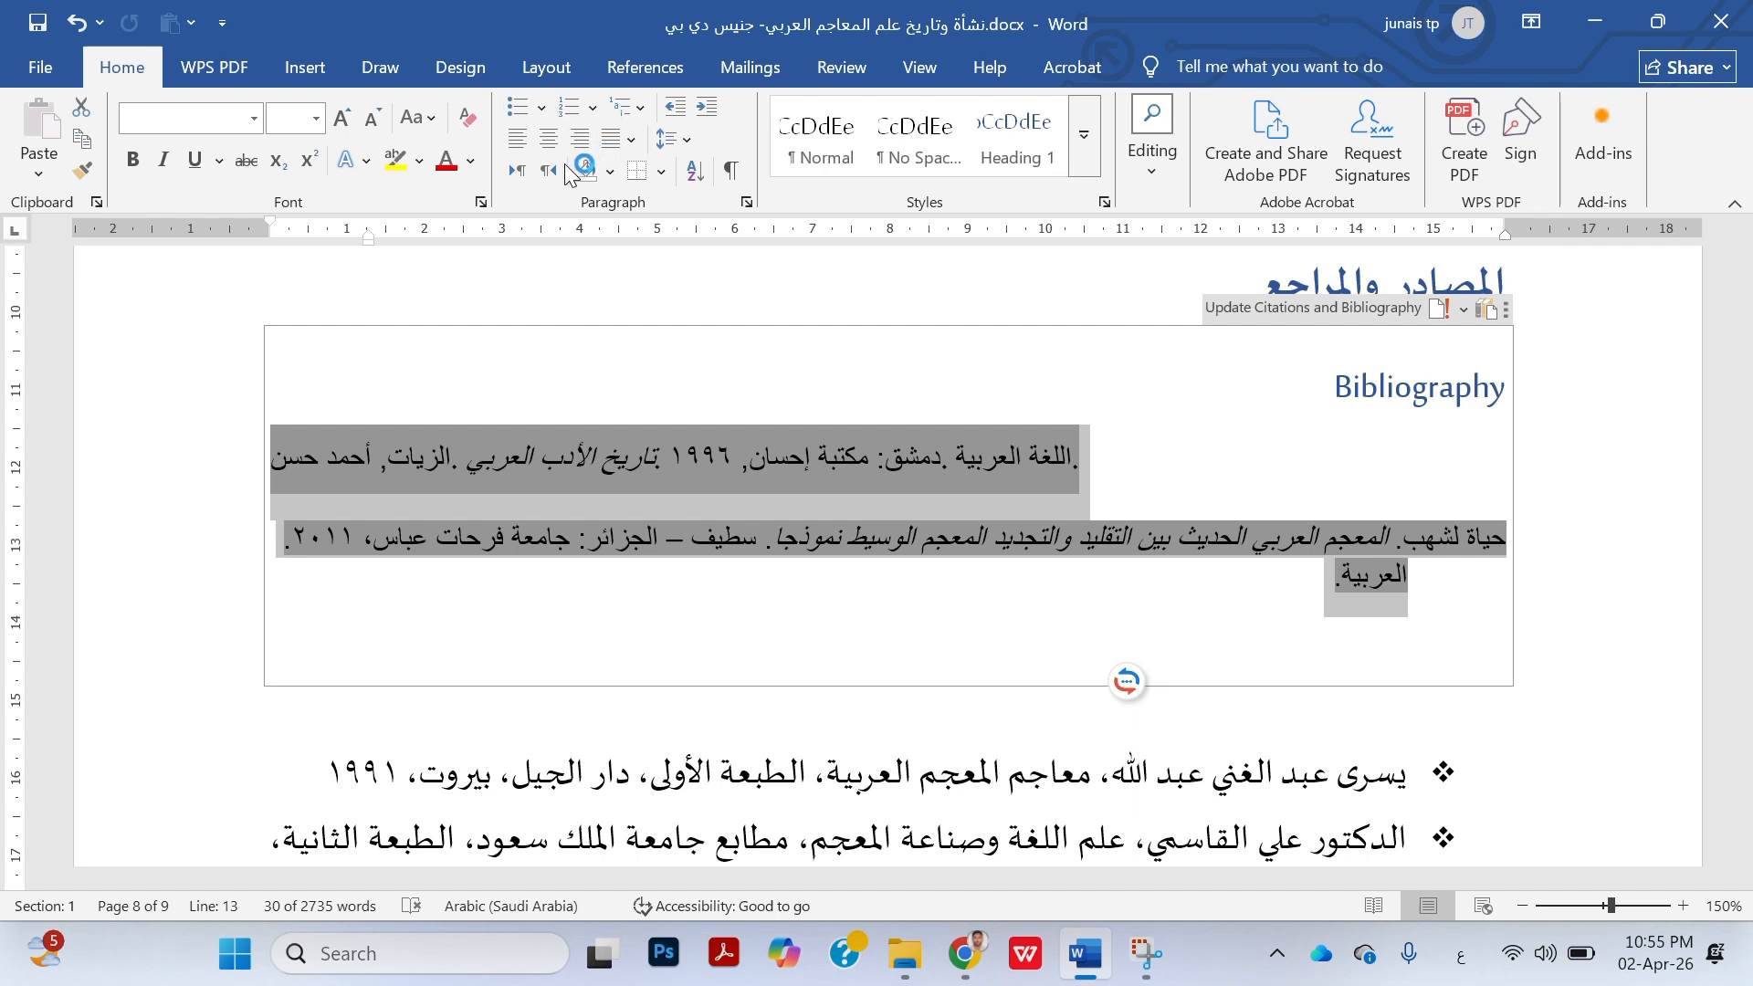
{"action": "left_click", "coordinate": [555, 170]}
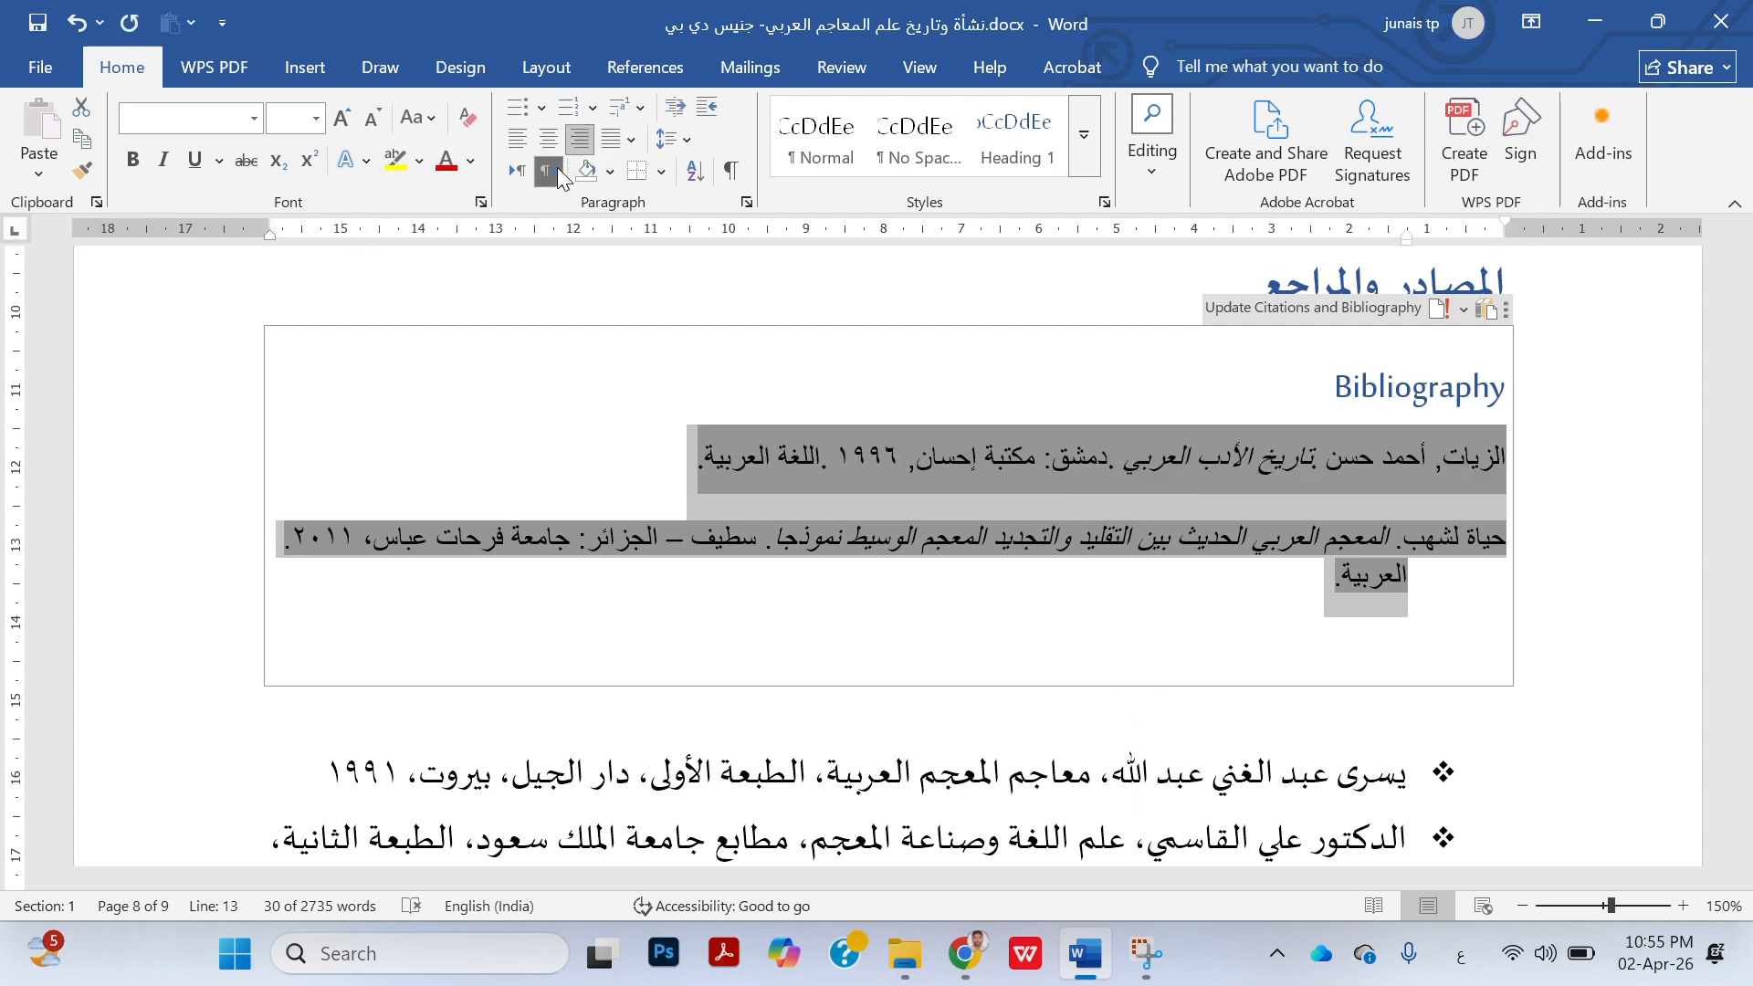
Format the two bibliography entries as a bulleted list with round bullets
{"action": "left_click", "coordinate": [515, 108]}
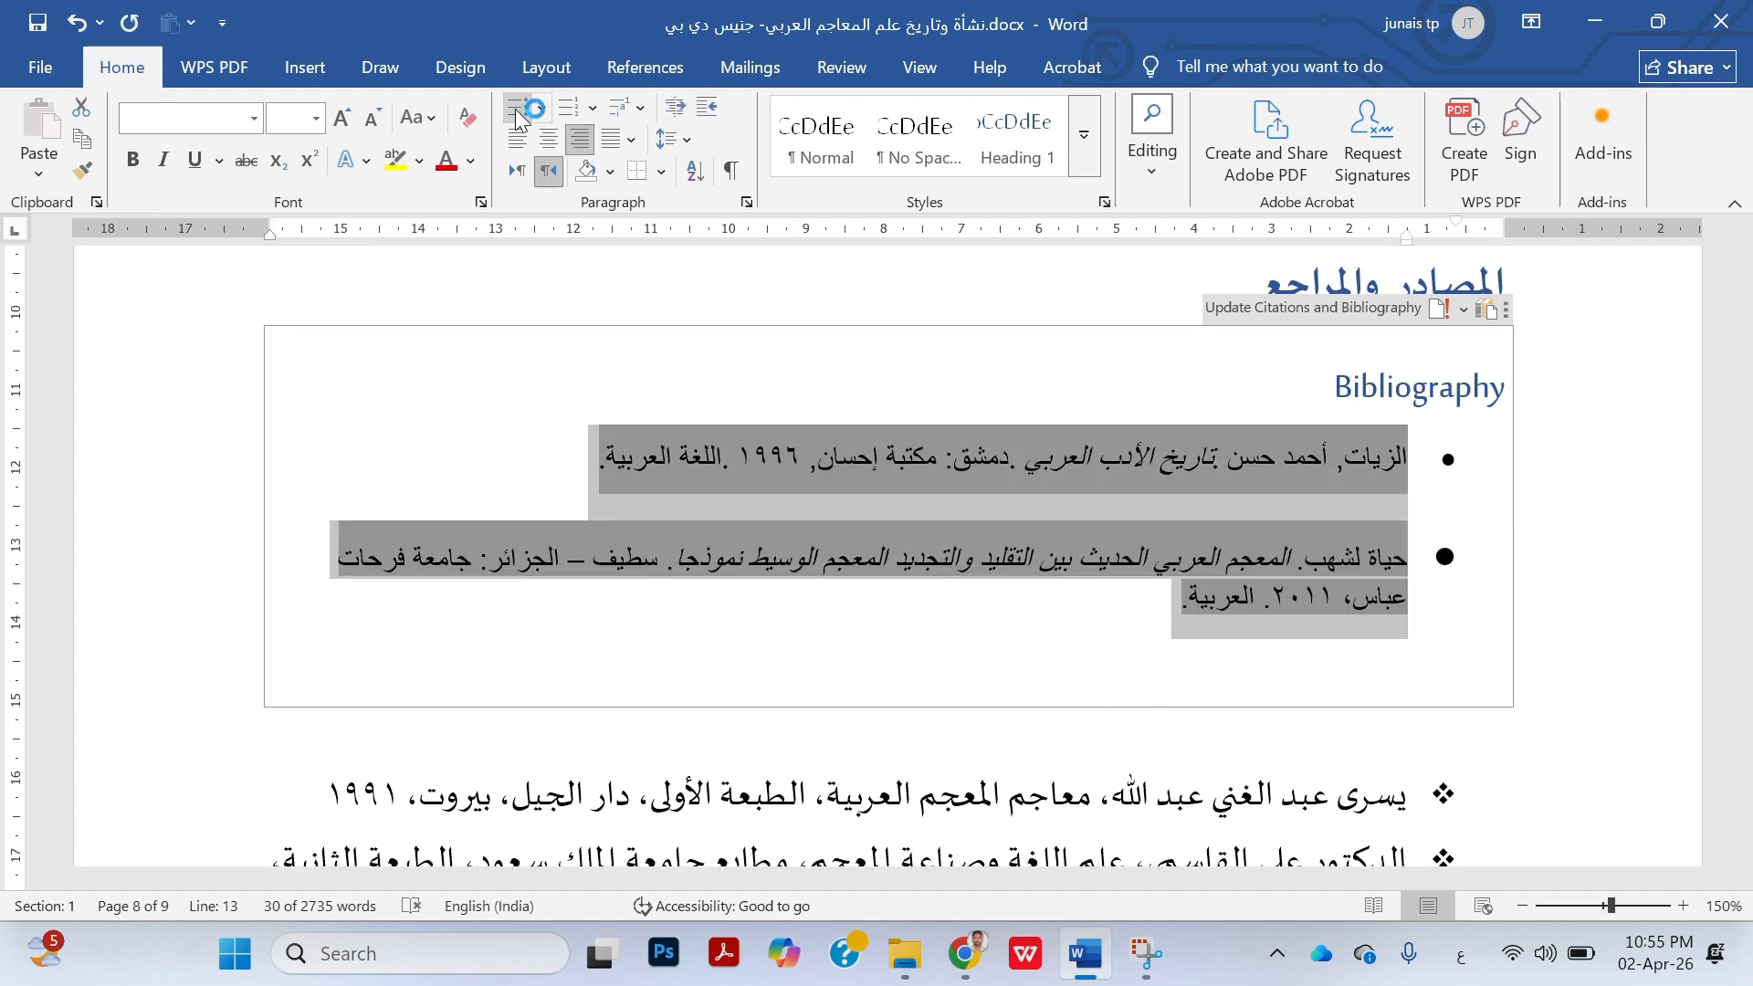
{"action": "left_click", "coordinate": [1136, 648]}
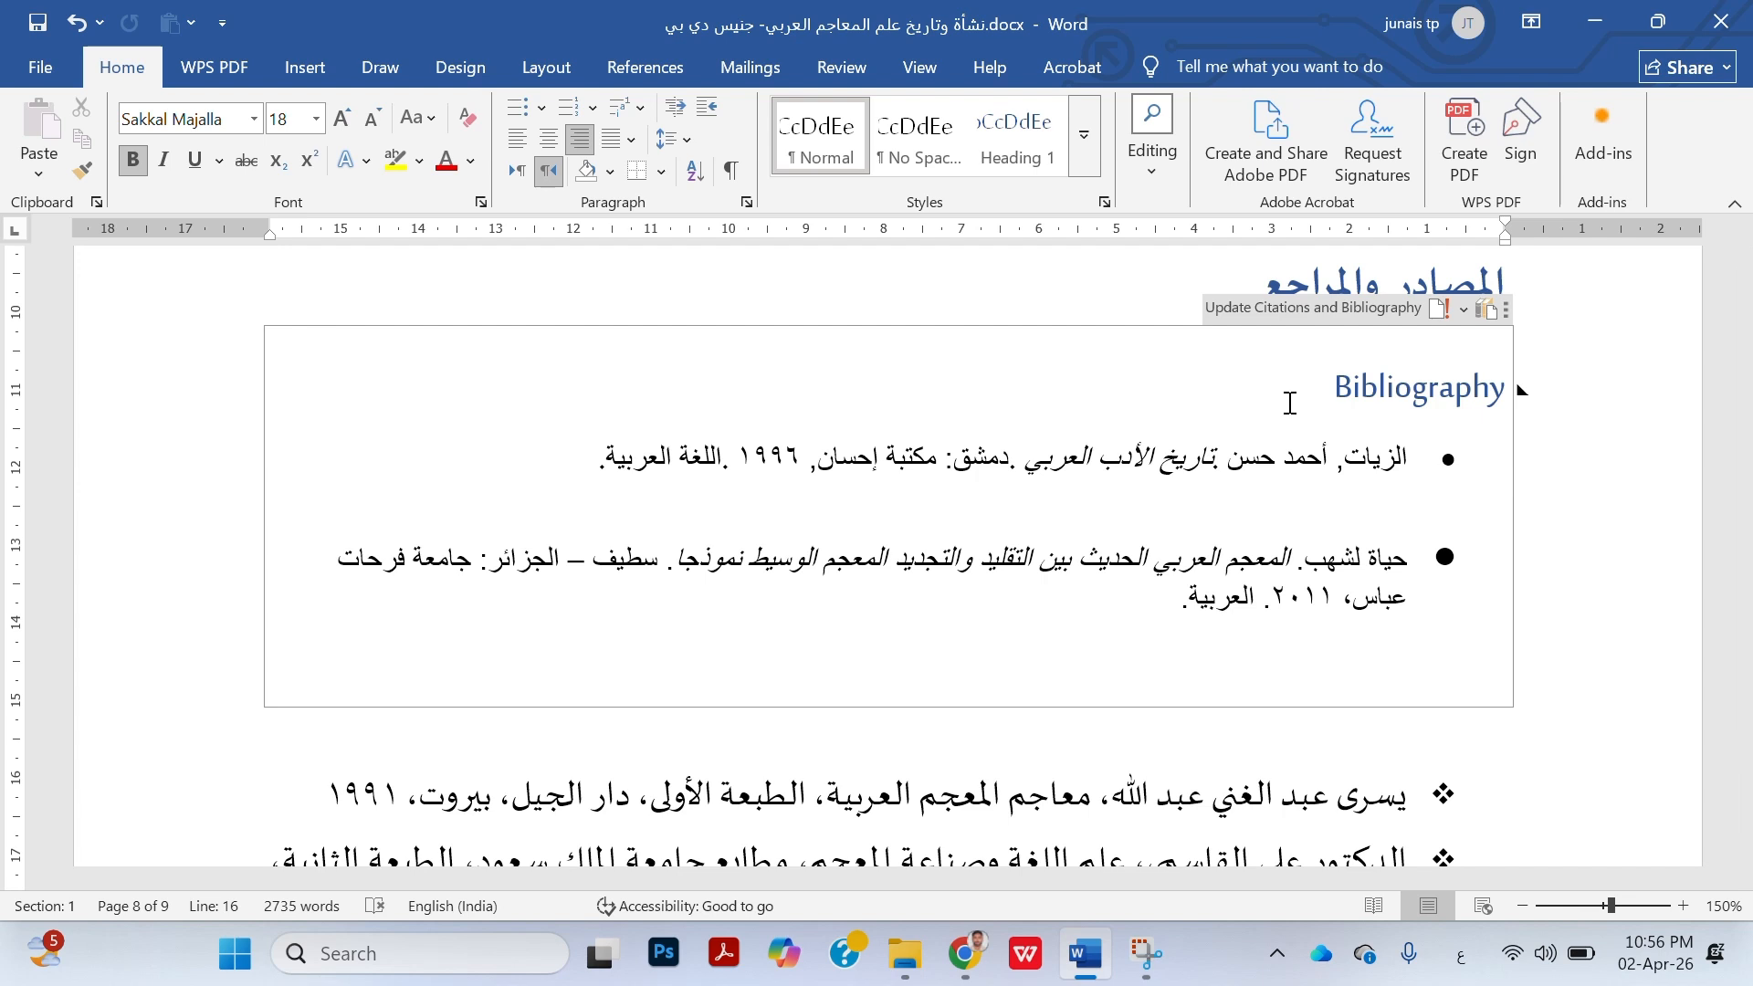
{"action": "left_click", "coordinate": [1225, 485]}
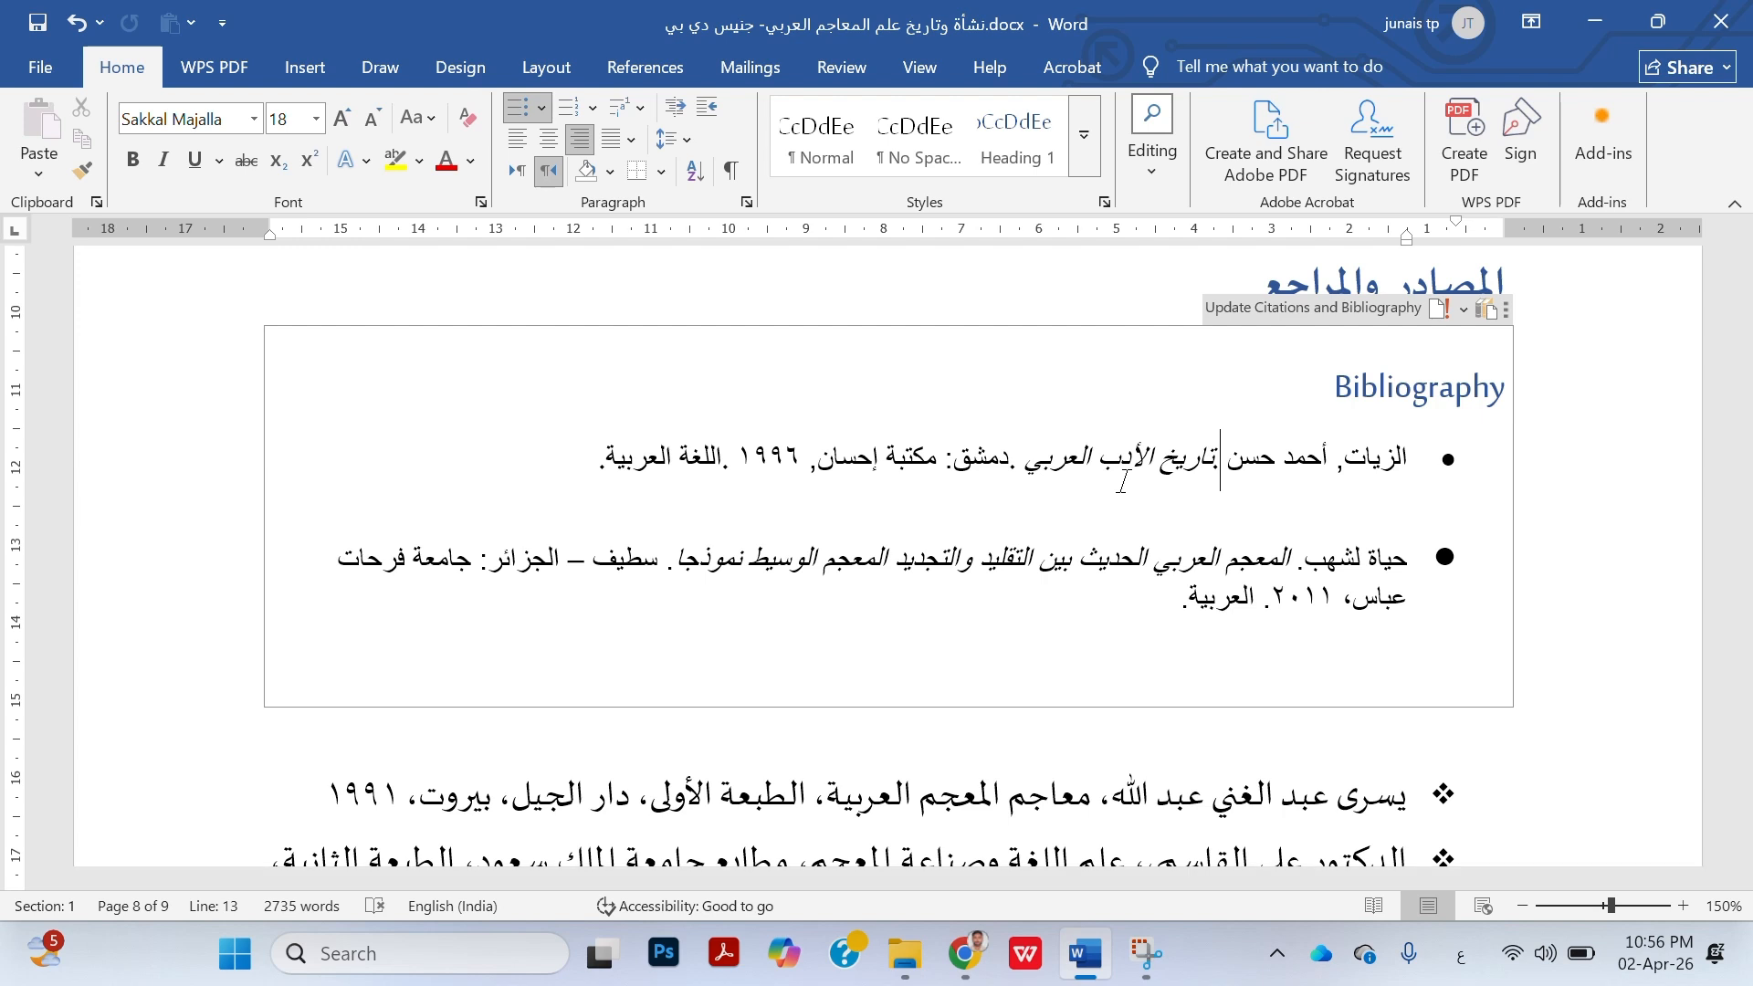
Update the bibliography field that holds the two bulleted entries below the heading "المصادر والمراجع"
{"action": "right_click", "coordinate": [1267, 459]}
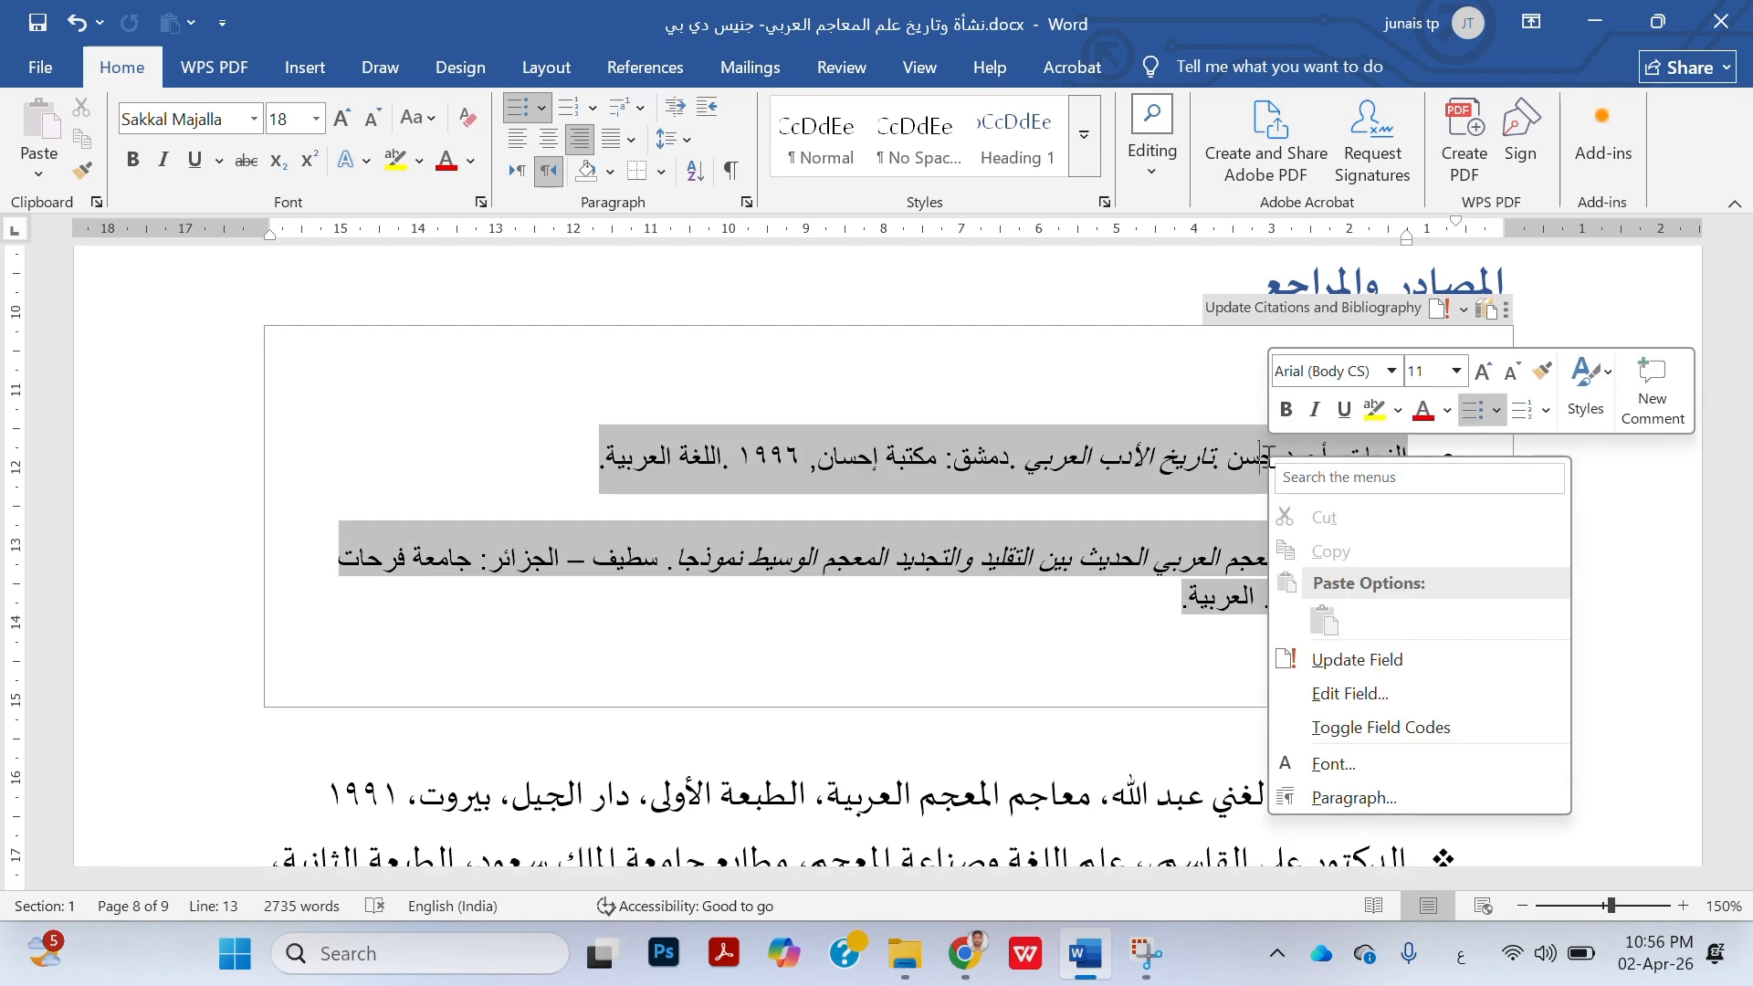
{"action": "left_click", "coordinate": [1418, 665]}
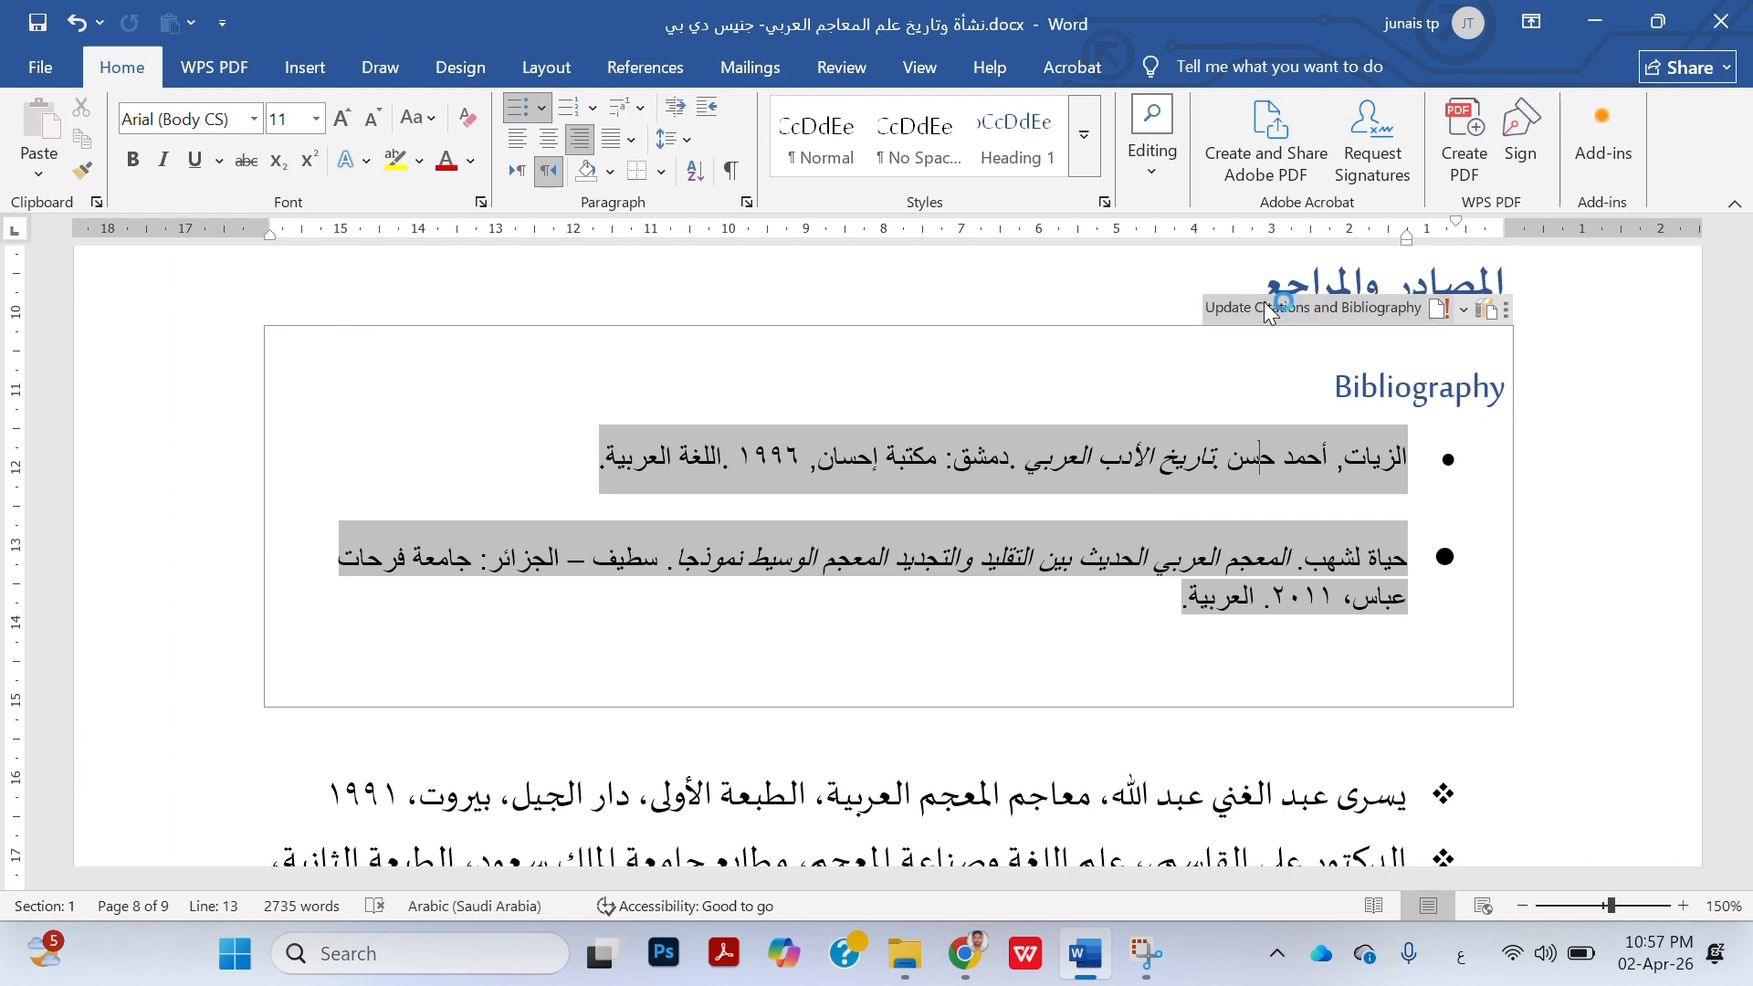
{"action": "left_click", "coordinate": [1171, 290]}
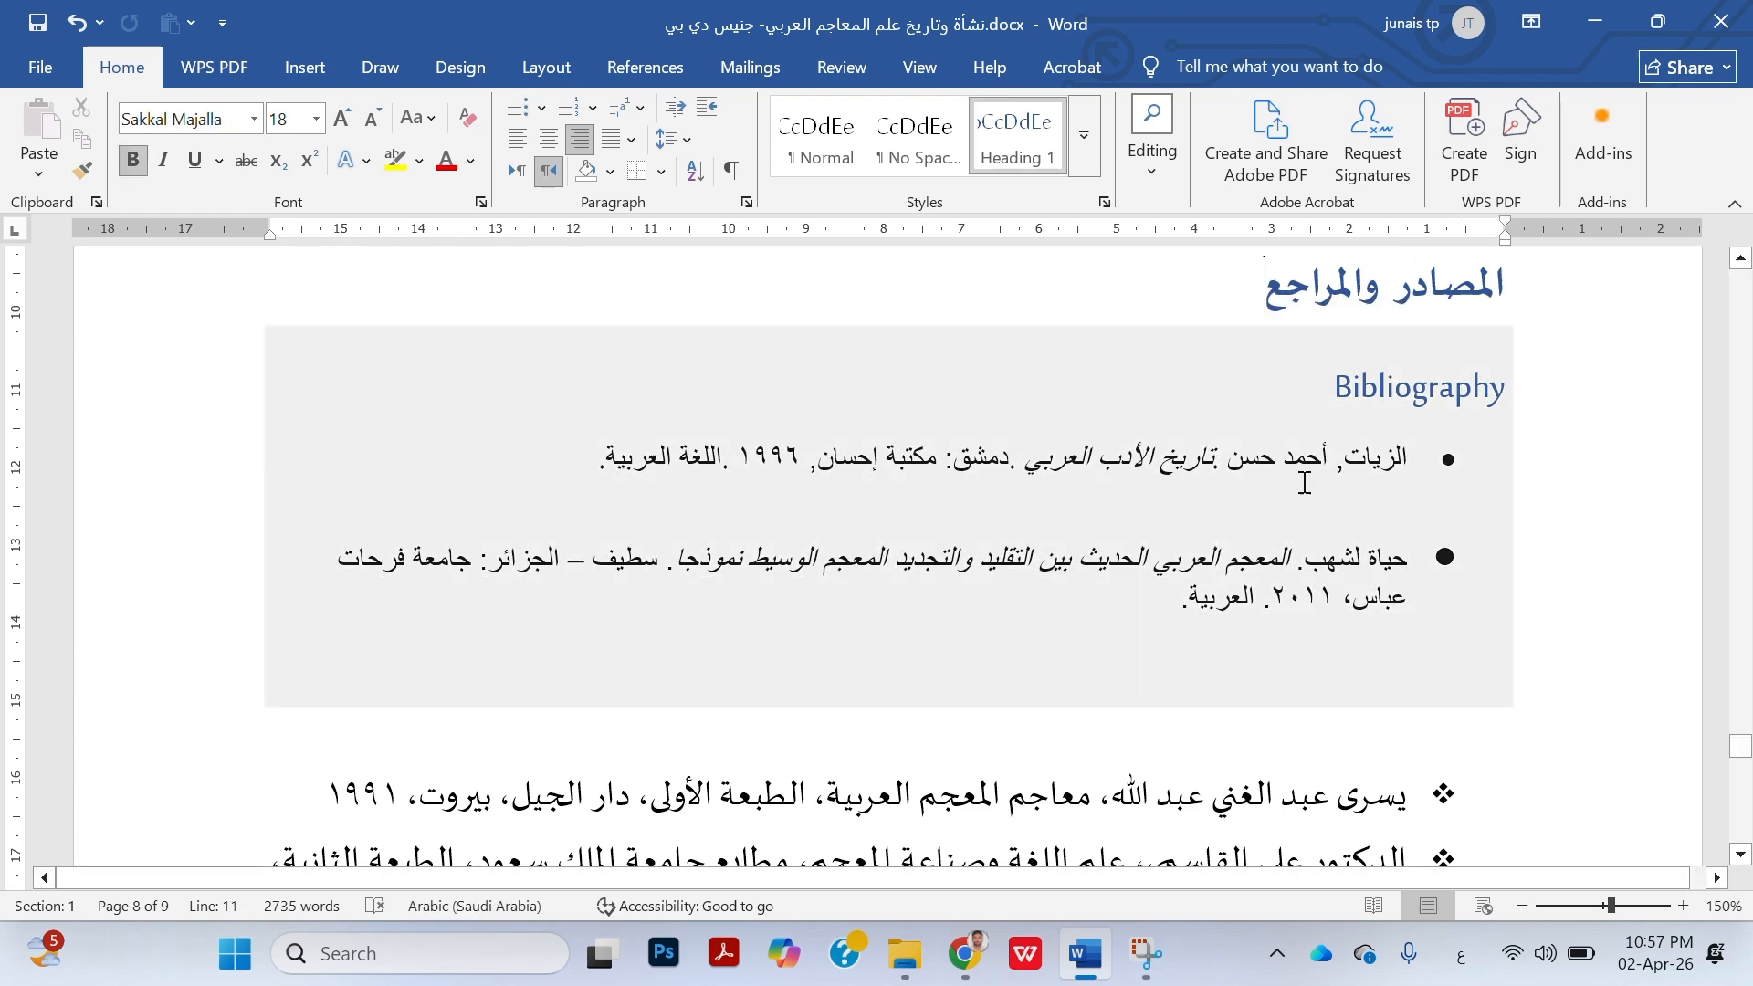
Try to refresh the document's citations together with the whole inserted bibliography block, and leave the block
{"action": "left_click", "coordinate": [1305, 481]}
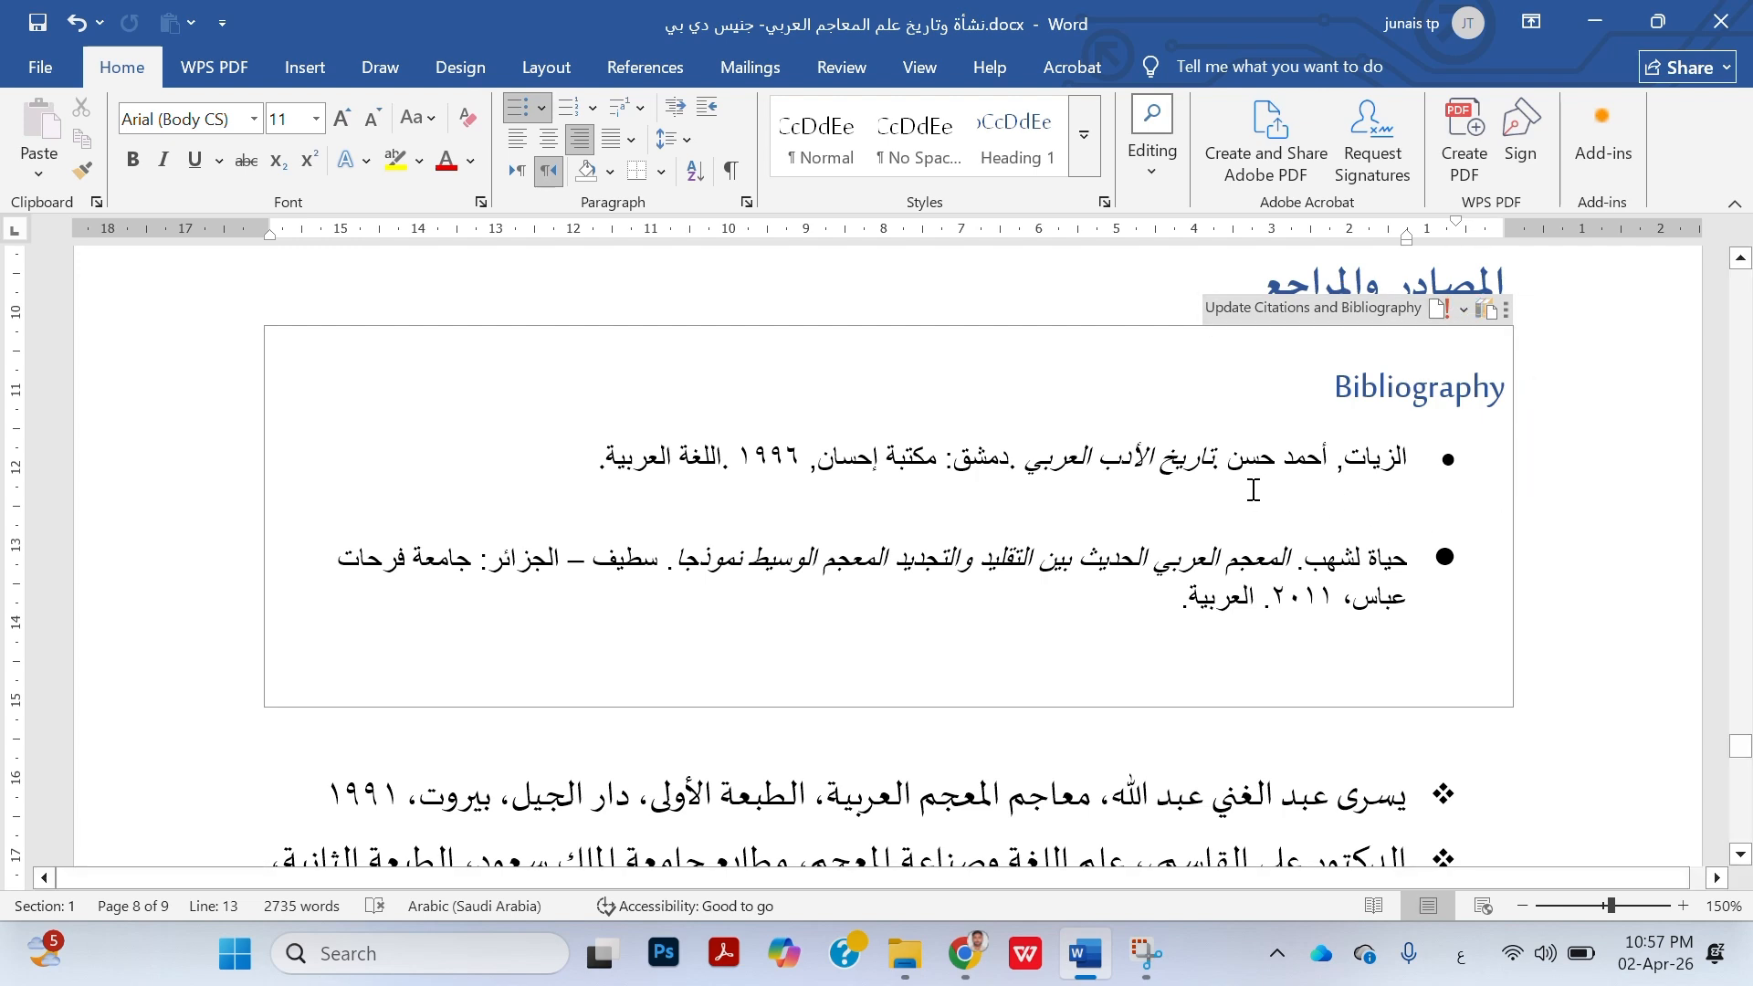
{"action": "left_click", "coordinate": [1278, 311]}
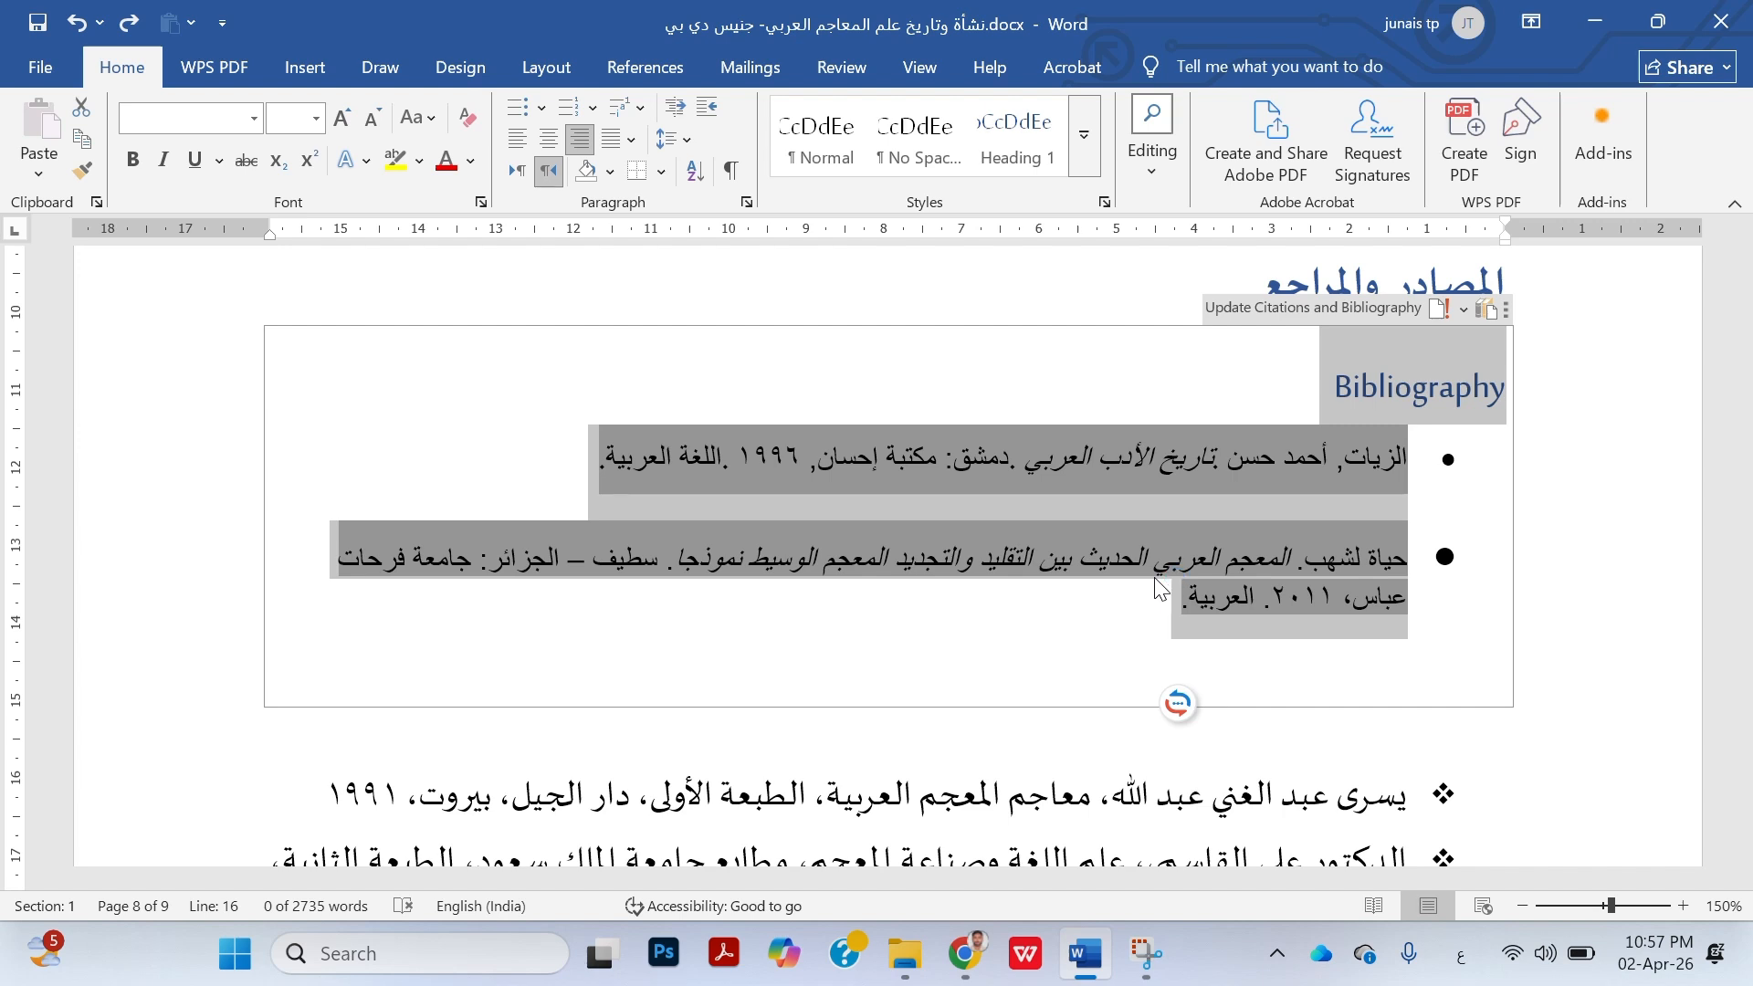
{"action": "left_click", "coordinate": [976, 820]}
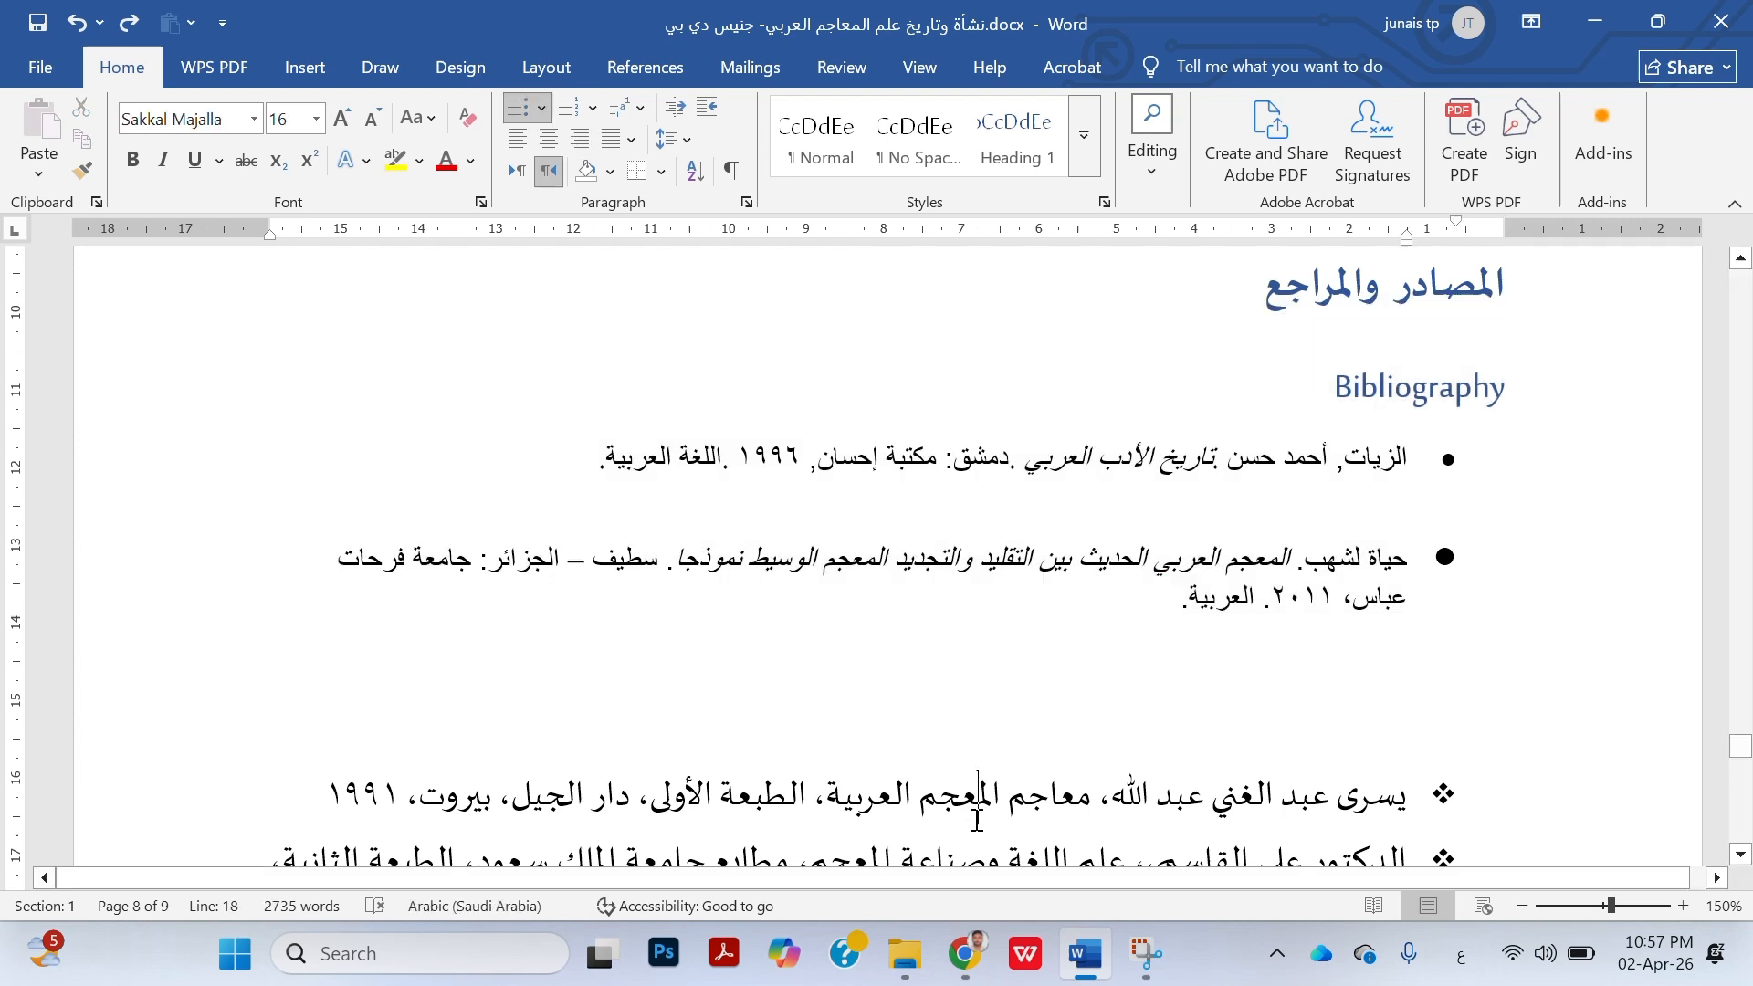